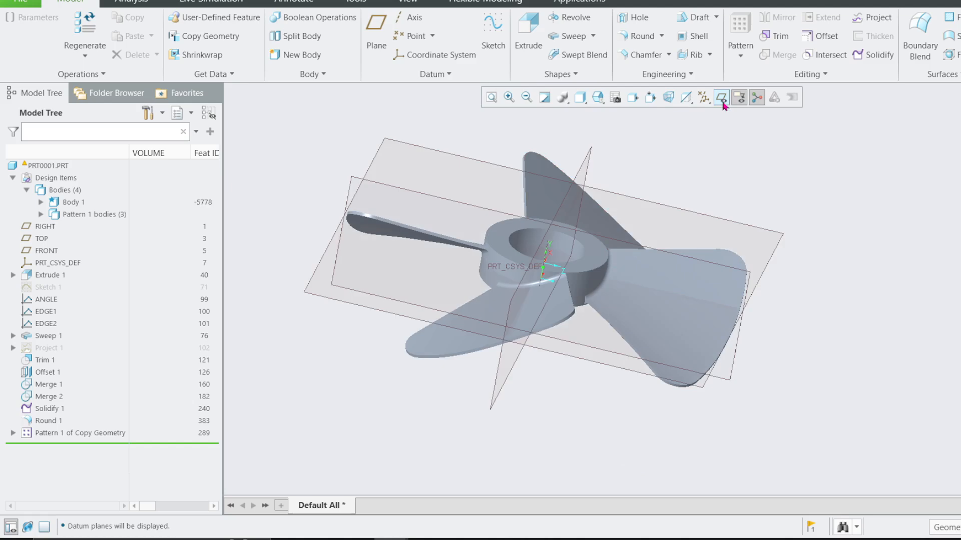
Orient the view normal to the FRONT datum plane and examine the propeller from the side.
mouse_move(586, 234)
middle_mouse_down()
mouse_move(576, 230)
mouse_move(592, 223)
mouse_move(561, 221)
mouse_move(650, 207)
mouse_move(677, 232)
middle_mouse_up()
left_click(739, 329)
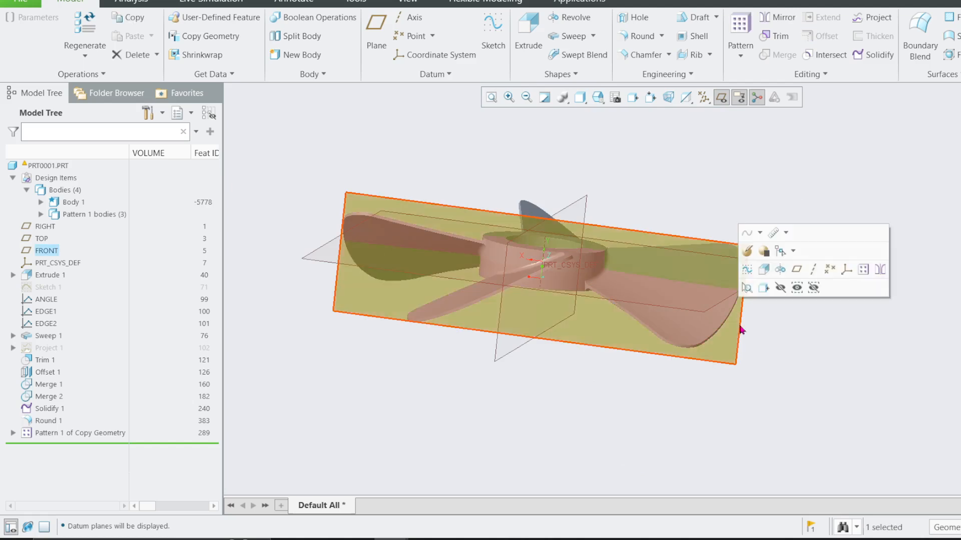
left_click(766, 288)
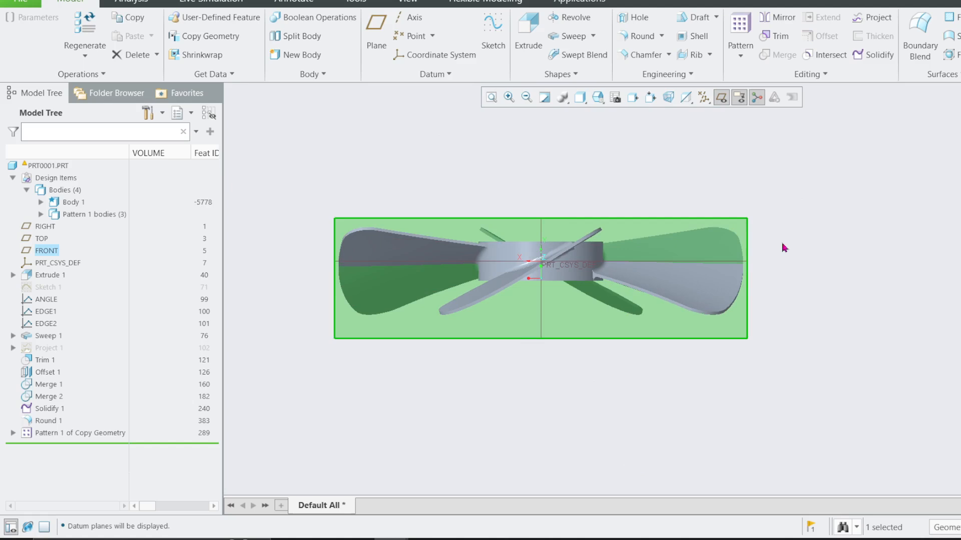
left_click(788, 226)
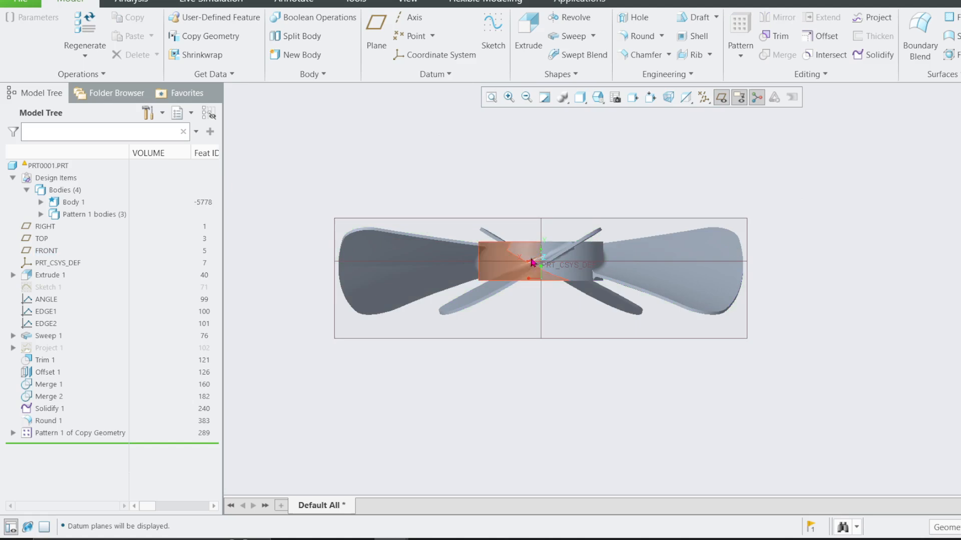
scroll(550, 265, "up", 1)
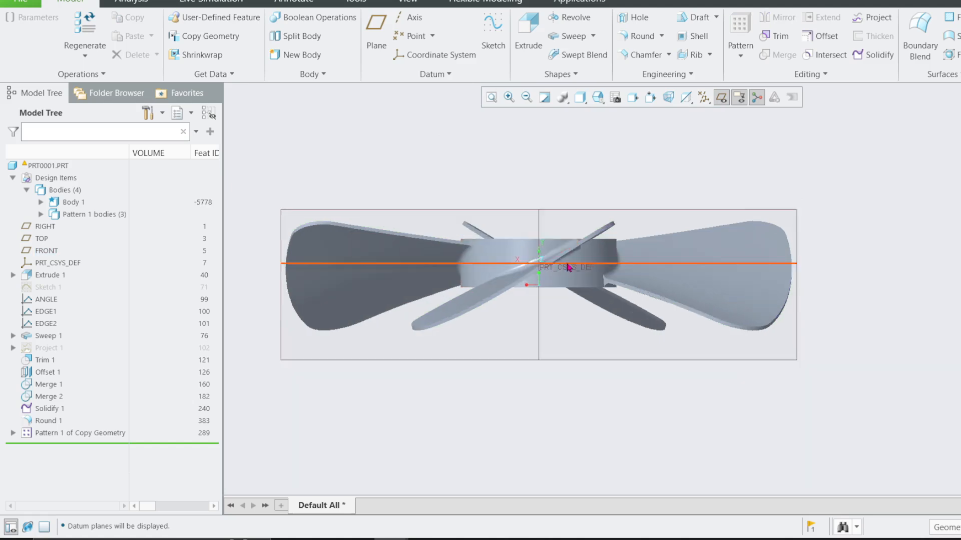
mouse_move(568, 267)
middle_mouse_down()
mouse_move(565, 287)
mouse_move(563, 252)
mouse_move(560, 282)
mouse_move(558, 270)
mouse_move(550, 283)
middle_mouse_up()
Set the model's display style to Shading With Edges.
left_click(581, 98)
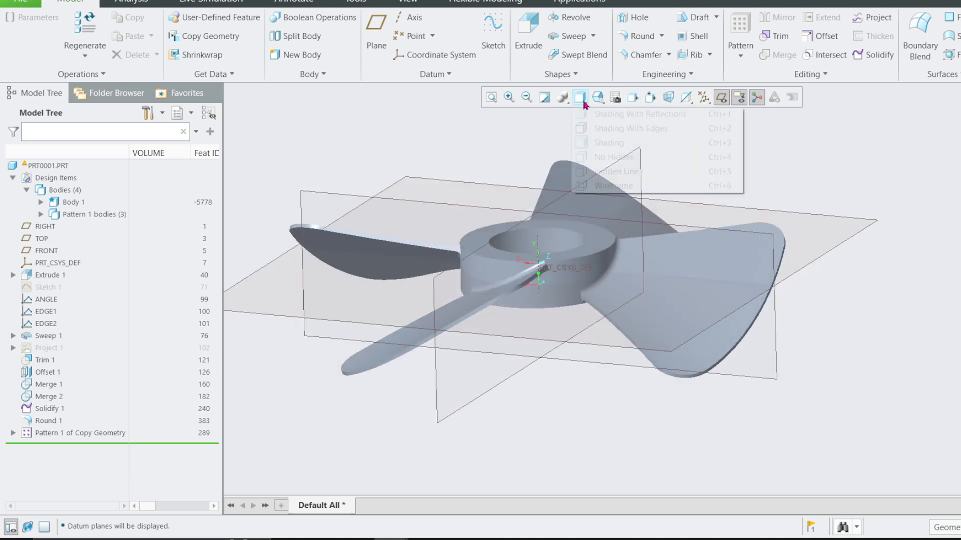
left_click(583, 128)
scroll(722, 179, "down", 1)
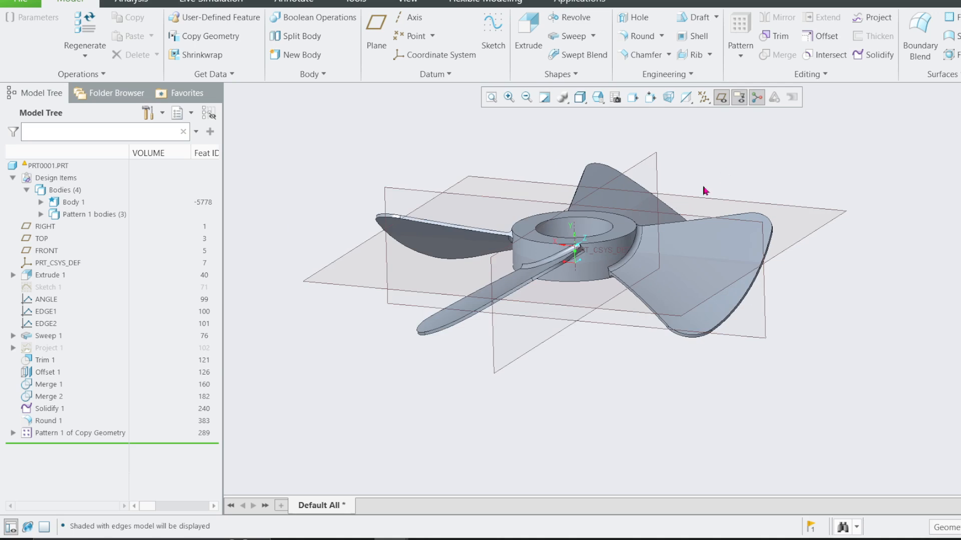
Hide the datum planes, examine the whole propeller without them, and display the planes again.
left_click(721, 97)
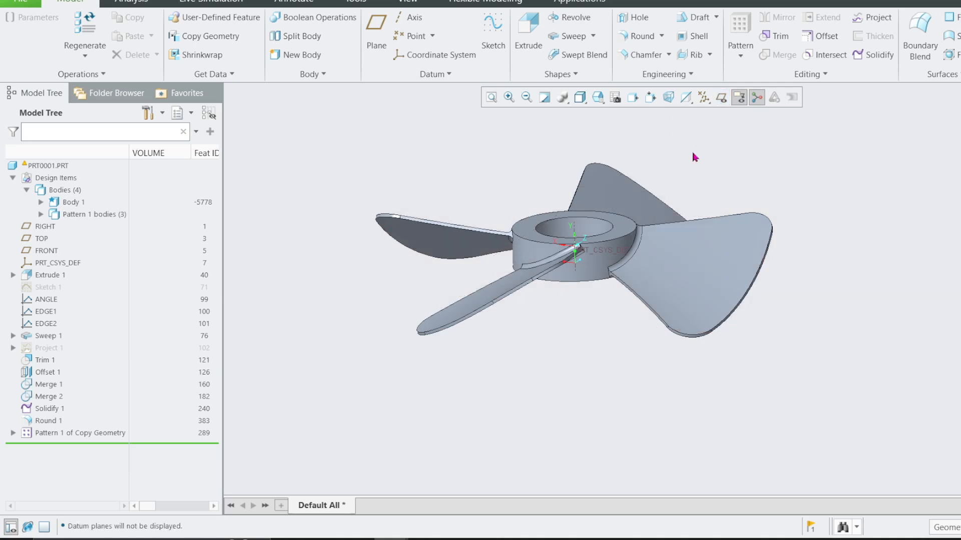
middle_click_drag(627, 230, 681, 264)
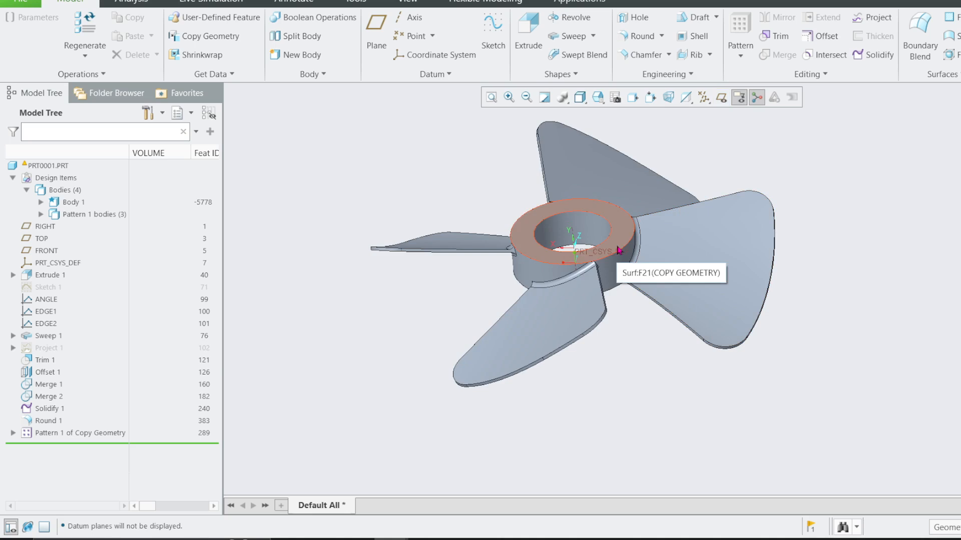
left_click(721, 97)
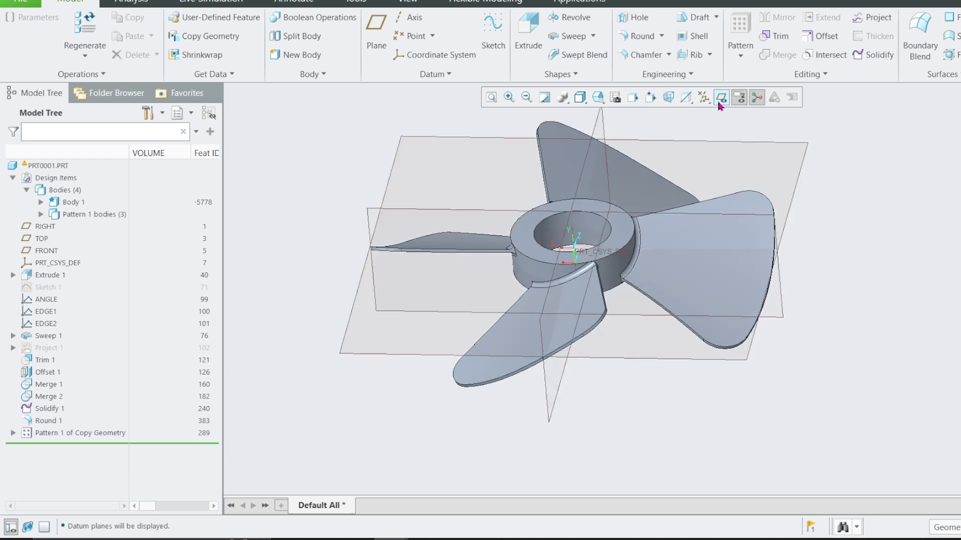
Roll the model back to before Pattern 1 of Copy Geometry, leaving the hub with a single blade.
mouse_move(834, 195)
middle_mouse_down()
mouse_move(821, 160)
mouse_move(816, 192)
middle_mouse_up()
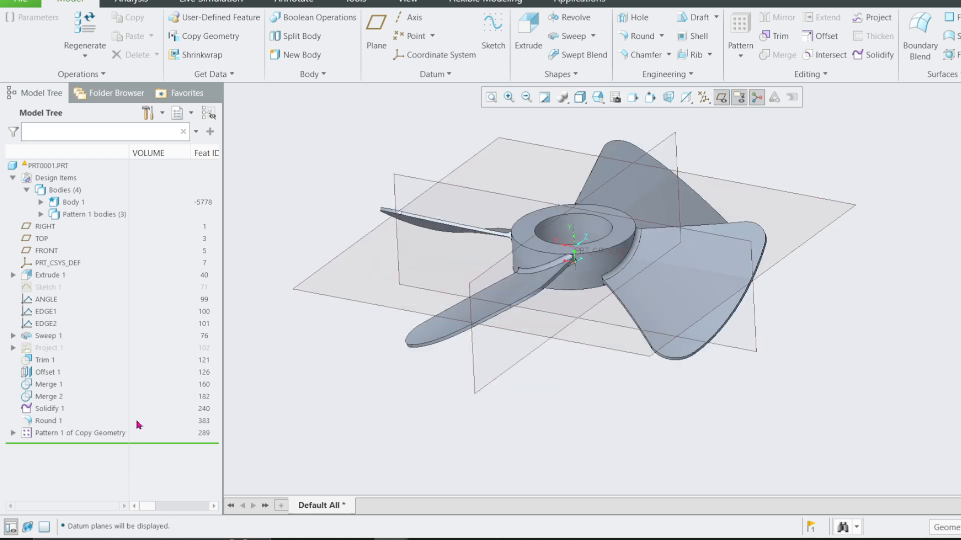
left_click_drag(85, 429, 85, 427)
mouse_move(371, 368)
middle_mouse_down()
mouse_move(534, 273)
mouse_move(718, 307)
mouse_move(709, 291)
mouse_move(656, 299)
mouse_move(682, 264)
middle_mouse_up()
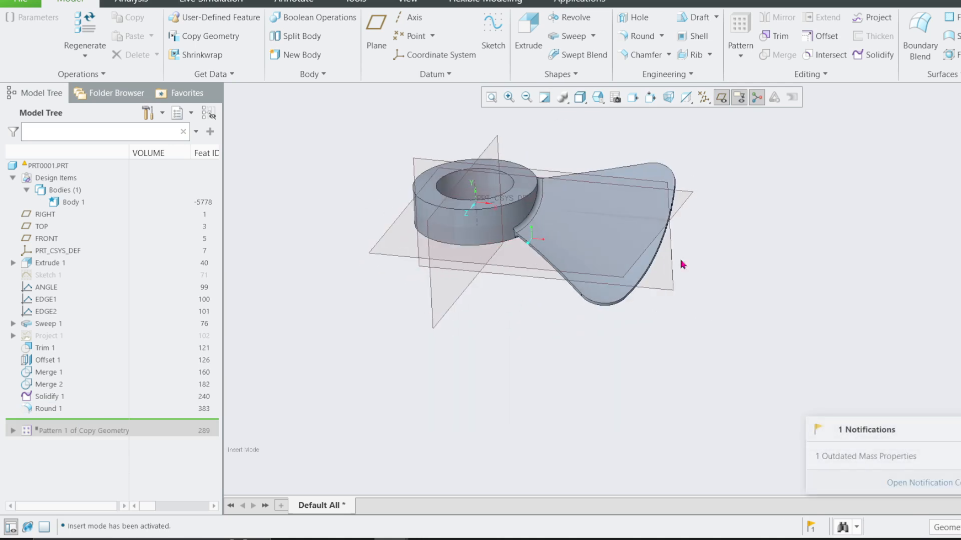
Orient the view normal to the hub's top face and examine the blade's straight edge and rounded outer corner.
left_click(522, 186)
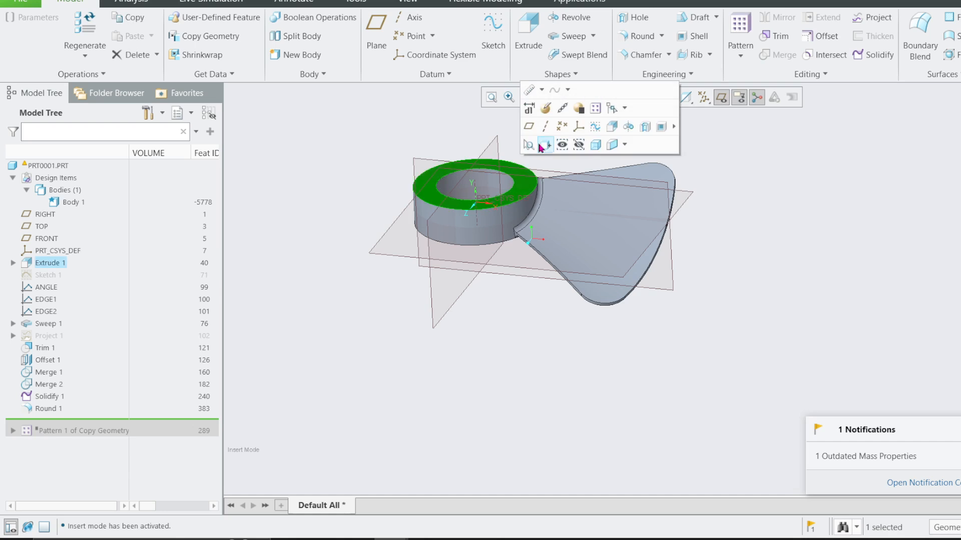
left_click(538, 144)
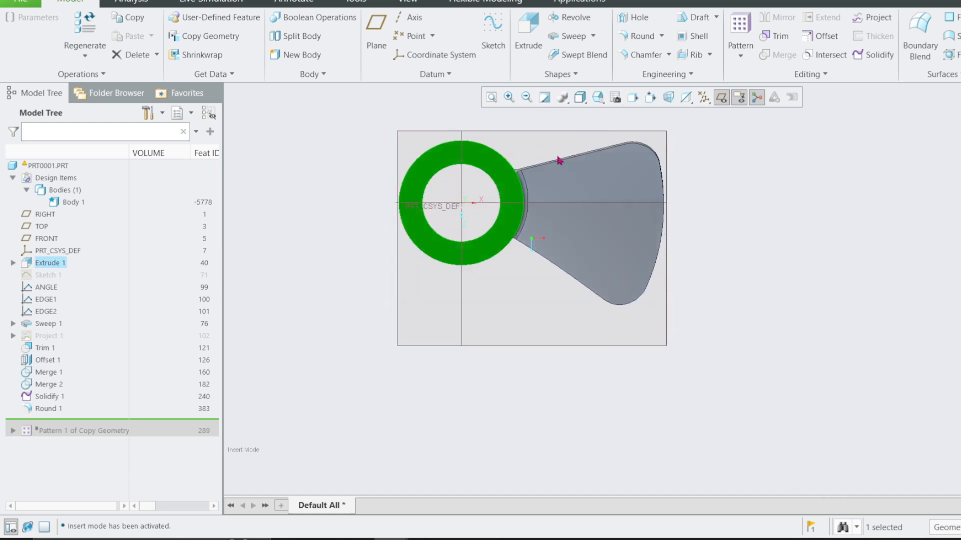
scroll(607, 156, "up", 3)
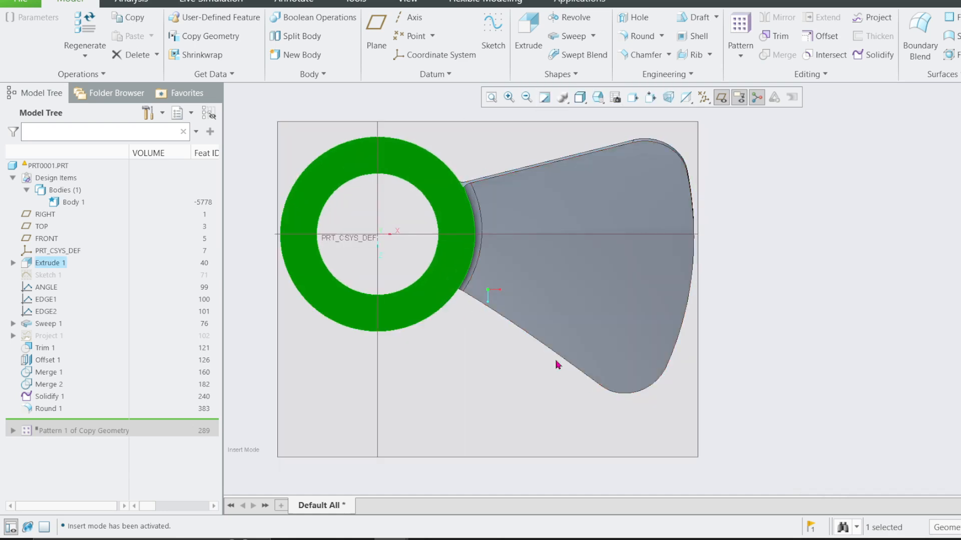
scroll(623, 140, "up", 5)
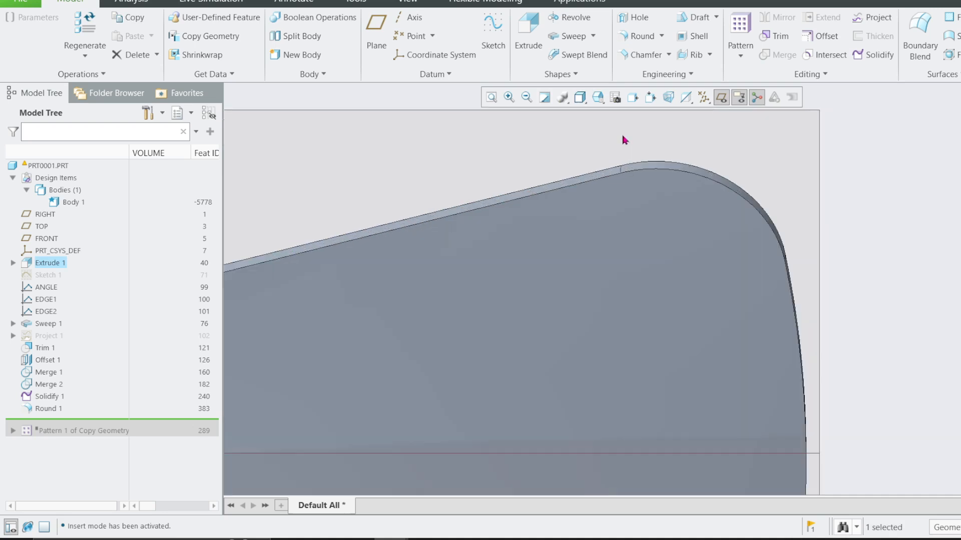
scroll(623, 151, "up", 4)
left_click(609, 195)
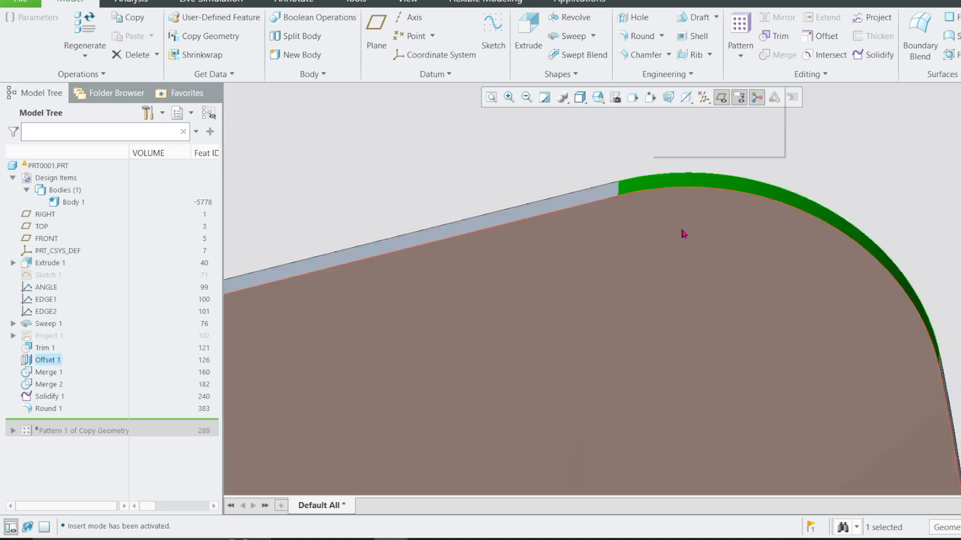
scroll(683, 233, "down", 8)
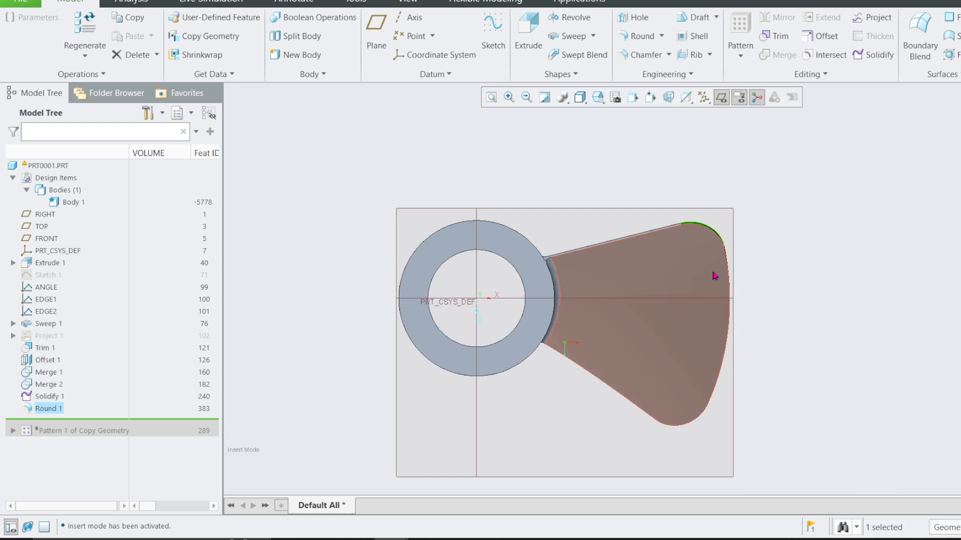
left_click(763, 240)
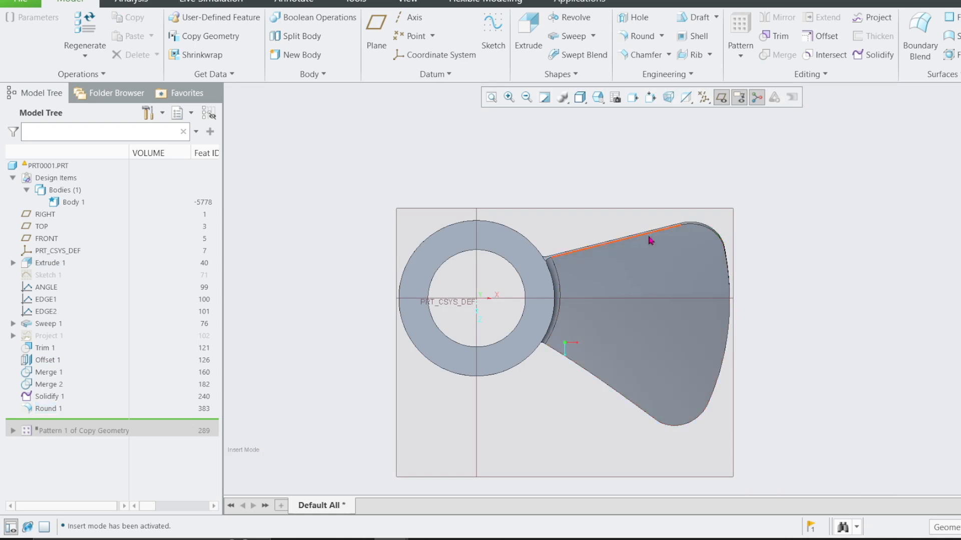
scroll(646, 242, "up", 4)
scroll(596, 250, "down", 4)
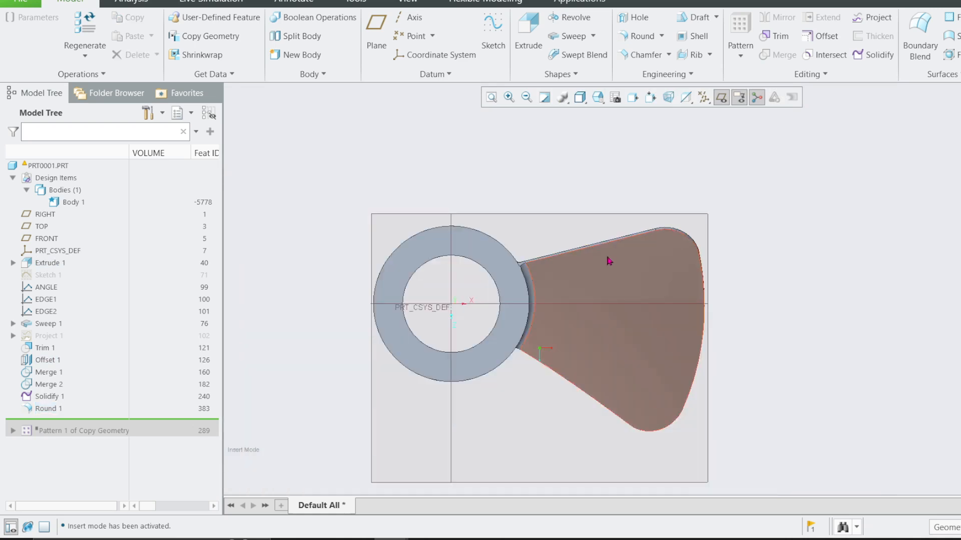
Orient the view normal to the FRONT datum plane and examine the blade's lower edge, root and rounded tip.
key("ctrl+d")
left_click(707, 278)
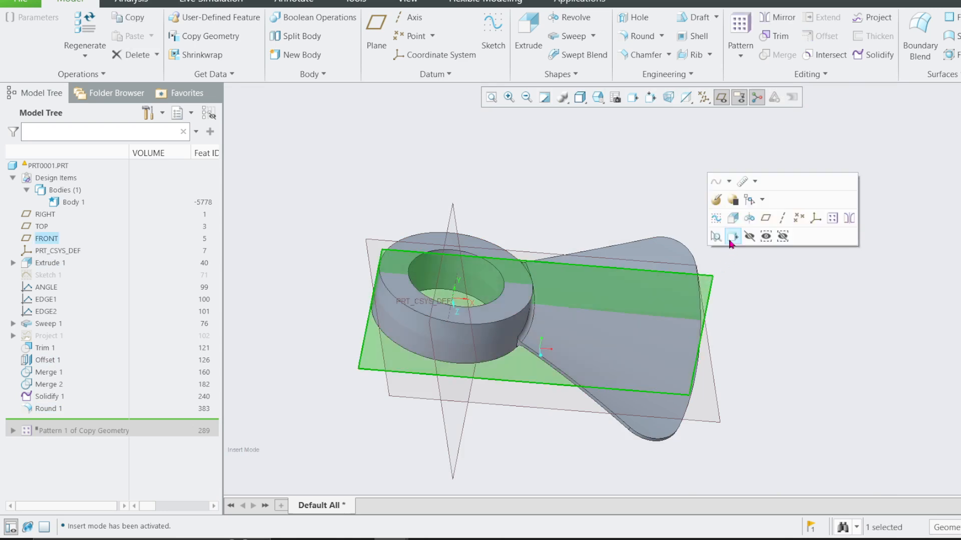
left_click(730, 238)
left_click(734, 247)
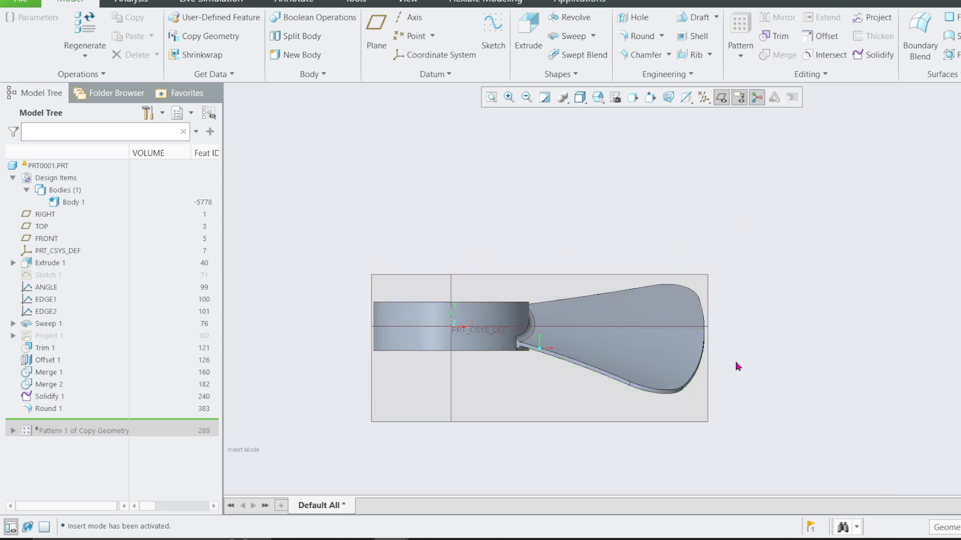
scroll(530, 358, "up", 4)
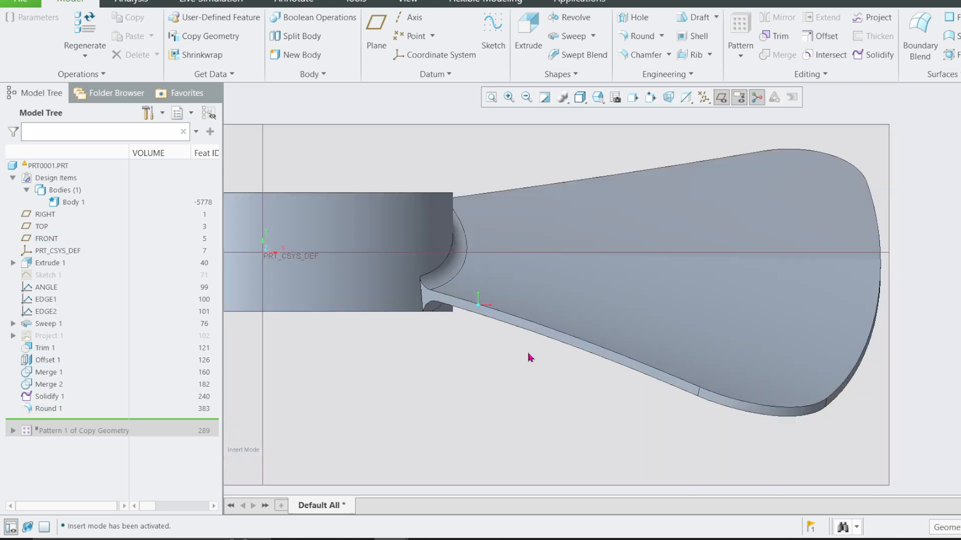
left_click(443, 300)
left_click(744, 402)
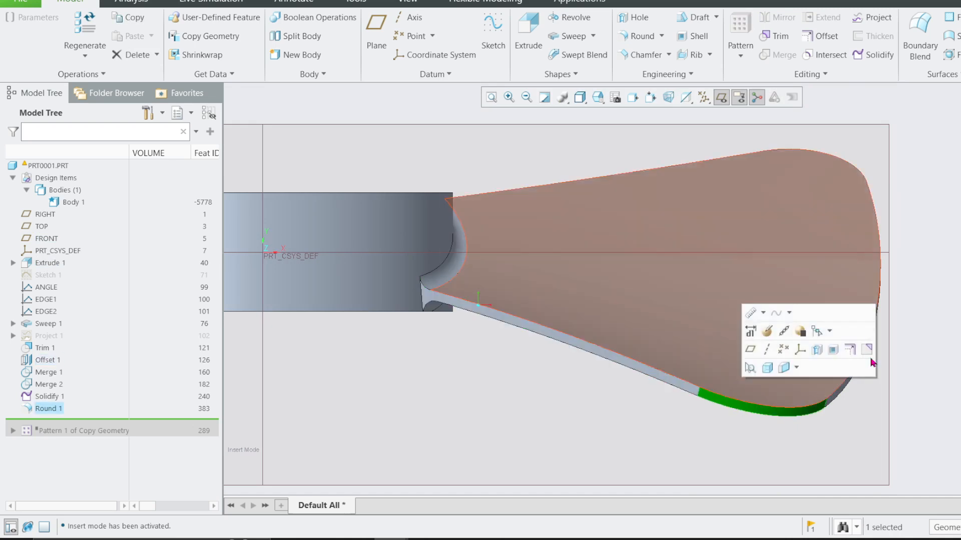
left_click(958, 244)
scroll(746, 278, "down", 3)
mouse_move(738, 259)
middle_mouse_down()
mouse_move(719, 312)
mouse_move(722, 253)
middle_mouse_up()
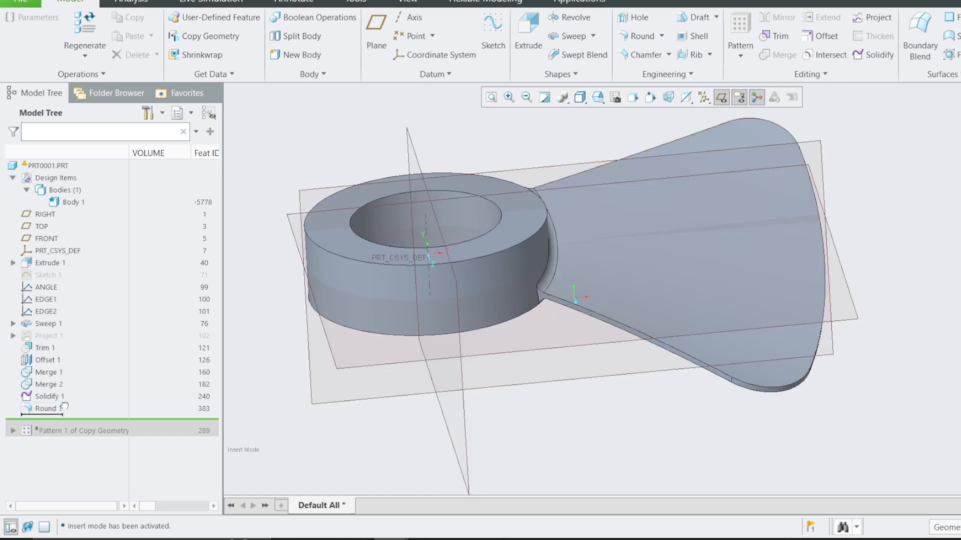
Roll the model back to before Round 1 and view the unrounded blade normal to the FRONT datum plane.
left_click_drag(65, 405, 64, 401)
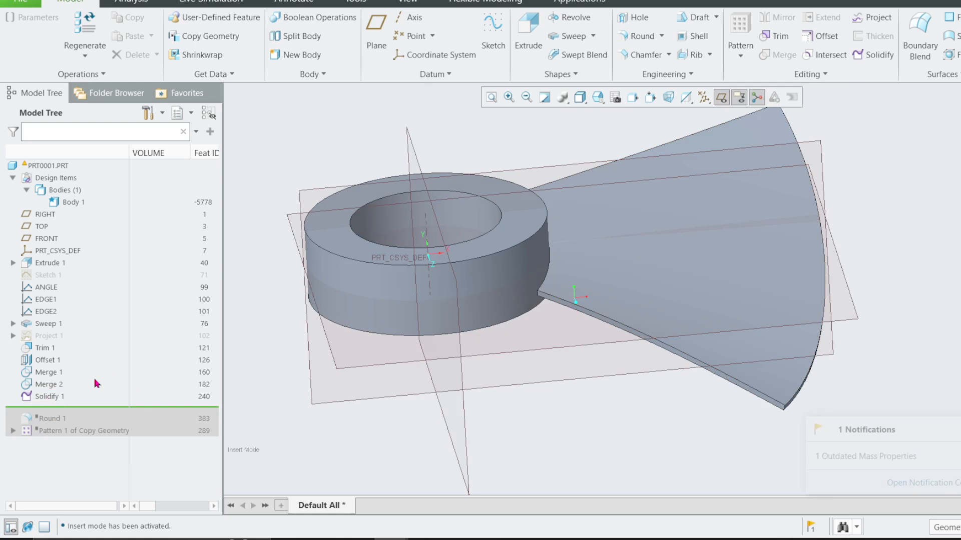
left_click(820, 146)
left_click(833, 105)
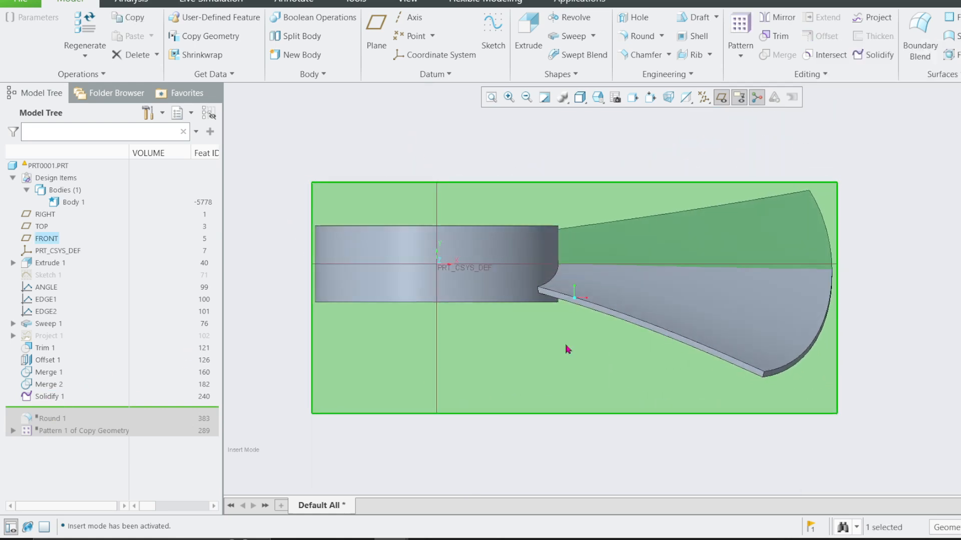
middle_click_drag(671, 298, 665, 321)
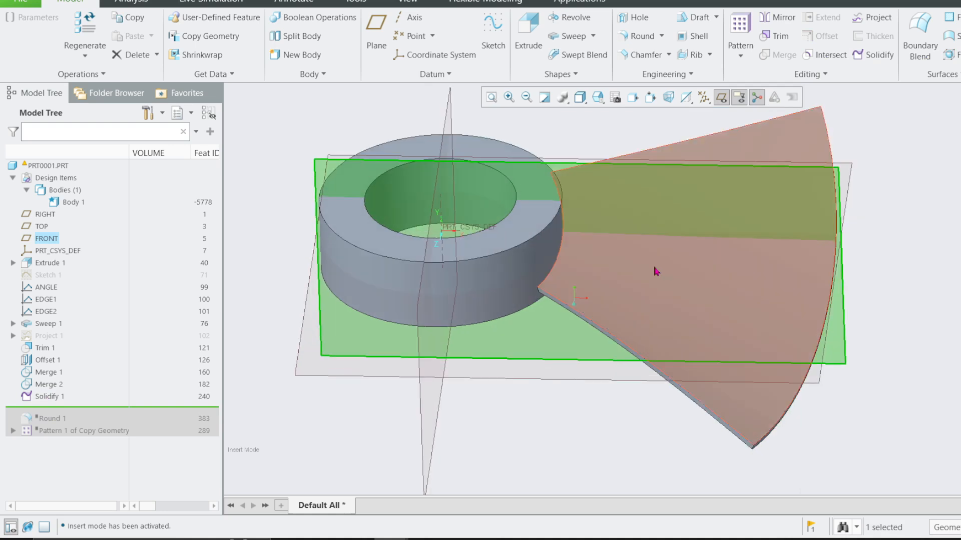
Orient the view normal to the RIGHT datum plane and examine the blade's slanted profile against the hub.
middle_click_drag(657, 271, 452, 180)
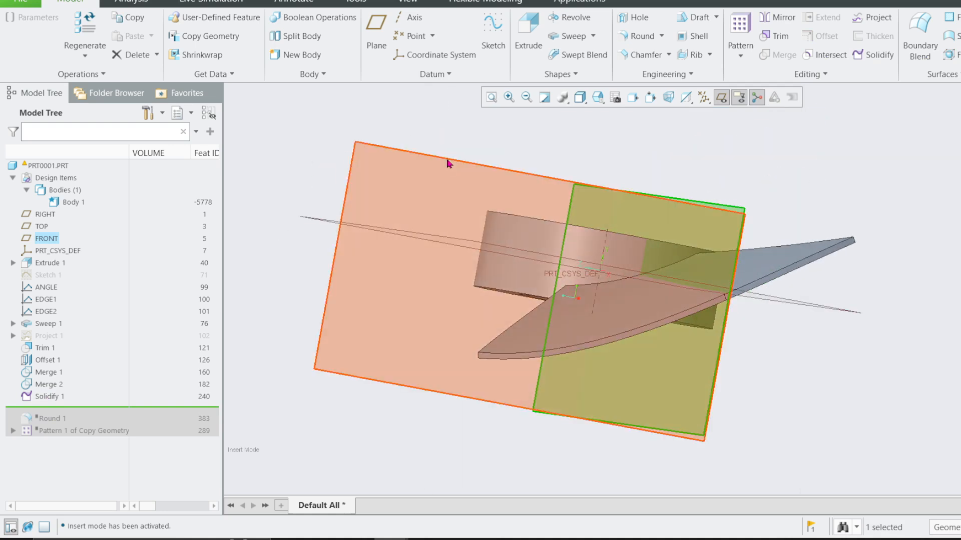
left_click(449, 163)
left_click(470, 122)
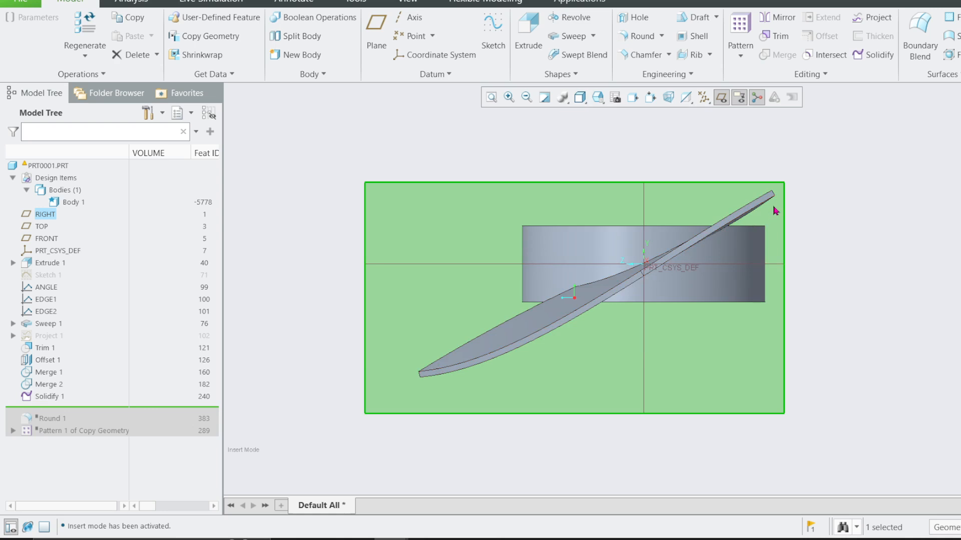
scroll(775, 210, "down", 2)
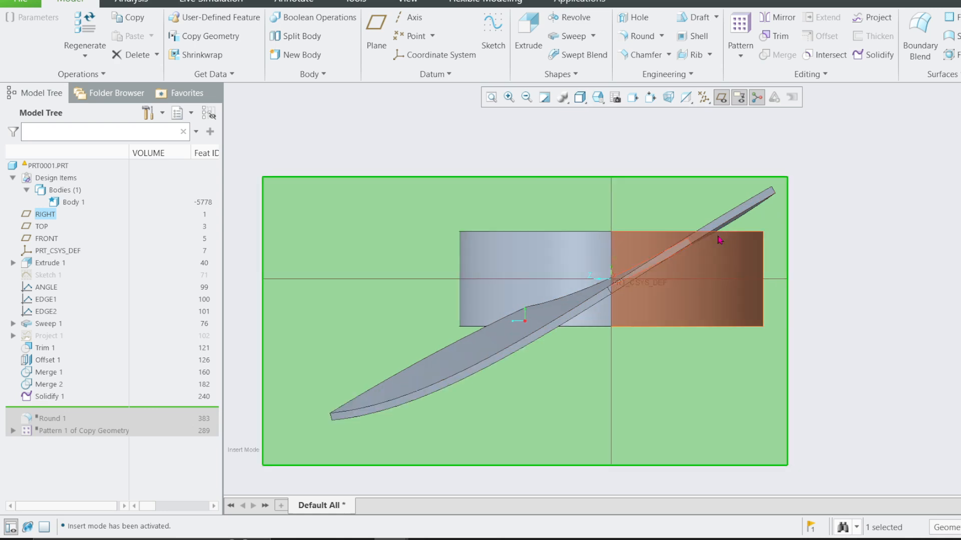
scroll(717, 243, "down", 2)
middle_click_drag(708, 236, 688, 212)
scroll(687, 212, "up", 2)
left_click(568, 70)
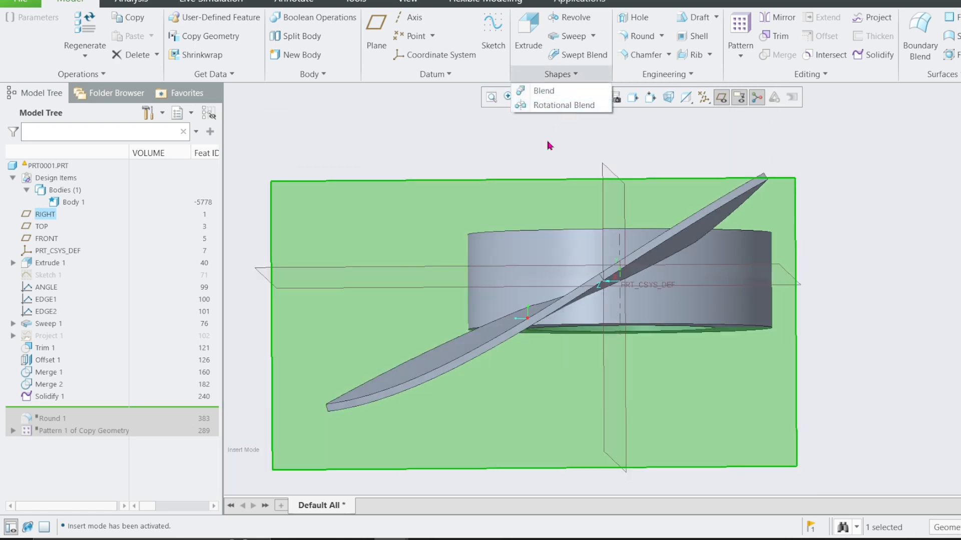
left_click(531, 185)
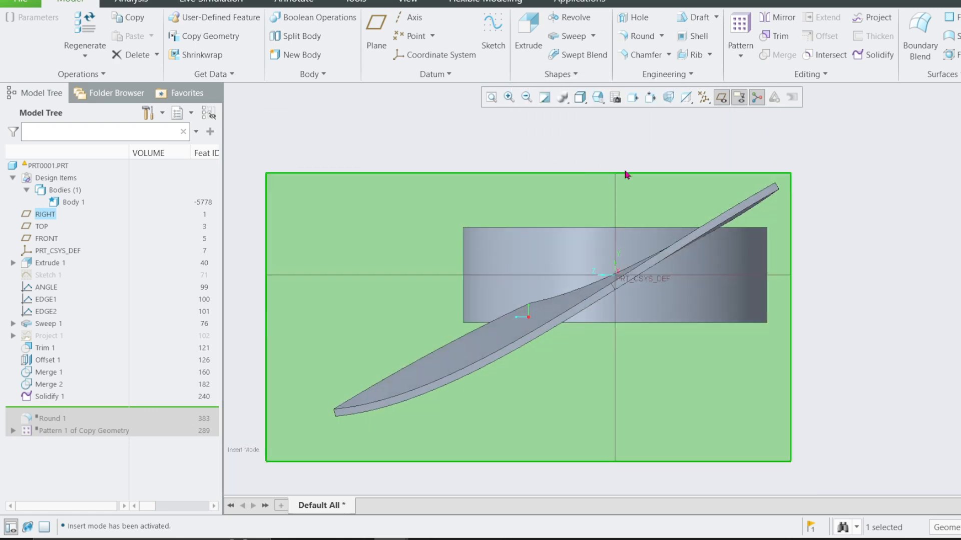
Orient the view normal to the hub's top face and examine the unrounded blade's outline from the hub outward.
scroll(838, 189, "up", 2)
mouse_move(838, 189)
middle_mouse_down()
mouse_move(832, 171)
mouse_move(850, 202)
middle_mouse_up()
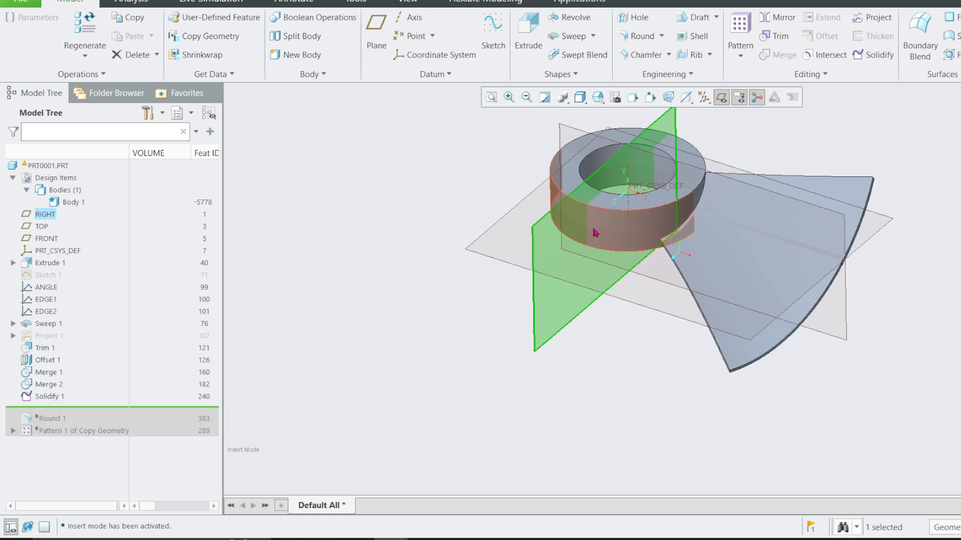
left_click(566, 184)
left_click(587, 143)
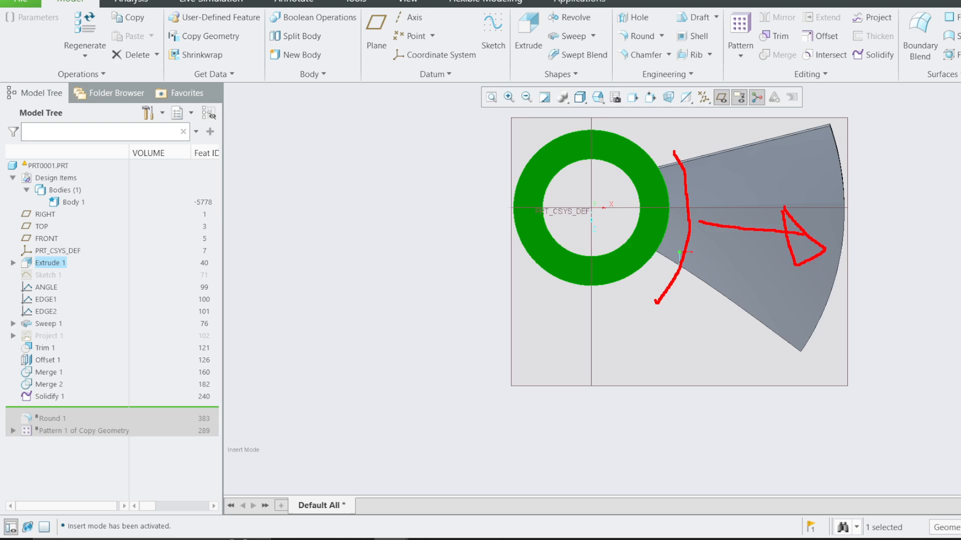
key("Escape")
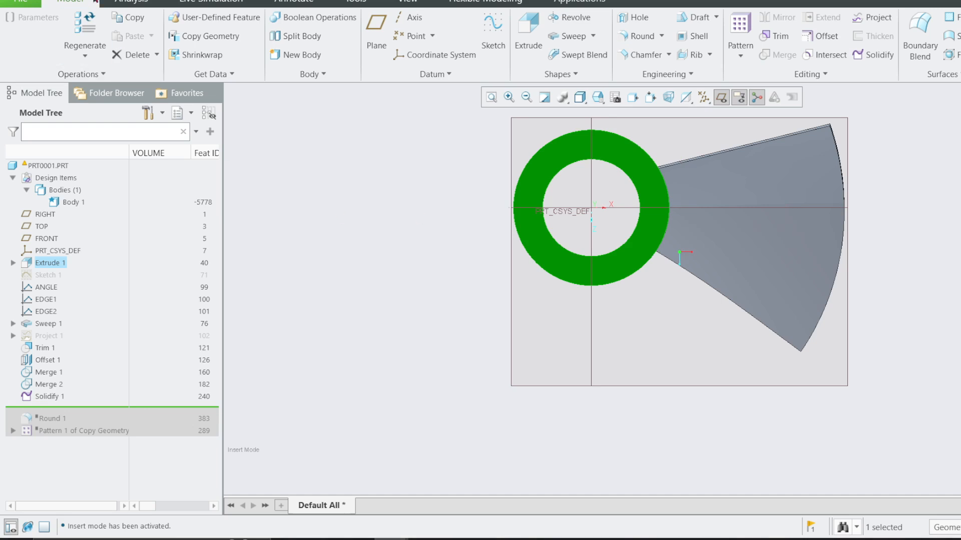
Create a new solid part prt0002 with the default template and start an extrude sketch on the TOP datum plane.
key("ctrl+n")
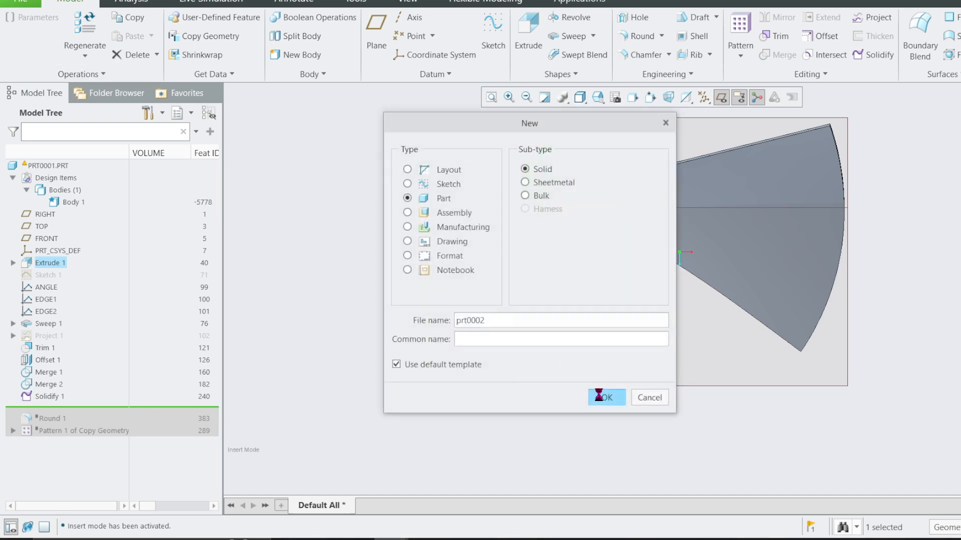
left_click(605, 397)
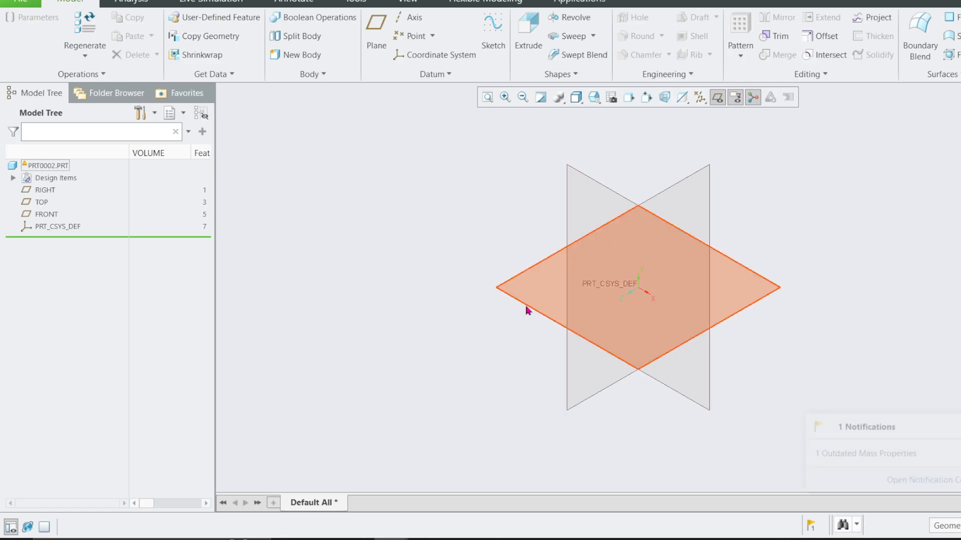
left_click(526, 306)
left_click(549, 252)
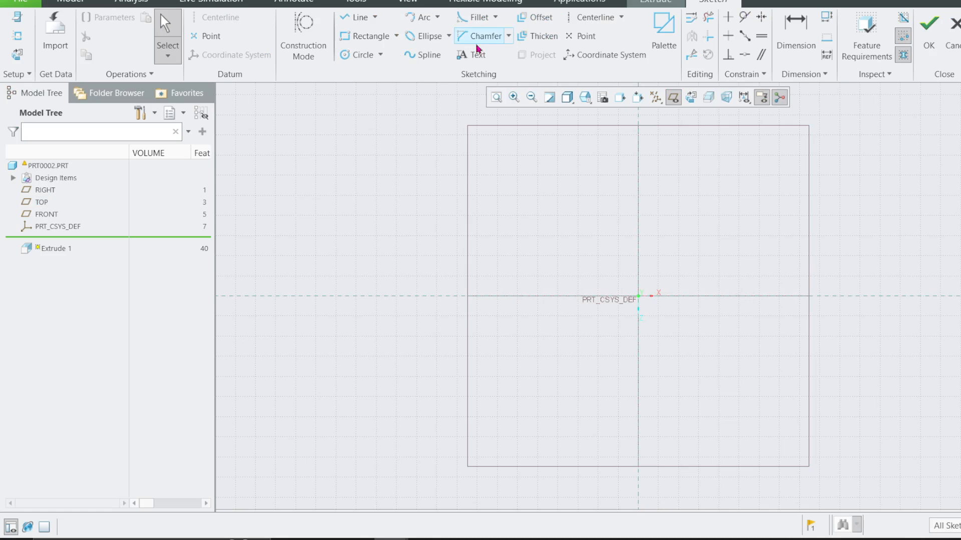
Sketch two concentric circles at the origin, about 283 and 162 in diameter.
left_click(356, 55)
left_click(638, 296)
left_click(653, 392)
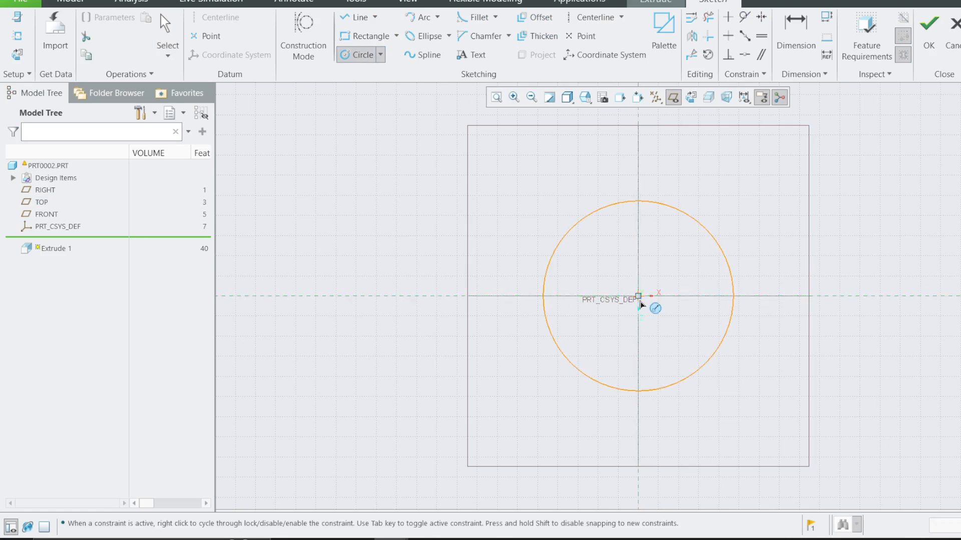
left_click(638, 295)
left_click(636, 351)
middle_click(645, 321)
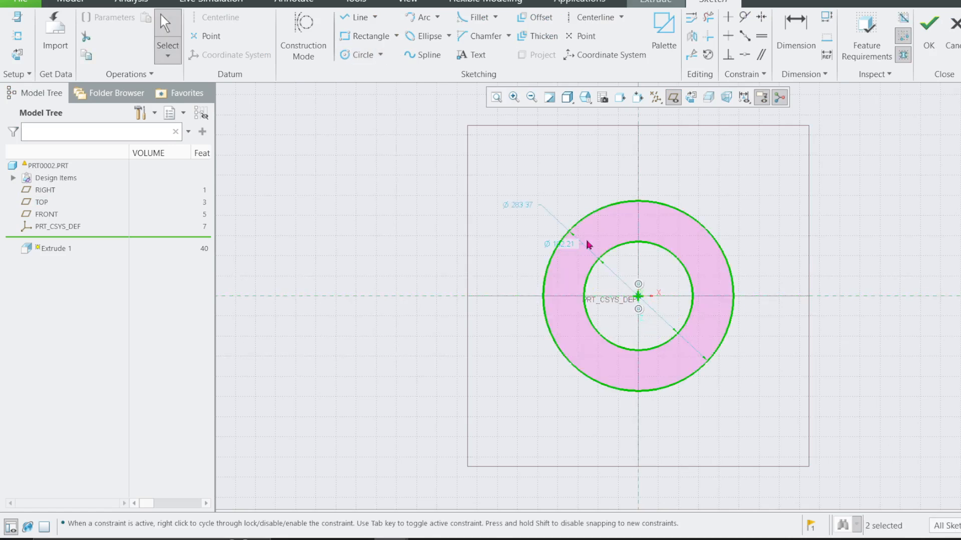
Set the outer circle's diameter to 100 and the inner circle's diameter to 60.
double_click(525, 214)
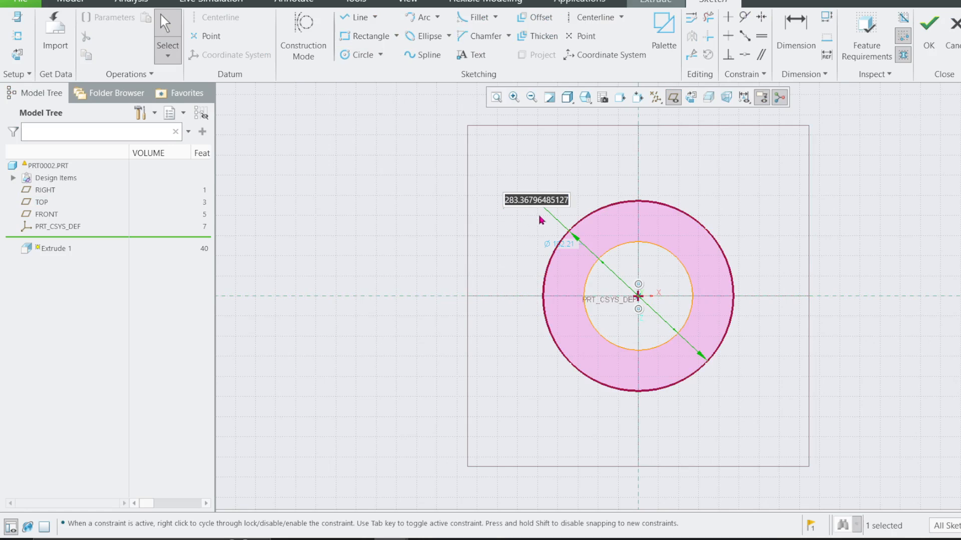
type("1")
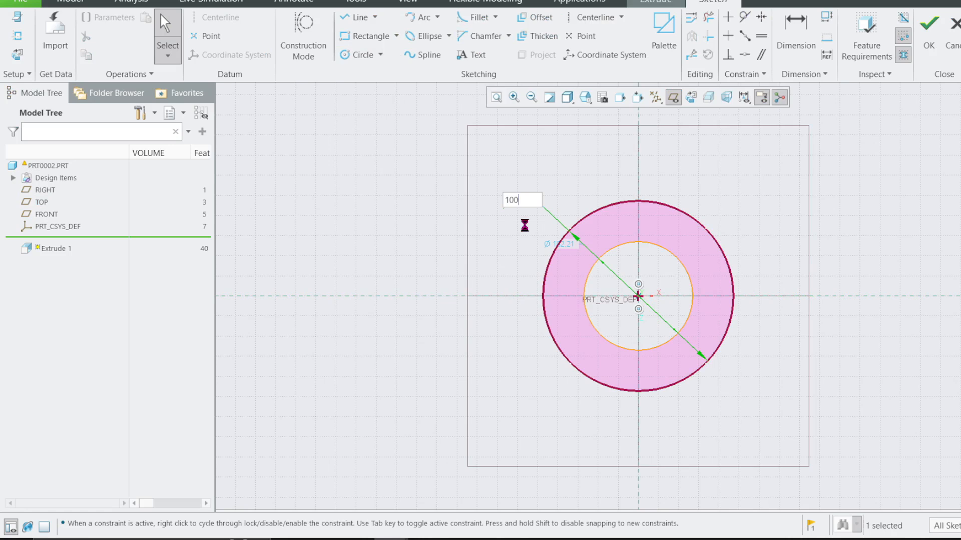
type("00")
key("Return")
double_click(519, 198)
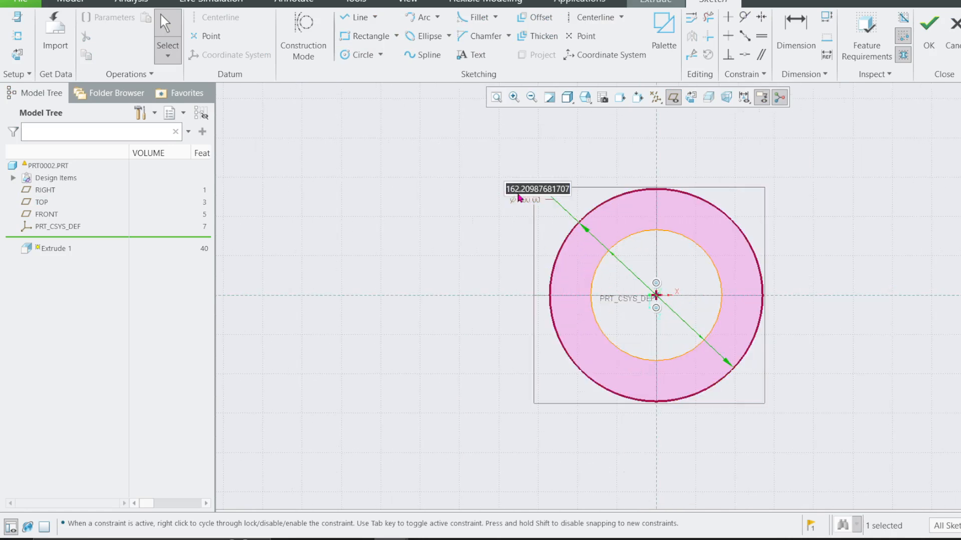
type("60")
key("Return")
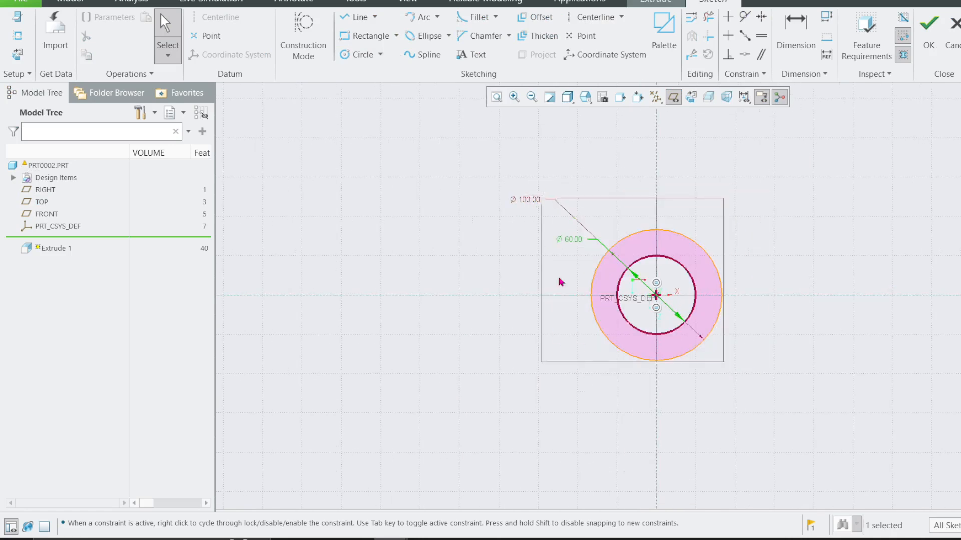
Extrude the ring sketch as a surface with a depth of 25, symmetric about the sketch plane and with capped ends.
middle_click_drag(562, 279, 708, 278)
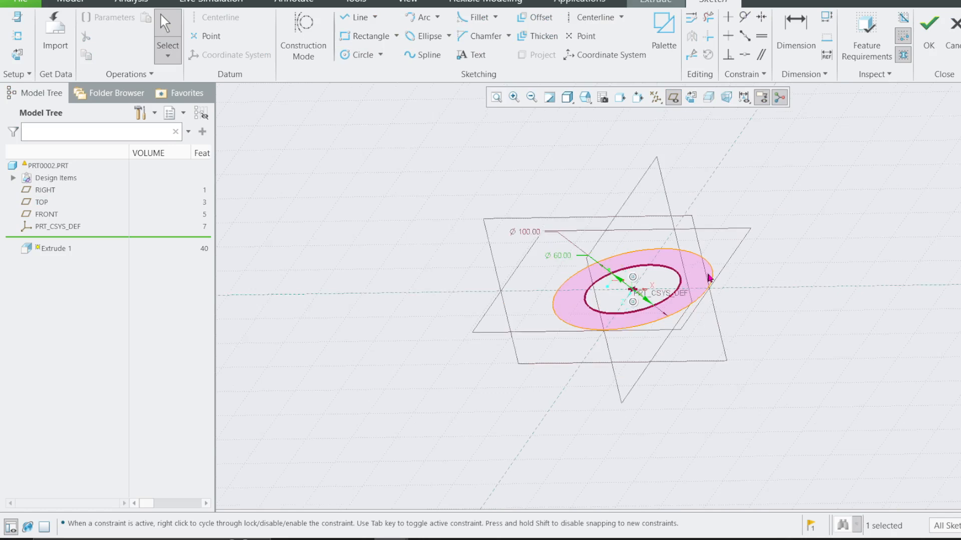
left_click(929, 38)
left_click(87, 40)
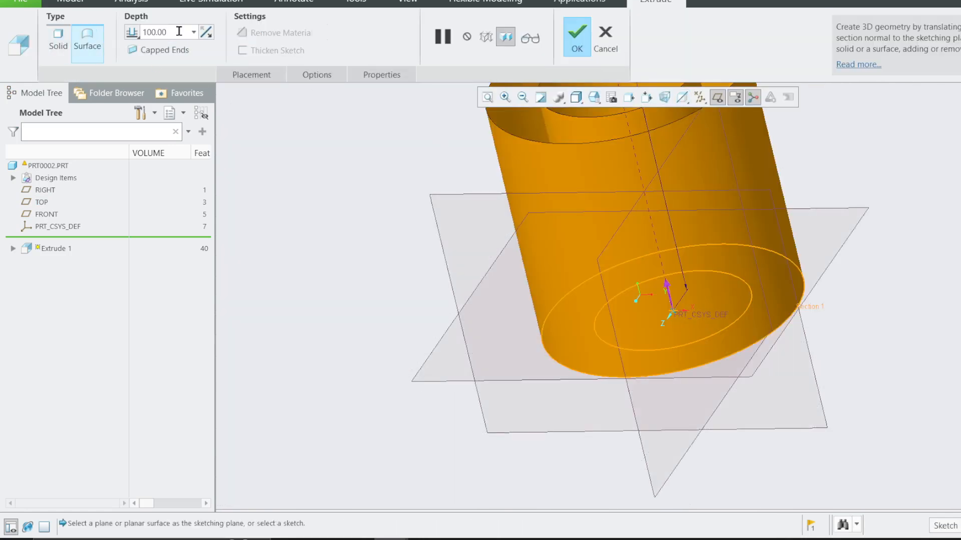
left_click(194, 32)
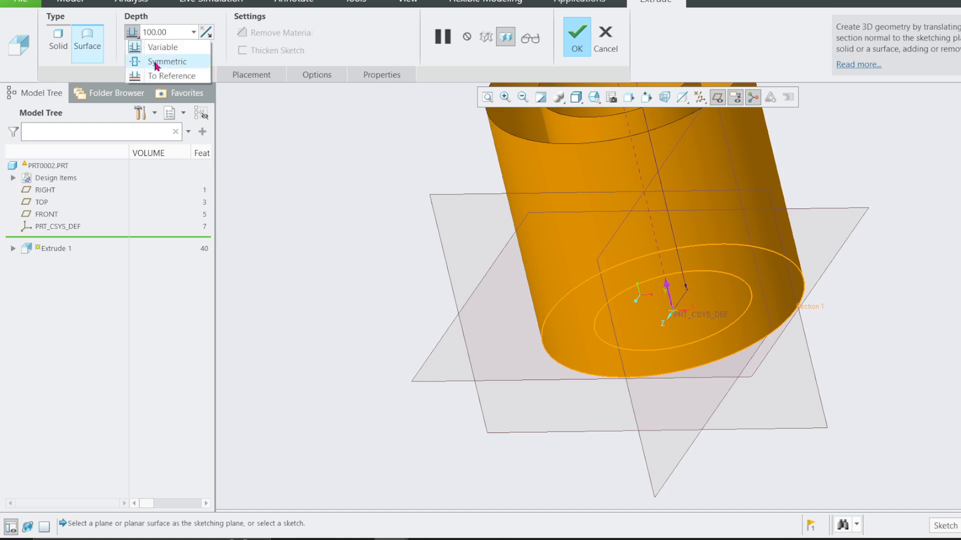
left_click(160, 61)
left_click(312, 79)
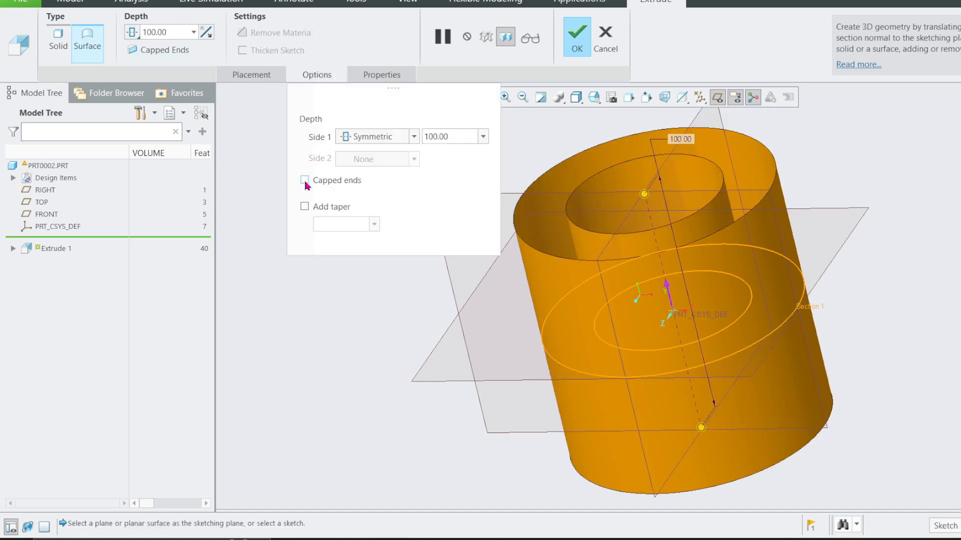
left_click(305, 180)
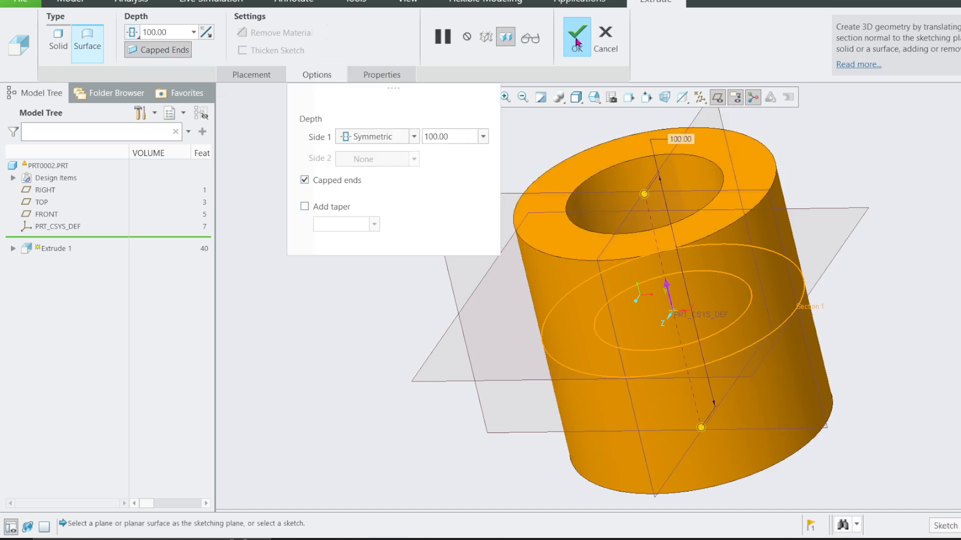
double_click(171, 26)
type("2")
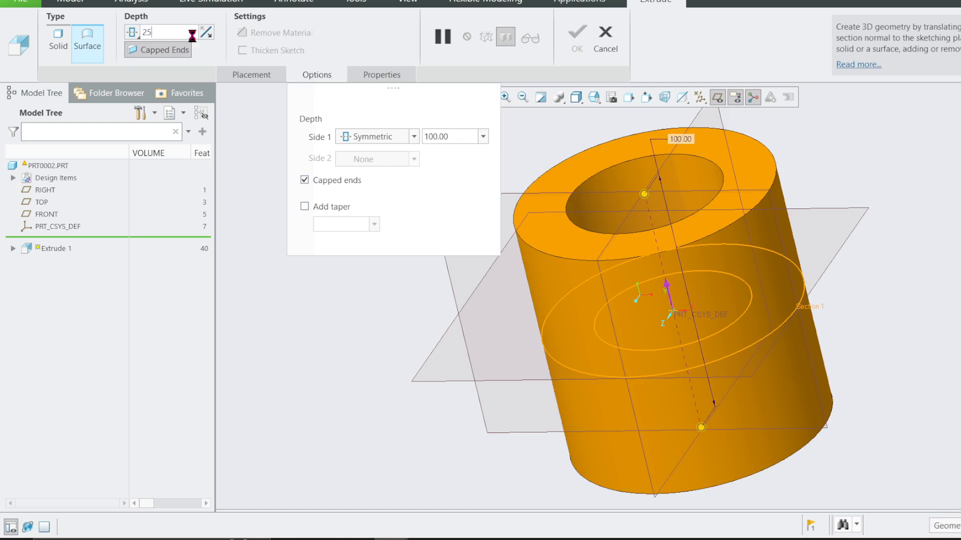
type("5")
left_click(577, 37)
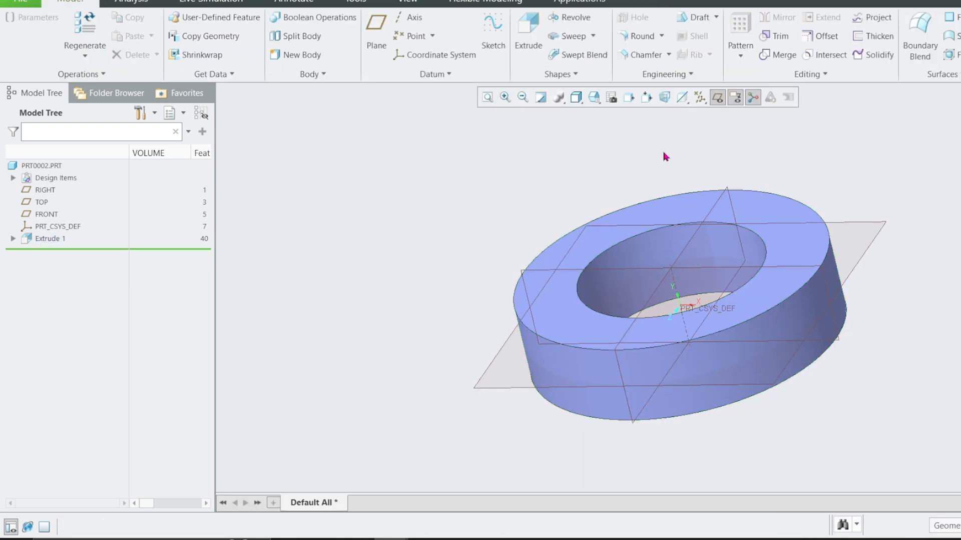
scroll(398, 250, "up", 1)
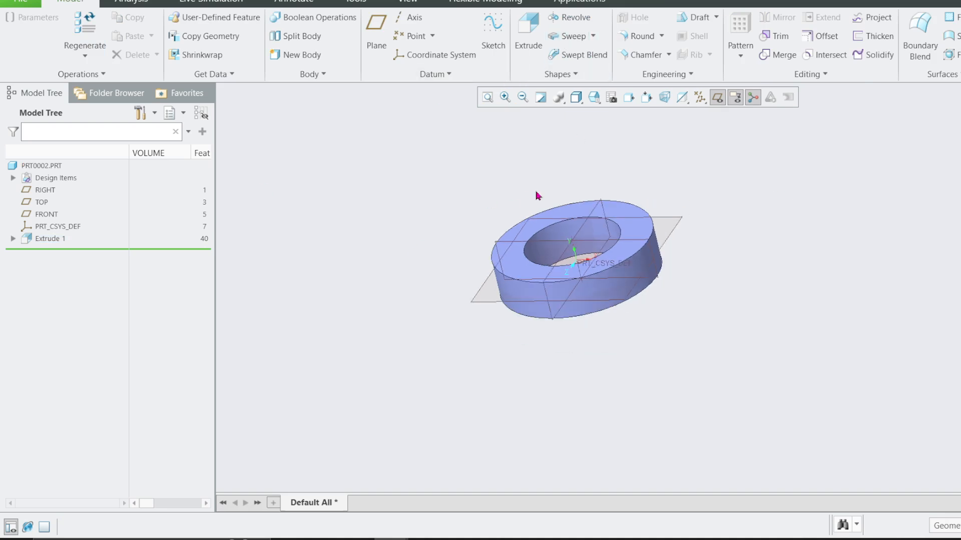
mouse_move(536, 195)
middle_mouse_down()
mouse_move(671, 230)
mouse_move(663, 226)
mouse_move(668, 238)
mouse_move(660, 226)
middle_mouse_up()
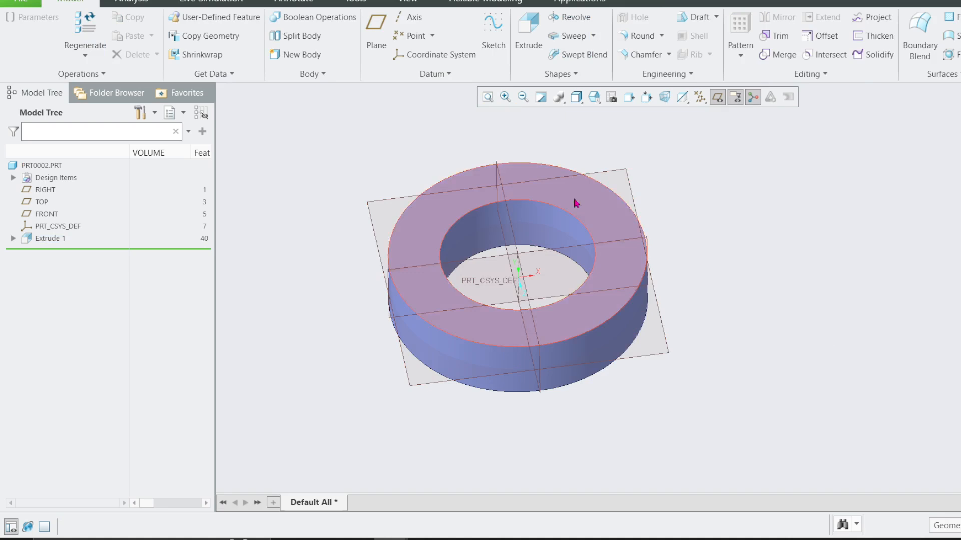
left_click(603, 220)
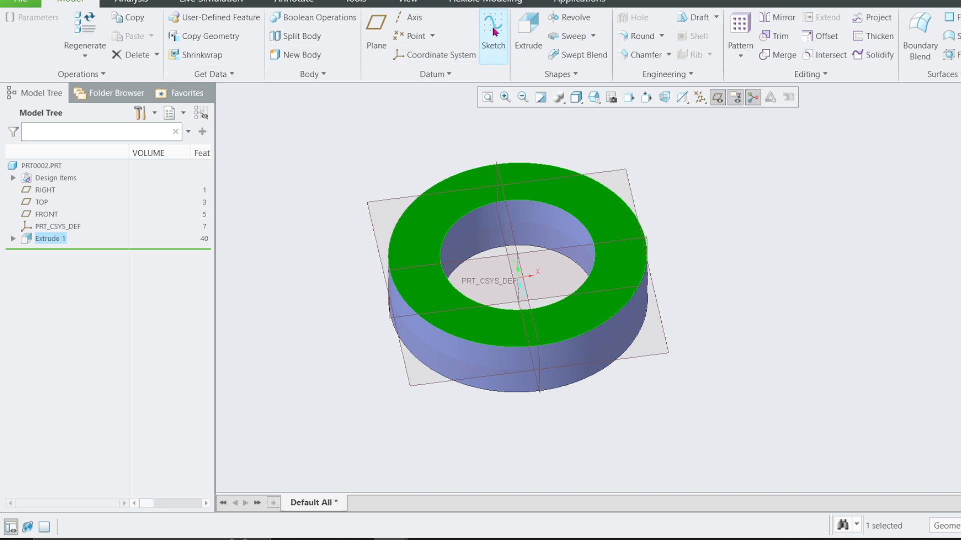
left_click(353, 272)
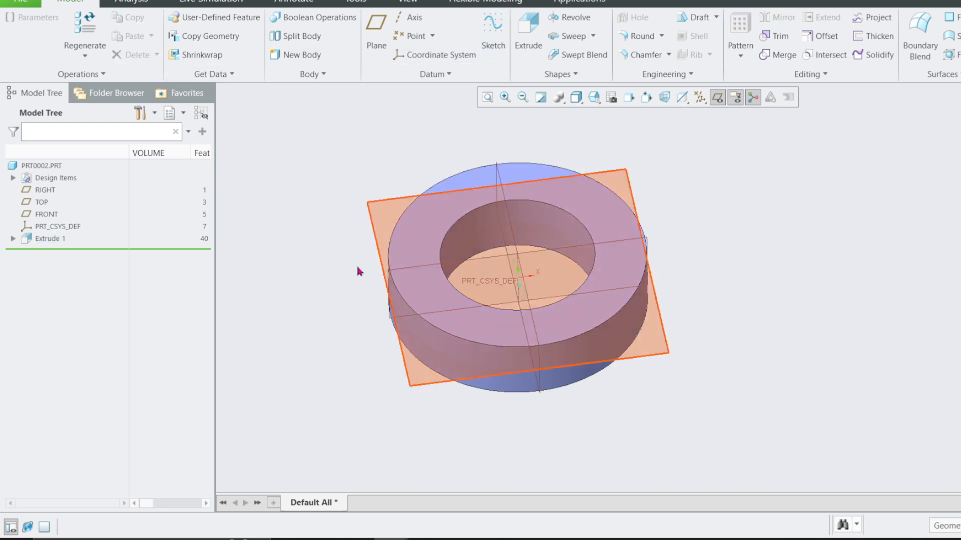
Reopen the definition of Extrude 1 and review its capped ends and symmetric depth options.
left_click(44, 240)
left_click(75, 165)
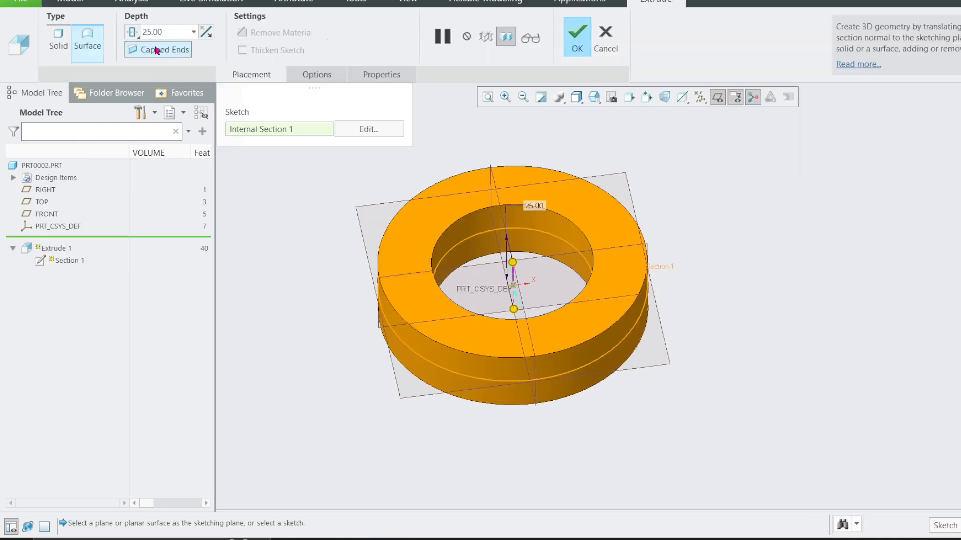
left_click(157, 50)
left_click(140, 38)
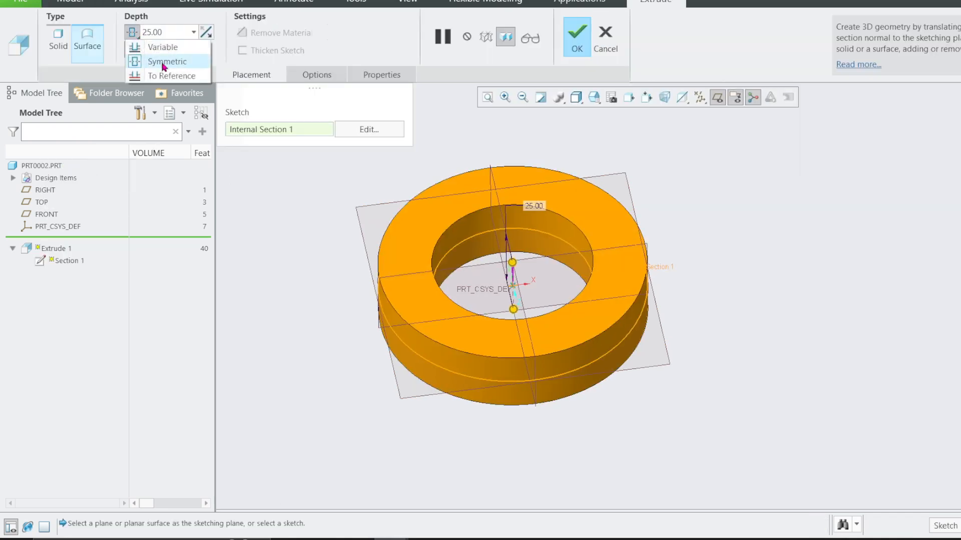
left_click(573, 40)
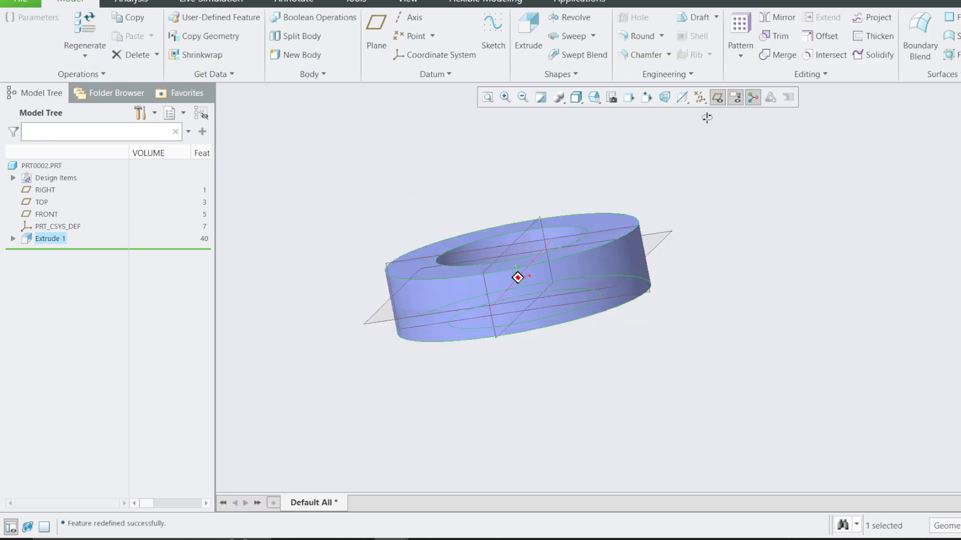
Sketch on the TOP datum plane a line about 100 long along the horizontal reference, from inside the ring wall outward.
left_click(665, 223)
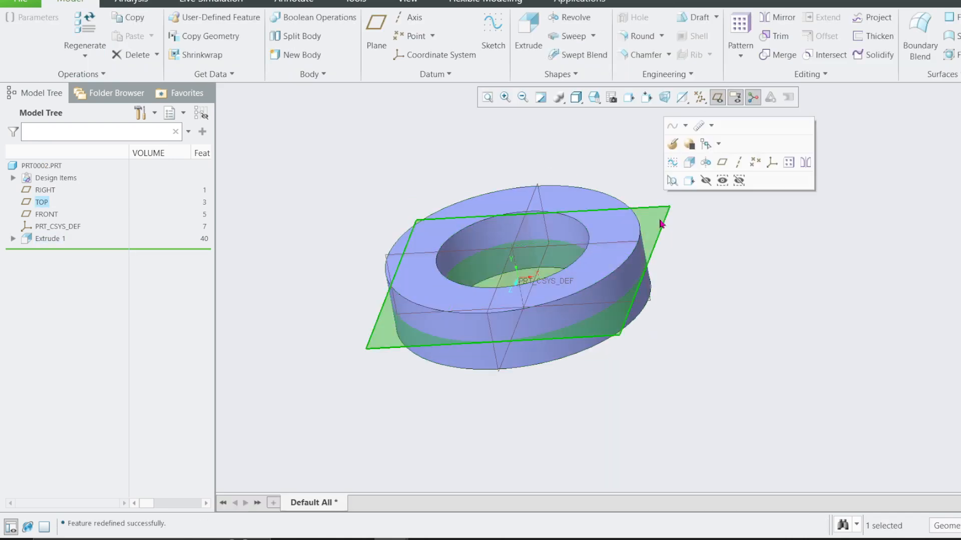
left_click(661, 165)
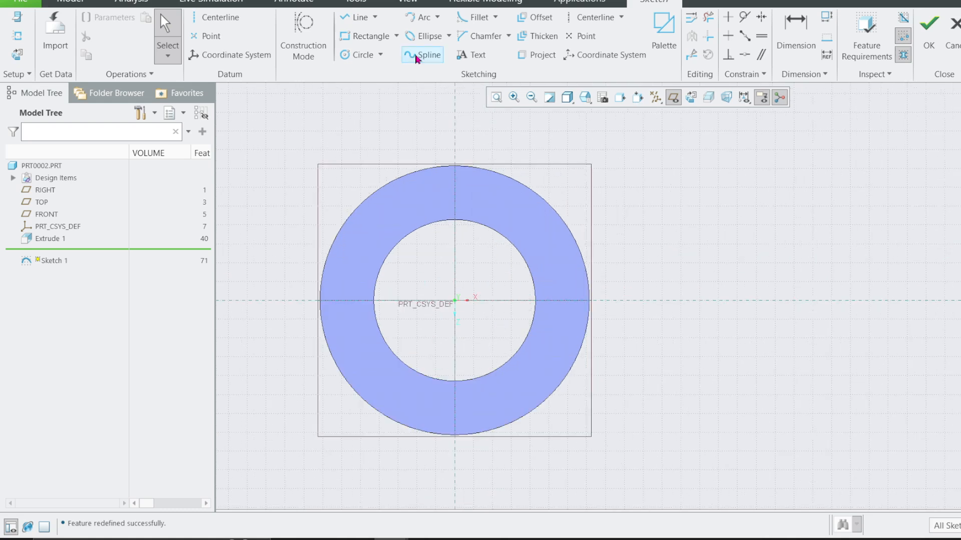
left_click(356, 17)
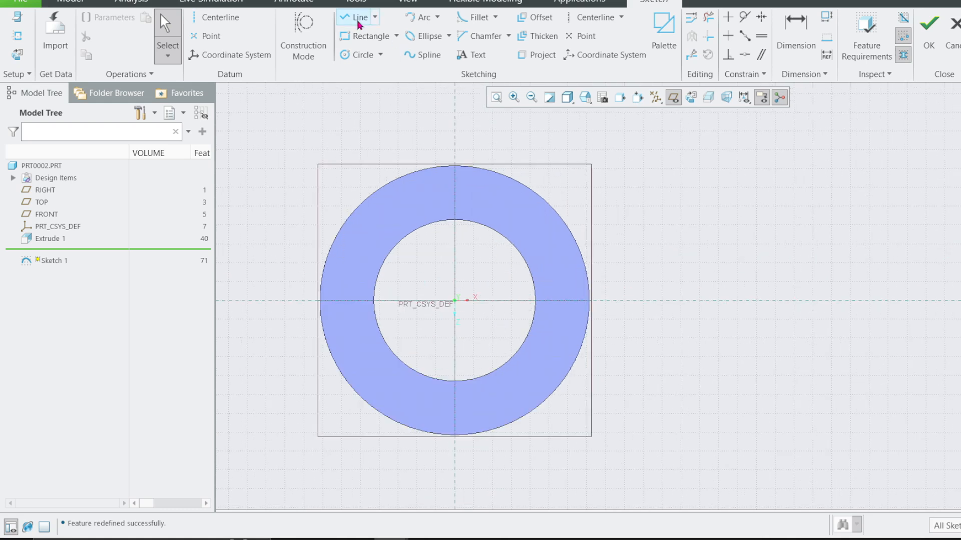
left_click(564, 301)
middle_click(835, 312)
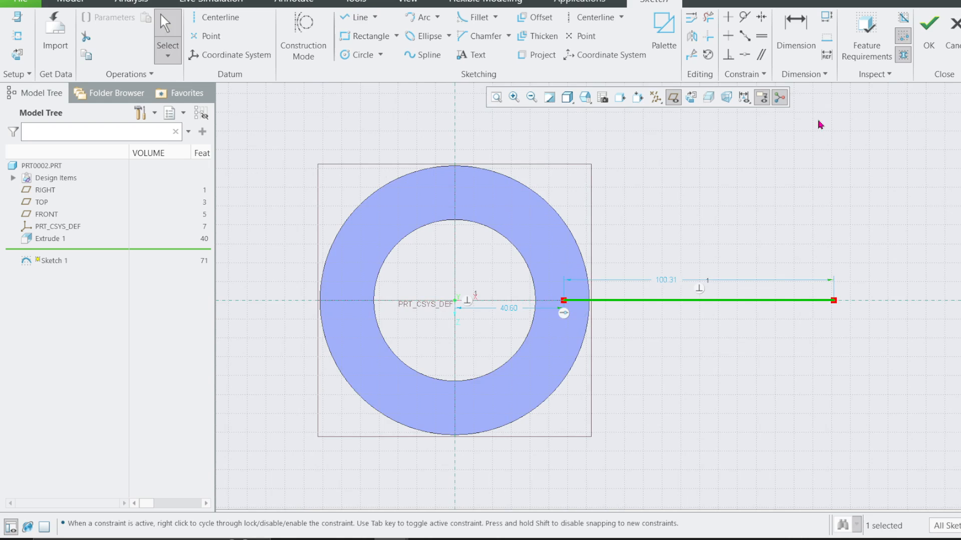
Dimension the line's outer end from the vertical reference and set the distance to 150.
left_click(795, 31)
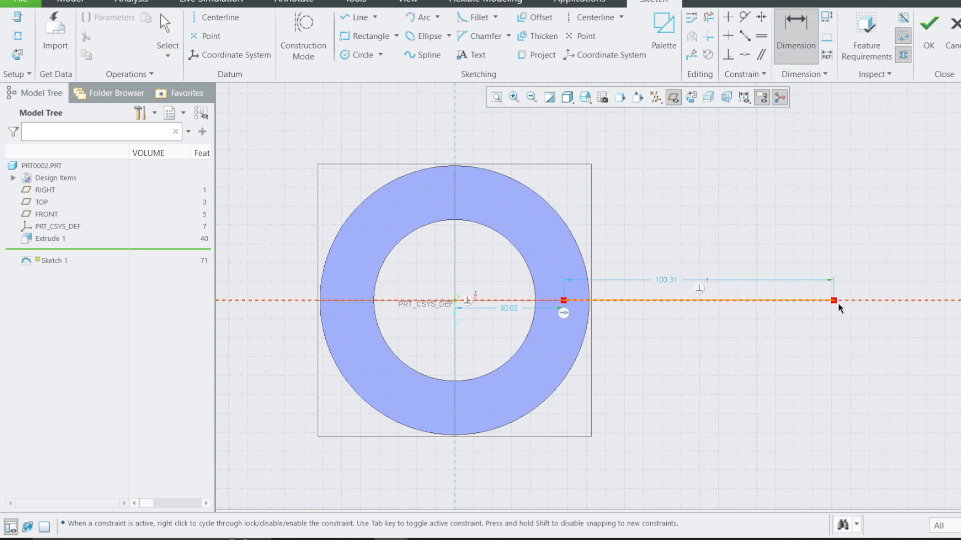
middle_click(649, 445)
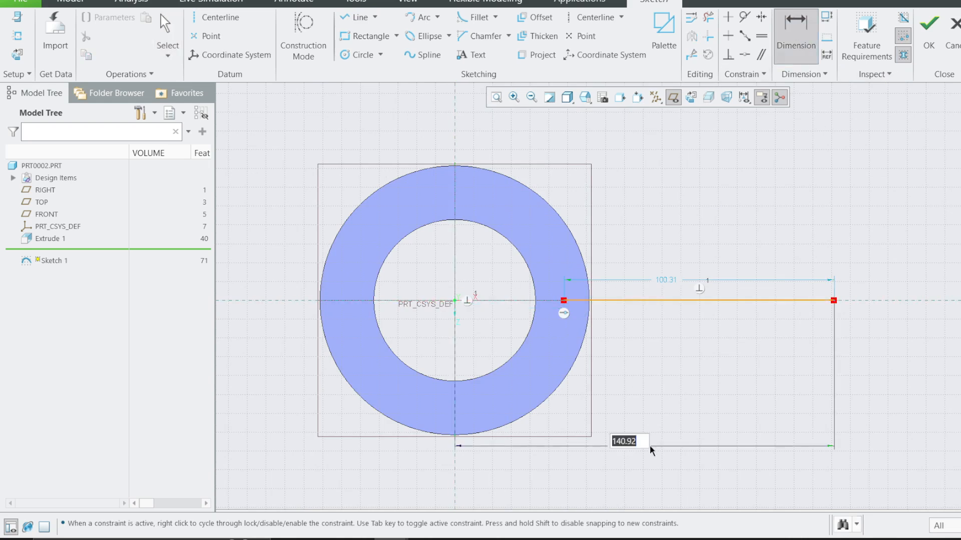
type("150")
key("Return")
Set the line's length to 110 so that its inner end lies within the ring wall.
scroll(591, 312, "up", 2)
scroll(592, 311, "up", 4)
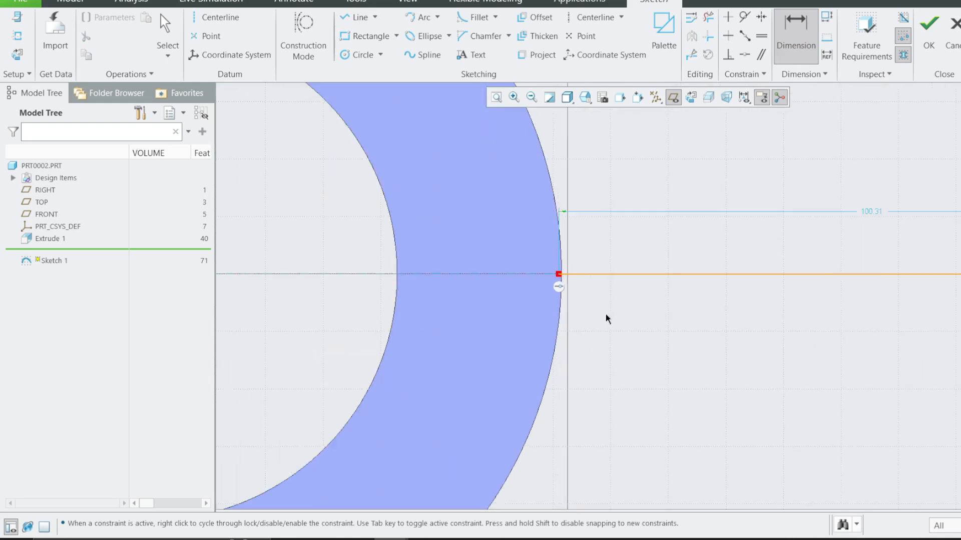
scroll(605, 316, "down", 2)
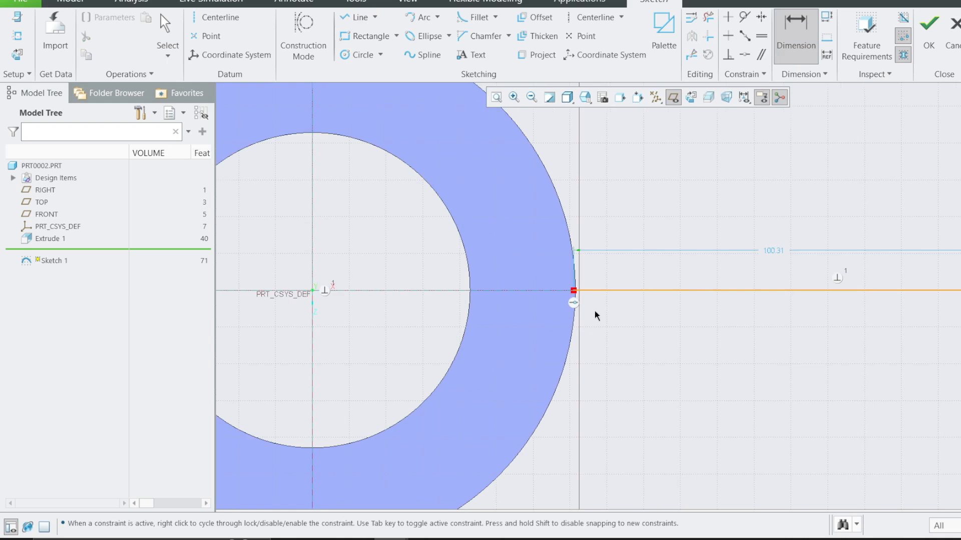
double_click(773, 250)
type("110")
key("Return")
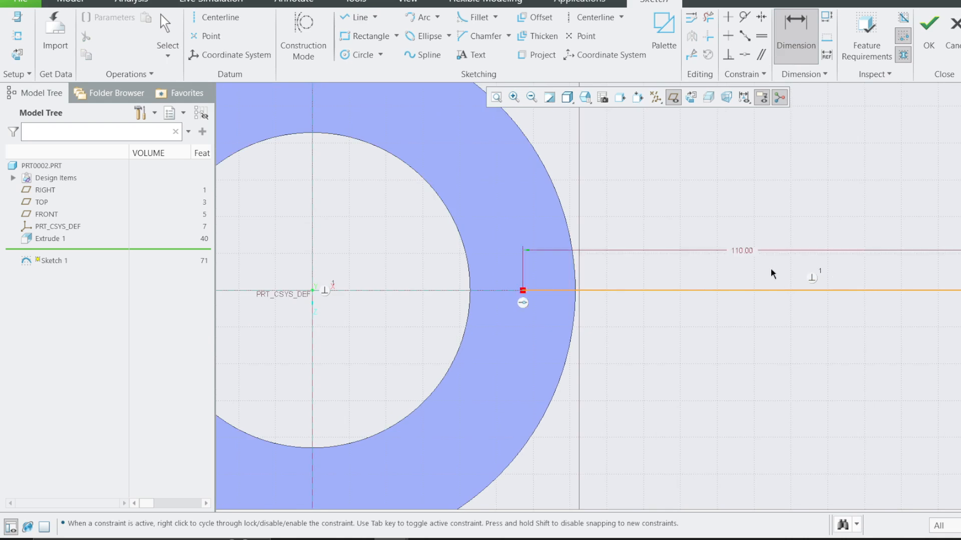
scroll(480, 291, "down", 5)
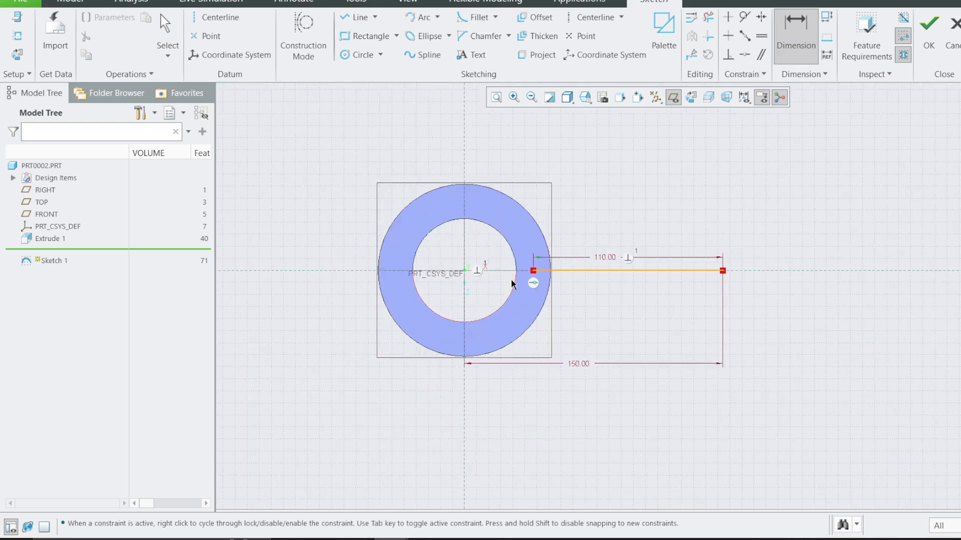
scroll(520, 286, "up", 2)
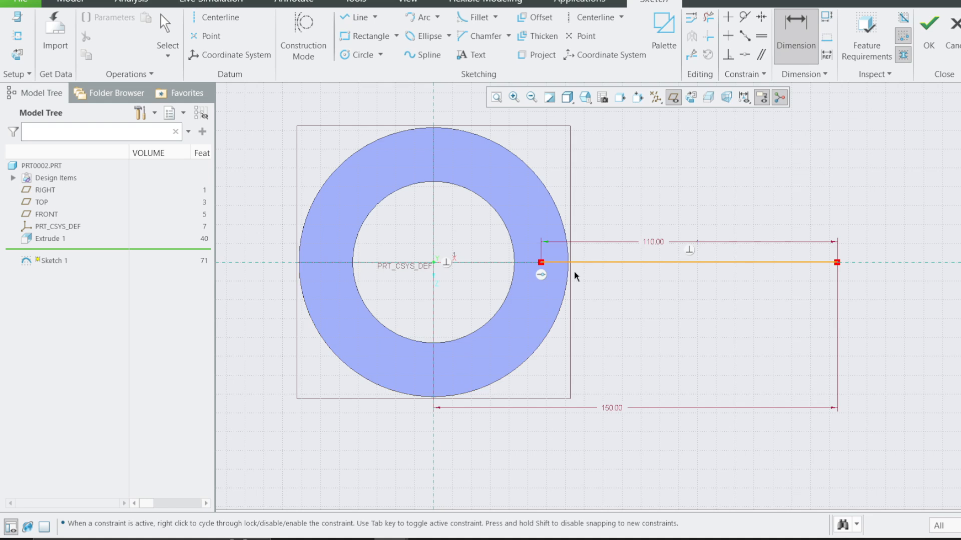
key("ctrl+d")
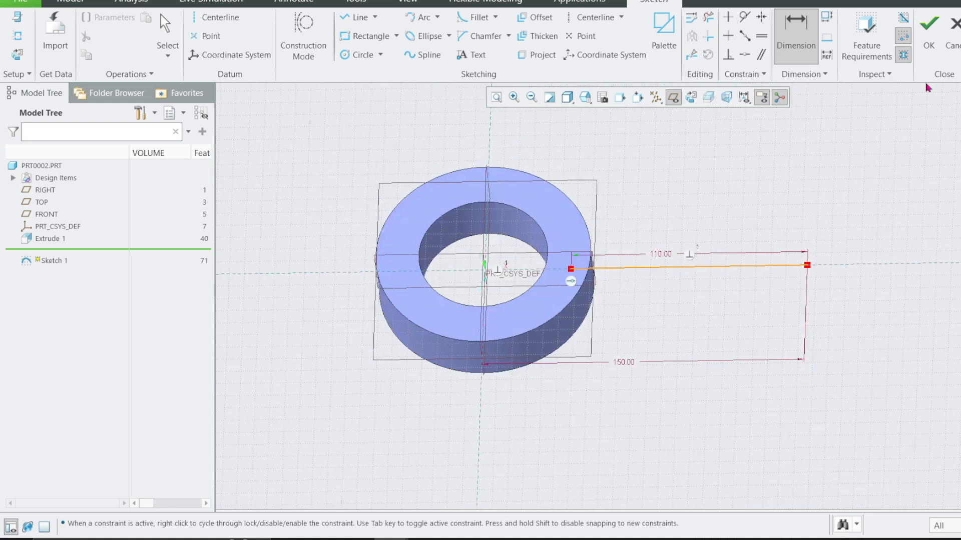
Finish the trajectory sketch and hide the datum planes in the model view.
left_click(929, 25)
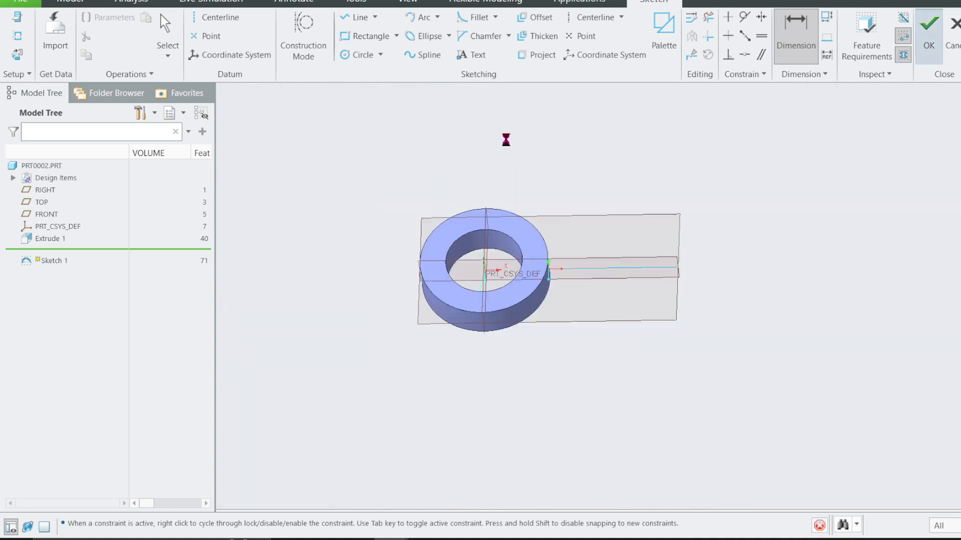
left_click(343, 265)
left_click(717, 97)
mouse_move(637, 188)
middle_mouse_down()
mouse_move(583, 164)
mouse_move(585, 204)
middle_mouse_up()
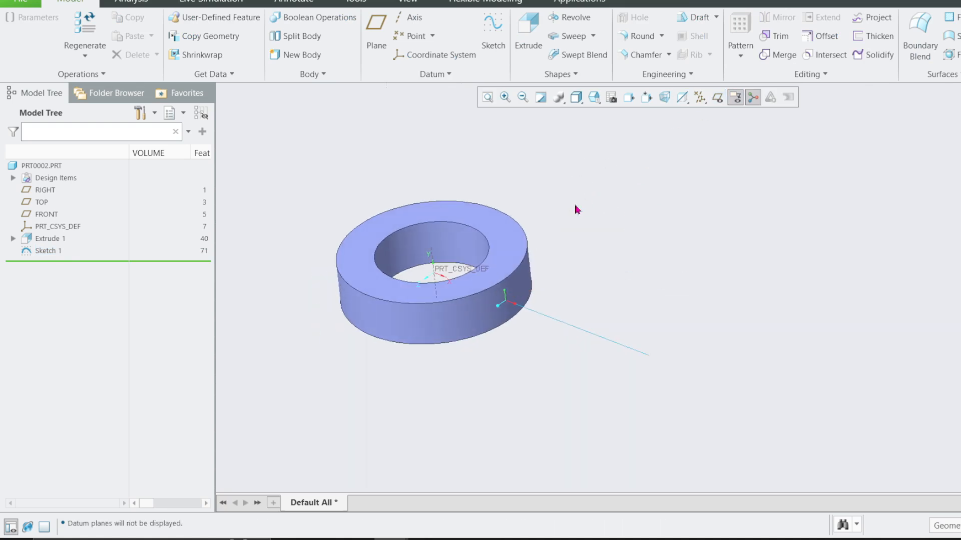
Start a surface Sweep along the sketched trajectory line and open its section sketch.
left_click(503, 298)
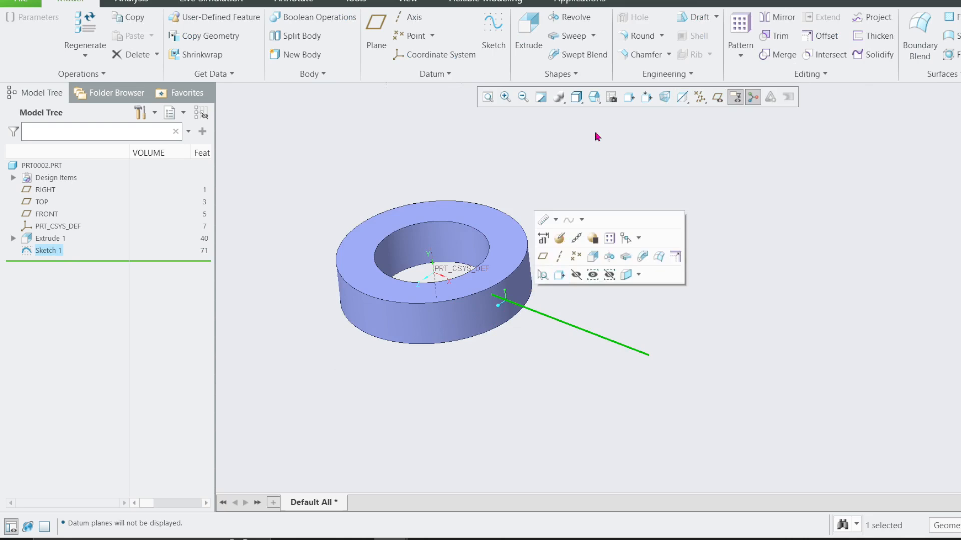
left_click(571, 44)
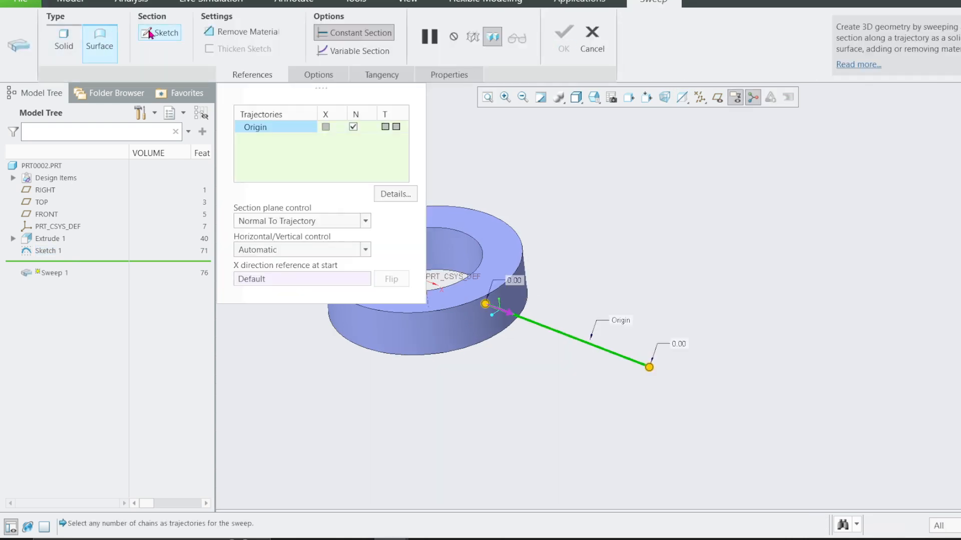
left_click(159, 32)
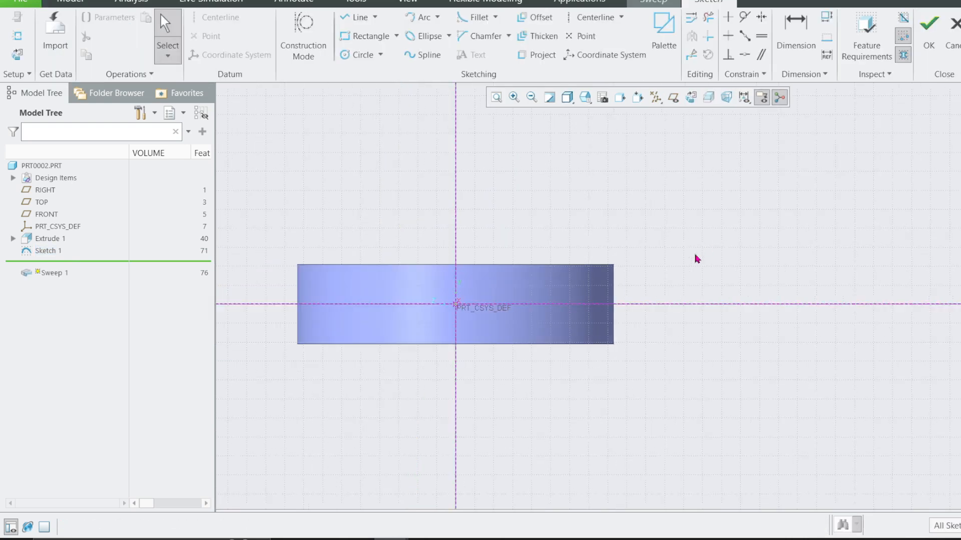
Draw two vertical centerlines in the section sketch, one about 31 and one about 39 from the vertical reference on opposite sides.
left_click(585, 17)
left_click(422, 179)
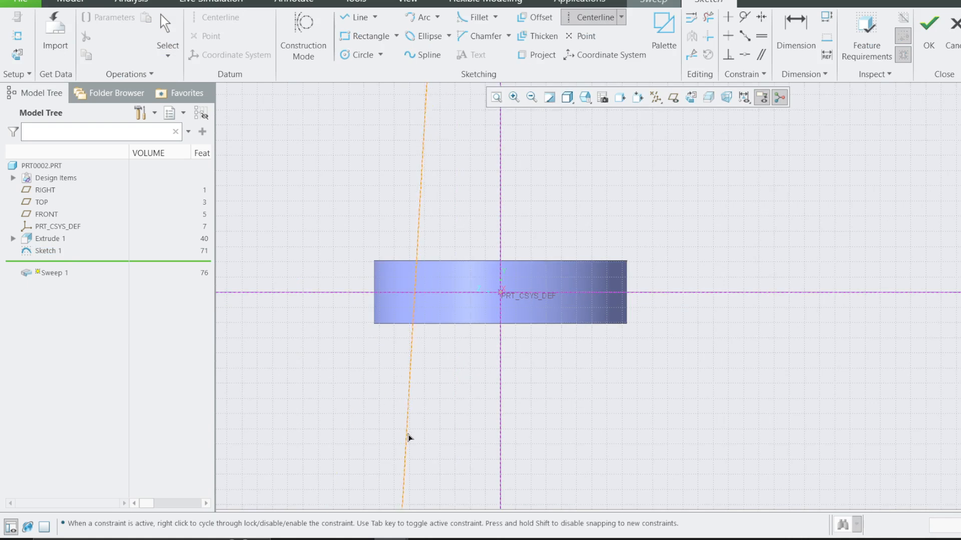
left_click(414, 444)
middle_click(600, 178)
left_click(584, 17)
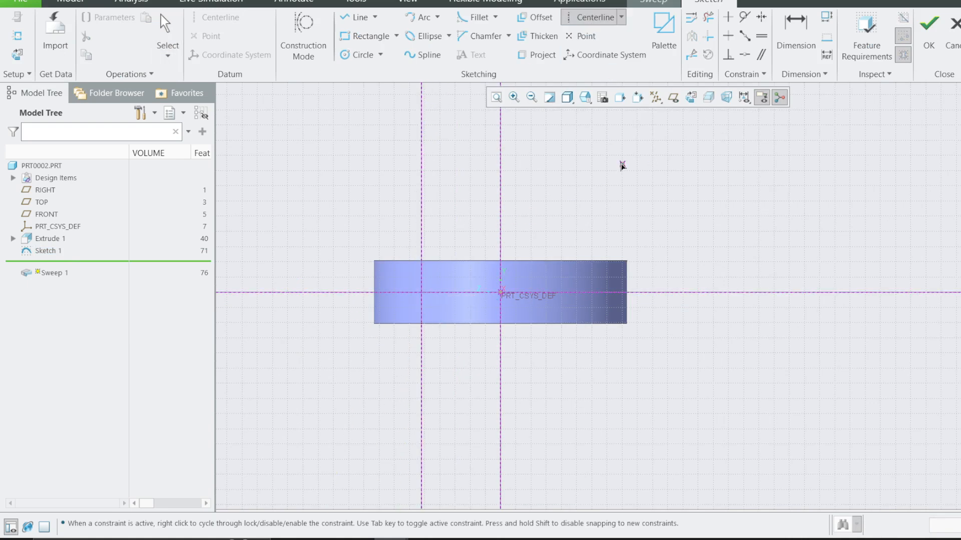
left_click(597, 163)
left_click(602, 408)
middle_click(604, 409)
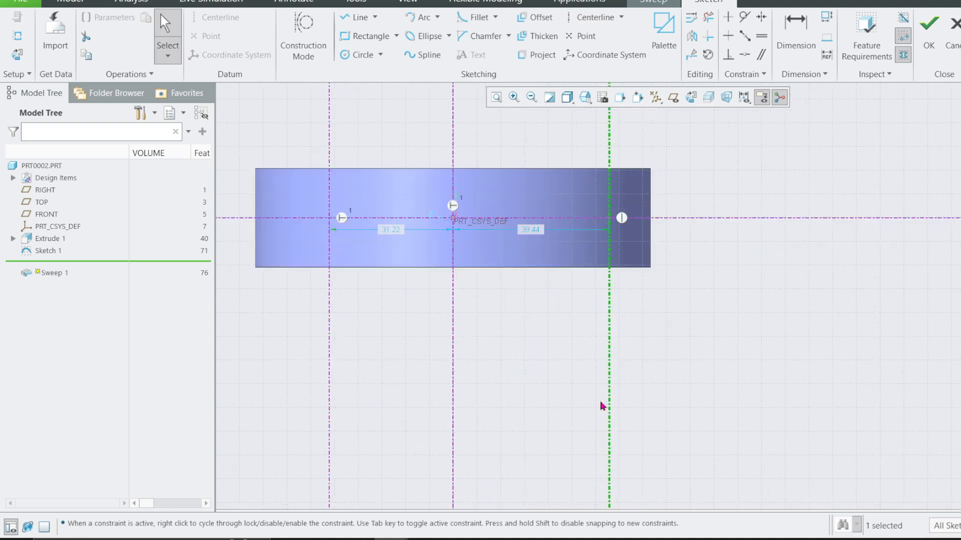
Draw a straight two-point spline from below the ring on one outer centerline to above the ring on the other, and shift it slightly.
left_click(423, 55)
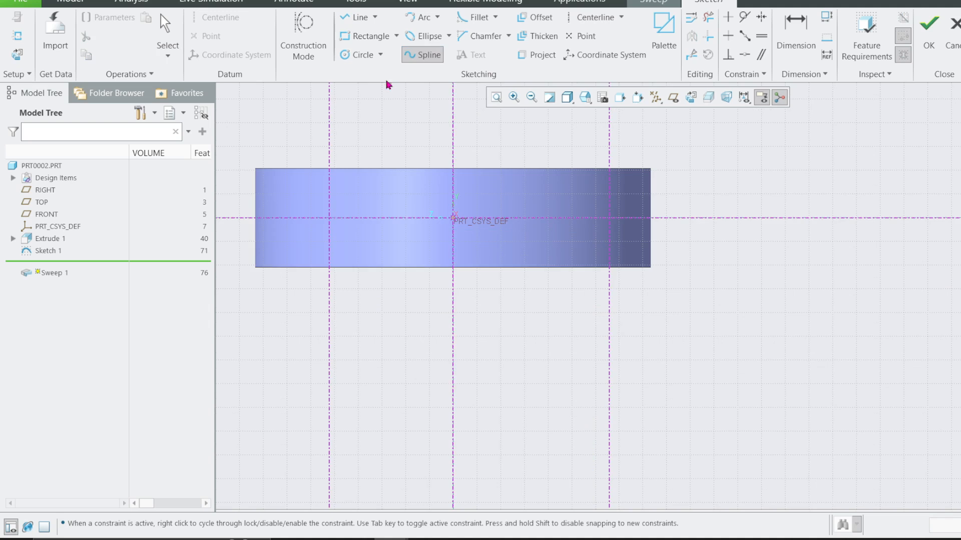
left_click(329, 356)
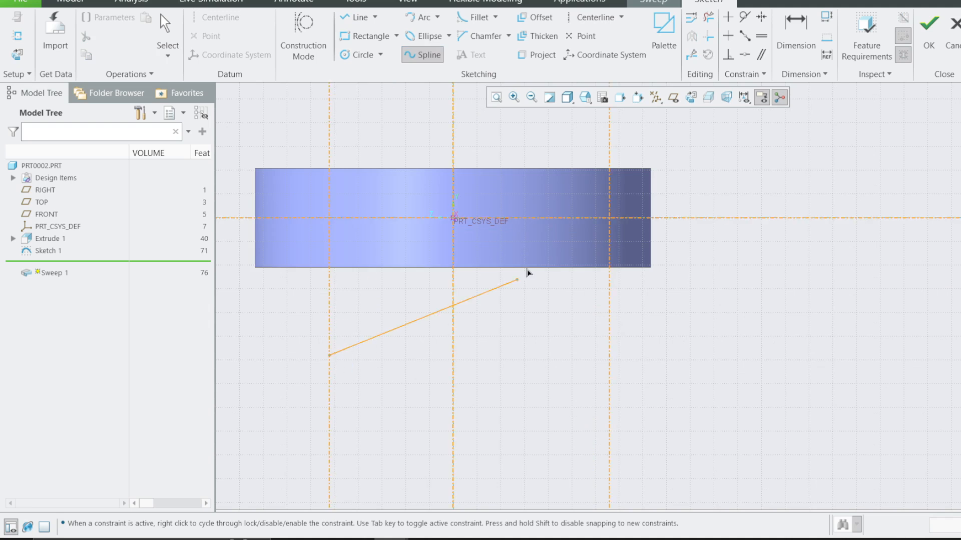
left_click(608, 134)
middle_click(611, 137)
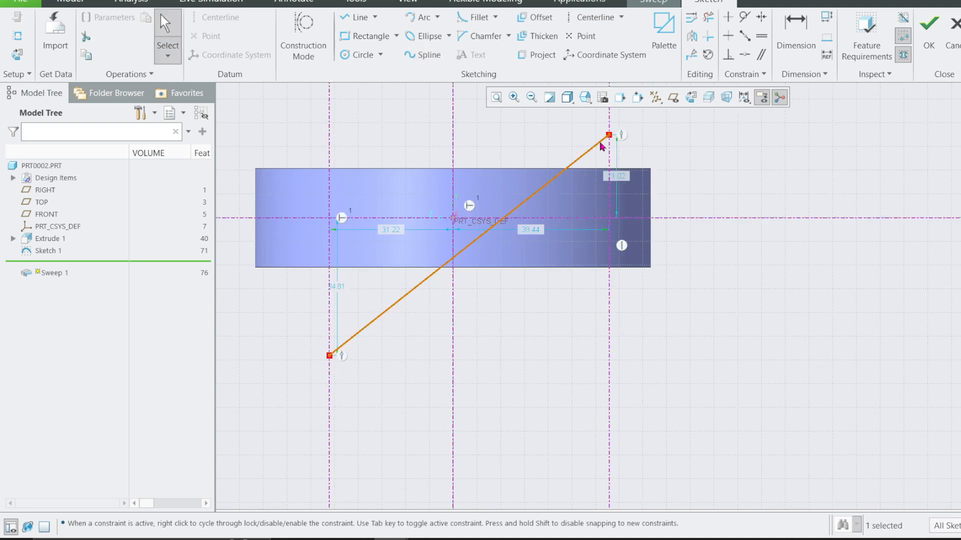
mouse_move(457, 258)
left_mouse_down()
mouse_move(444, 220)
mouse_move(461, 246)
left_mouse_up()
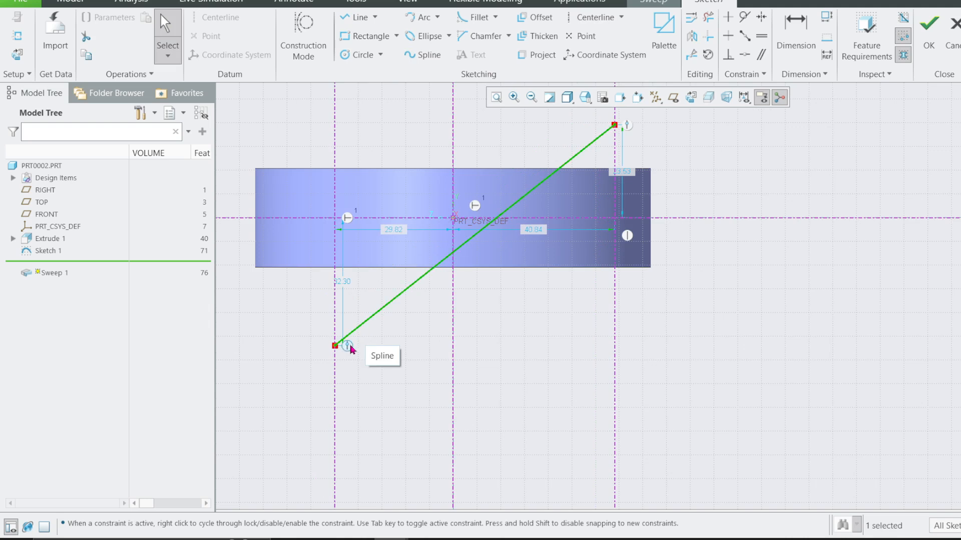
Set the distance of both outer centerlines from the vertical reference to 20.
scroll(623, 376, "down", 2)
scroll(630, 150, "up", 2)
left_click(800, 39)
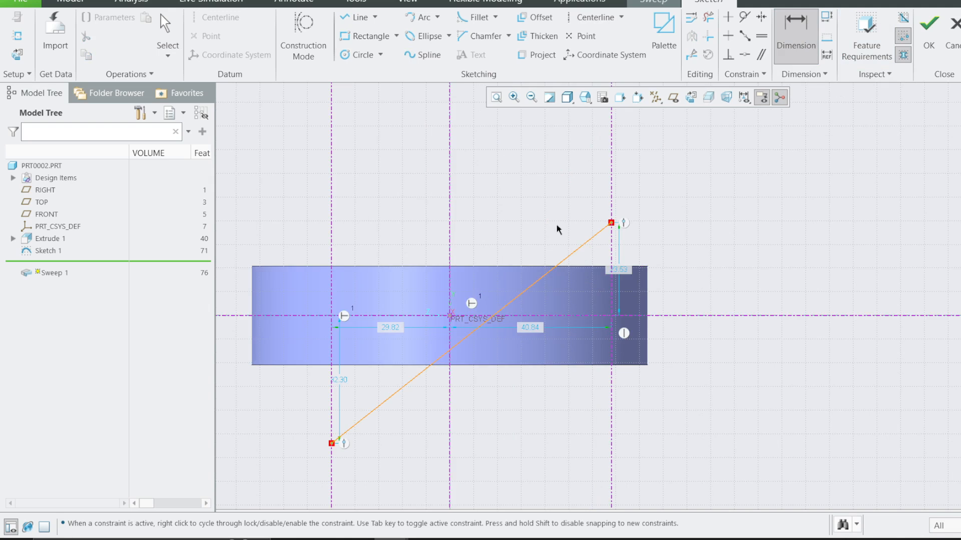
double_click(389, 326)
type("20")
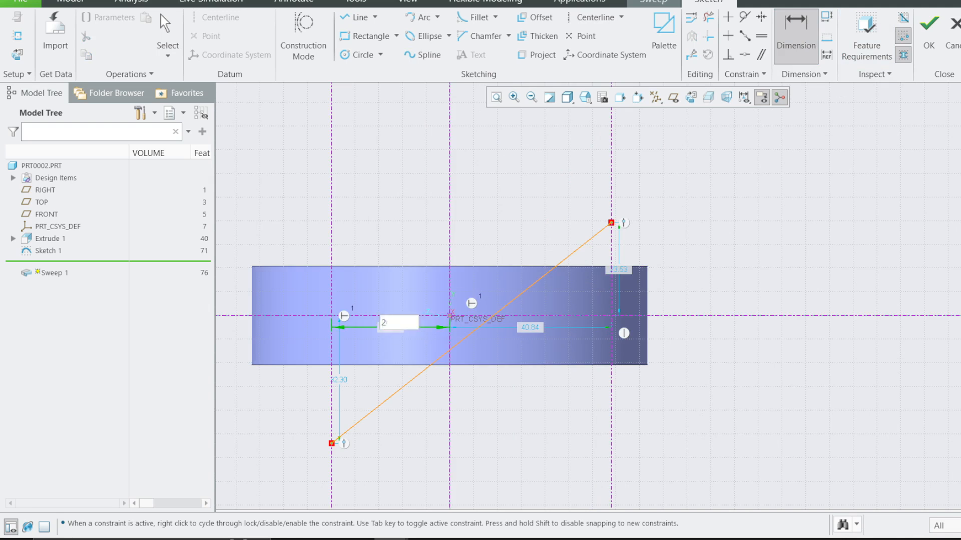
key("Return")
double_click(529, 327)
type("20")
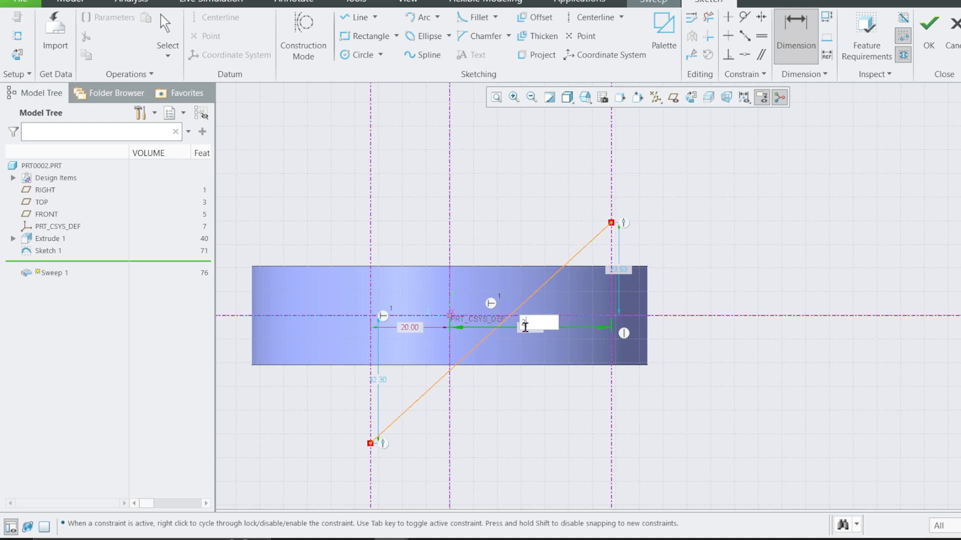
key("Return")
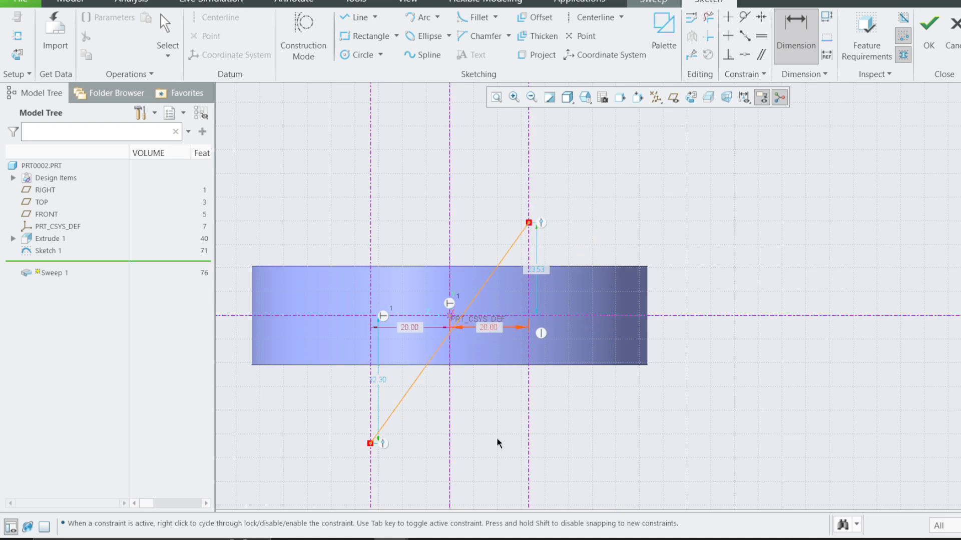
middle_click(496, 443)
Move both 20 dimensions below the ring and raise the spline's lower endpoint along its centerline to about 18 below the horizontal reference.
left_click_drag(411, 328, 412, 471)
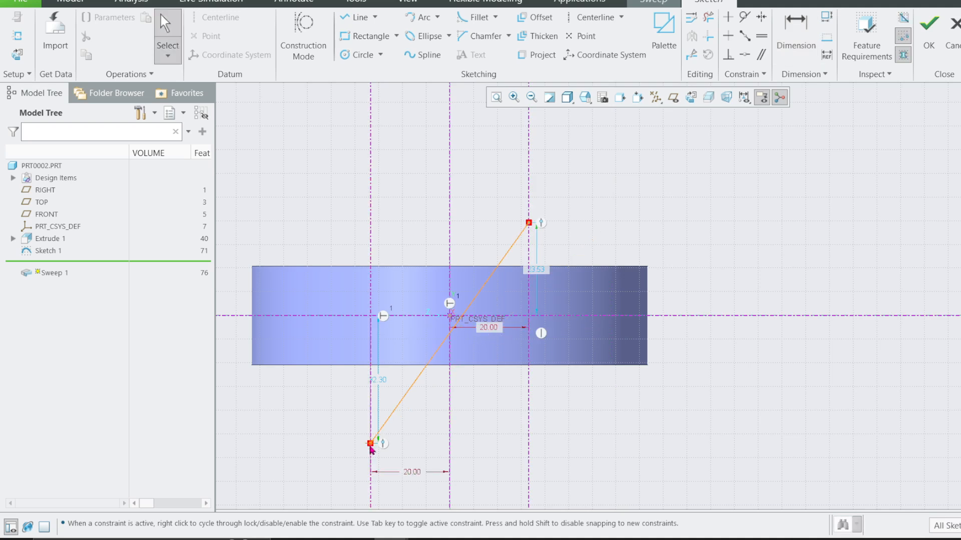
left_click_drag(370, 445, 369, 385)
left_click_drag(495, 331, 507, 467)
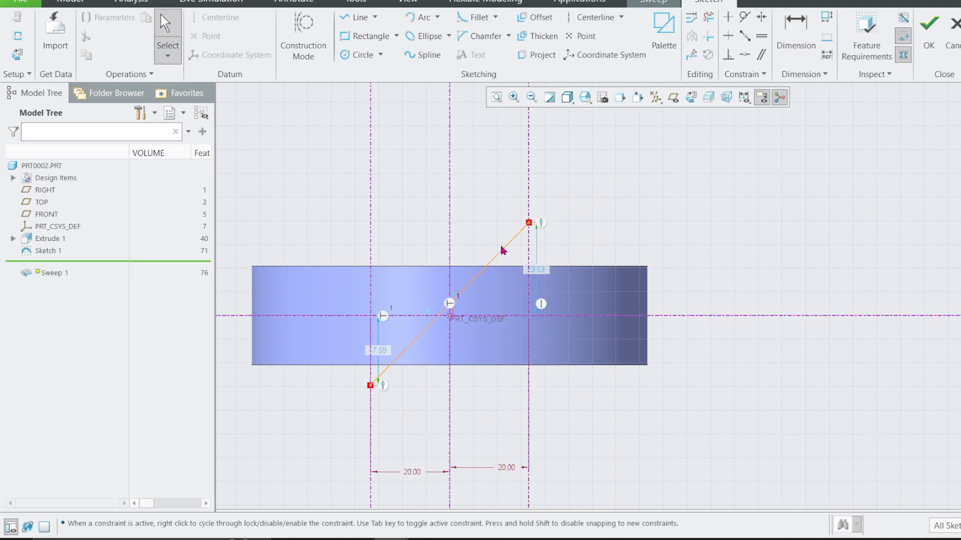
Draw a centerline through both spline endpoints and set its angle to the horizontal reference to 25 degrees.
left_click(567, 20)
left_click(528, 223)
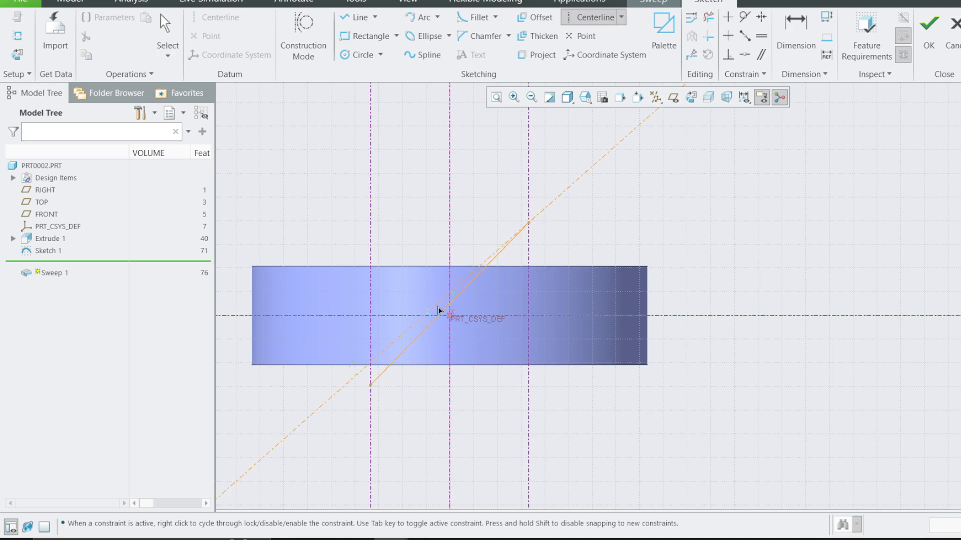
left_click(371, 386)
middle_click(373, 386)
double_click(619, 264)
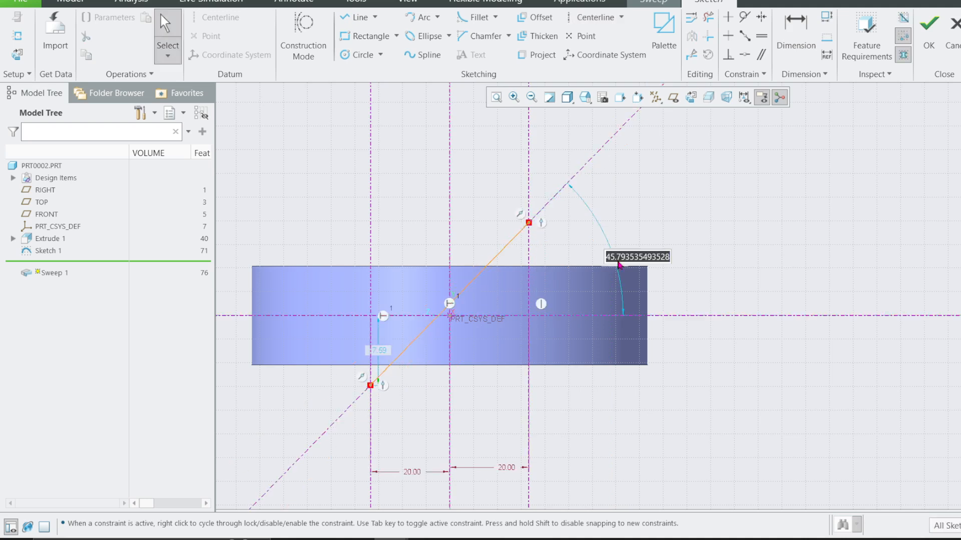
type("2")
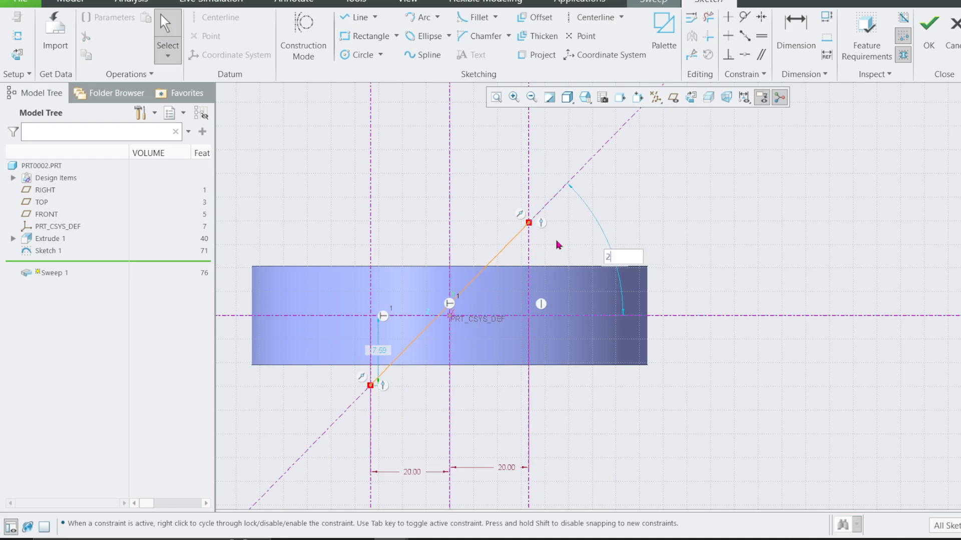
type("5")
key("Return")
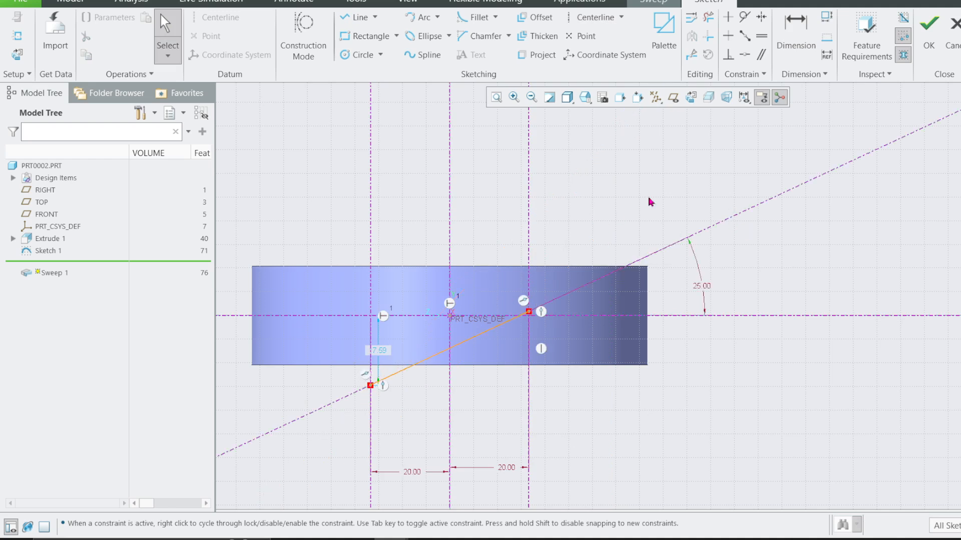
Try to add another dimension to the section, and delete the inclined centerline and the spline.
scroll(543, 320, "up", 1)
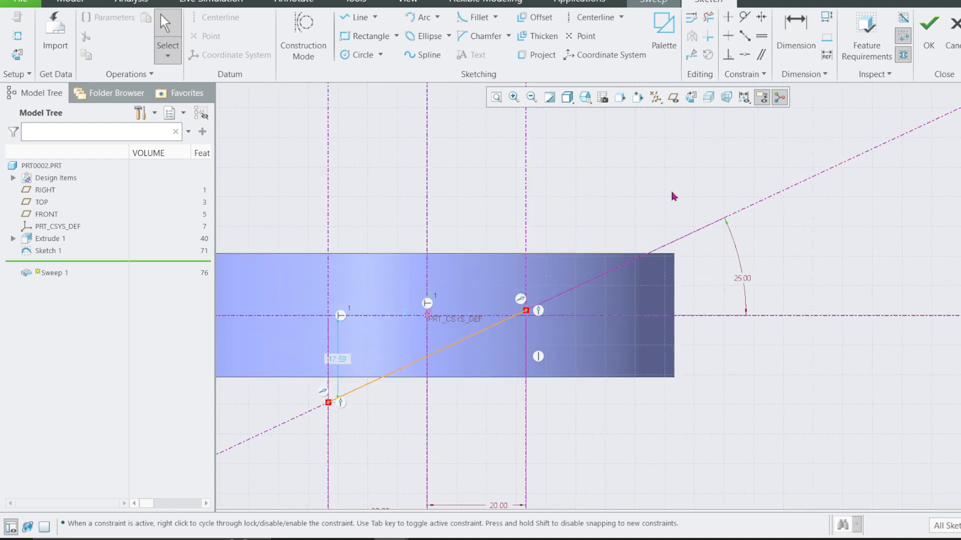
left_click(794, 31)
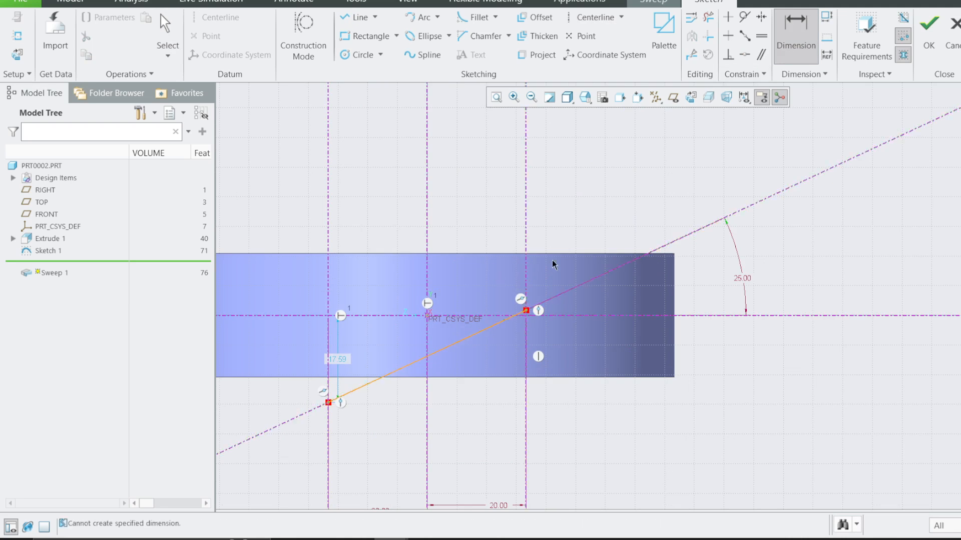
middle_click(644, 248)
left_click(475, 340)
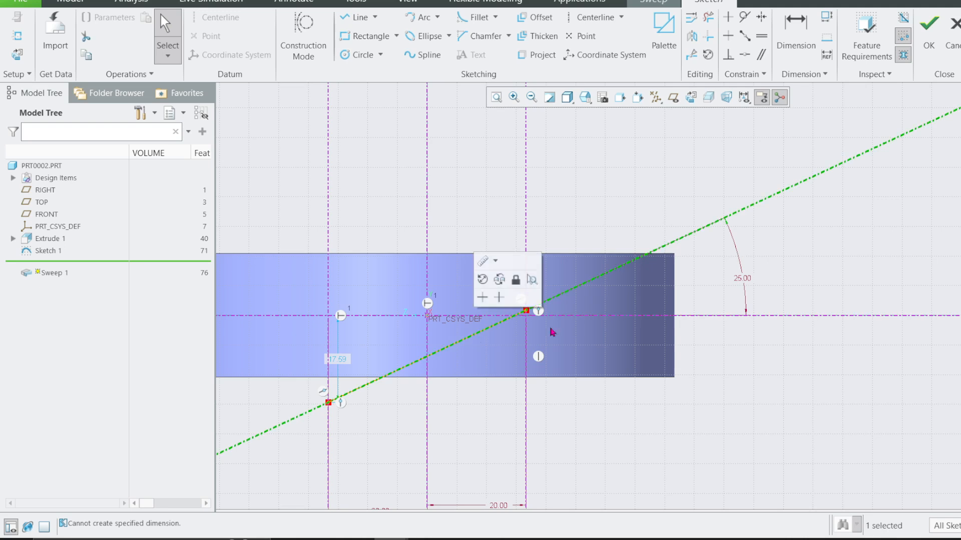
key("Delete")
left_click(475, 336)
key("Delete")
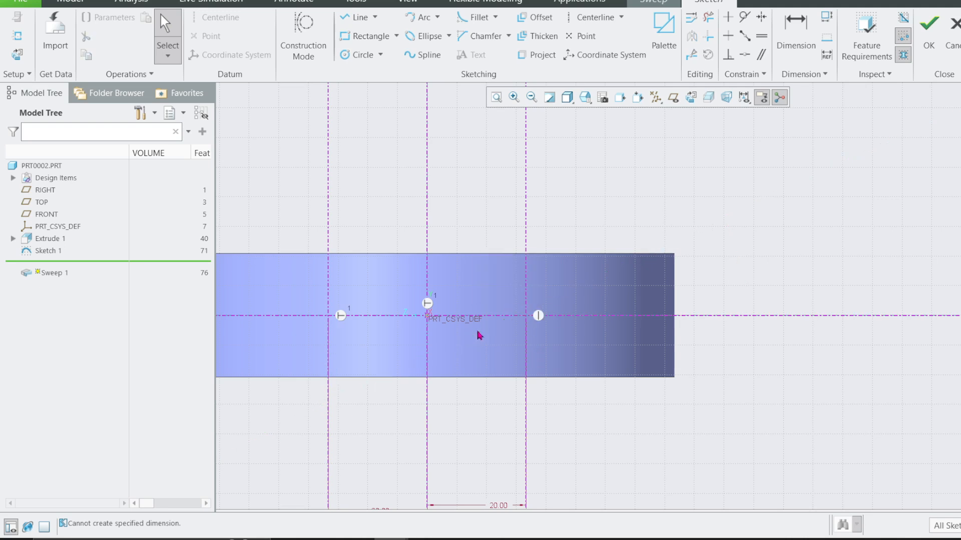
Draw a new inclined centerline near the section origin, at about 43 degrees to the horizontal reference.
left_click(594, 17)
left_click(426, 315)
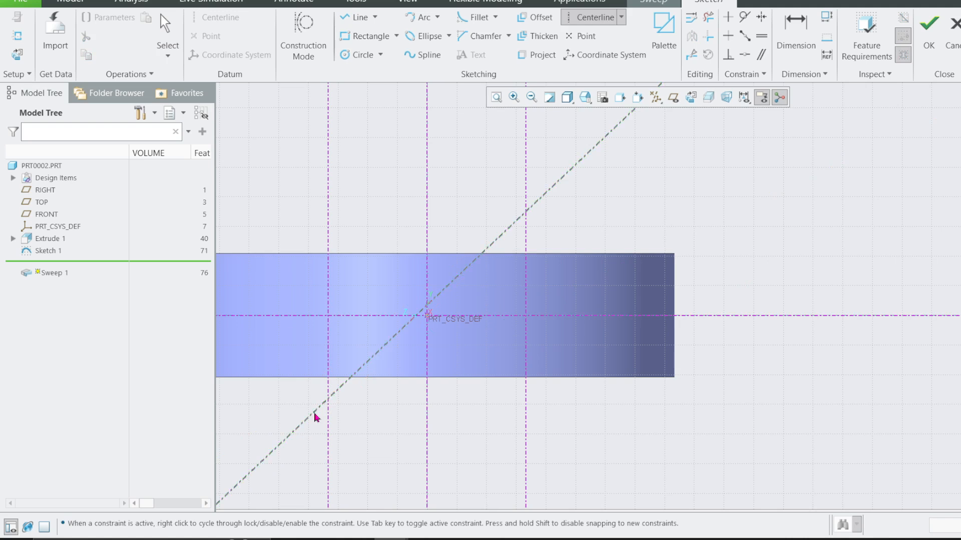
left_click(315, 412)
left_click_drag(585, 152, 621, 220)
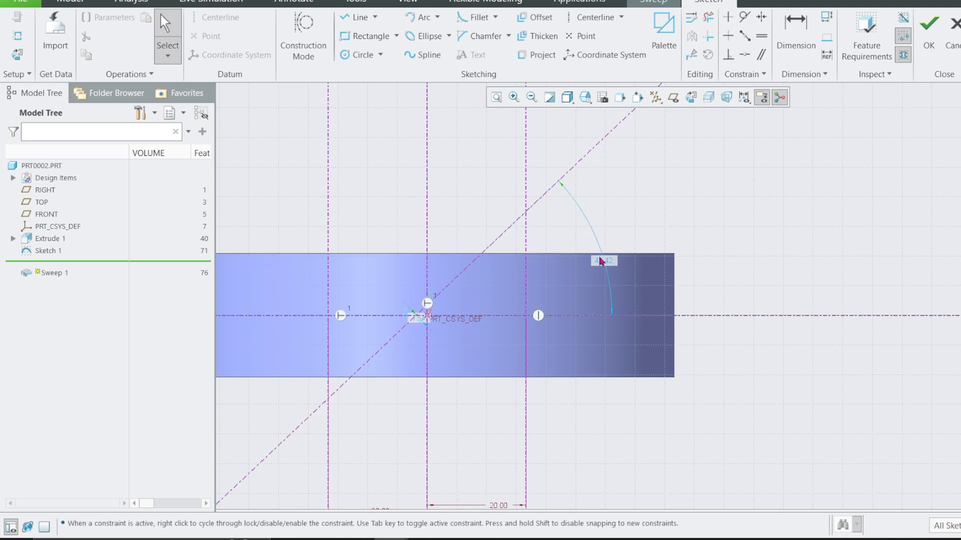
Draw a two-point spline along the inclined centerline between its intersections with the two outer vertical centerlines.
left_click(422, 54)
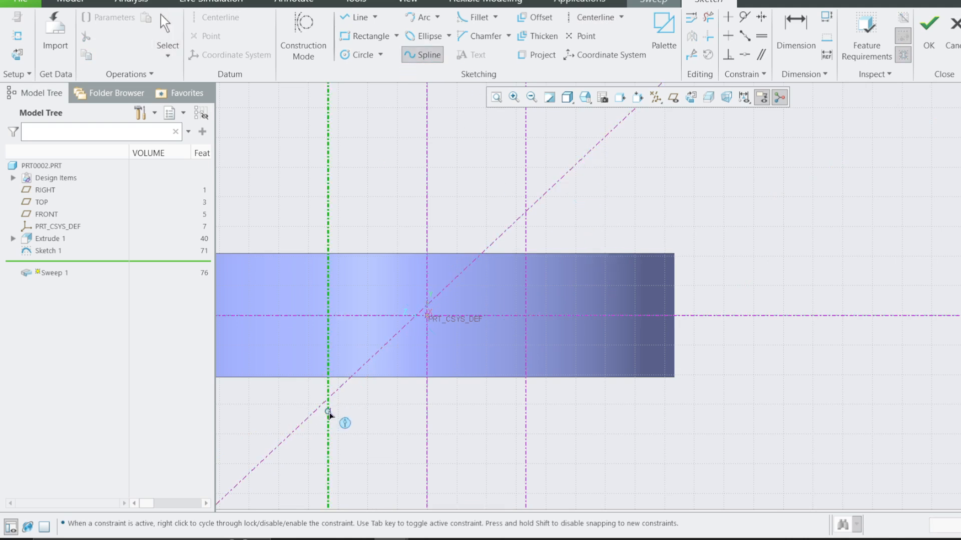
left_click(526, 211)
middle_click(524, 220)
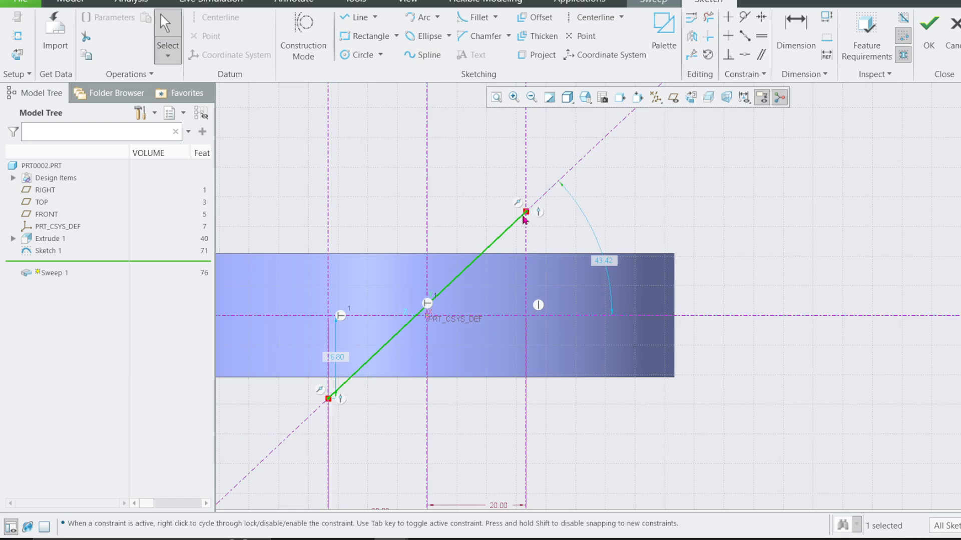
Set the inclined centerline's angle to the horizontal reference to 25 degrees.
scroll(551, 188, "up", 1)
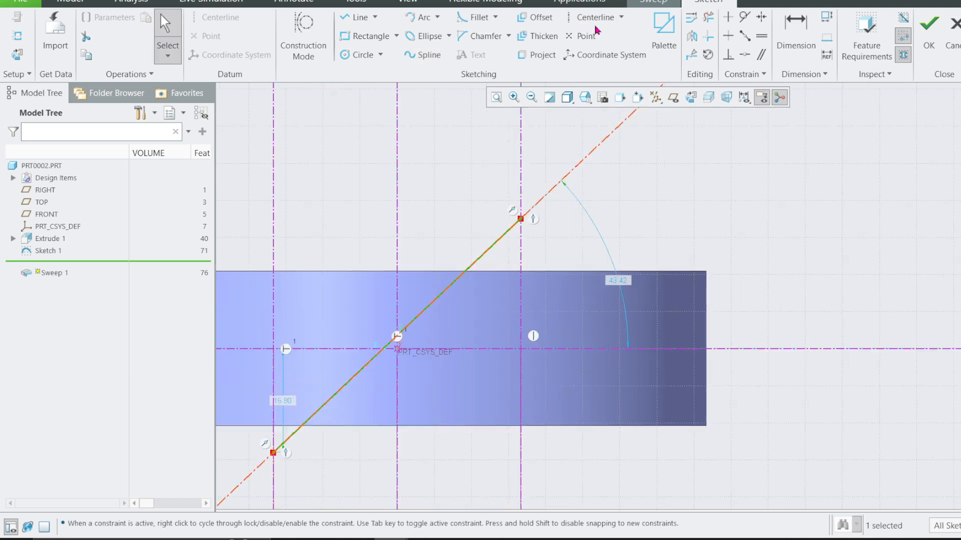
double_click(617, 280)
type("25")
key("Return")
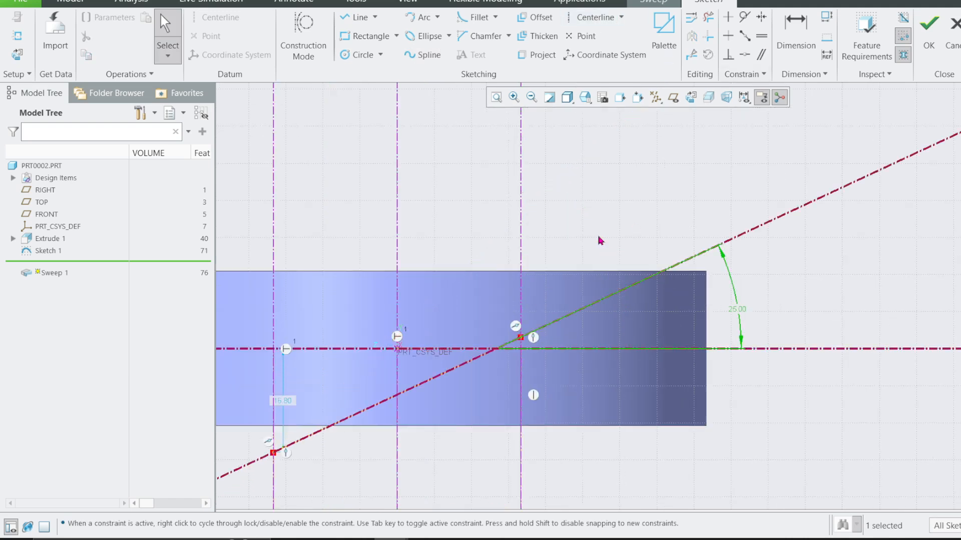
Try to dimension the spline at its lower end.
scroll(633, 357, "down", 1)
scroll(503, 377, "up", 1)
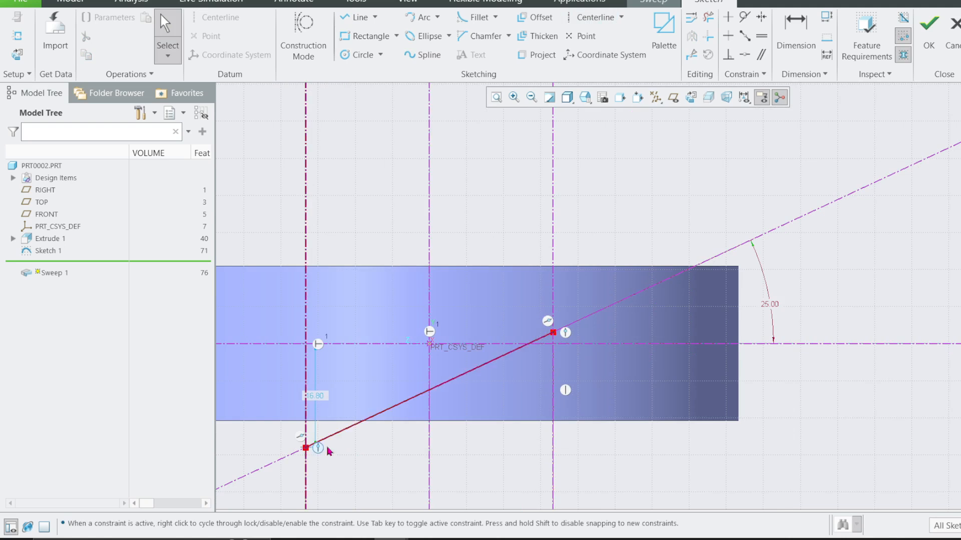
left_click(787, 31)
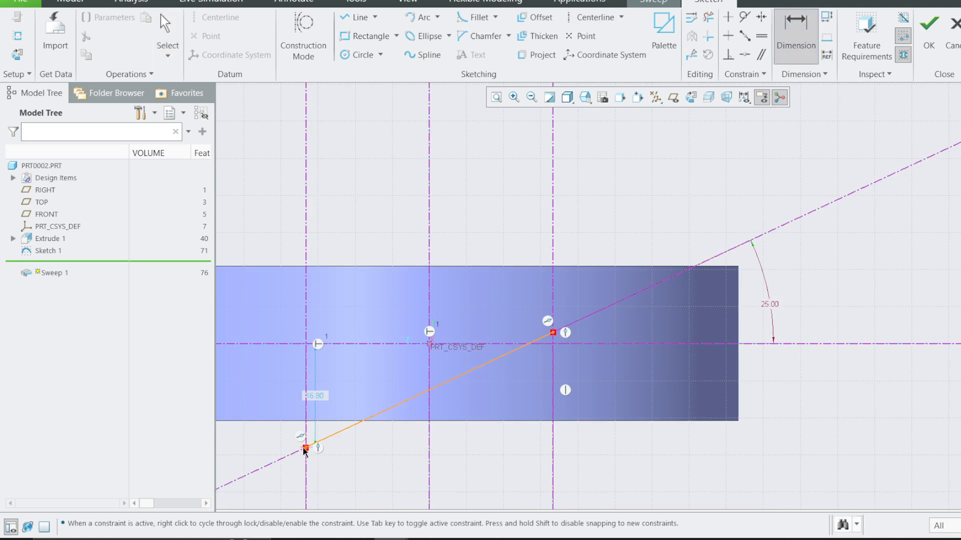
left_click(334, 434)
middle_click(351, 405)
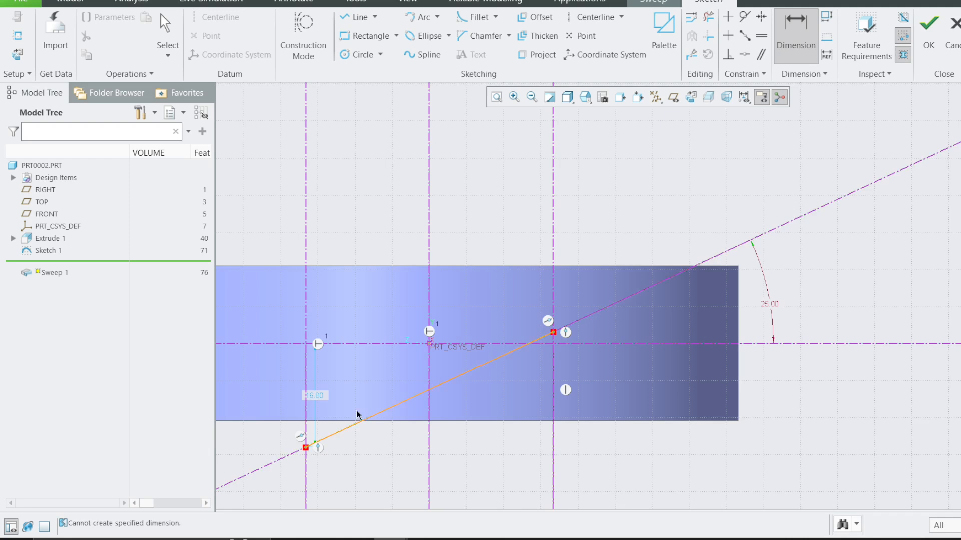
middle_click(361, 422)
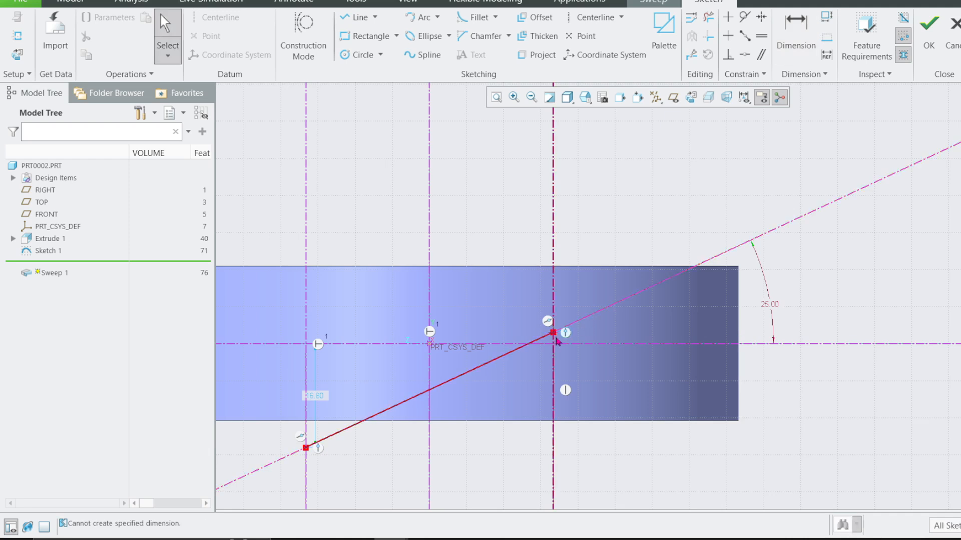
Delete the inclined centerline that runs along the spline.
scroll(304, 447, "up", 4)
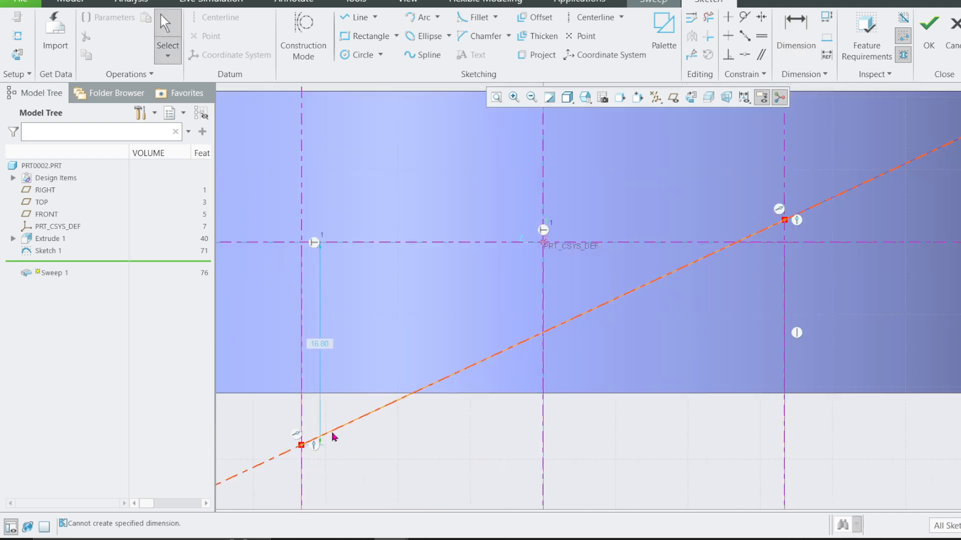
scroll(468, 451, "down", 1)
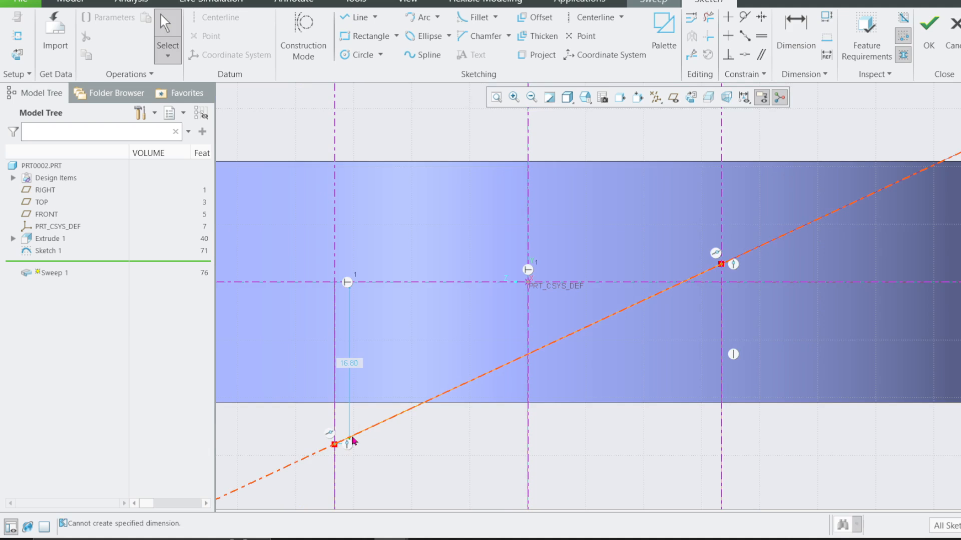
left_click(354, 439)
left_click(382, 437)
left_click(772, 244)
key("Delete")
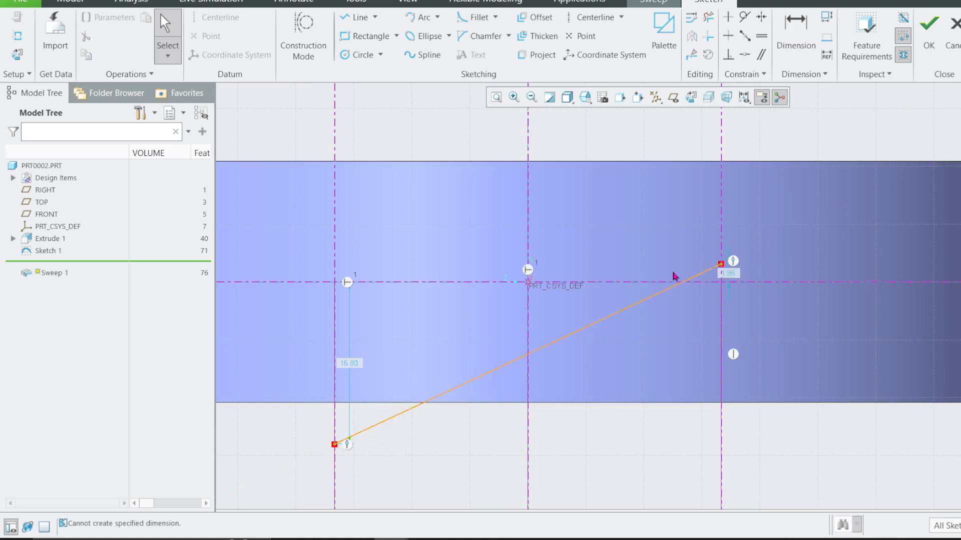
Dimension the tangent angle between the spline's lower end and the outer vertical centerline through it as 75 degrees.
left_click(796, 31)
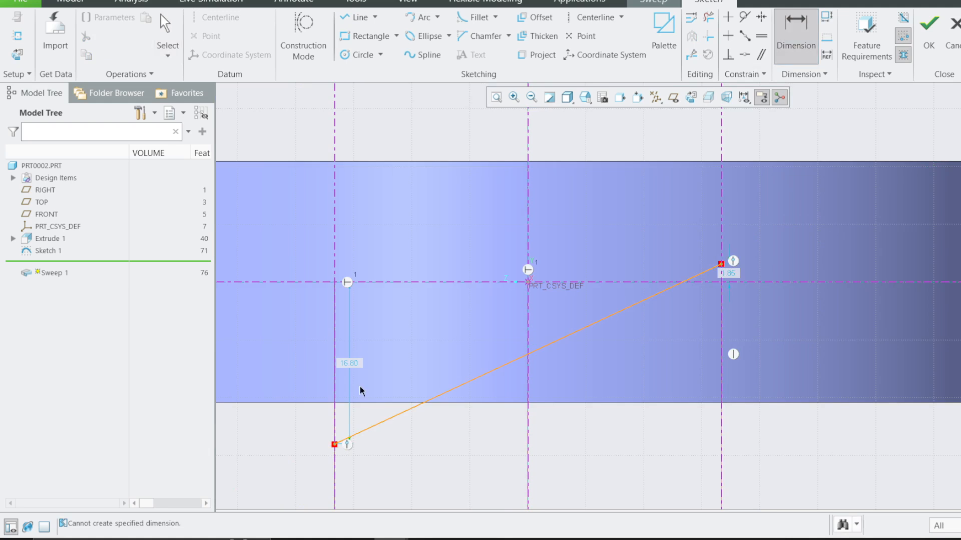
left_click(356, 434)
left_click(335, 410)
middle_click(423, 382)
type("75")
key("Return")
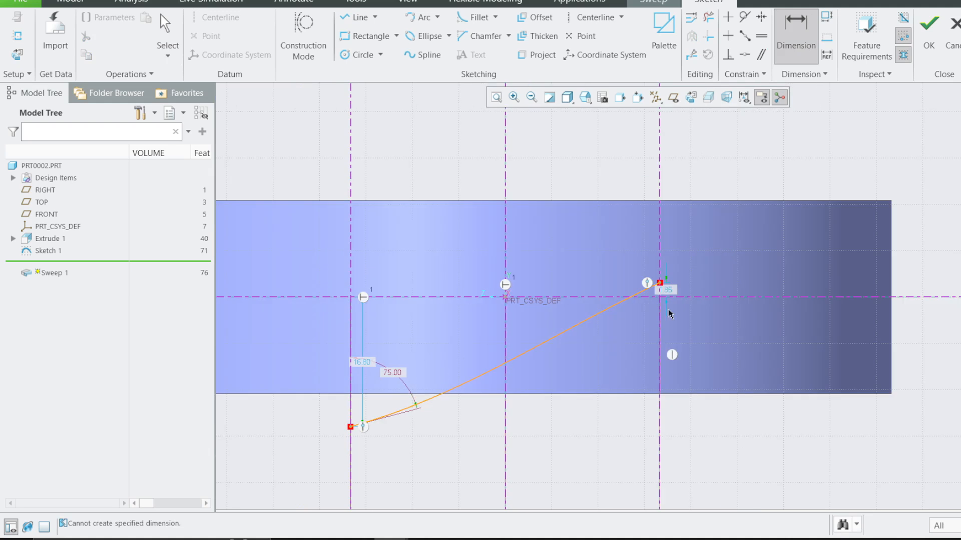
Dimension the tangent angle between the spline's upper end and the vertical centerline through it as 120 degrees.
scroll(656, 292, "down", 4)
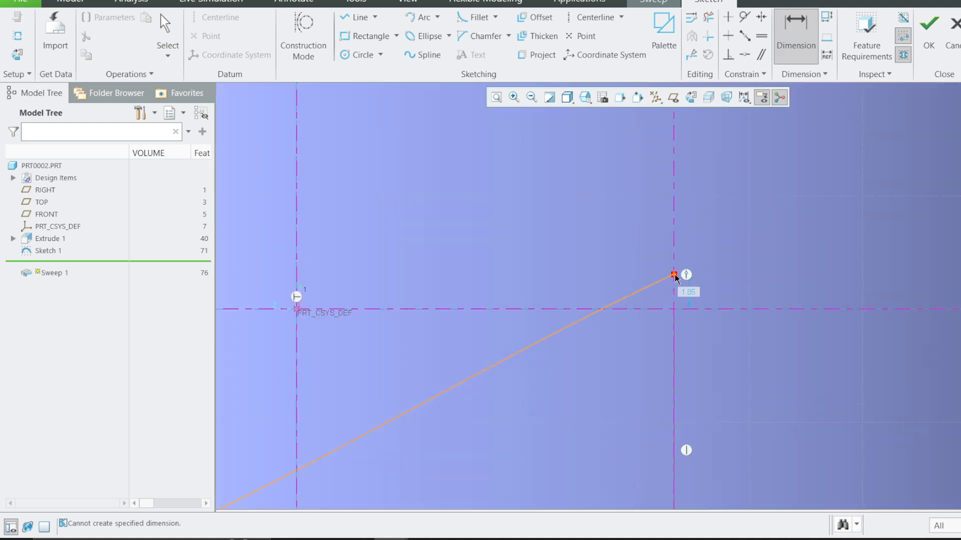
left_click(645, 287)
middle_click(658, 254)
type("12")
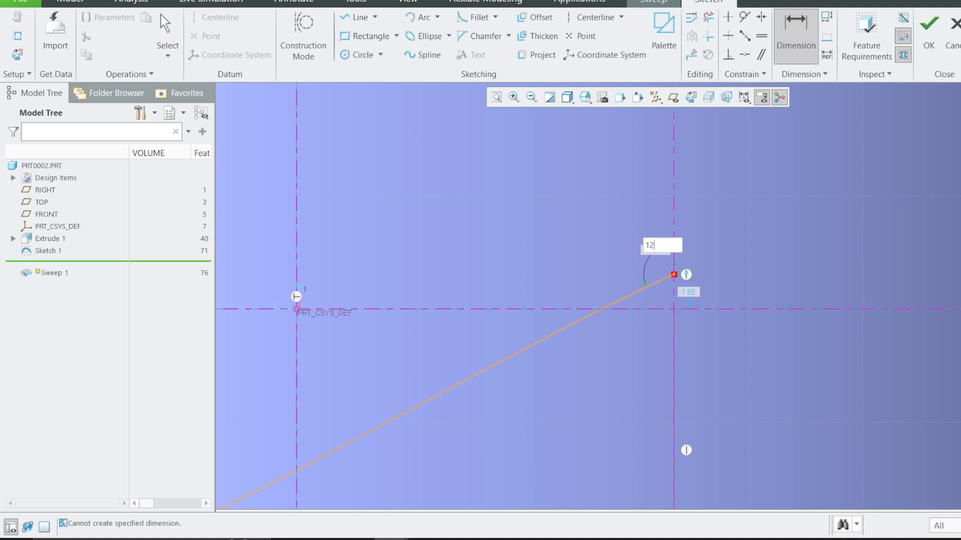
type("0")
key("Return")
scroll(608, 259, "up", 4)
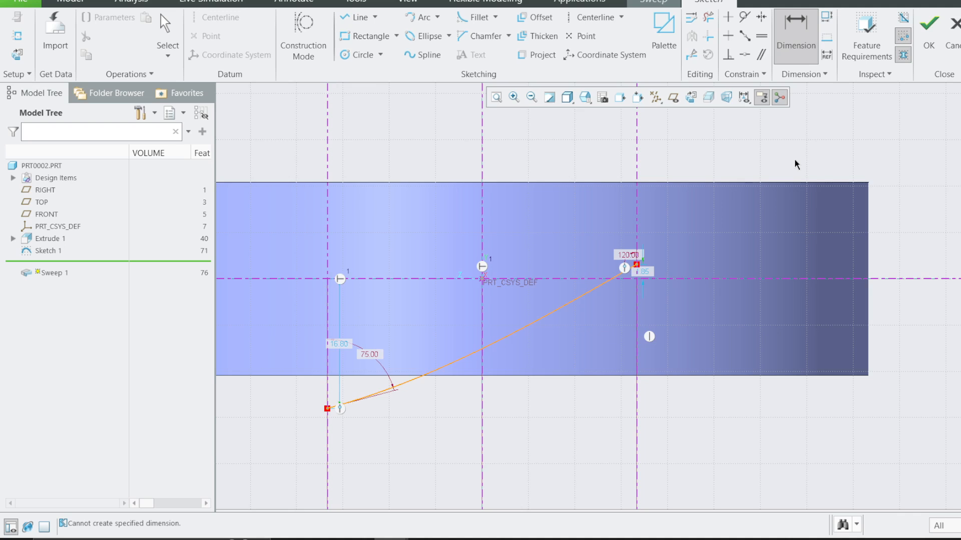
left_click(595, 17)
left_click(637, 265)
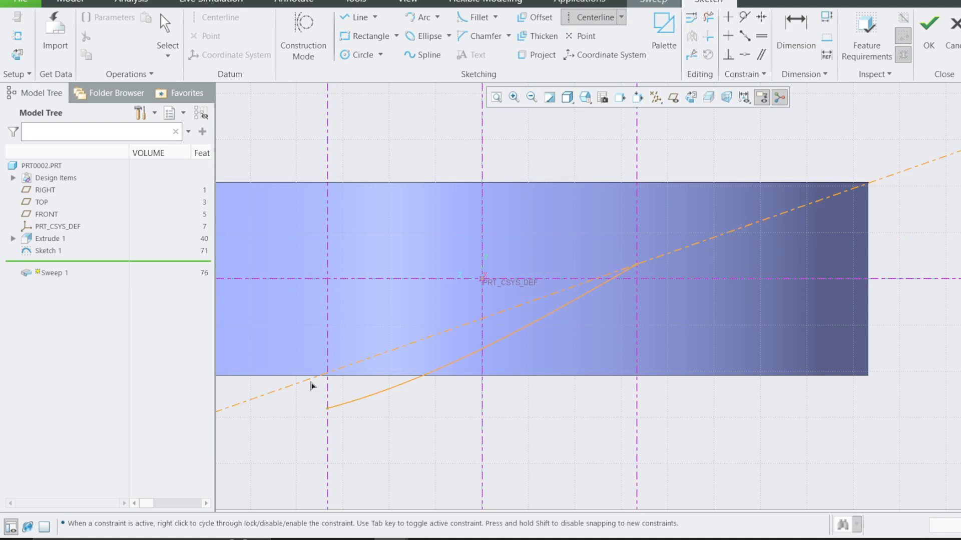
middle_click(339, 427)
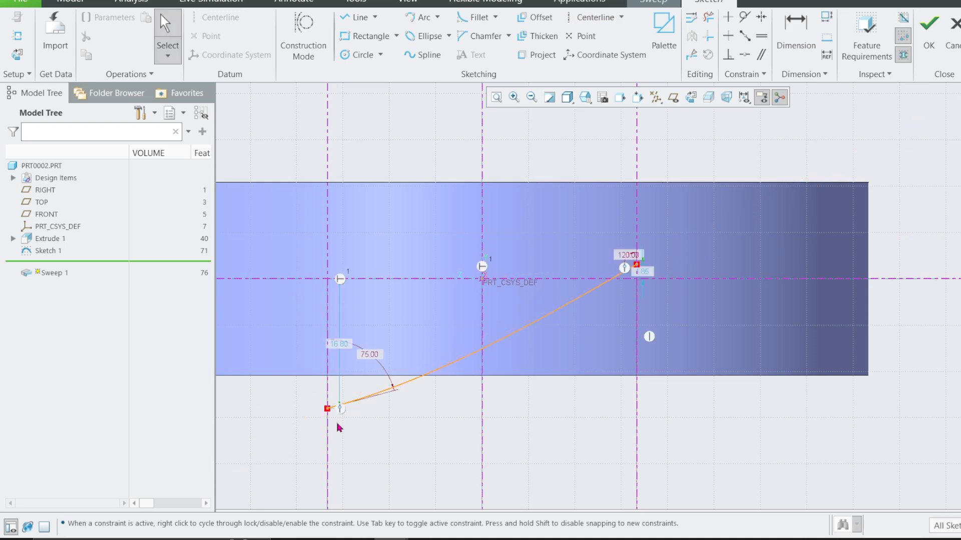
Draw an inclined centerline through the spline's upper endpoint and set its angle to the horizontal reference to 25 degrees.
left_click(594, 17)
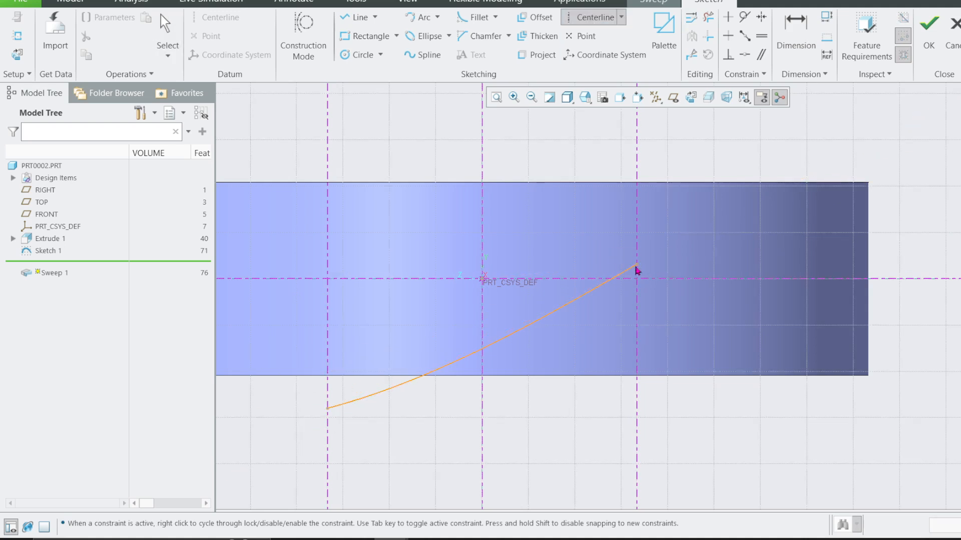
left_click(413, 437)
middle_click(467, 463)
scroll(716, 225, "up", 2)
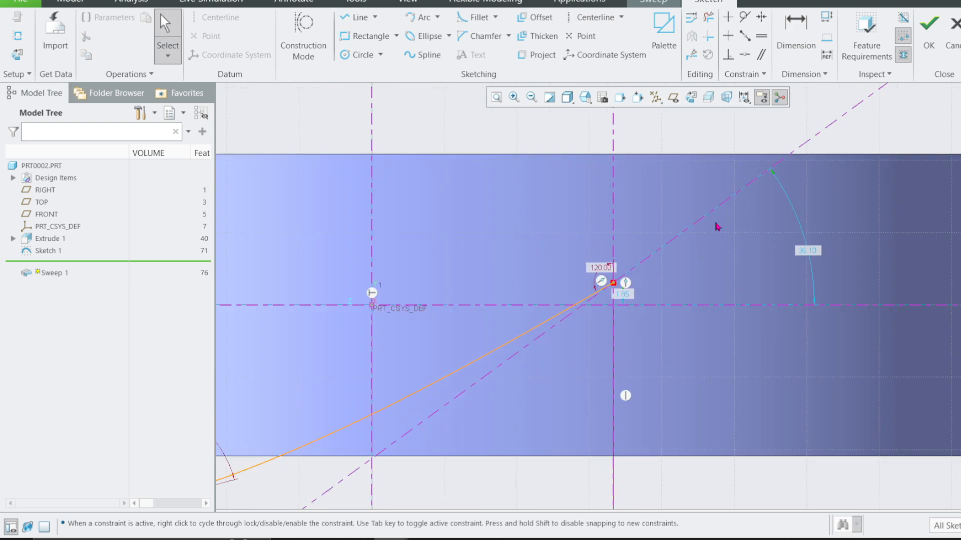
double_click(811, 256)
type("25")
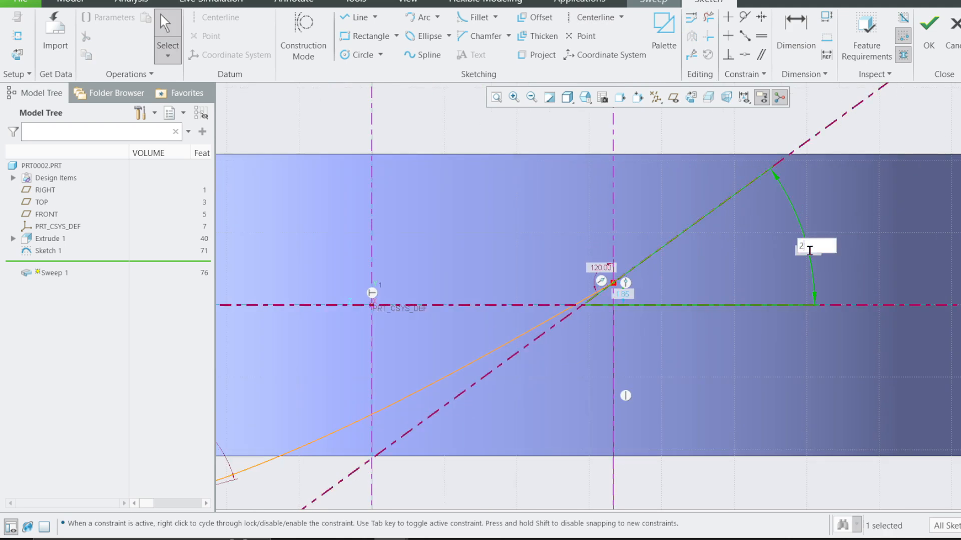
key("Return")
Constrain the spline's lower endpoint to lie on the inclined centerline.
scroll(812, 255, "down", 1)
scroll(568, 401, "down", 1)
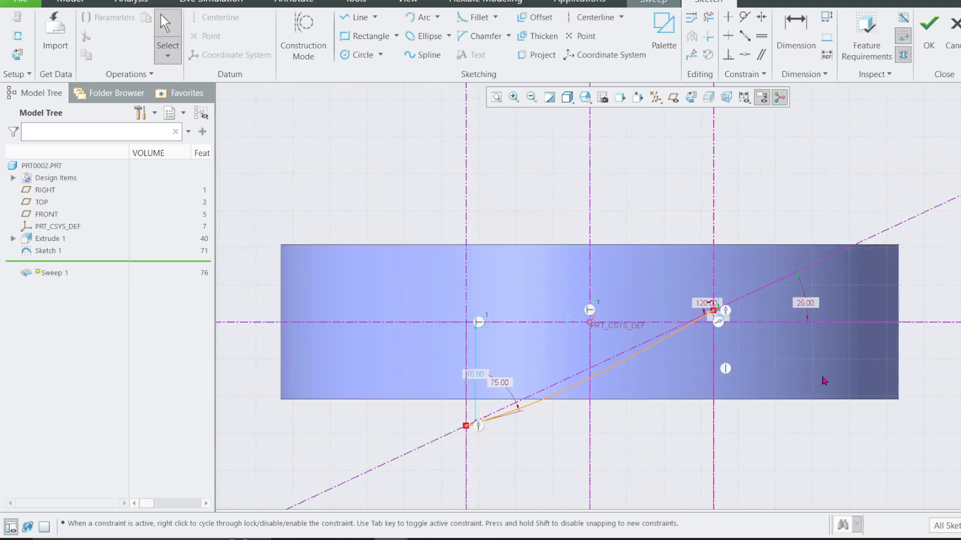
scroll(483, 439, "up", 4)
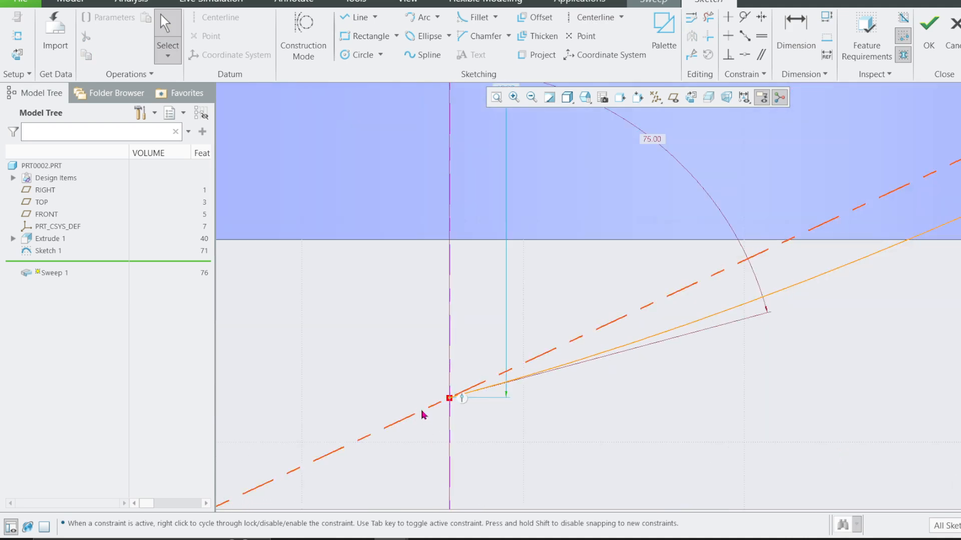
left_click(422, 411)
left_click(450, 403, "ctrl")
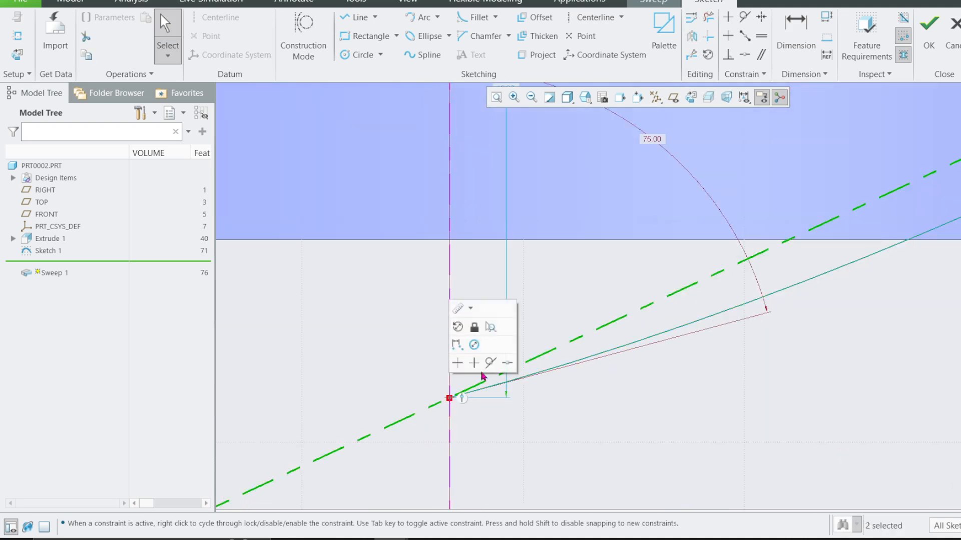
left_click(489, 361)
scroll(481, 389, "down", 2)
scroll(506, 331, "down", 2)
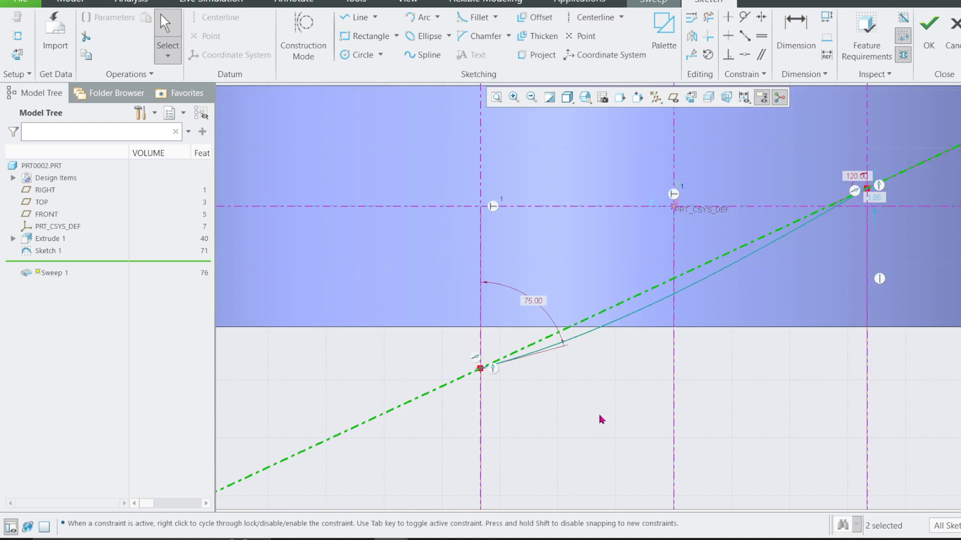
left_click(601, 419)
scroll(531, 388, "down", 2)
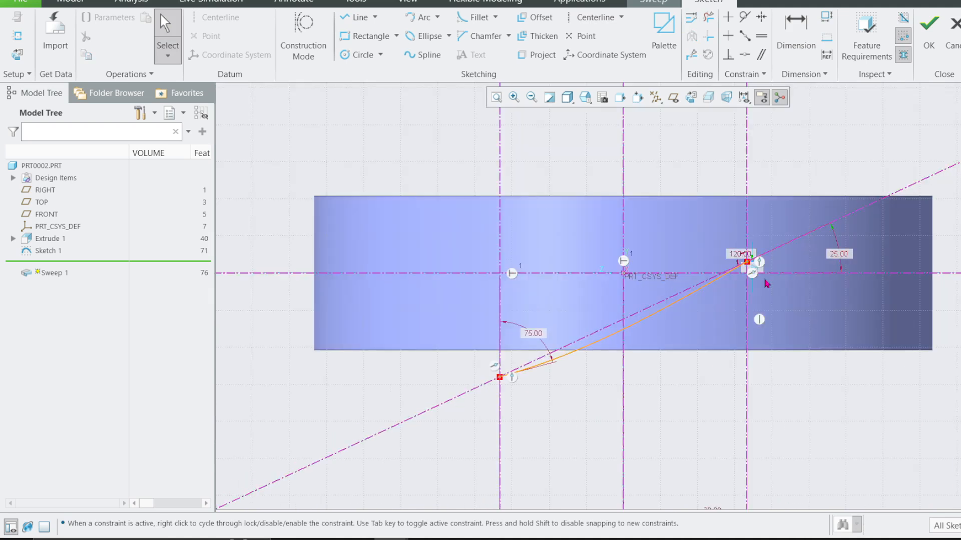
Set the height of the spline's upper endpoint above the horizontal reference to 3.
scroll(758, 264, "up", 3)
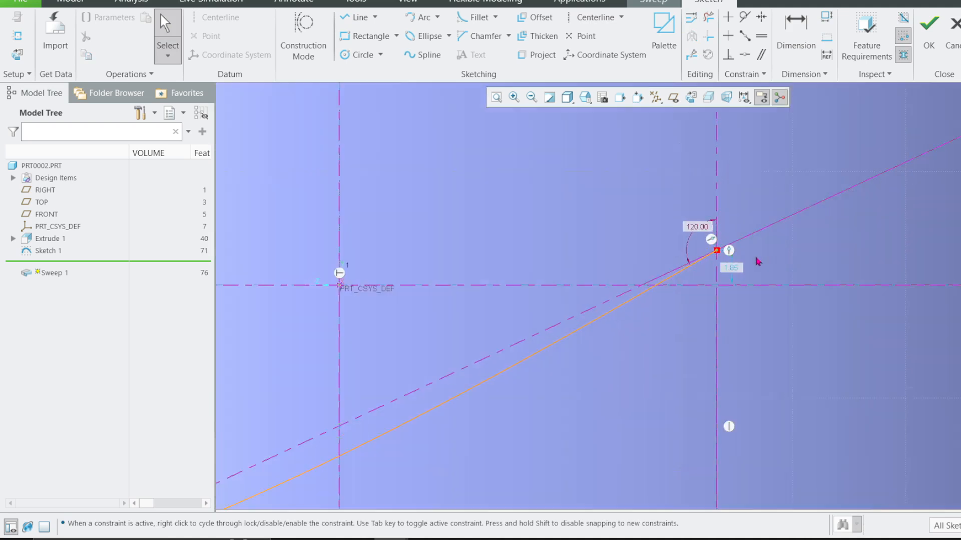
double_click(723, 277)
type("3")
key("Return")
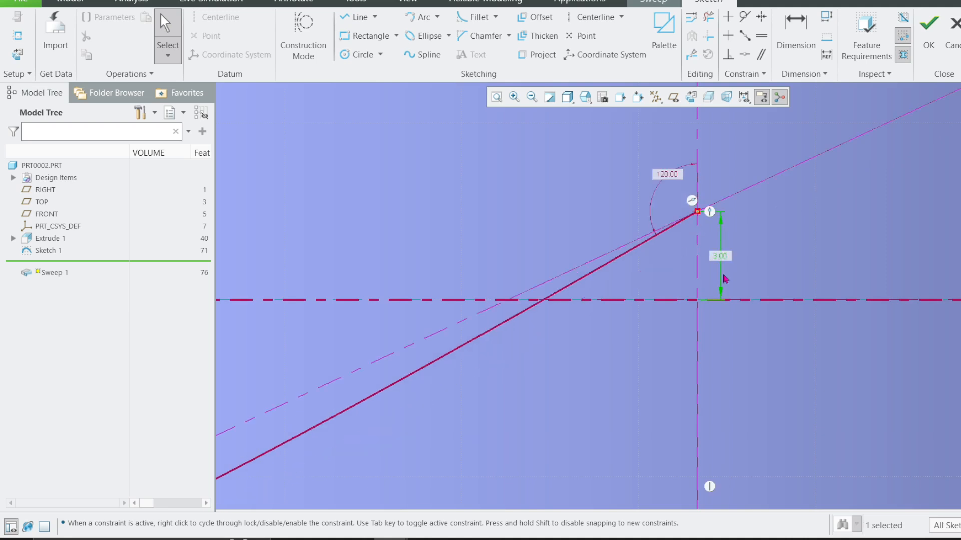
Constrain the inclined centerline to pass through the section origin, deleting the conflicting height dimension of 3.
scroll(741, 360, "down", 5)
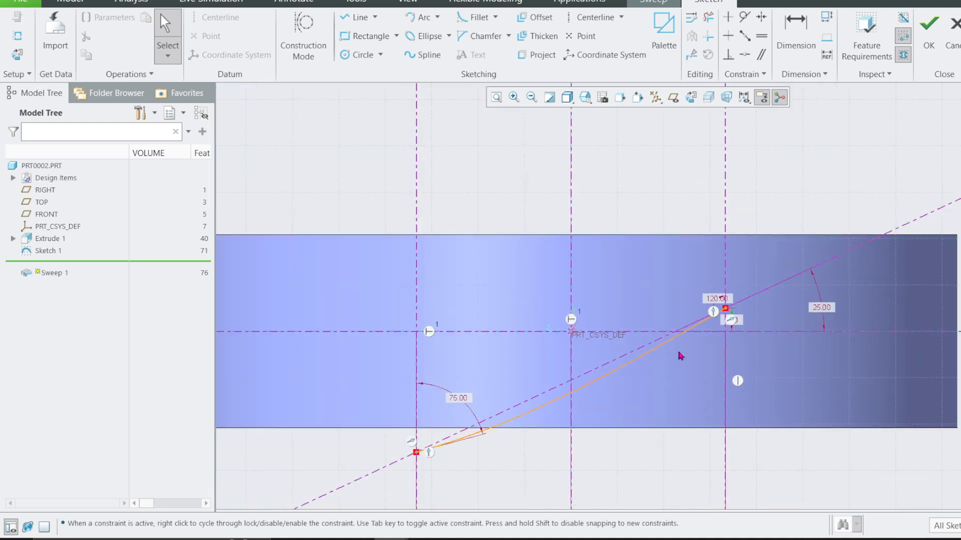
left_click(743, 330)
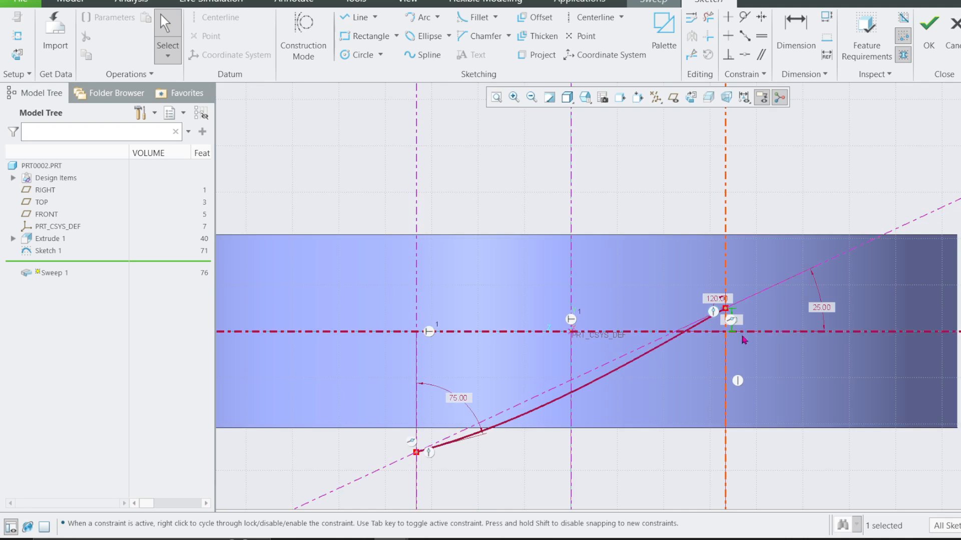
scroll(715, 334, "up", 2)
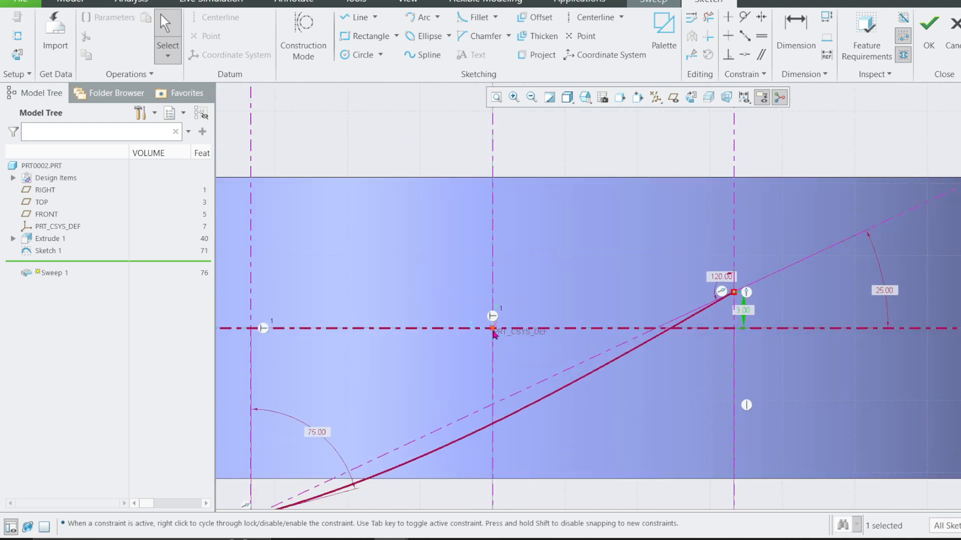
left_click(530, 390)
left_click(536, 349)
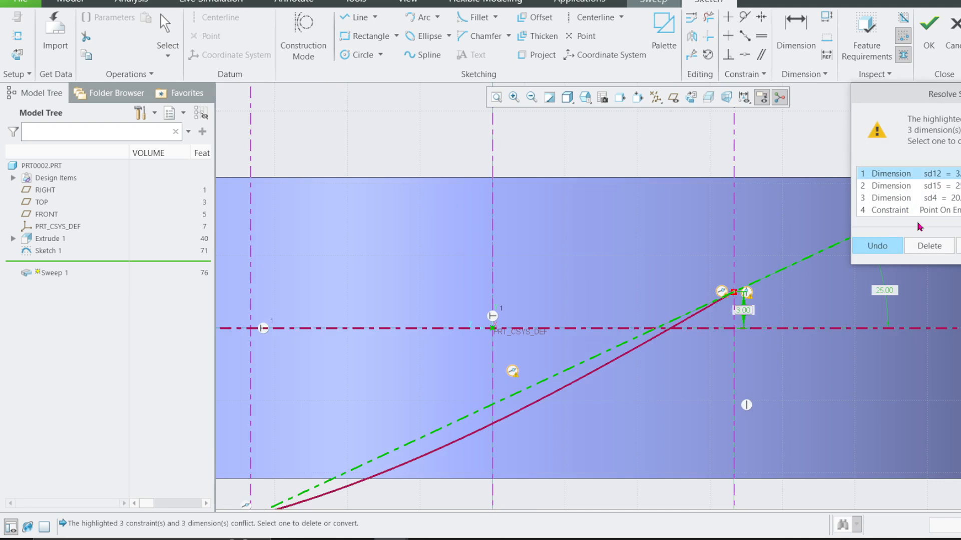
left_click(920, 247)
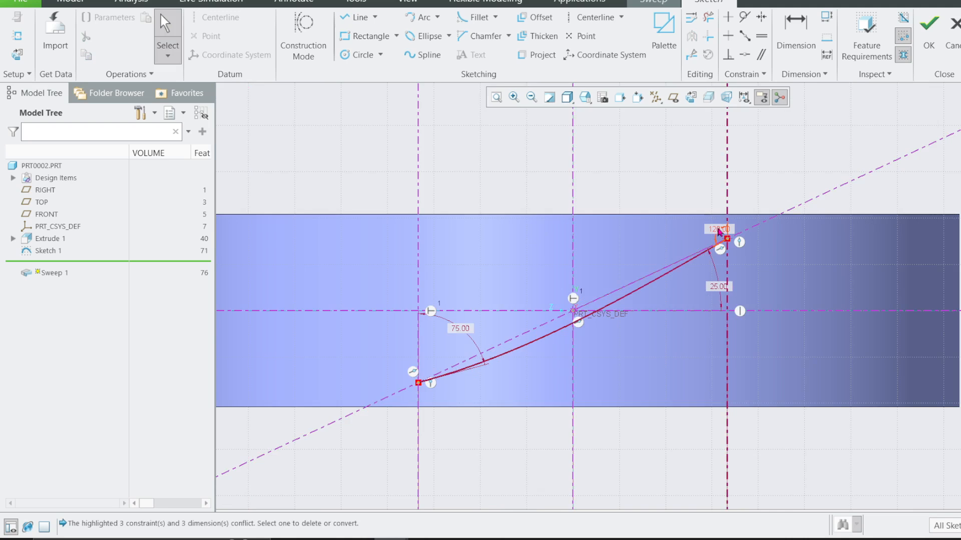
Reposition the 120, 75 and 25 degree angle dimensions farther from their vertices so they are easier to read.
left_click_drag(716, 229, 673, 184)
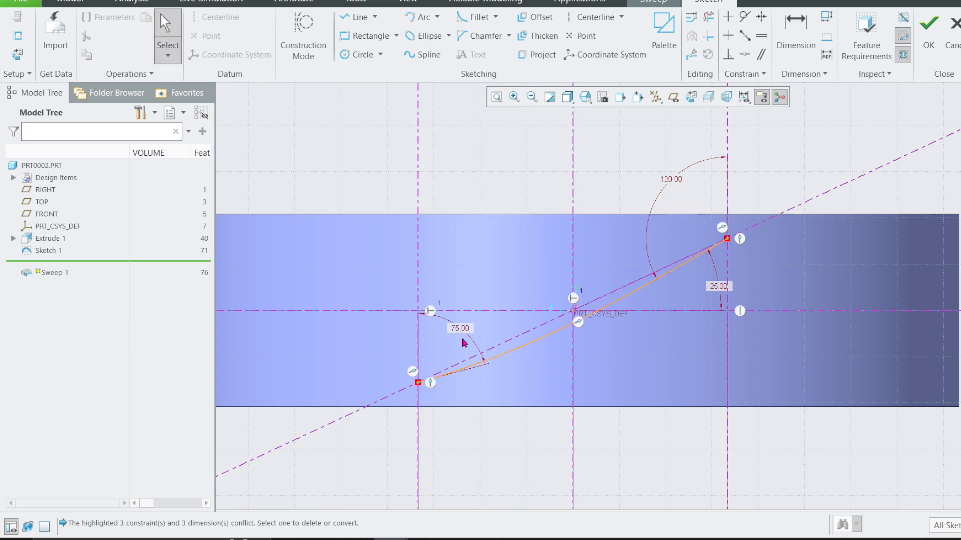
left_click_drag(460, 329, 489, 263)
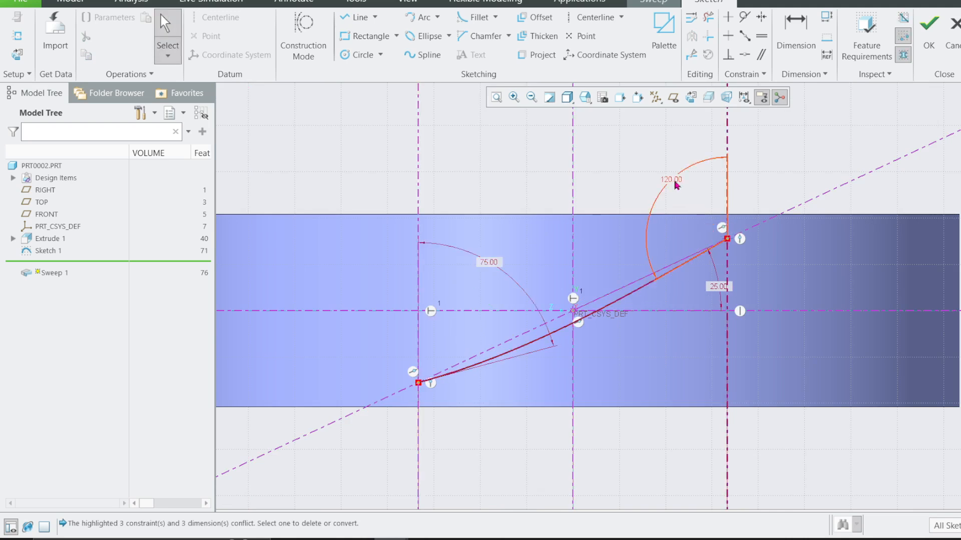
left_click_drag(674, 181, 671, 199)
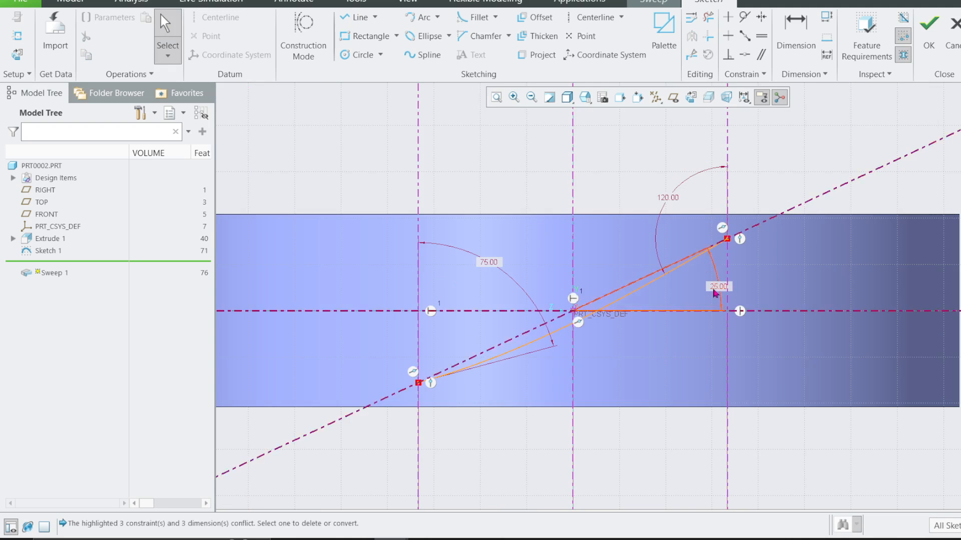
left_click_drag(687, 302, 743, 291)
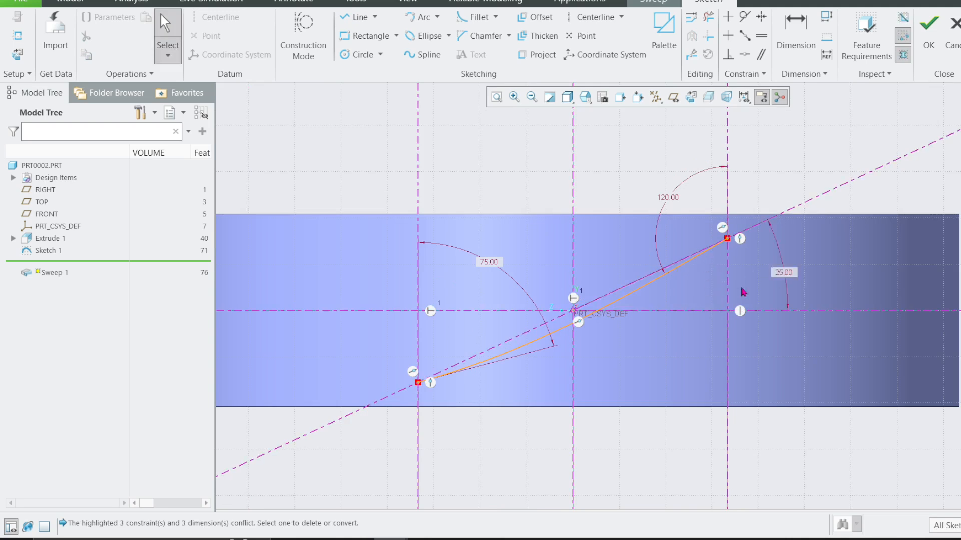
Set the inclined centerline's angle to the horizontal reference to 30 degrees.
double_click(784, 274)
type("30")
key("Return")
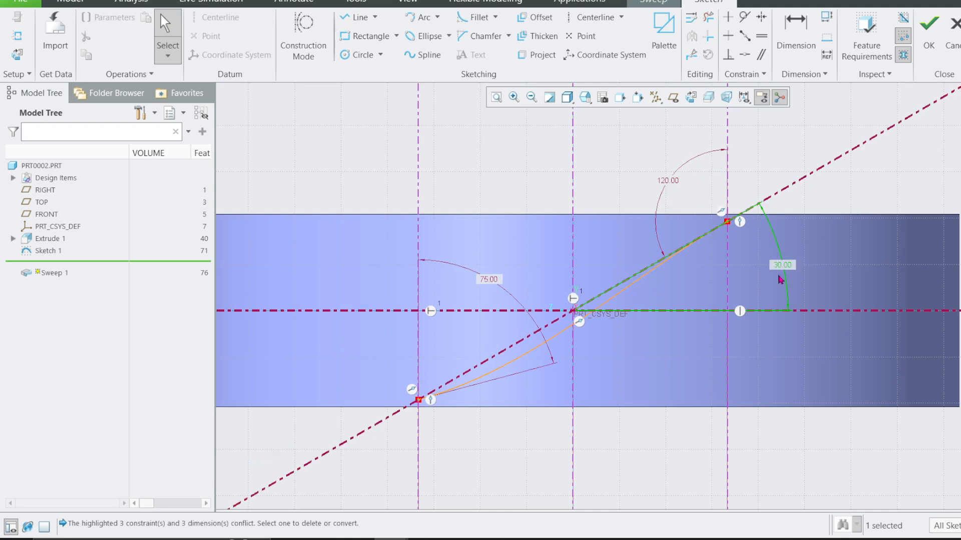
Set the inclined centerline's angle to the horizontal reference to 20 degrees.
double_click(782, 267)
type("20")
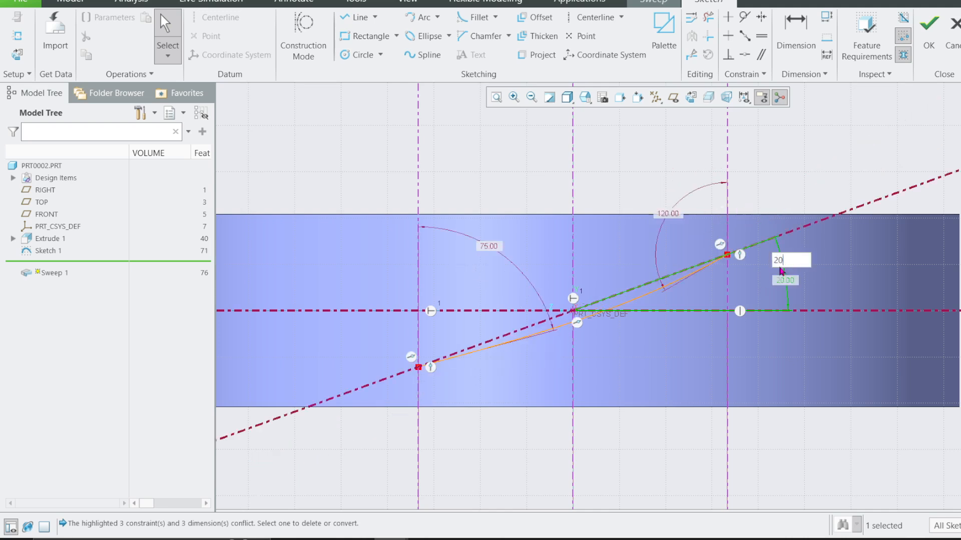
key("Return")
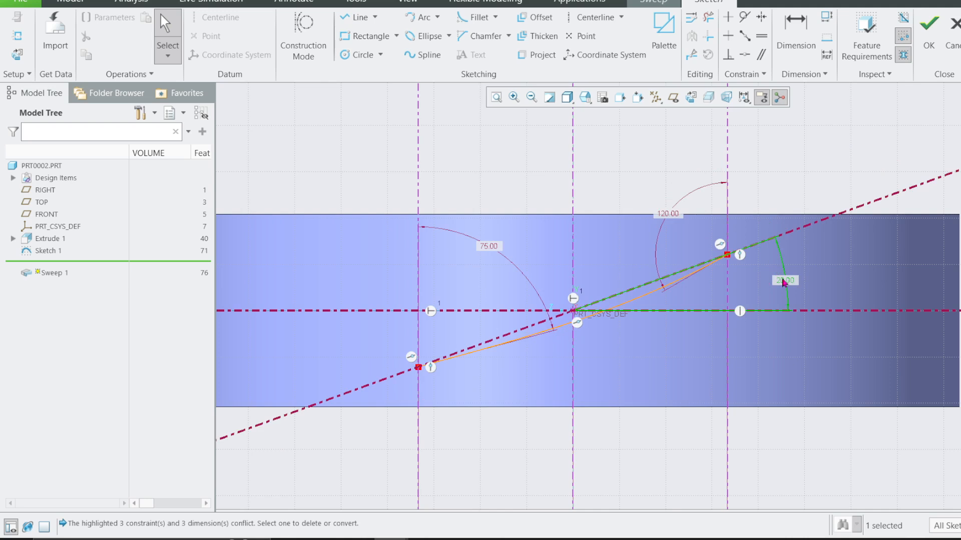
scroll(813, 280, "down", 2)
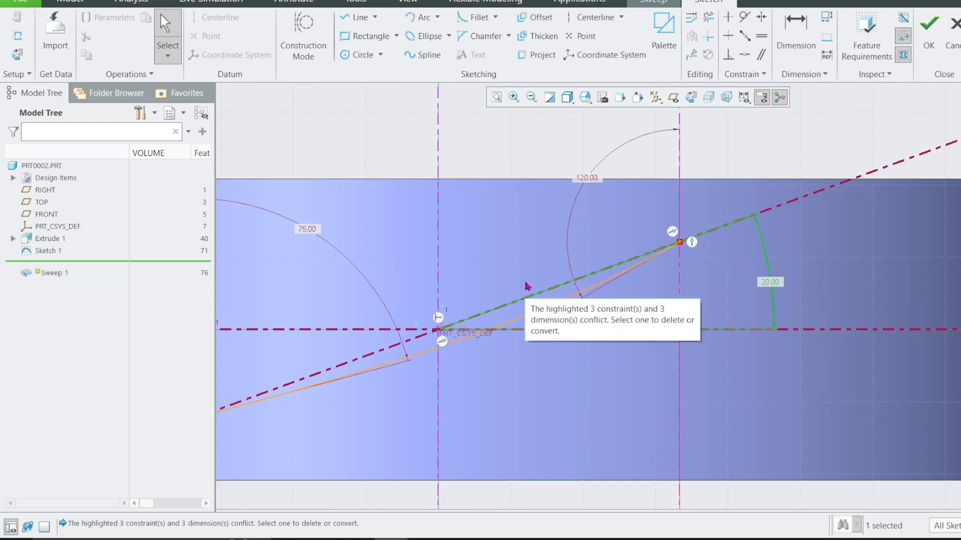
scroll(524, 285, "up", 1)
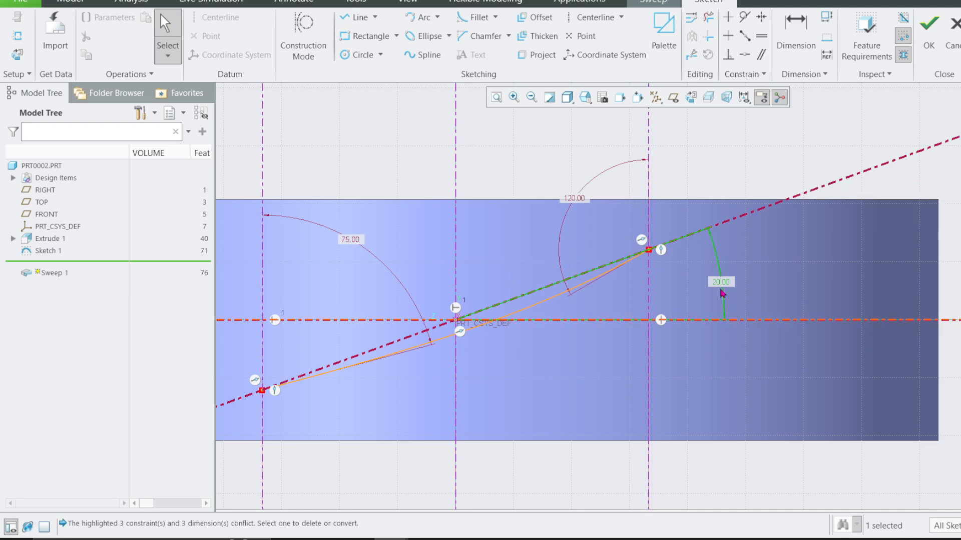
Finish the section sketch and complete the constant-section surface sweep along the origin trajectory.
left_click(929, 36)
scroll(622, 259, "up", 1)
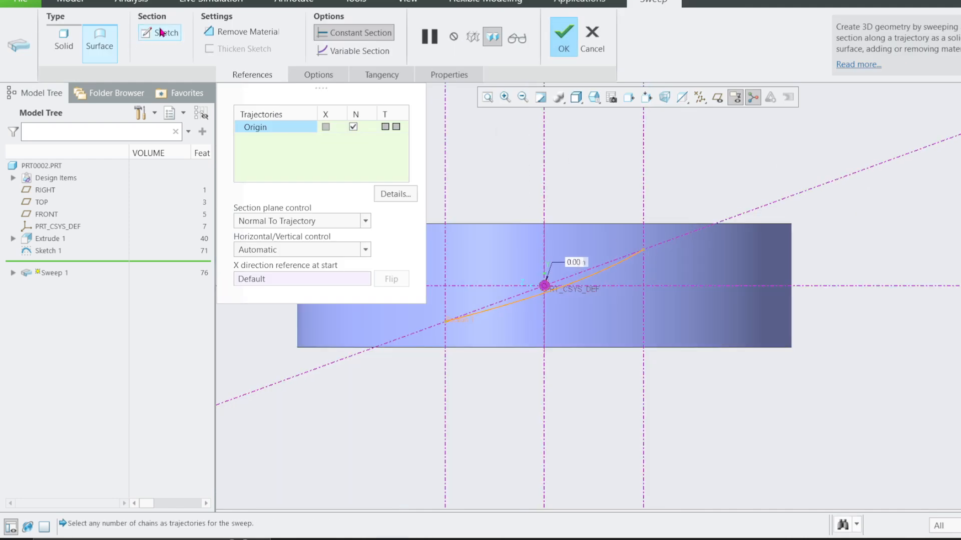
middle_click_drag(475, 223, 521, 235)
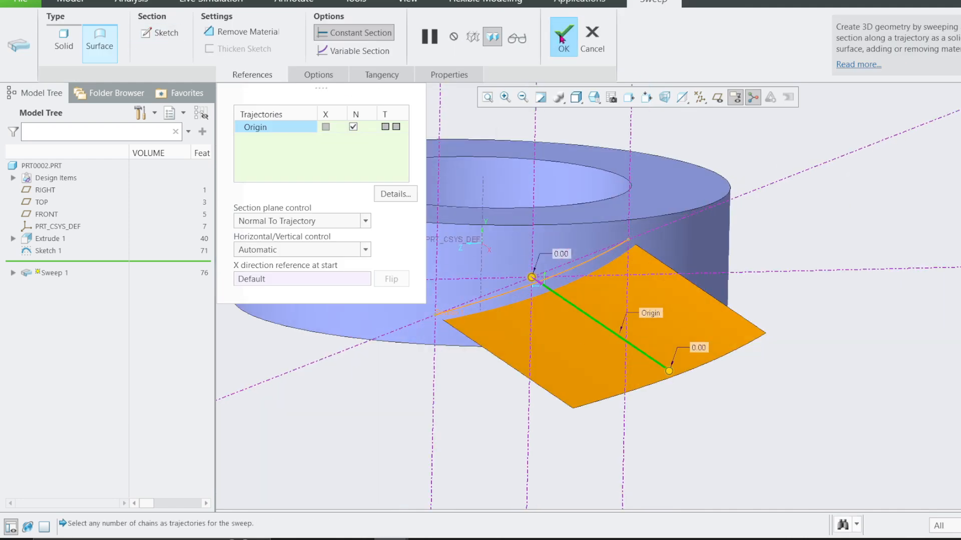
left_click(563, 38)
Apply a yellow appearance to the swept blade surface.
left_click(671, 329)
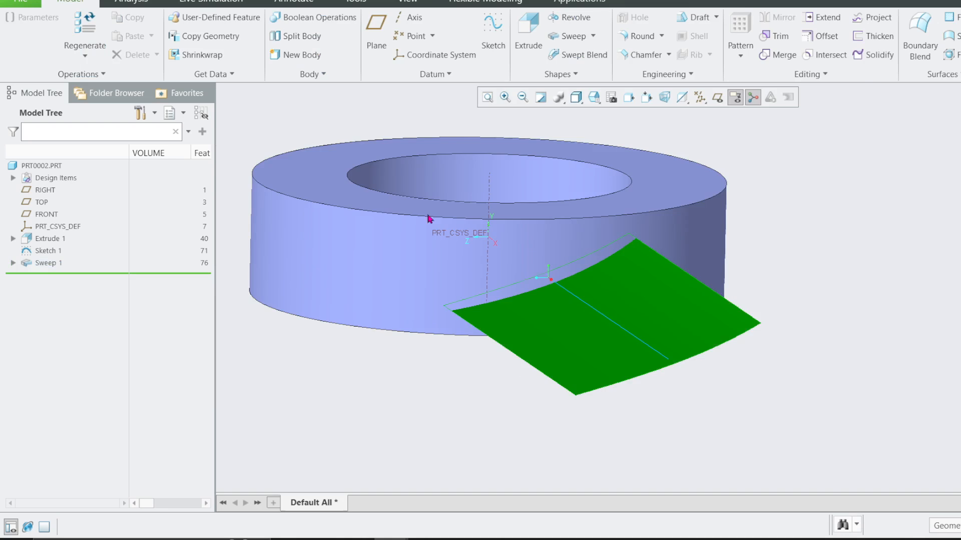
left_click(407, 3)
left_click(134, 59)
left_click(160, 154)
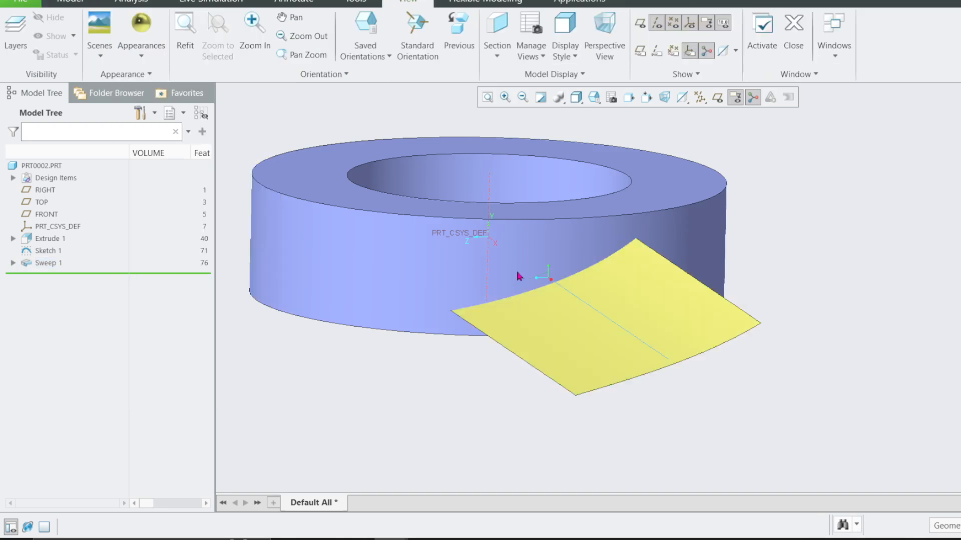
Display the datum planes and orient the view normal to the RIGHT plane.
middle_click_drag(531, 283, 604, 305)
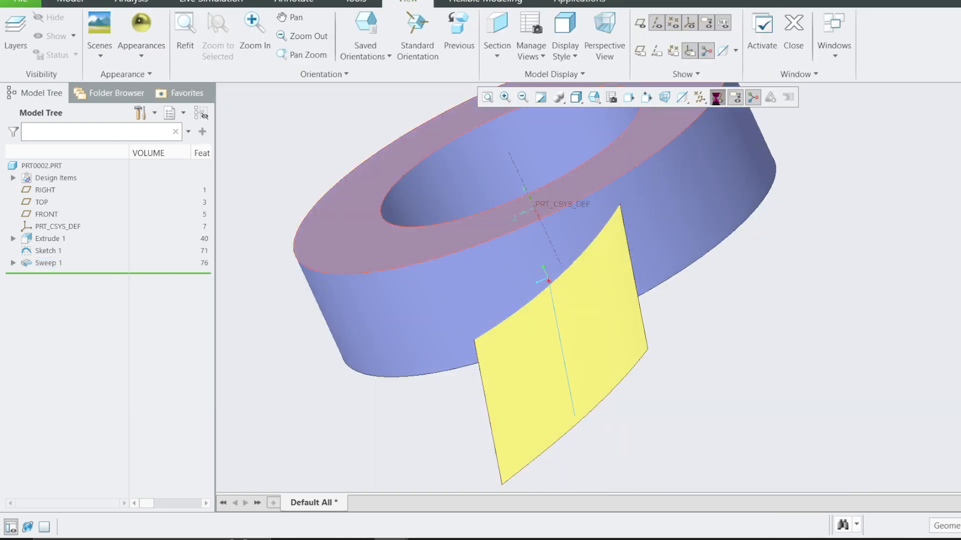
left_click(717, 97)
middle_click_drag(355, 353, 314, 345)
left_click(285, 339)
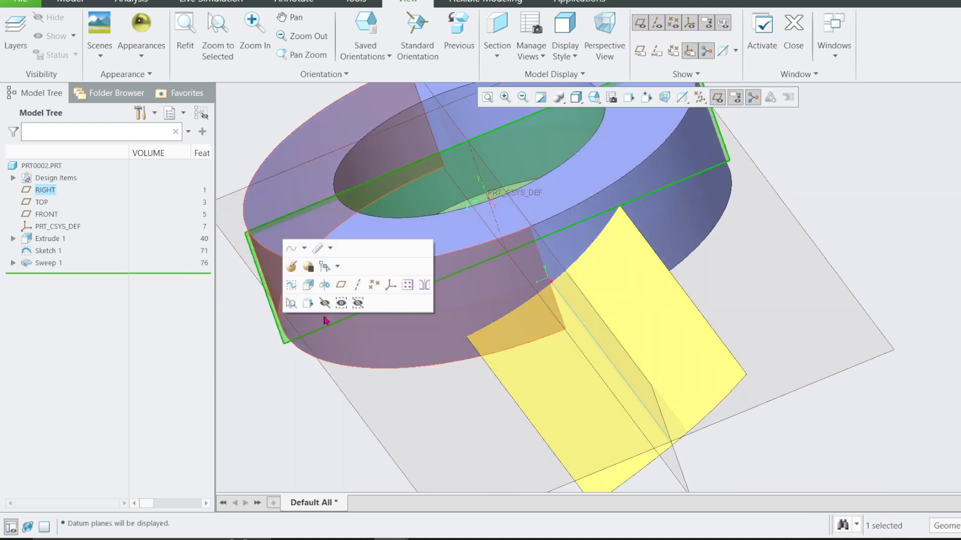
left_click(307, 303)
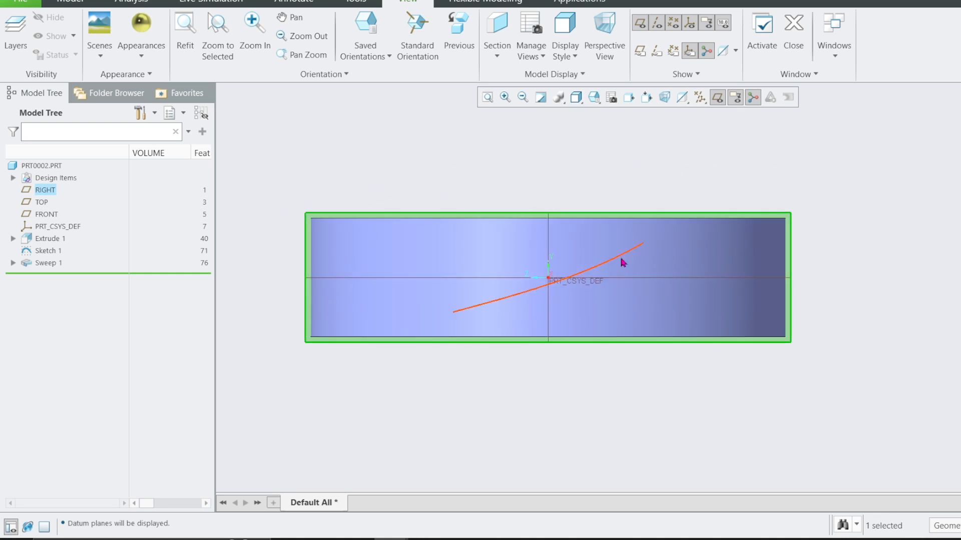
left_click(623, 259)
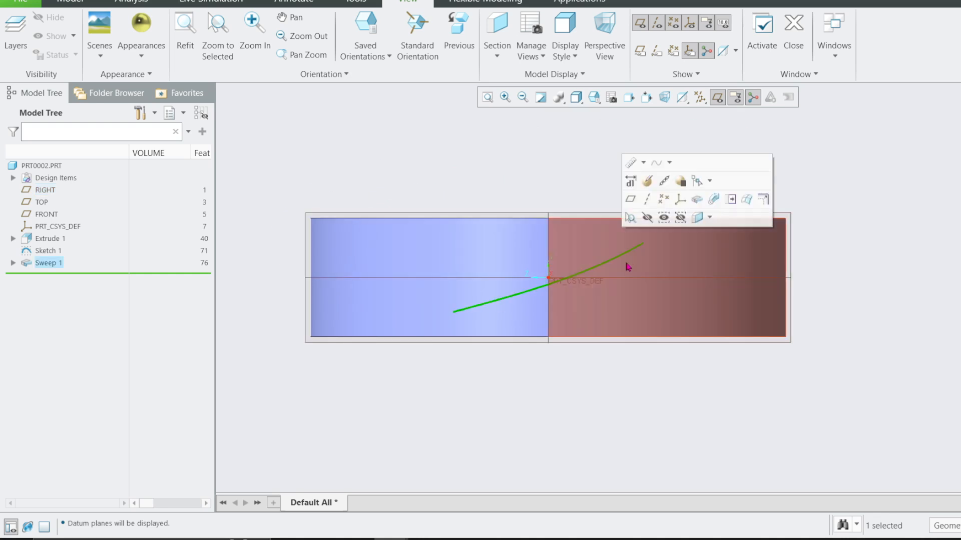
left_click(132, 3)
left_click(70, 2)
scroll(496, 232, "up", 2)
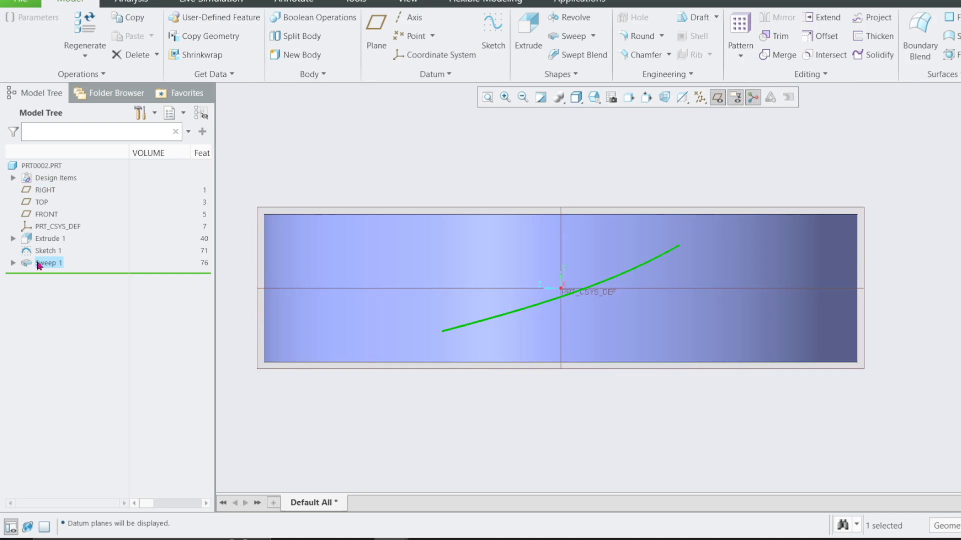
left_click(13, 262)
left_click(55, 275)
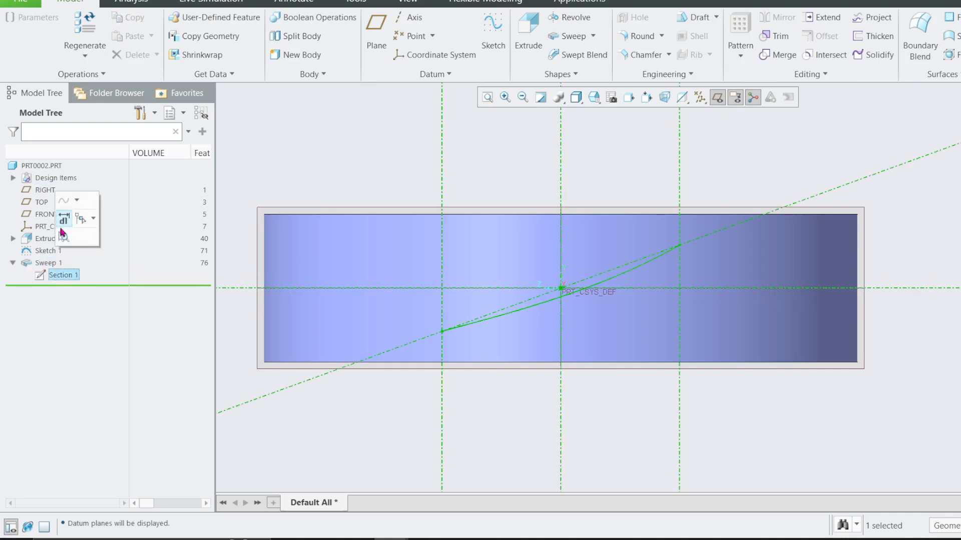
left_click(71, 202)
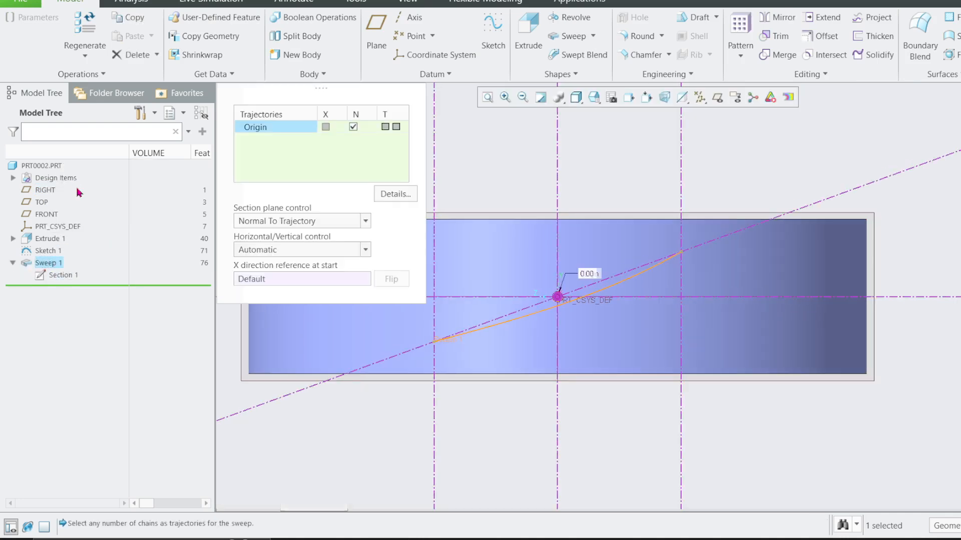
left_click(592, 40)
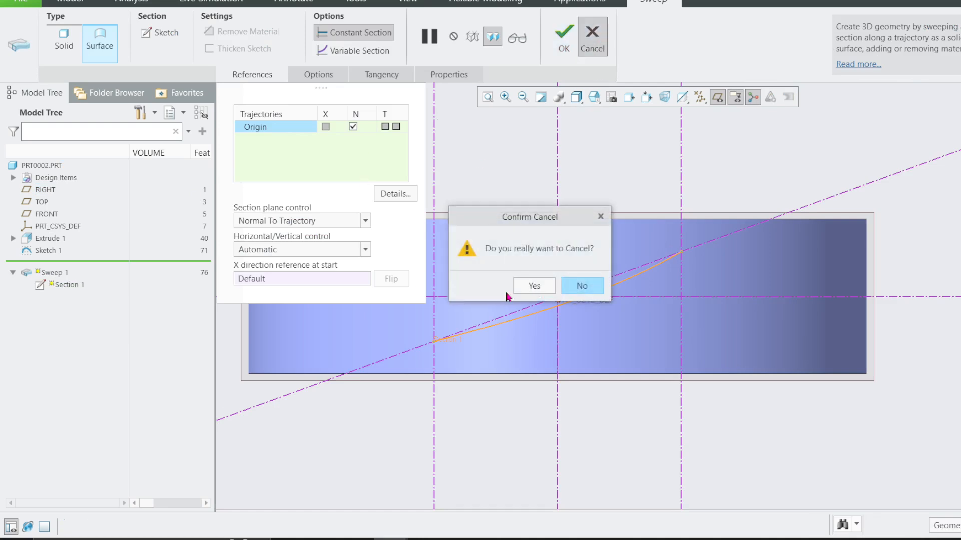
left_click(575, 284)
Edit the dimensions of Sweep 1, setting the inclined centerline's angle to 30 degrees, and regenerate the blade surface.
right_click(57, 269)
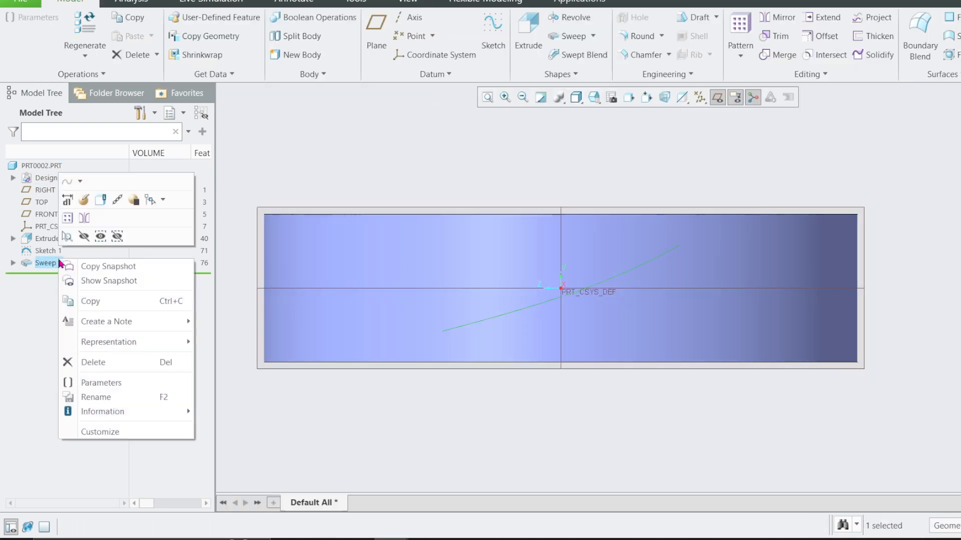
left_click(67, 201)
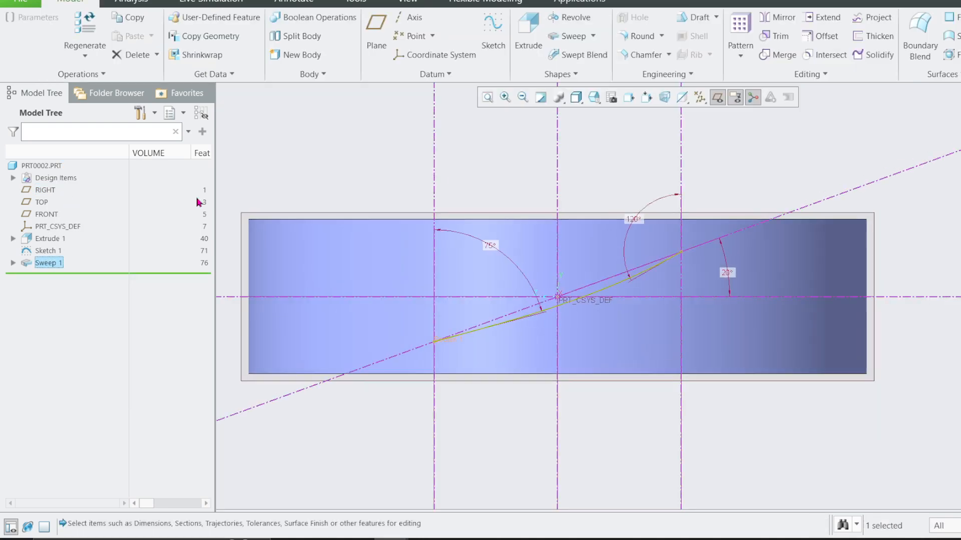
double_click(726, 272)
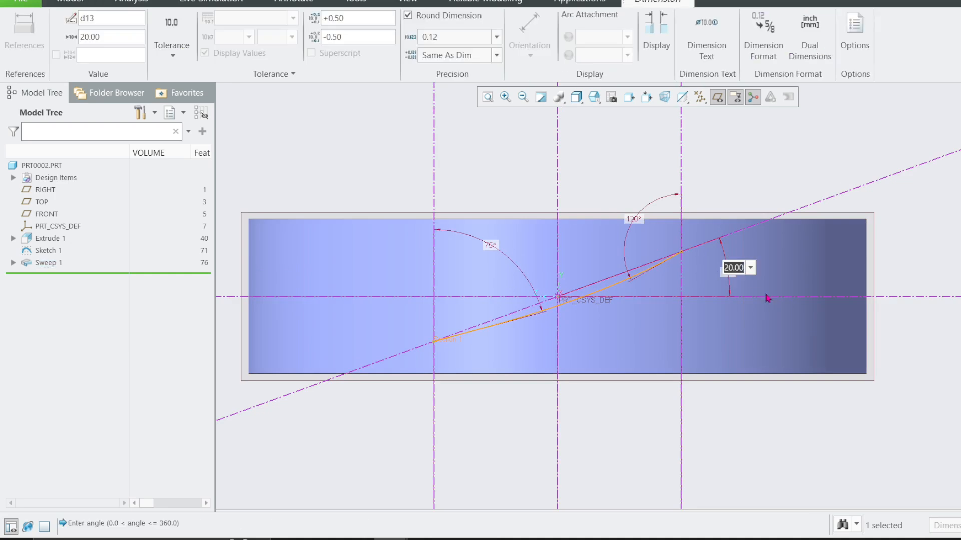
type("30")
key("Return")
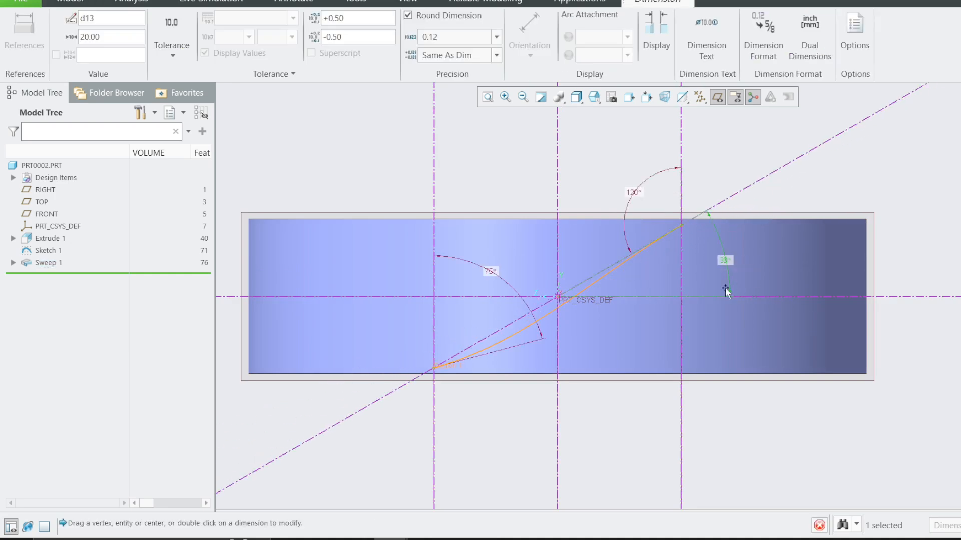
left_click(633, 160)
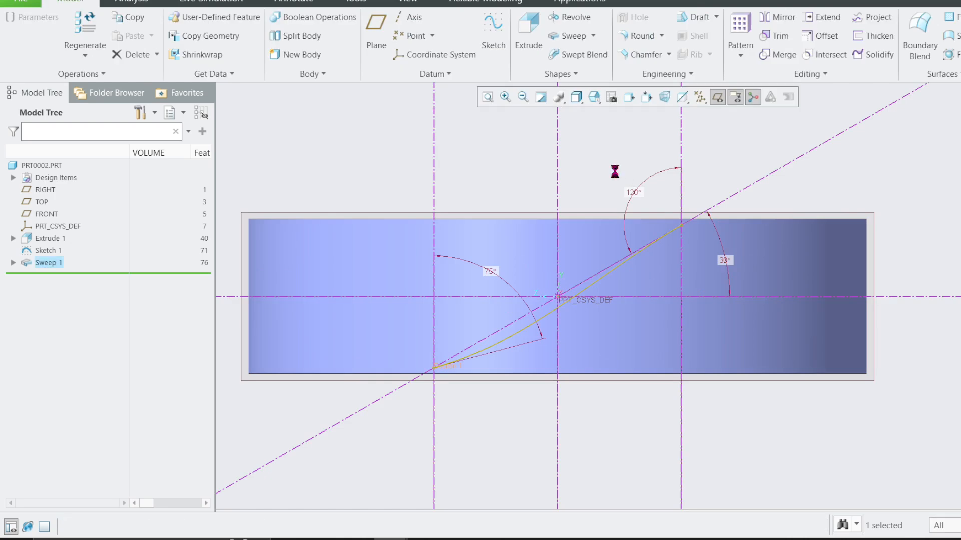
mouse_move(617, 195)
middle_mouse_down()
mouse_move(627, 191)
mouse_move(665, 229)
middle_mouse_up()
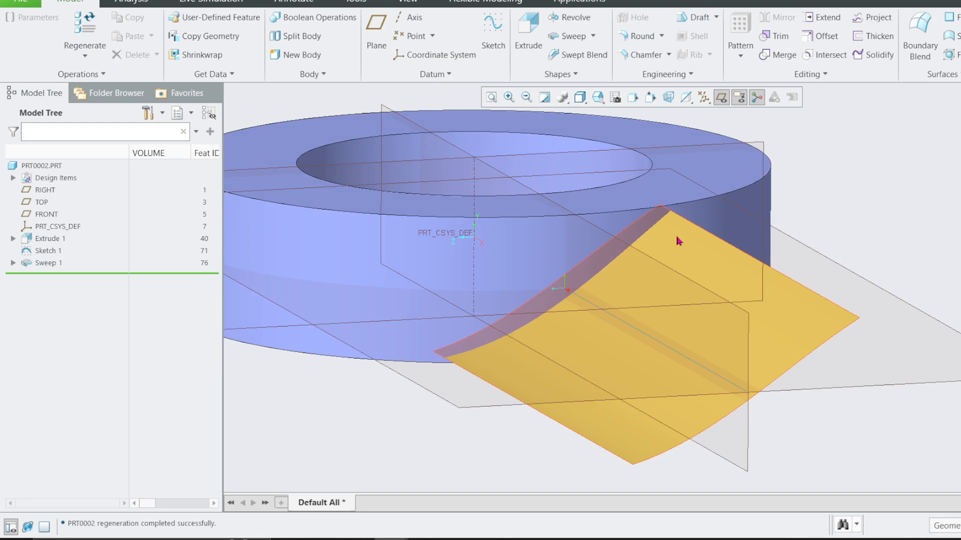
View the blade surface and hub with the hub's flat annular top face oriented normal to the screen.
left_click(679, 242)
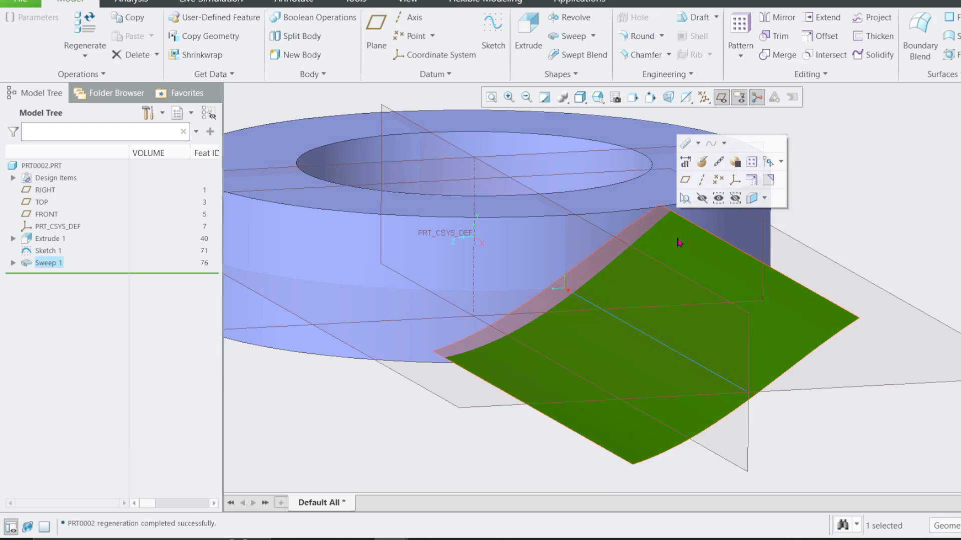
left_click(643, 143)
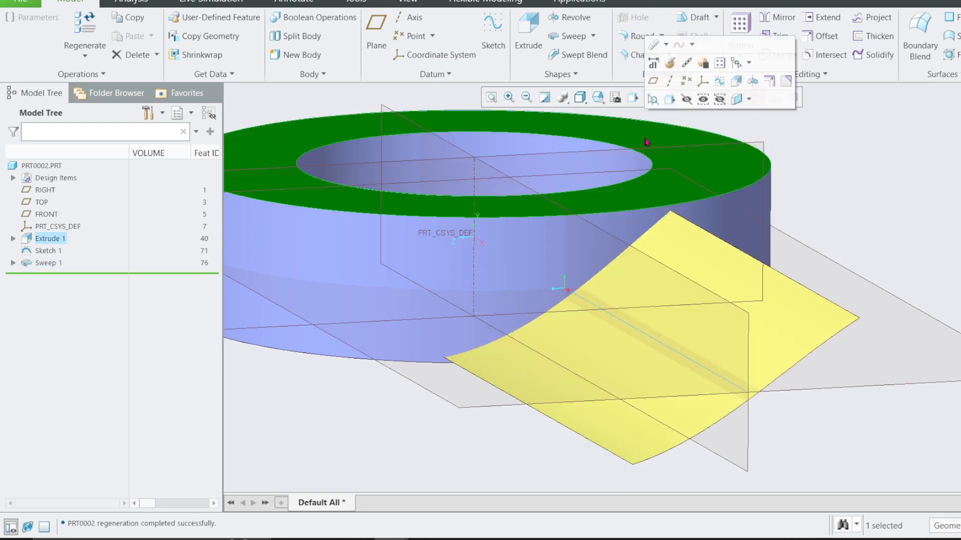
left_click(670, 99)
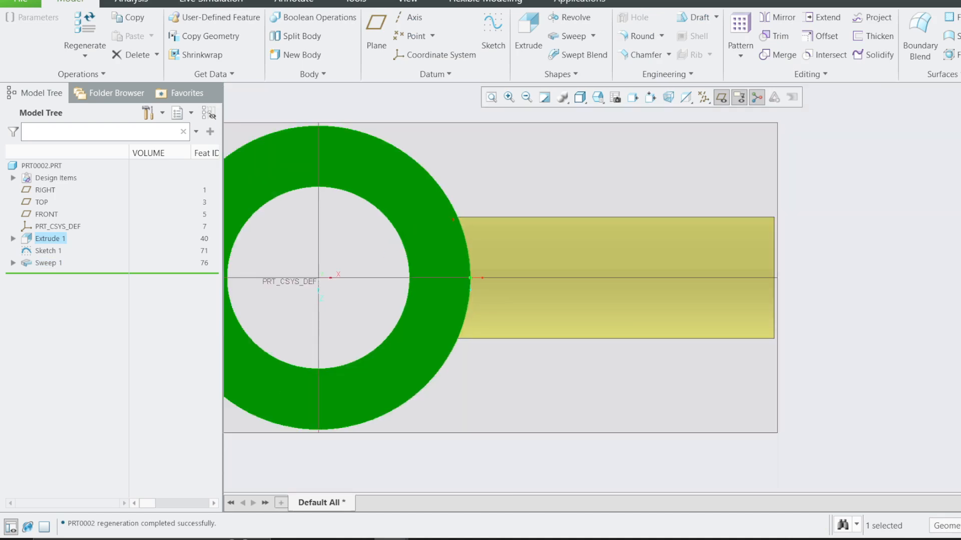
mouse_move(473, 200)
left_mouse_down()
mouse_move(451, 220)
mouse_move(487, 203)
left_mouse_up()
mouse_move(470, 157)
left_mouse_down()
mouse_move(498, 169)
mouse_move(532, 151)
mouse_move(697, 180)
mouse_move(705, 200)
left_mouse_up()
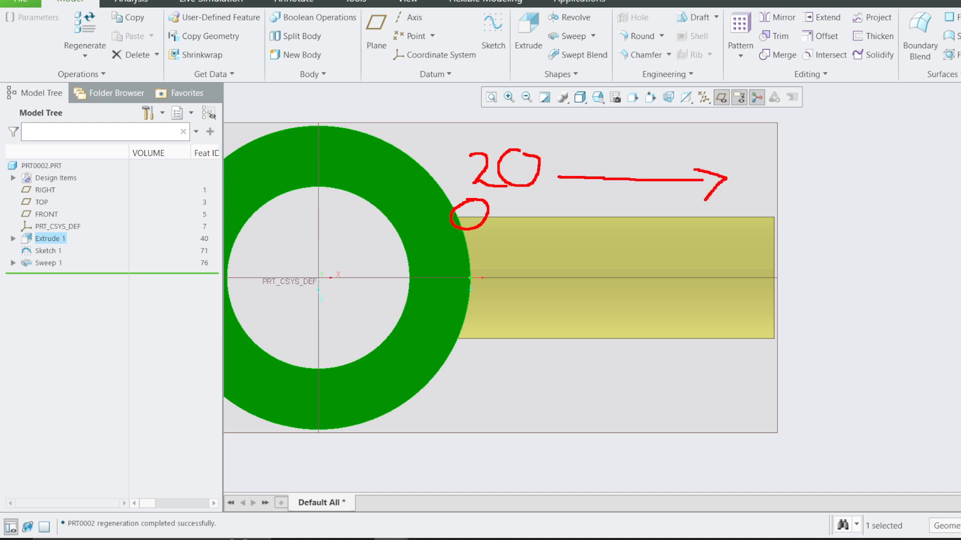
mouse_move(759, 169)
left_mouse_down()
mouse_move(778, 177)
mouse_move(784, 208)
left_mouse_up()
left_click_drag(816, 164, 825, 167)
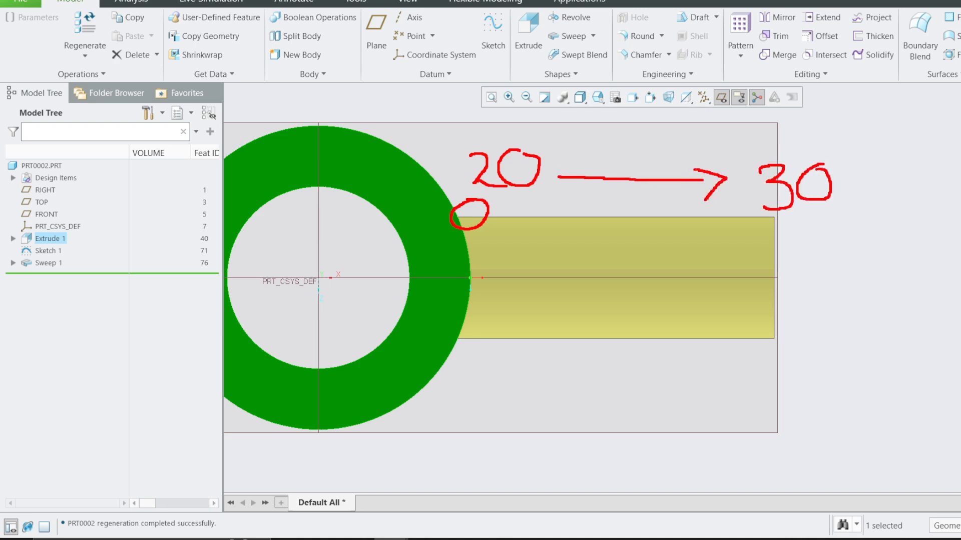
key("Escape")
mouse_move(589, 225)
middle_mouse_down()
mouse_move(649, 176)
mouse_move(621, 145)
mouse_move(566, 267)
middle_mouse_up()
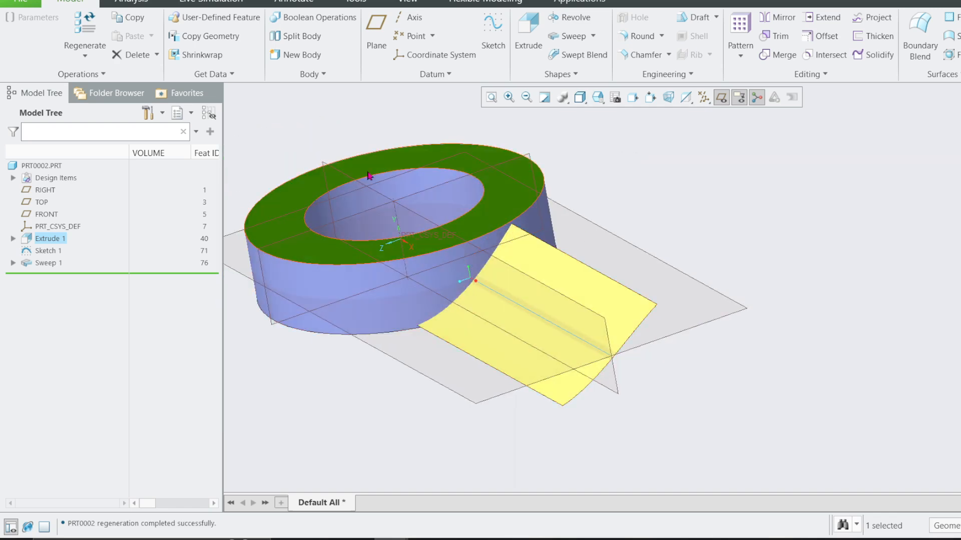
Create a datum graph feature named angle_change and open its sketch.
left_click(320, 142)
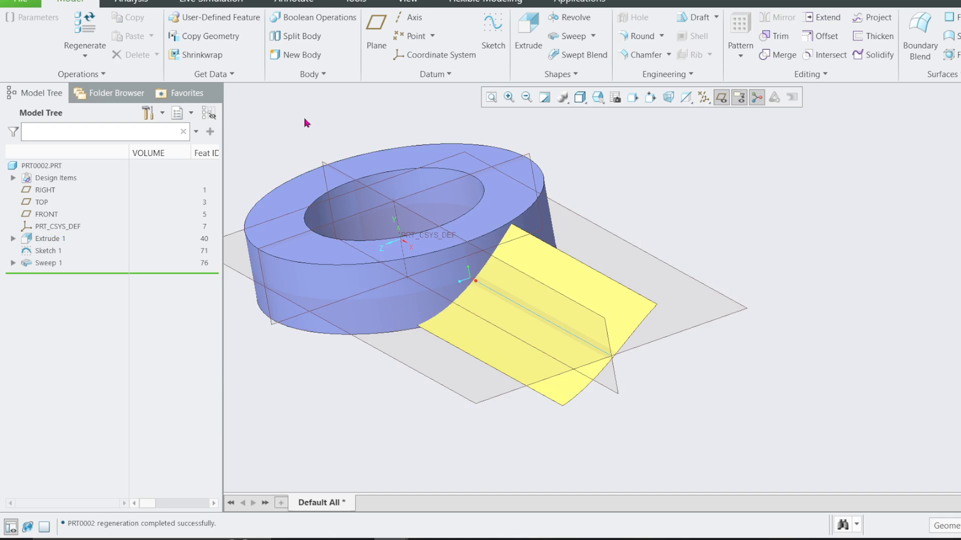
left_click(445, 75)
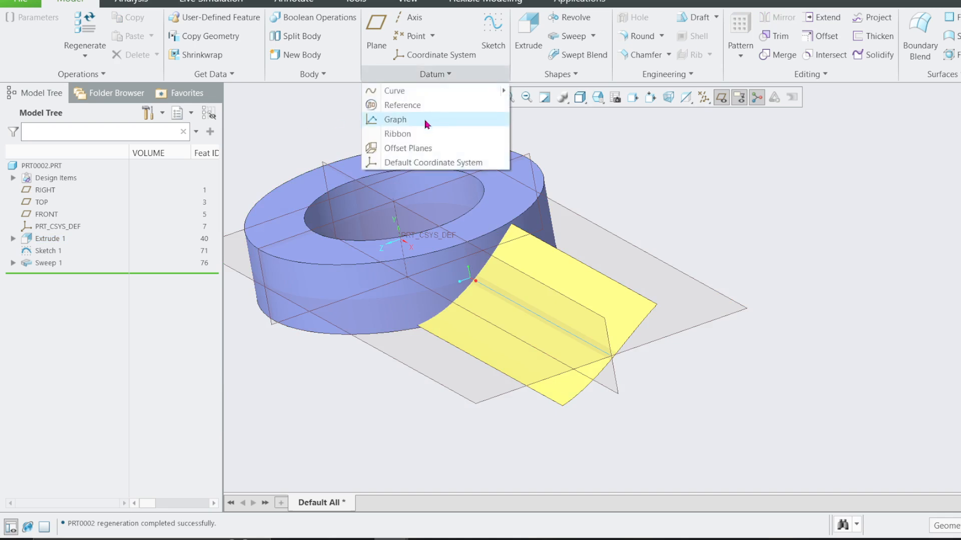
left_click(395, 120)
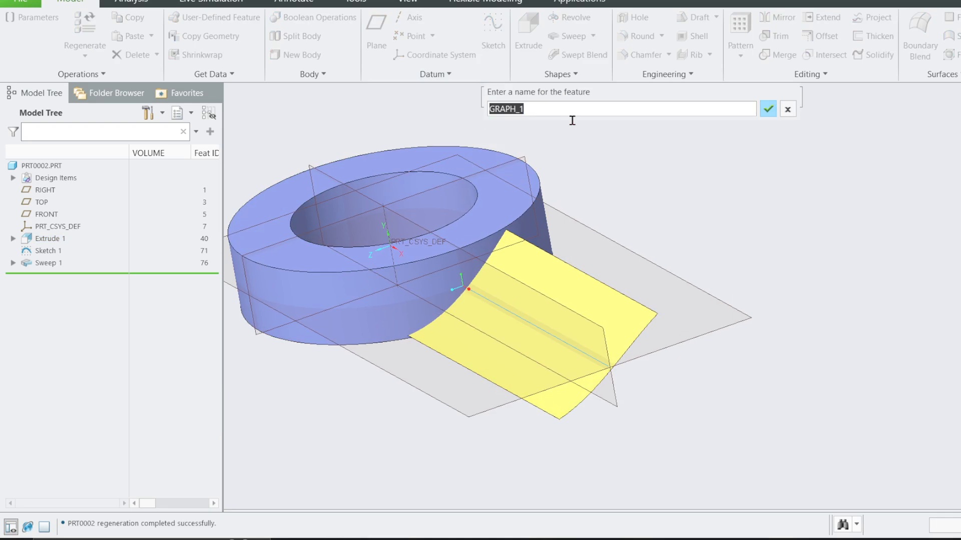
type("angle_change")
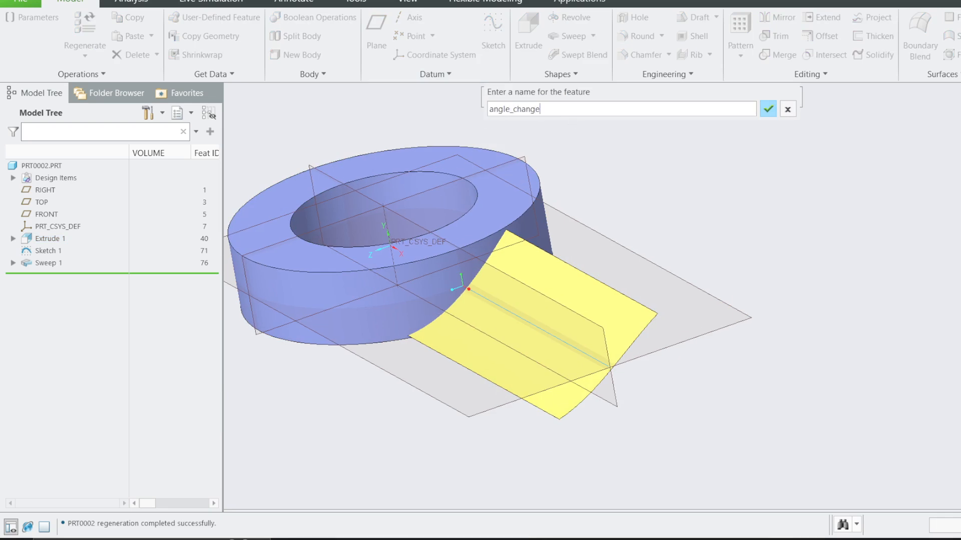
key("Return")
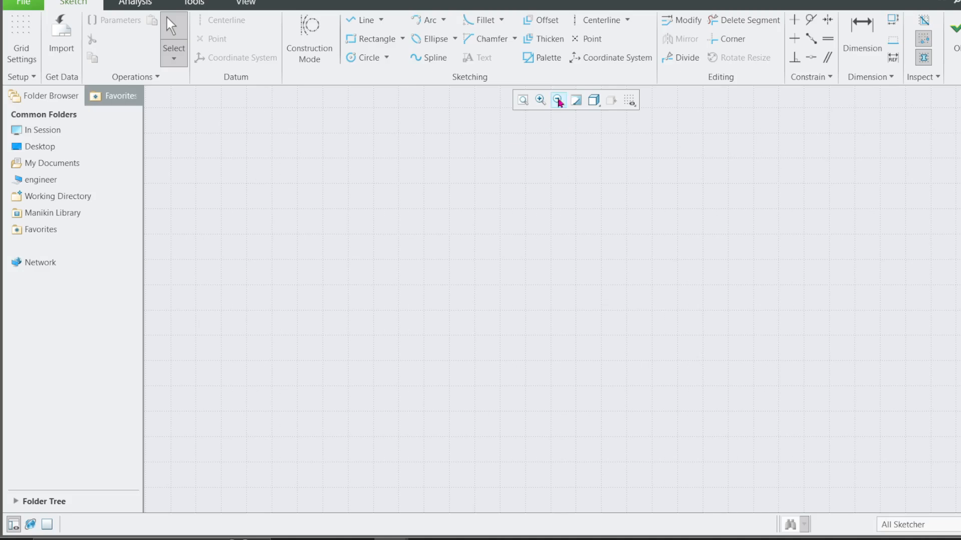
Place a sketch coordinate system in the graph sketch to serve as the graph's origin.
left_click(611, 58)
left_click(322, 209)
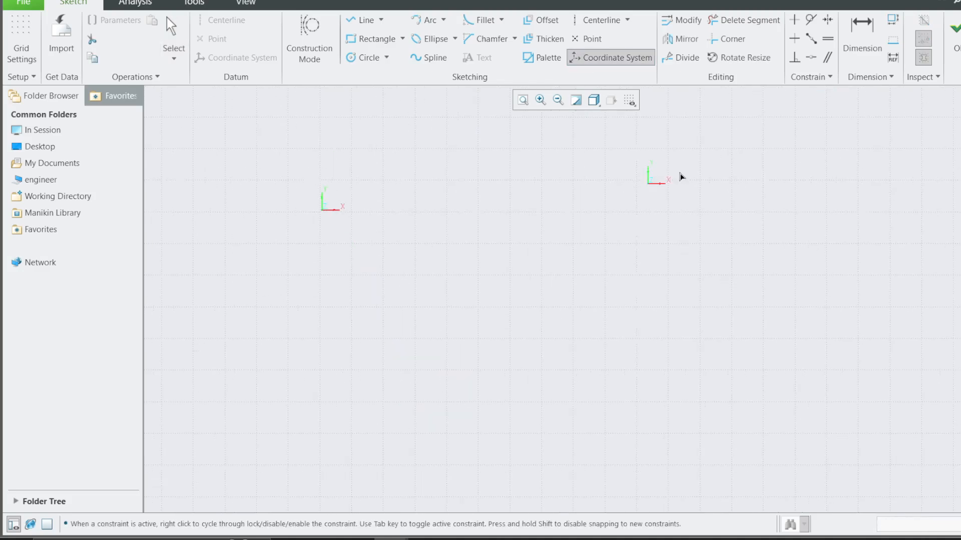
left_click(960, 0)
left_click(566, 23)
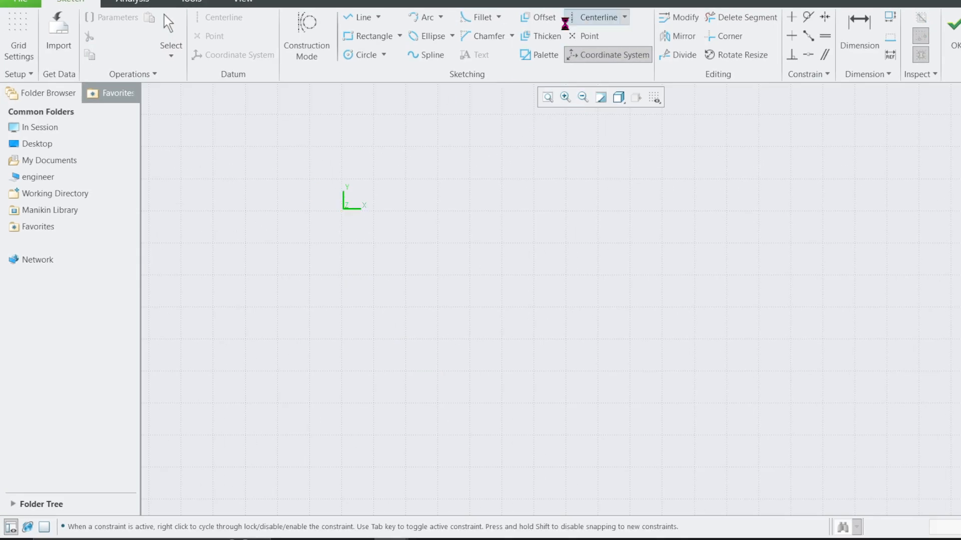
middle_click(346, 208)
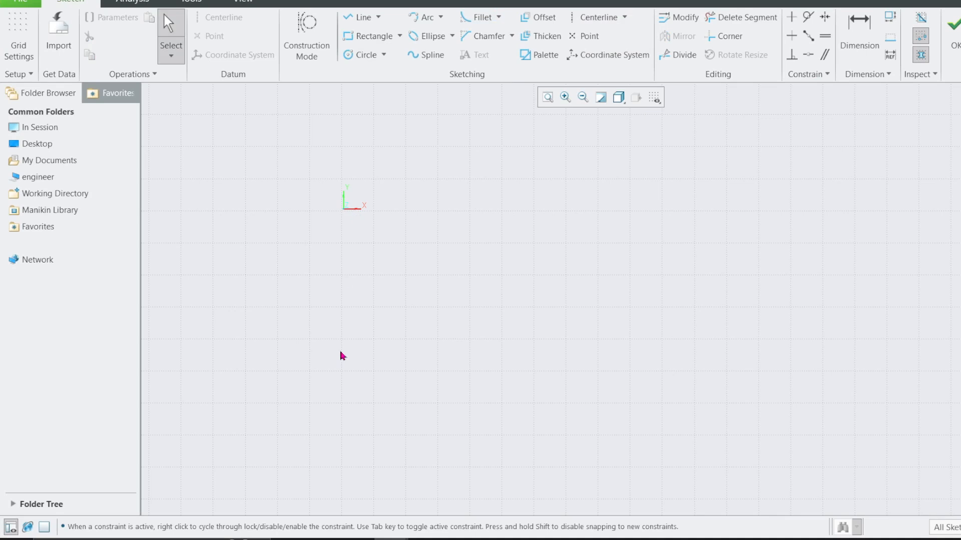
Draw a vertical and a horizontal centerline through the coordinate system's origin.
left_click(596, 17)
left_click(343, 209)
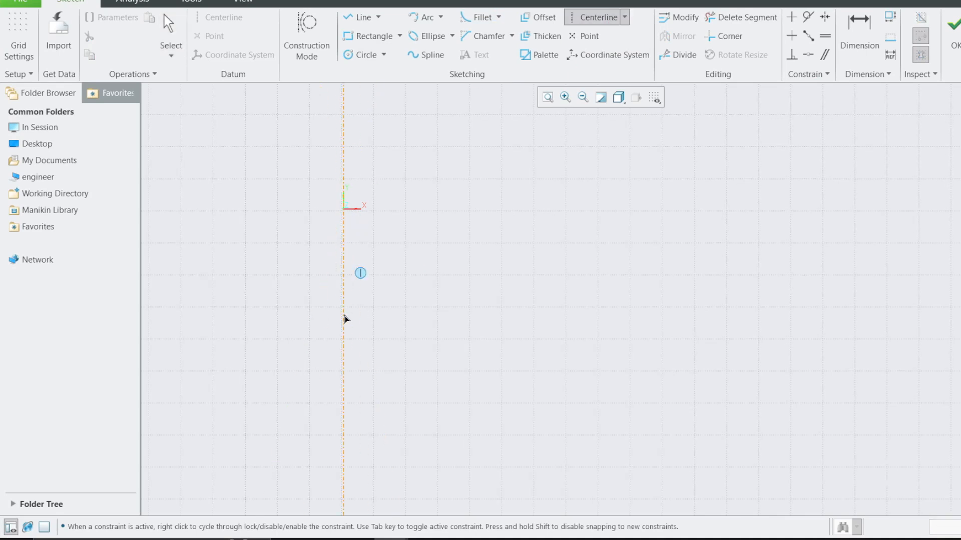
left_click(346, 318)
middle_click(359, 315)
left_click(589, 19)
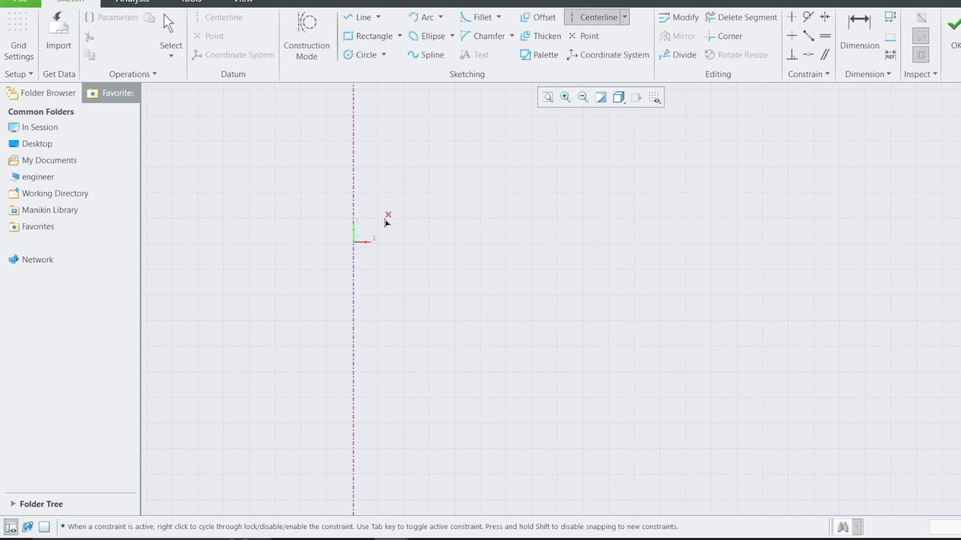
left_click(354, 242)
left_click(672, 243)
middle_click(648, 296)
scroll(622, 309, "up", 2)
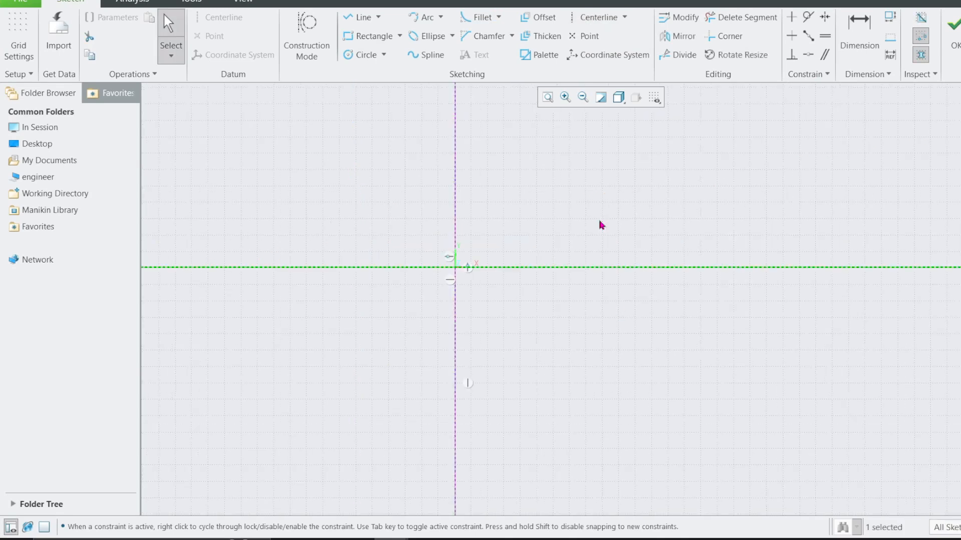
Draw a second vertical centerline, set its distance from the origin to 100, and place that dimension below the horizontal axis.
scroll(461, 280, "up", 2)
scroll(226, 316, "up", 2)
scroll(510, 196, "down", 3)
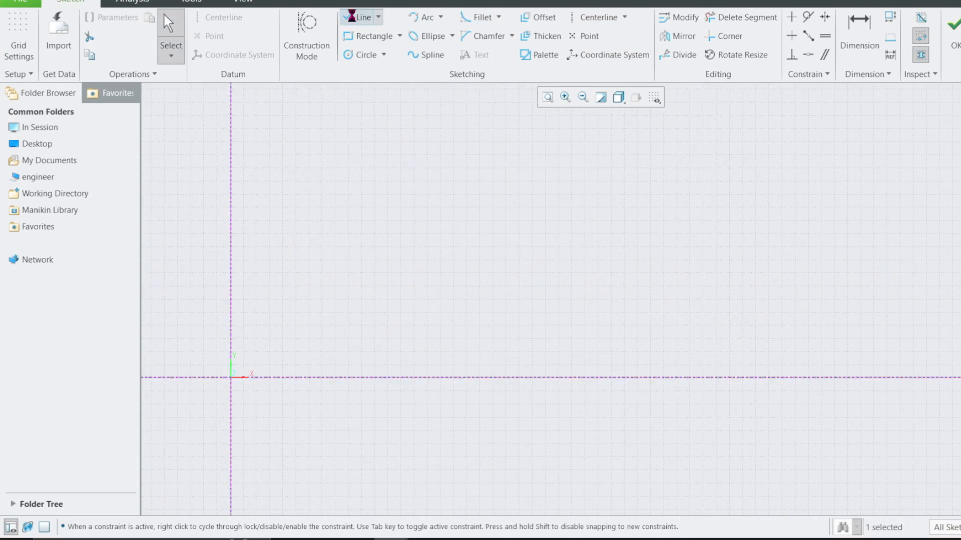
left_click(381, 87)
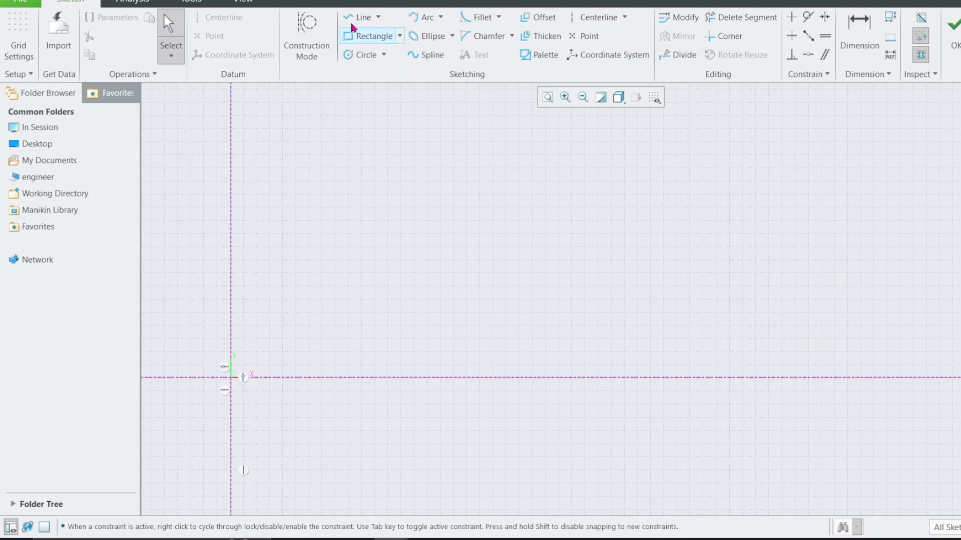
left_click(598, 17)
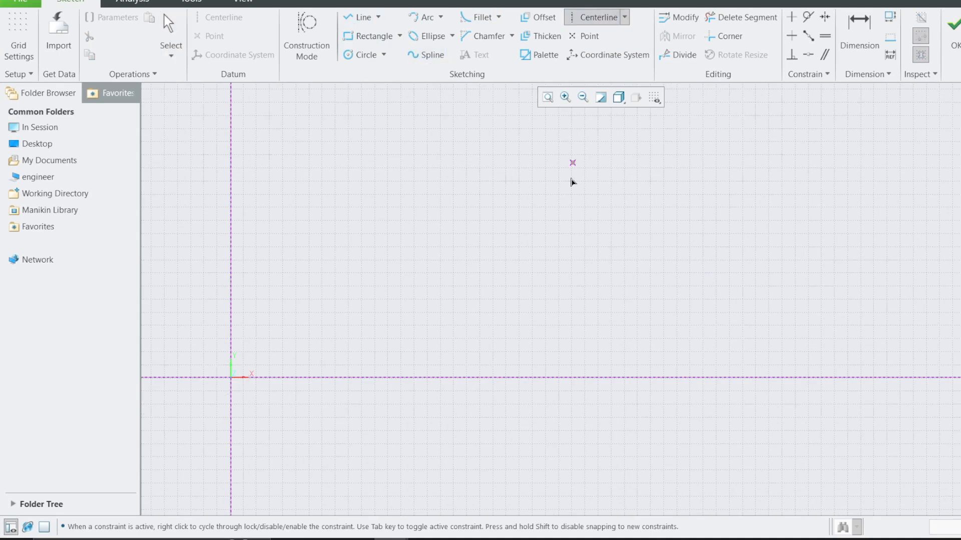
left_click(570, 175)
left_click(569, 425)
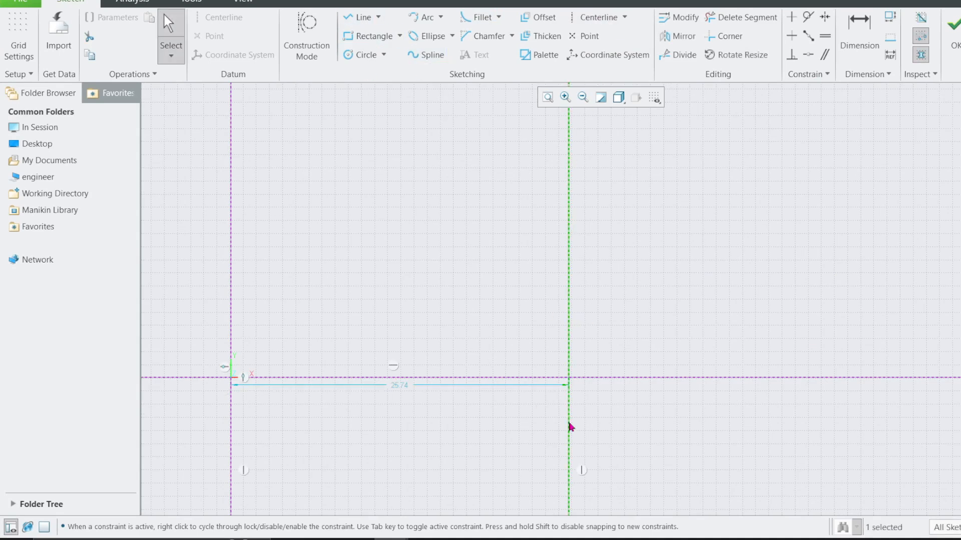
double_click(402, 387)
type("100")
key("Return")
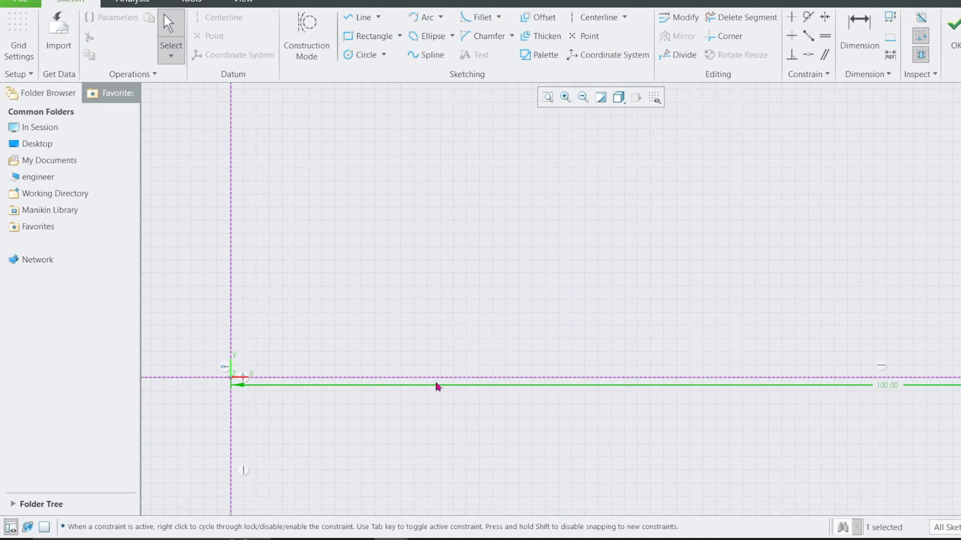
left_click_drag(470, 398, 474, 451)
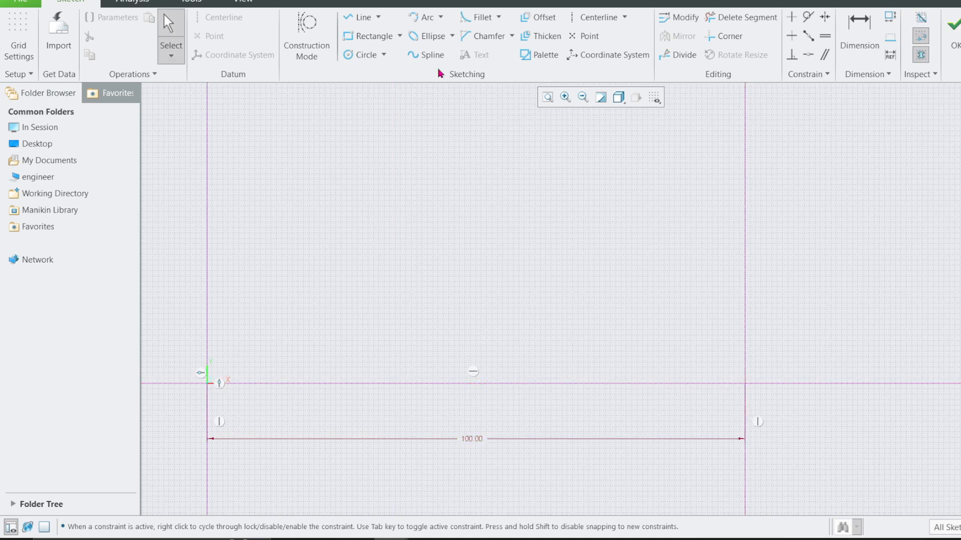
Sketch a two-point spline between the vertical centerlines, starting about 12 above the horizontal axis and ending about 30 above it.
left_click(426, 55)
left_click(207, 320)
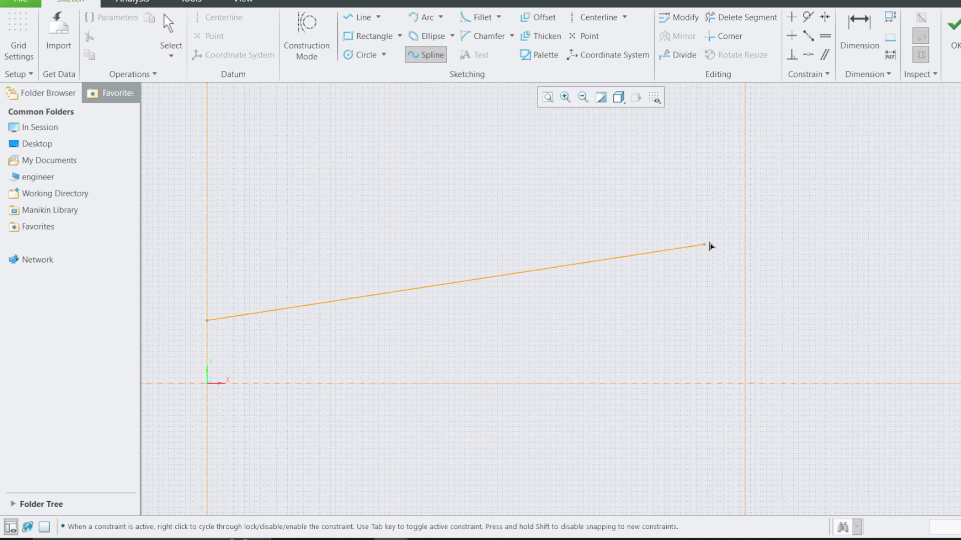
left_click(744, 220)
middle_click(745, 221)
middle_click(747, 221)
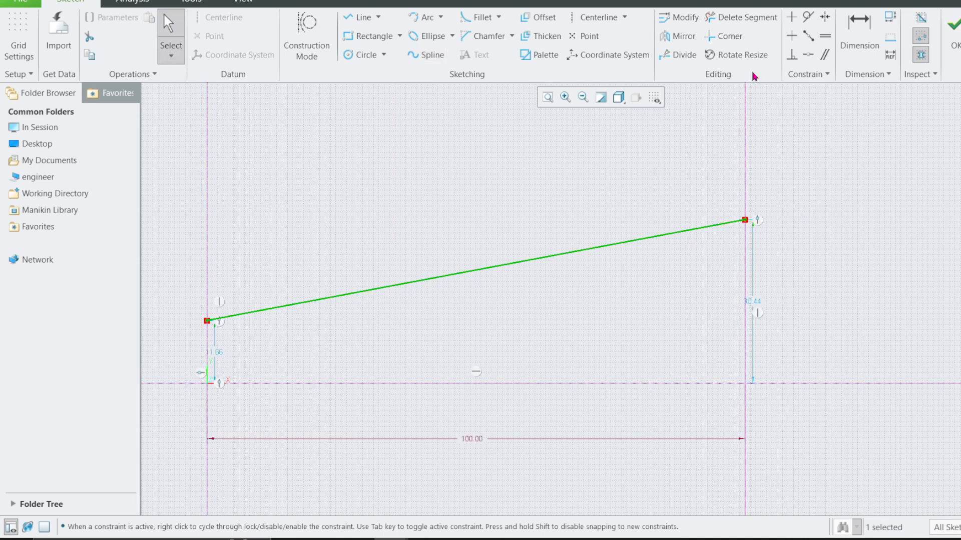
Set the spline's end height to 30 at the far centerline and its start height to 20 at the origin.
double_click(756, 305)
type("30")
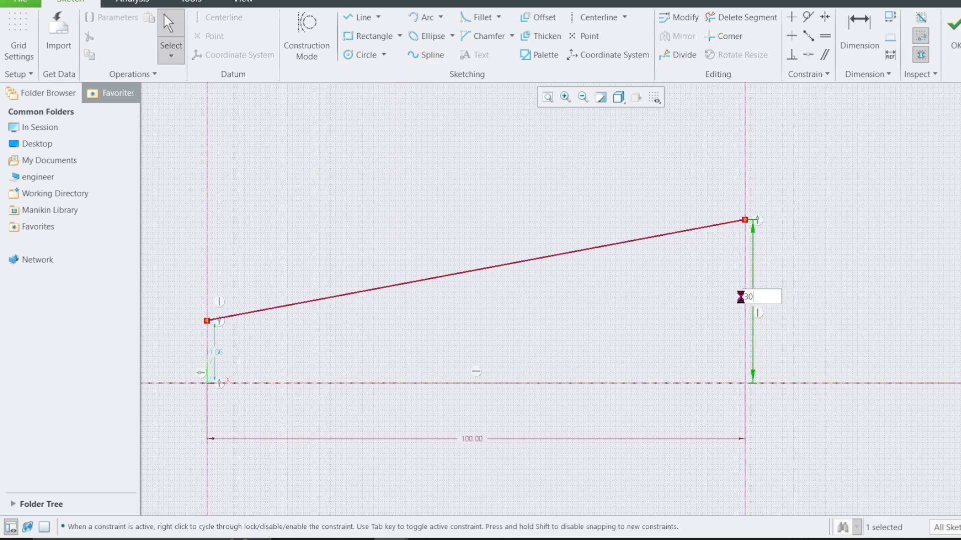
key("Return")
double_click(218, 355)
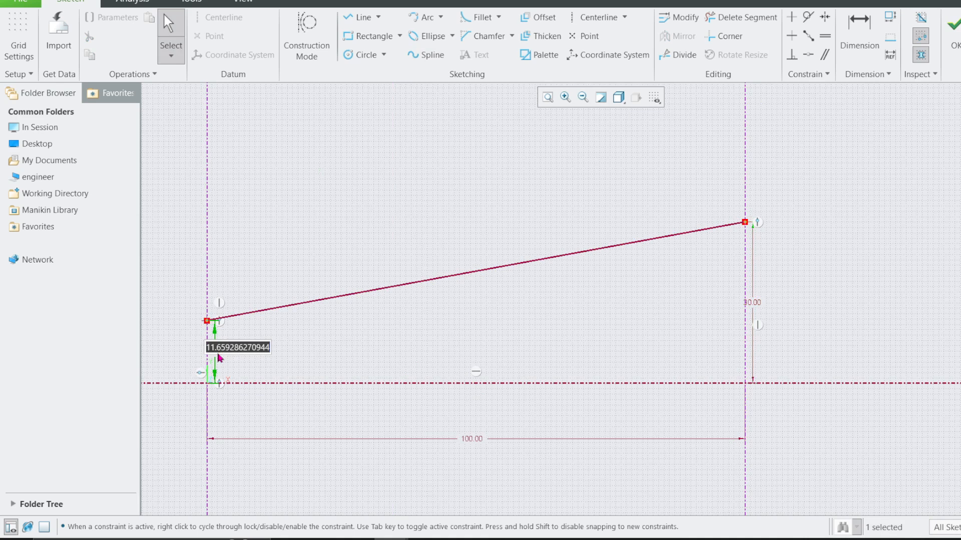
type("20")
key("Return")
Reposition the 20 and 30 height dimensions outside the two vertical centerlines.
scroll(507, 277, "down", 2)
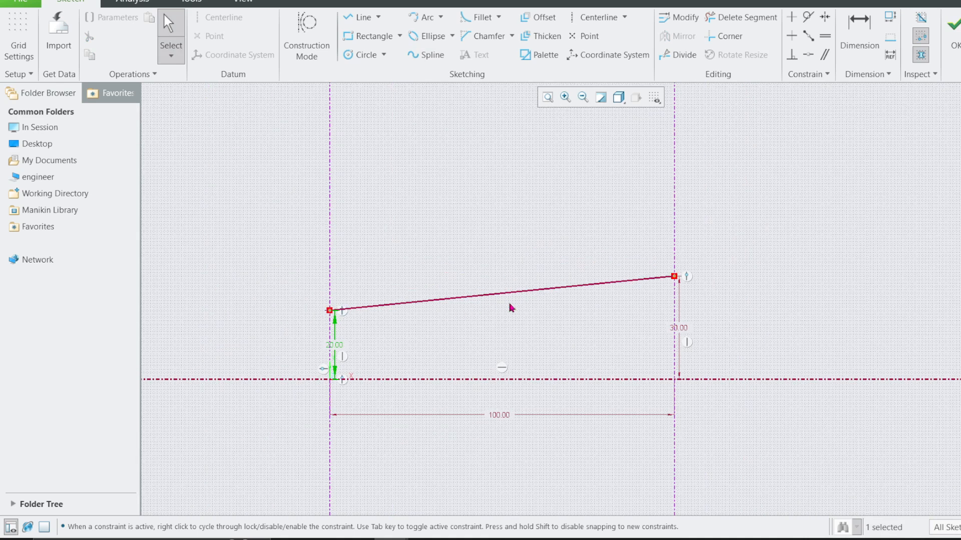
left_click_drag(335, 350, 267, 354)
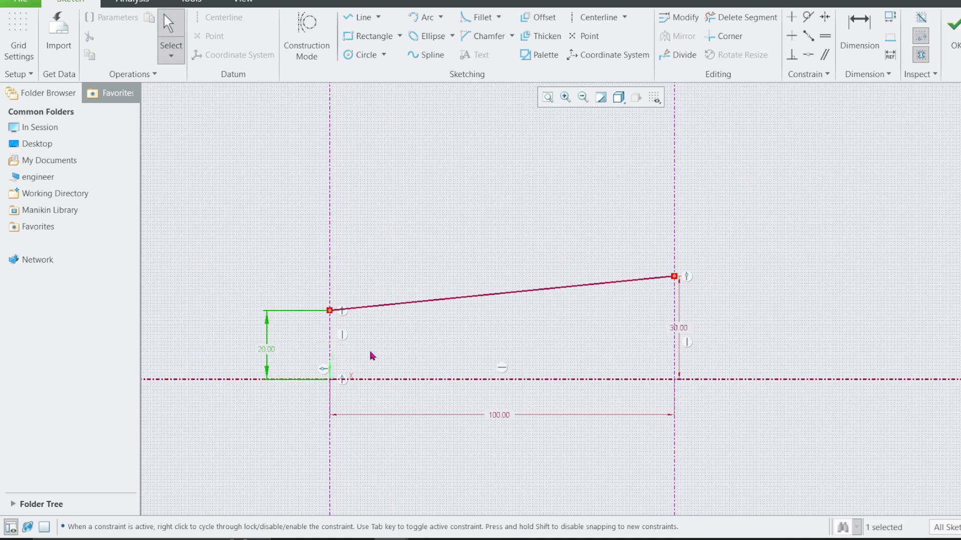
left_click_drag(678, 330, 726, 331)
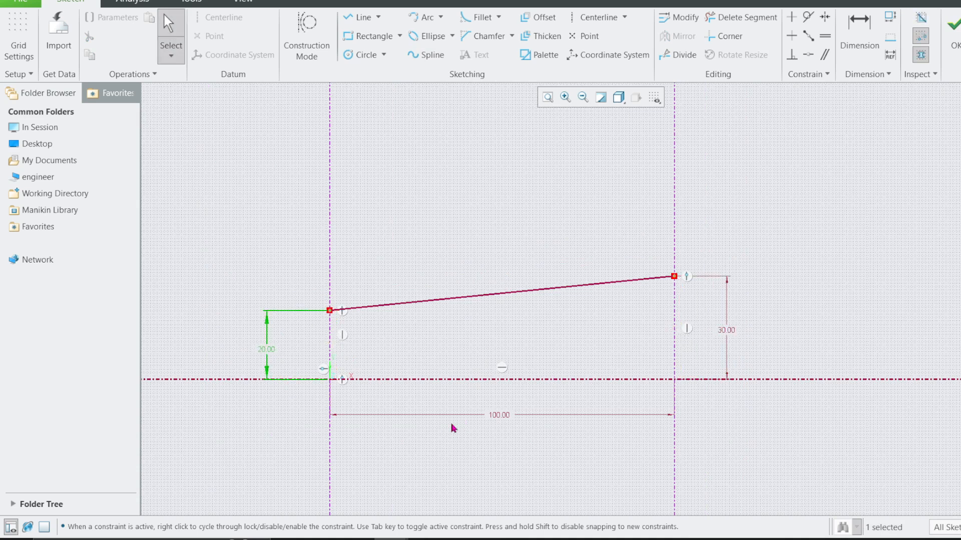
Accept the graph sketch and reorder the ANGLE_CHANGE feature ahead of Sweep 1.
left_click_drag(401, 427, 593, 434)
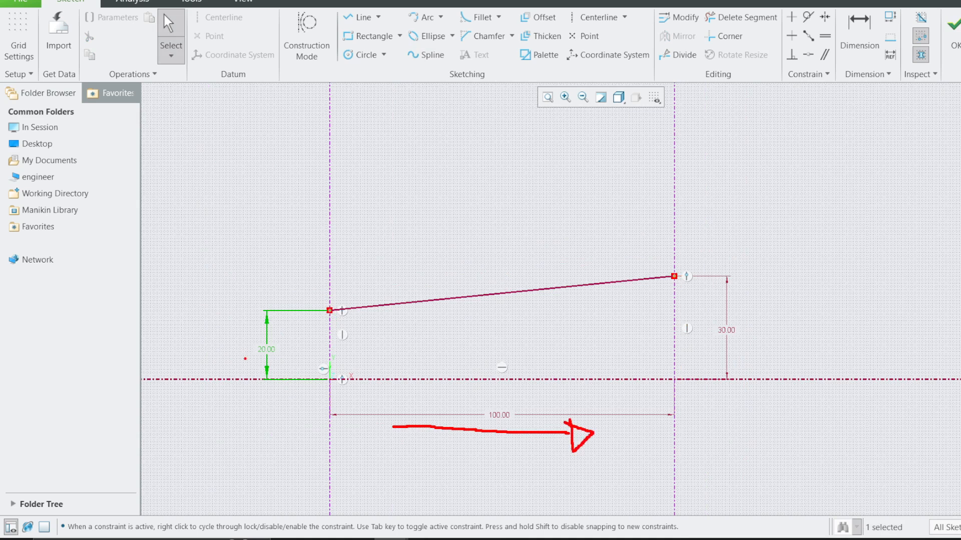
left_click_drag(250, 346, 290, 354)
mouse_move(740, 318)
left_mouse_down()
mouse_move(704, 323)
mouse_move(749, 326)
left_mouse_up()
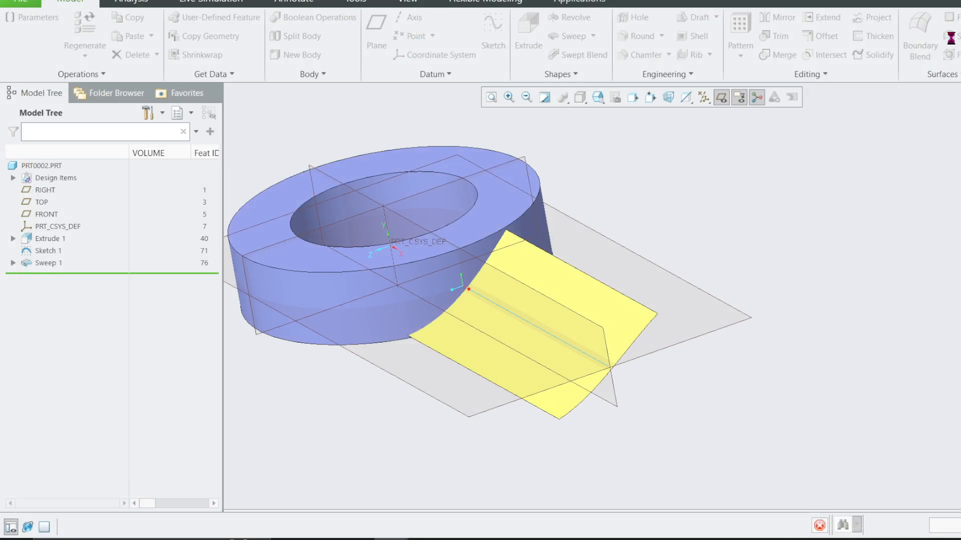
left_click_drag(78, 279, 30, 268)
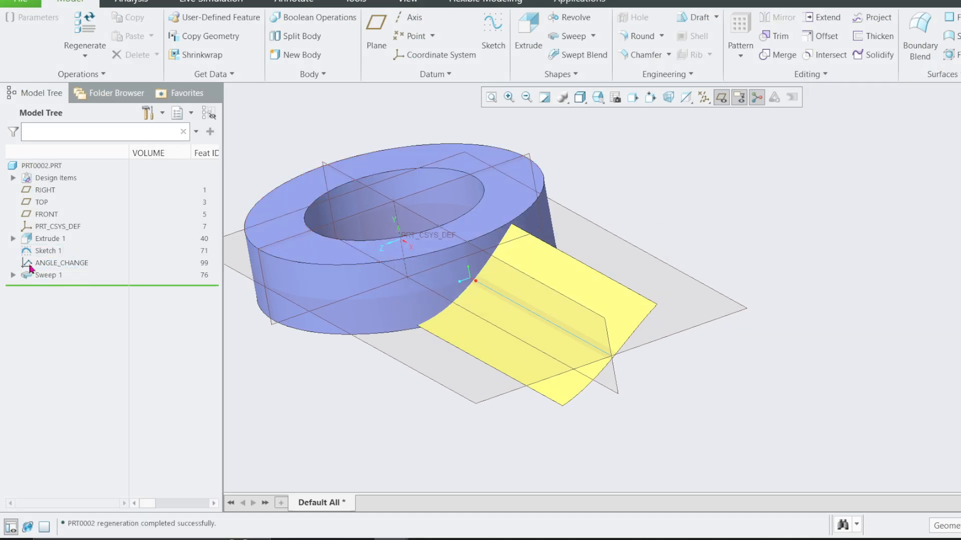
Redefine Sweep 1 and open its section sketch.
left_click(14, 275)
left_click(47, 276)
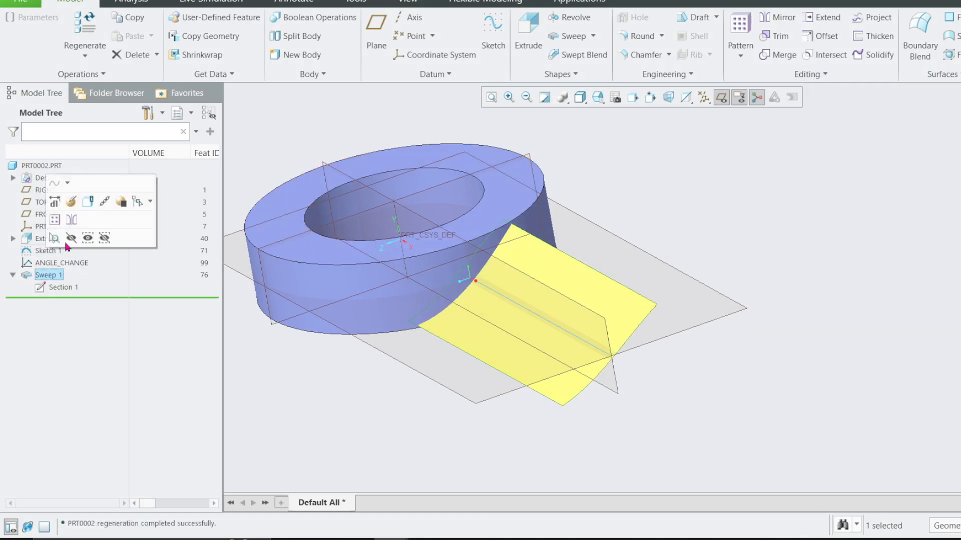
left_click(78, 206)
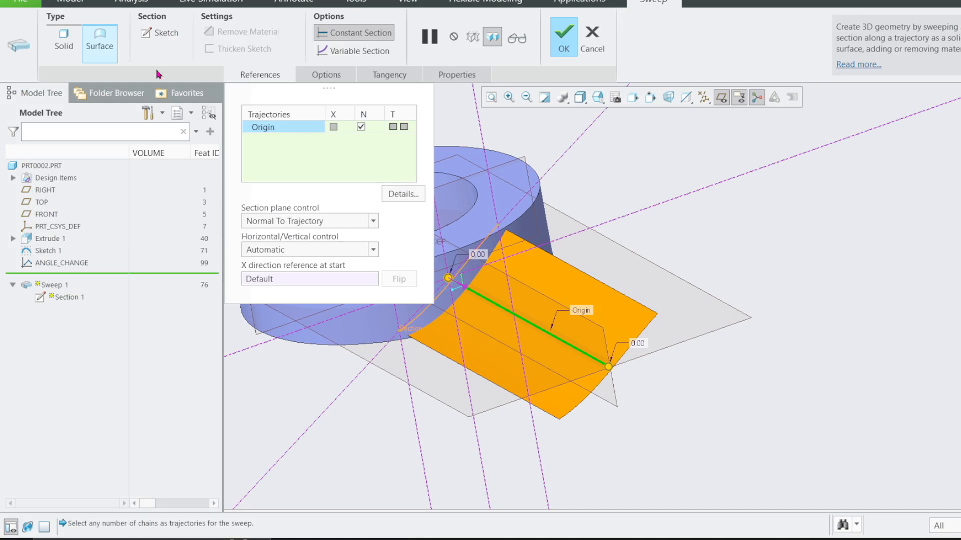
left_click(154, 34)
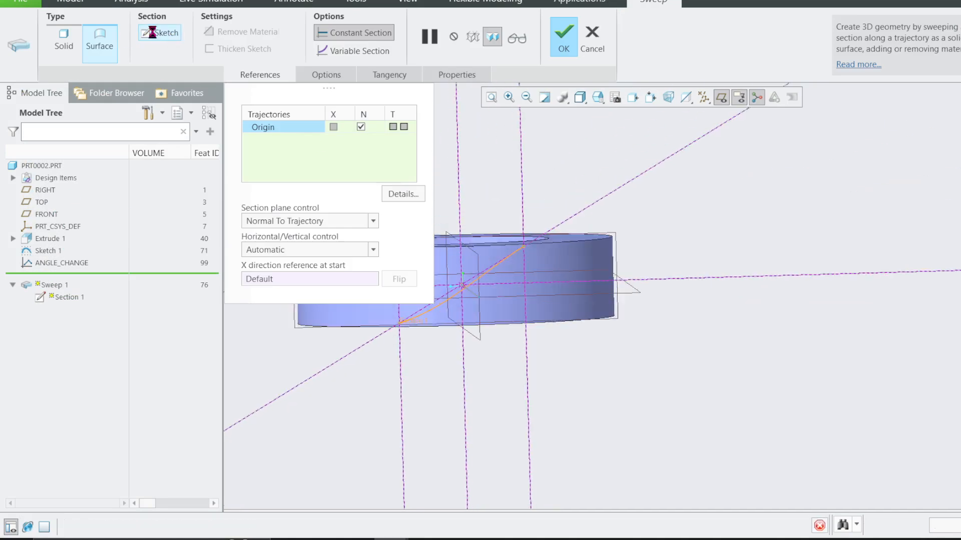
Start a section relation for the inclined centerline's angle, beginning with sd15=.
left_click(356, 2)
left_click(523, 55)
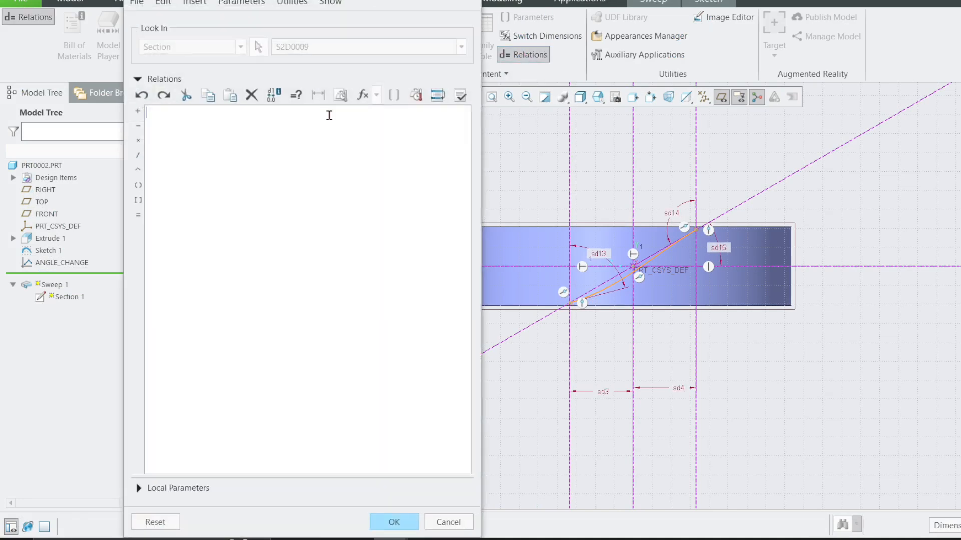
left_click(720, 251)
left_click(173, 118)
scroll(739, 273, "up", 5)
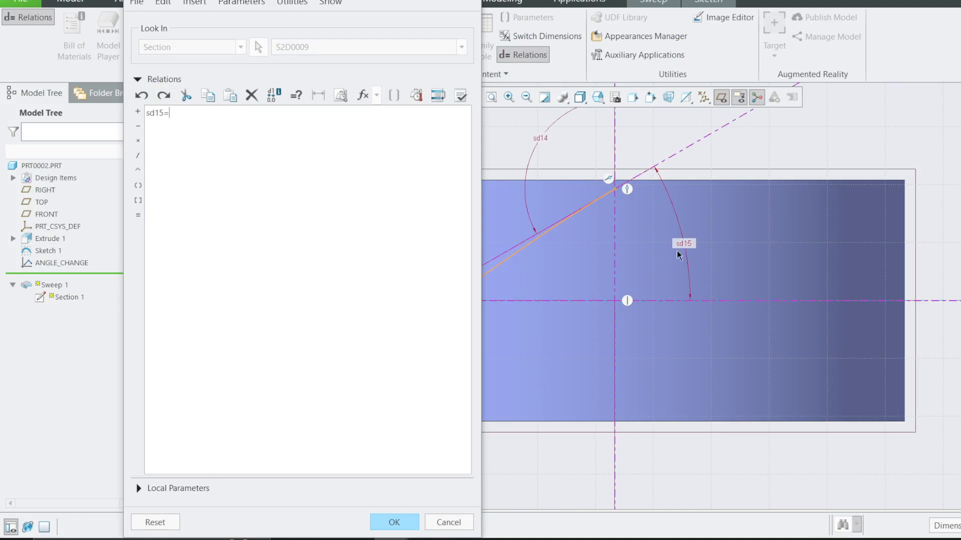
Discard the unfinished relation and cancel the section sketch and the sweep redefinition.
left_click(456, 523)
left_click(326, 286)
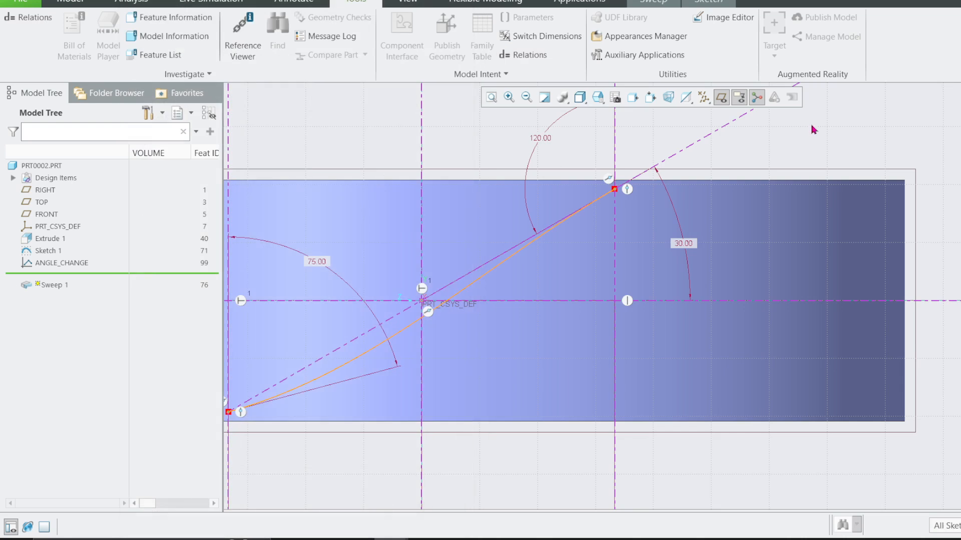
left_click(706, 2)
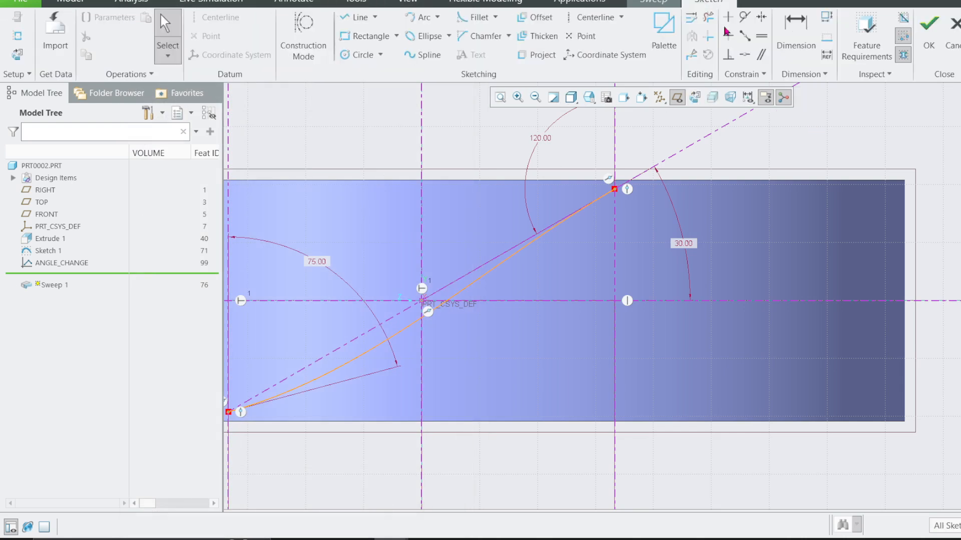
left_click(951, 38)
left_click(569, 285)
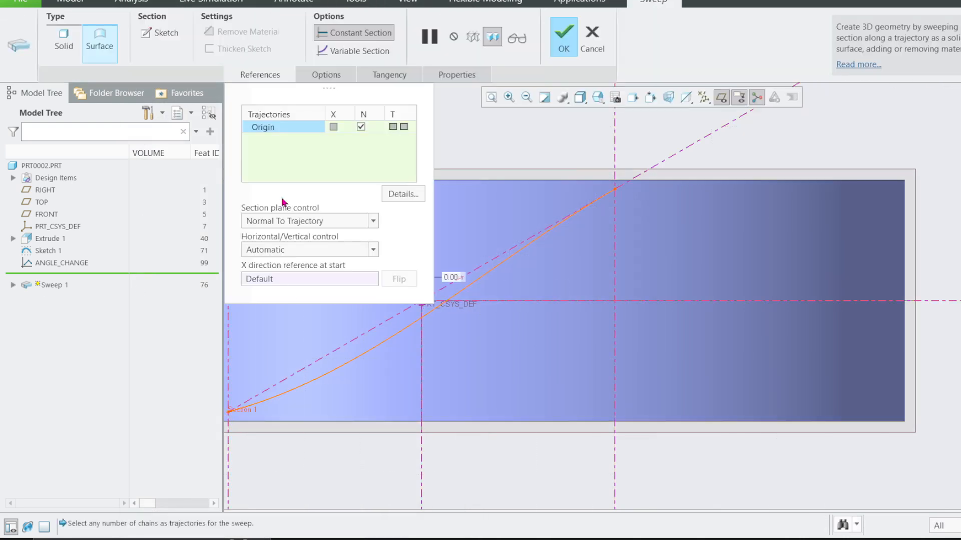
left_click(590, 37)
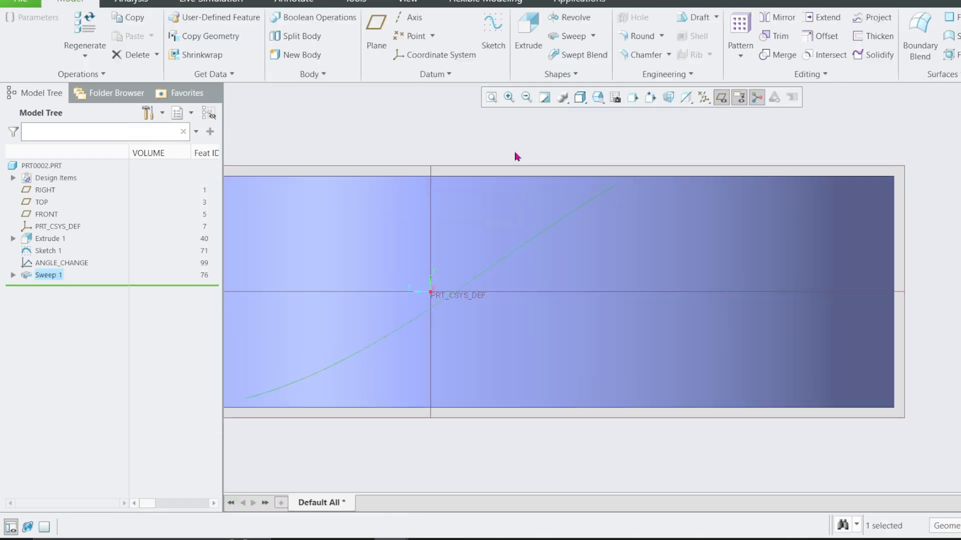
Show Sweep 1's dimensions and rename the inclined centerline's 30° angle dimension to angle.
left_click(47, 275)
left_click(55, 199)
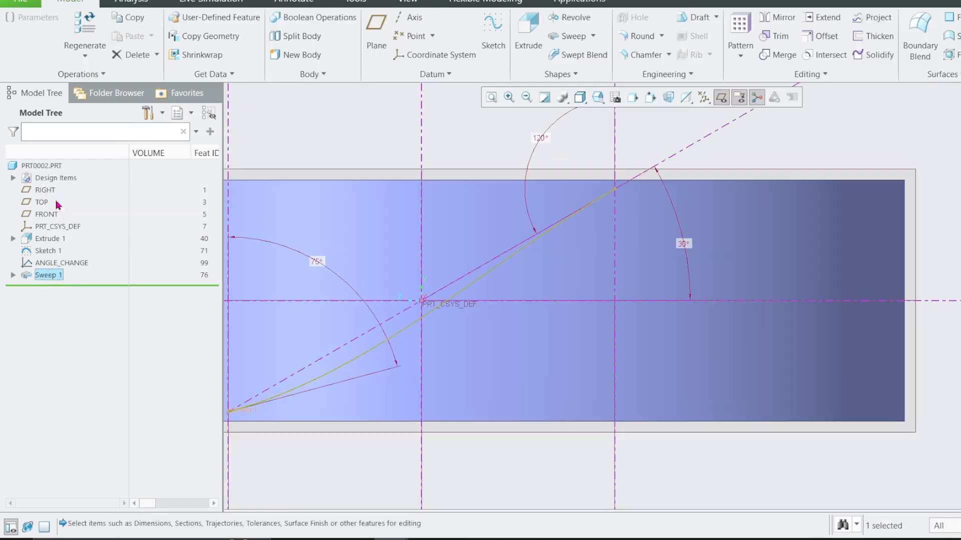
left_click(683, 244)
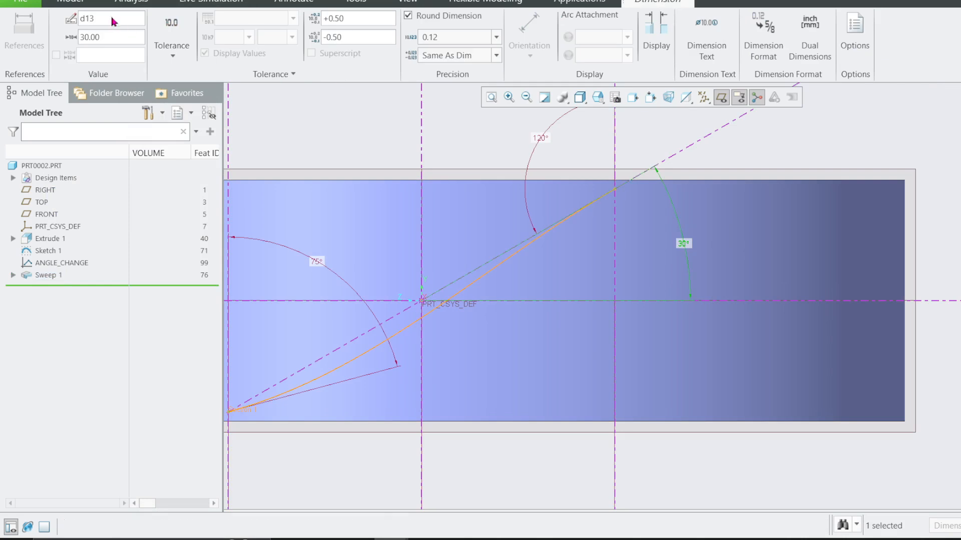
left_click_drag(111, 23, 70, 22)
type("angle")
left_click(823, 131)
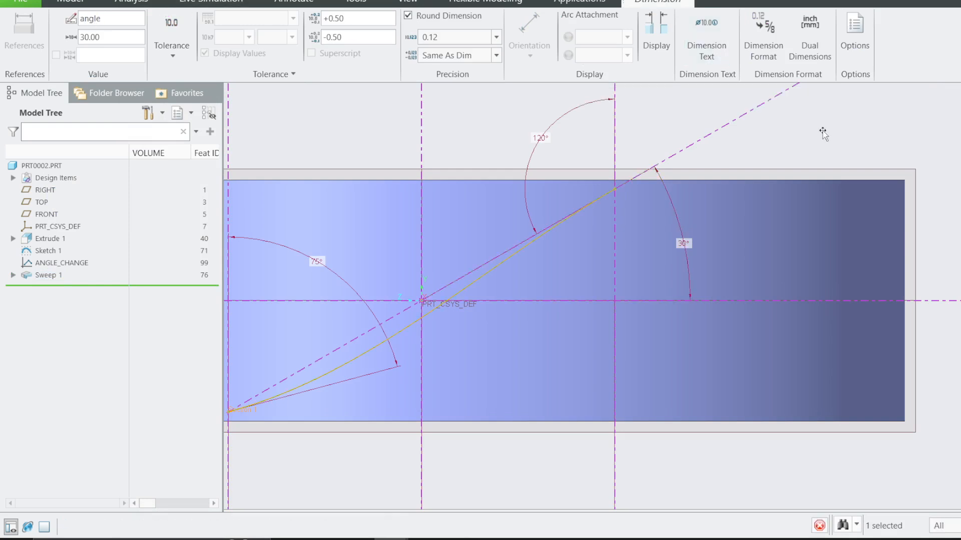
Redefine Sweep 1 again and open its section sketch.
right_click(41, 282)
left_click(43, 218)
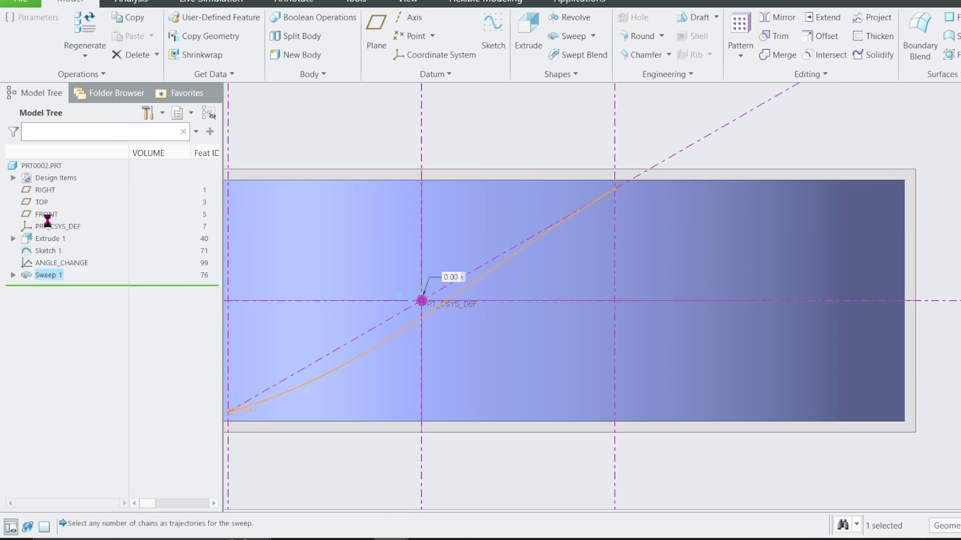
left_click(171, 34)
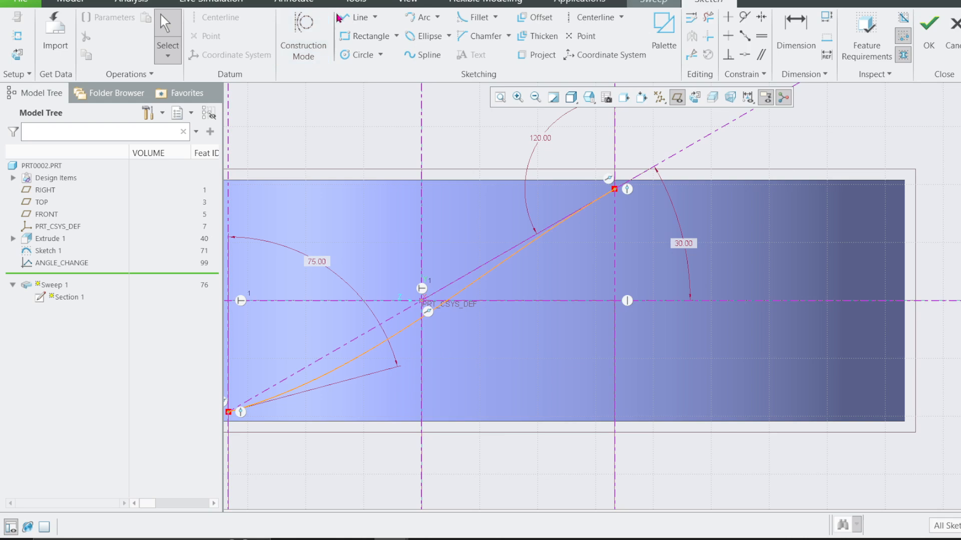
Open the section's relations and insert the inclined centerline's angle dimension sd15, keeping the relation open for editing.
left_click(358, 2)
left_click(523, 55)
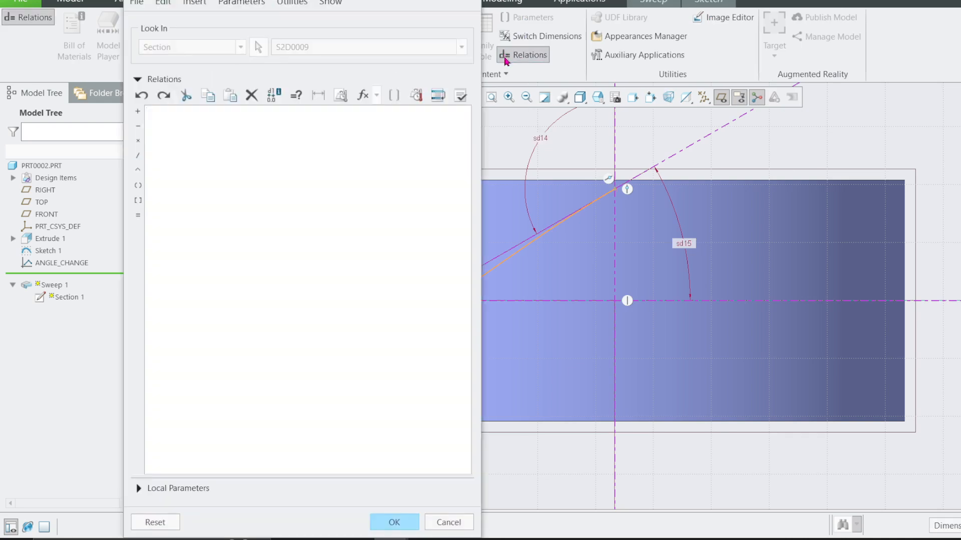
left_click(686, 249)
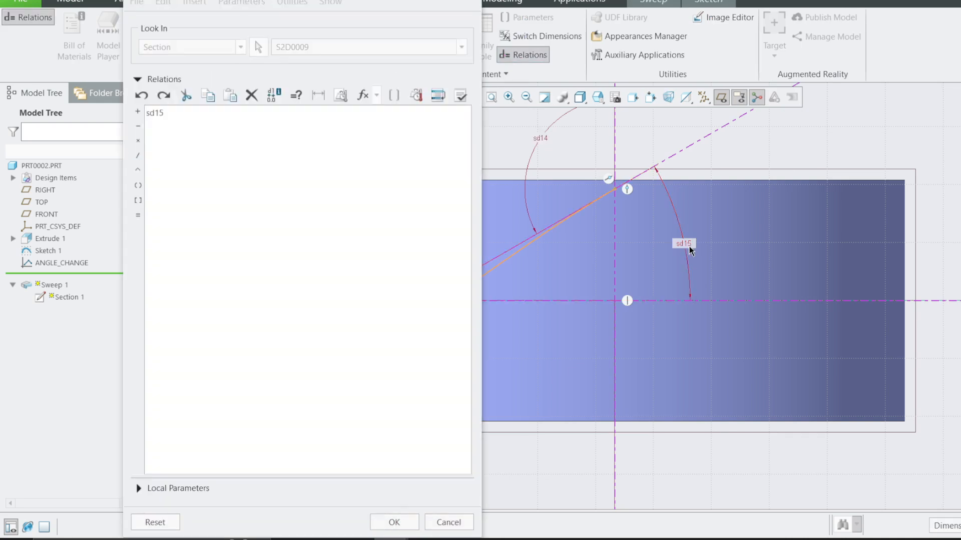
left_click(448, 522)
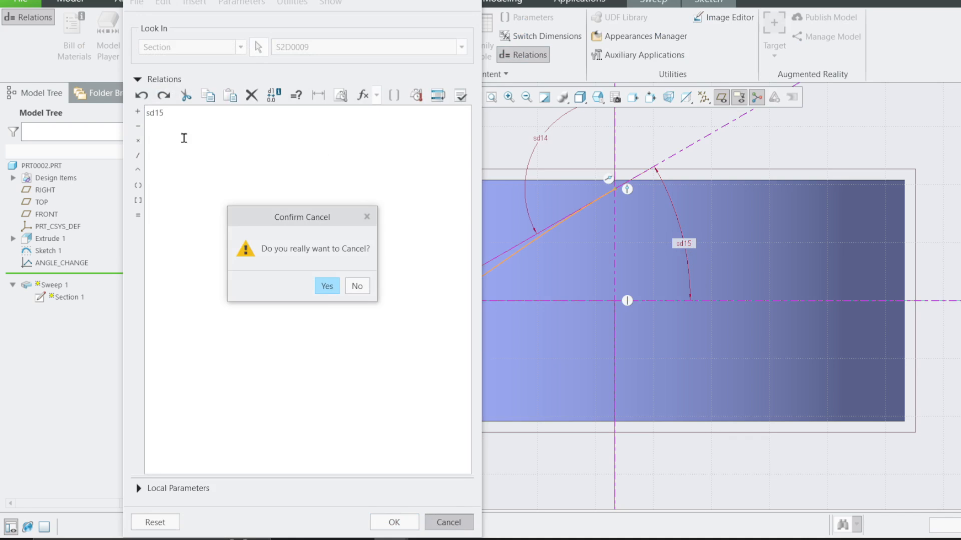
left_click(178, 116)
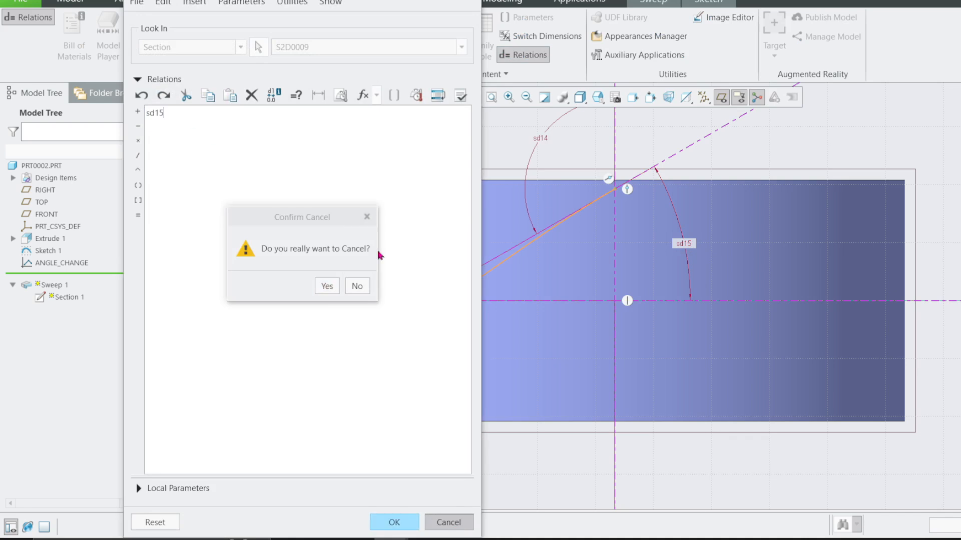
left_click(350, 285)
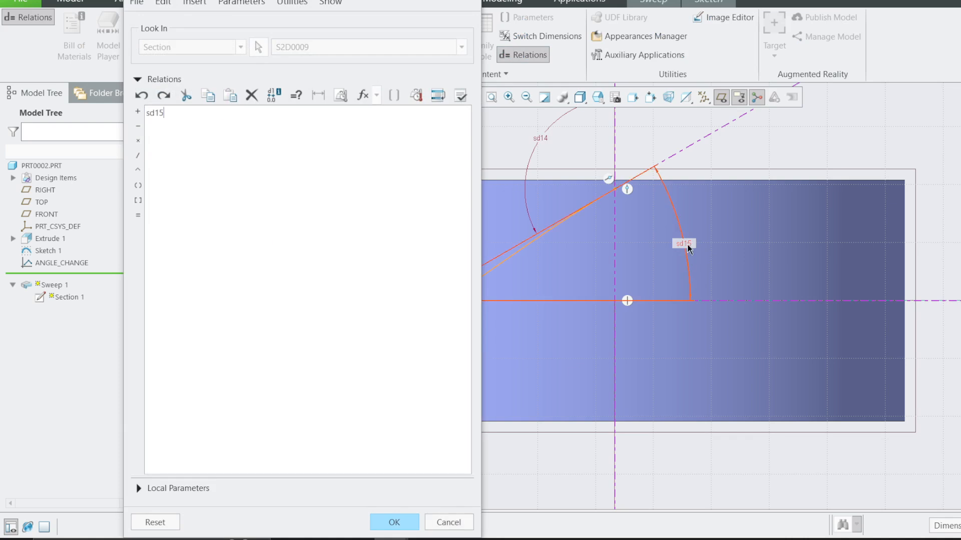
Complete the angle relation as sd15=(evalgraph"angle_change",trajpar*100).
left_click(138, 216)
type("ev")
type("(")
type("angle_change\",trajpar*100")
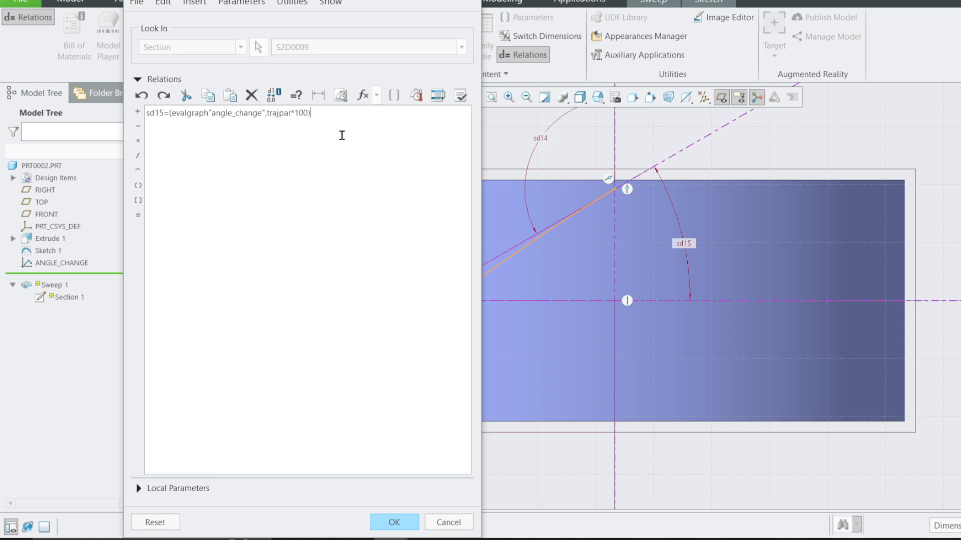
Verify the sd15 relation and return to editing it just before the graph name angle_change.
left_click(460, 95)
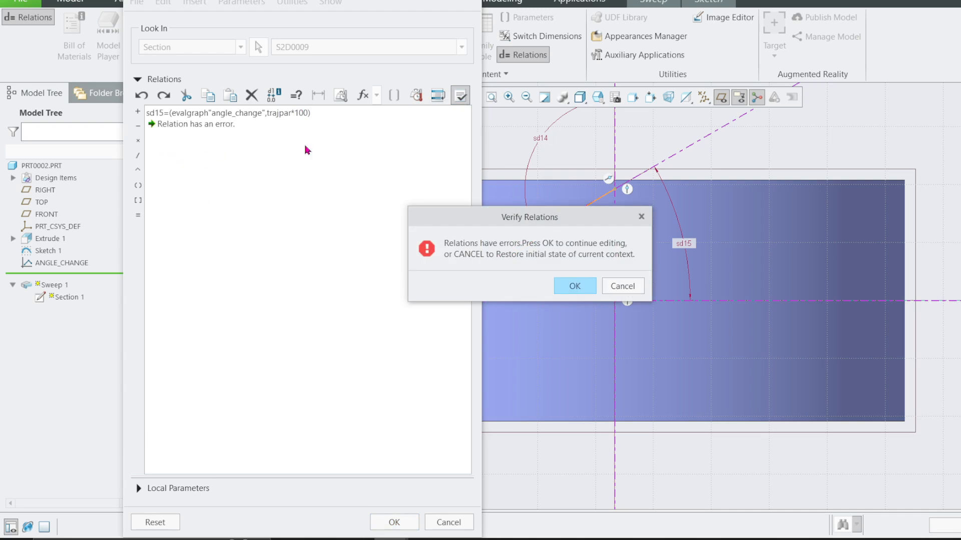
left_click(574, 286)
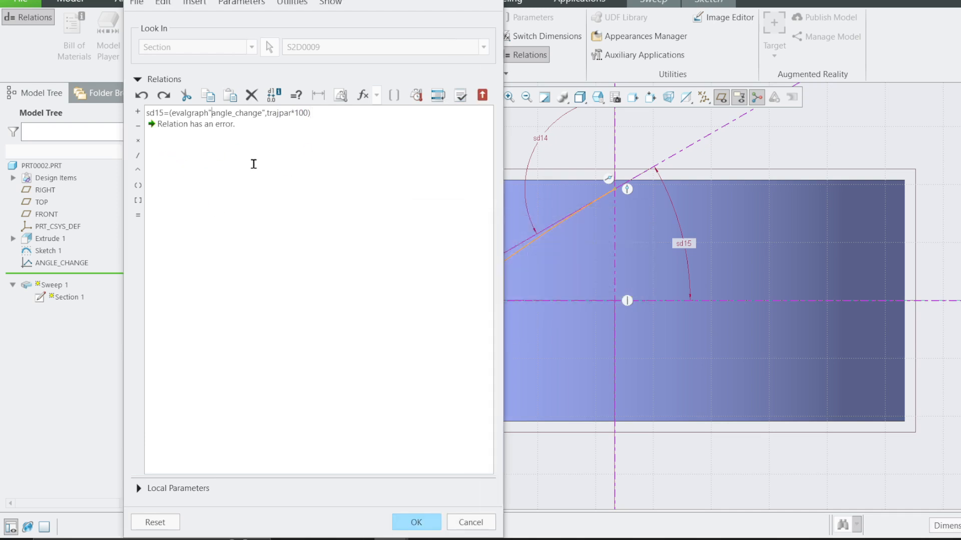
left_click(212, 113)
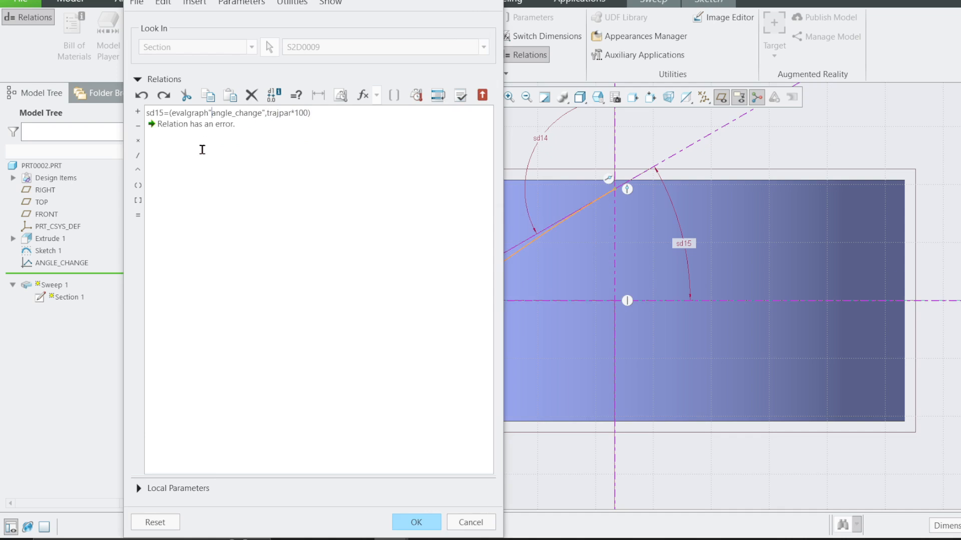
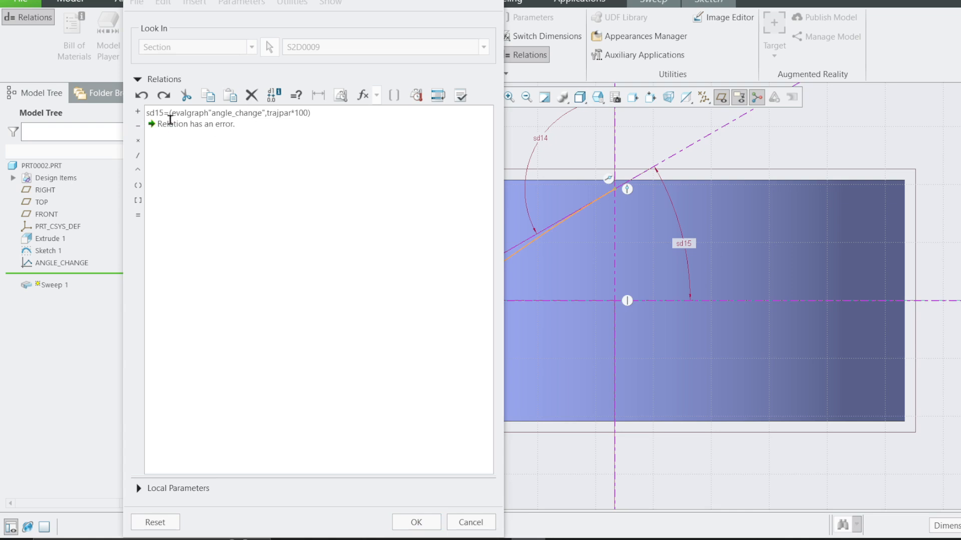
Correct the relation to sd15=evalgraph("angle_change",trajpar*100), verify it and accept the relations.
left_click(172, 111)
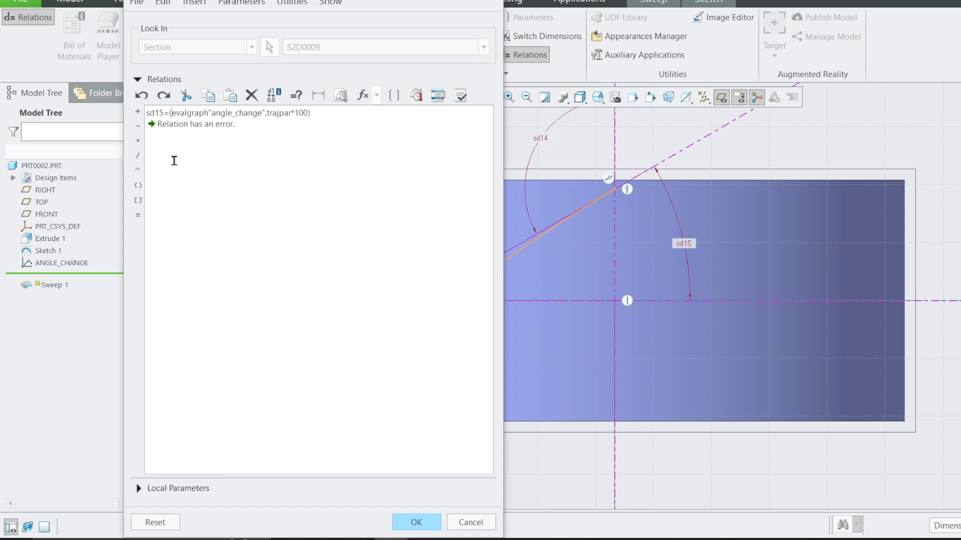
key("BackSpace")
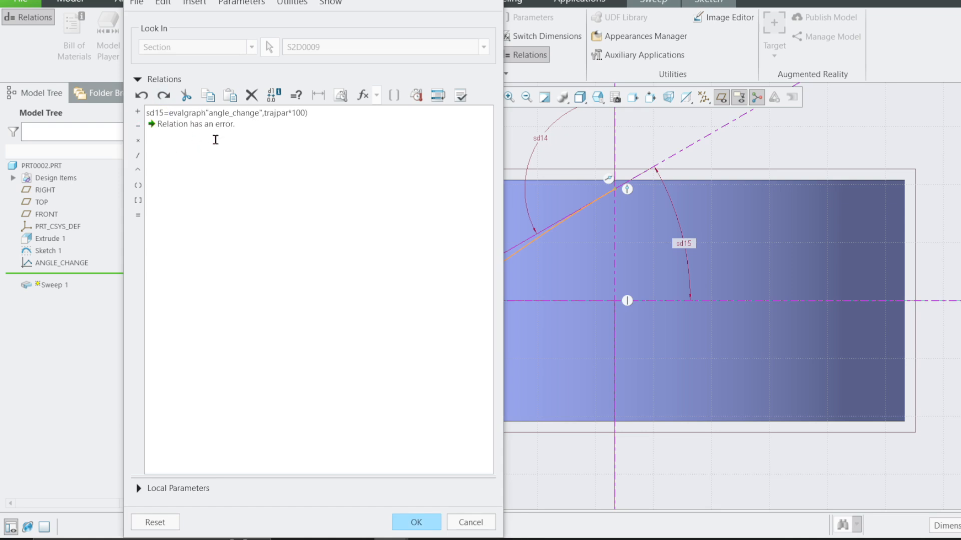
type("(")
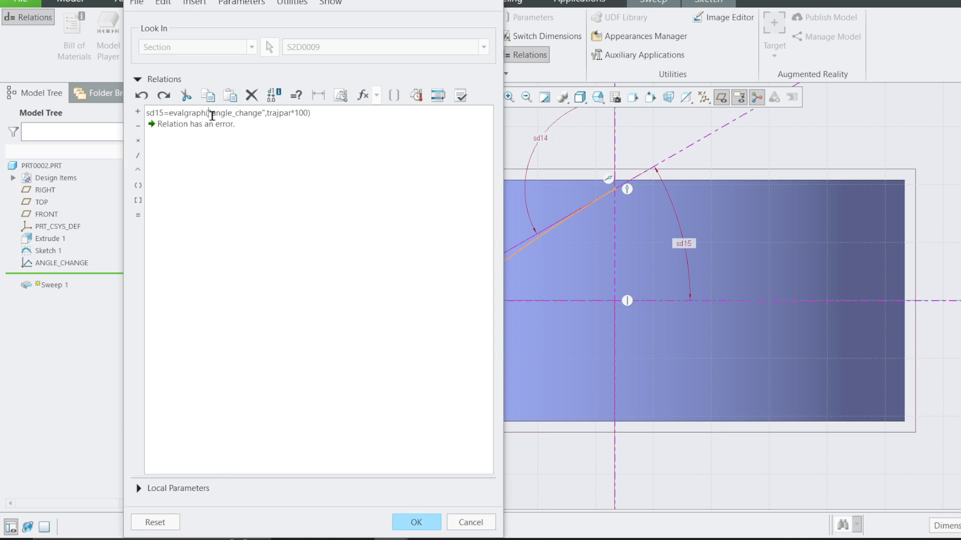
left_click(460, 95)
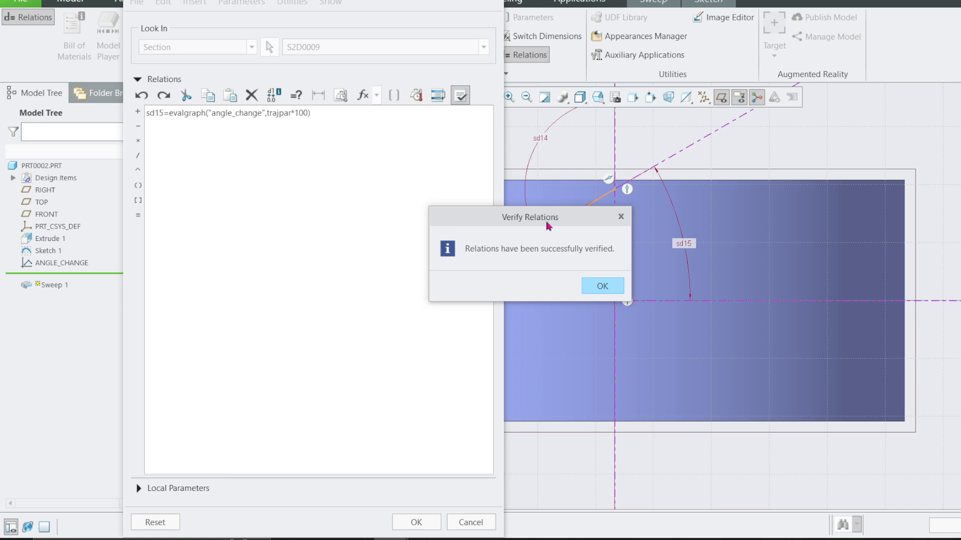
left_click(602, 286)
left_click(421, 523)
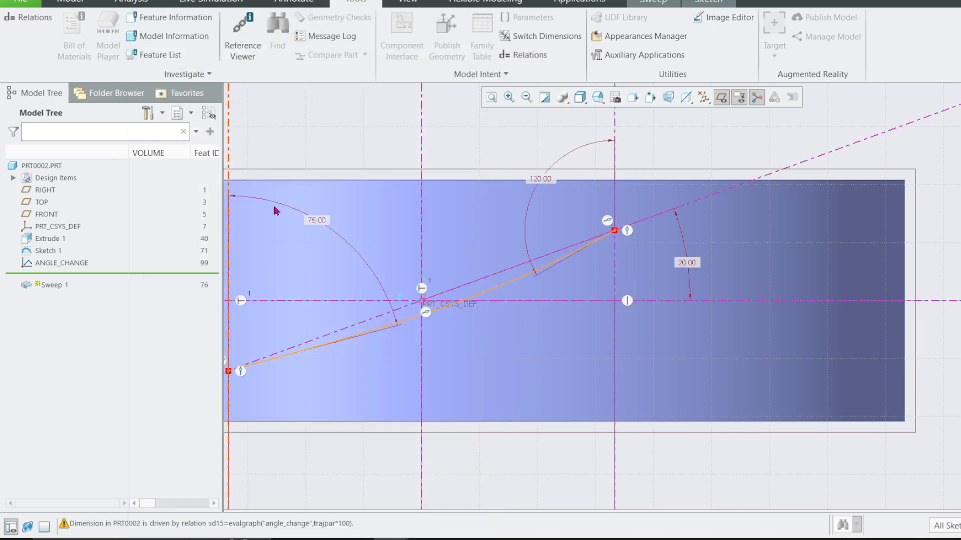
Finish the sweep's section sketch and complete the Sweep 1 redefinition, returning to the default orientation.
left_click(708, 3)
left_click(931, 35)
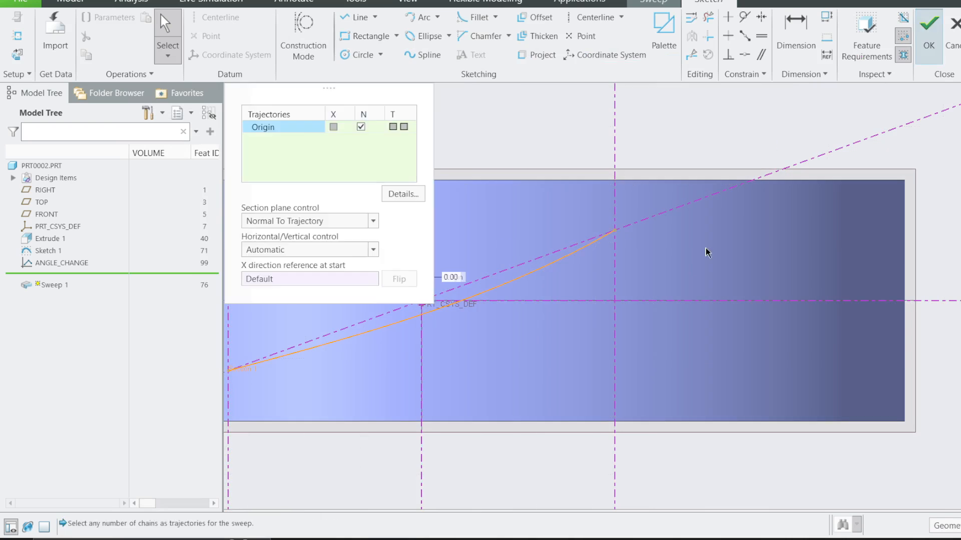
left_click(563, 38)
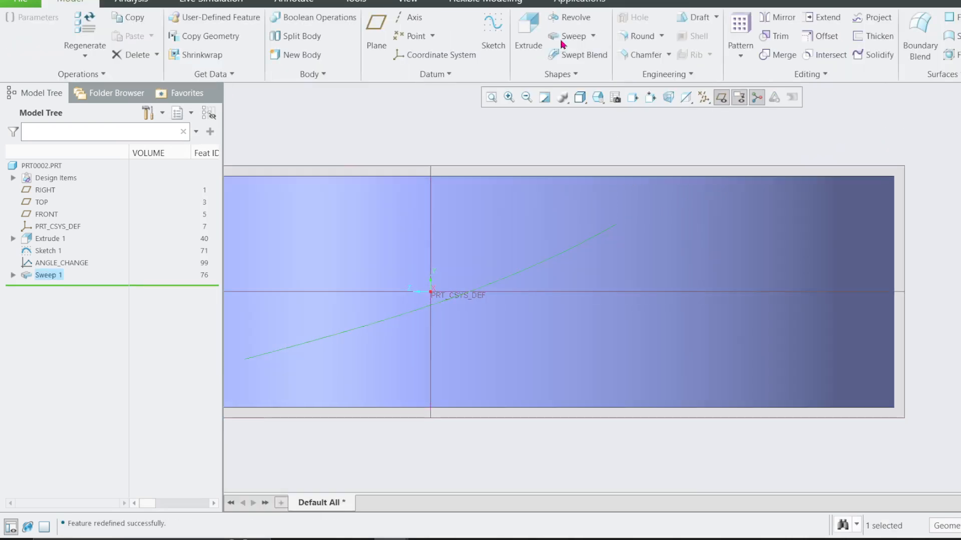
key("ctrl+d")
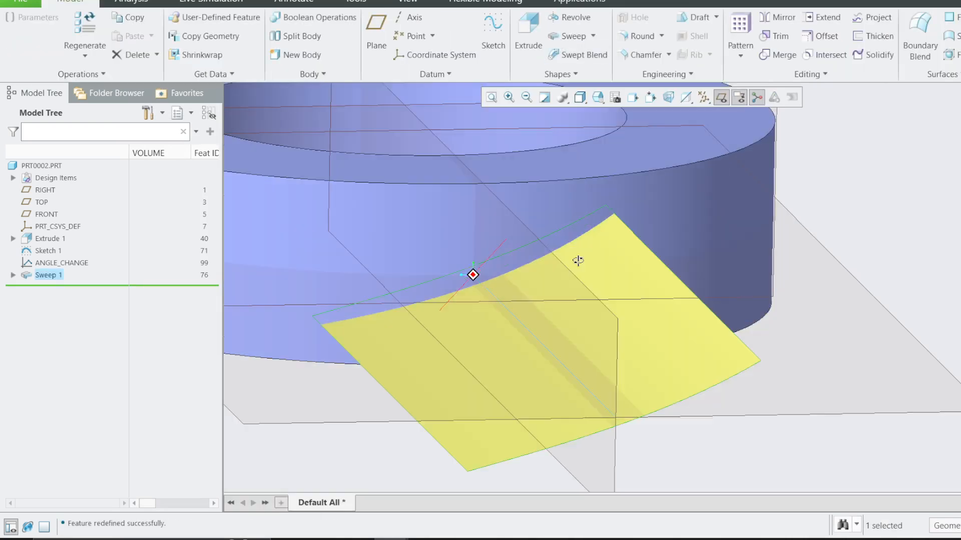
left_click(13, 275)
left_click(48, 275)
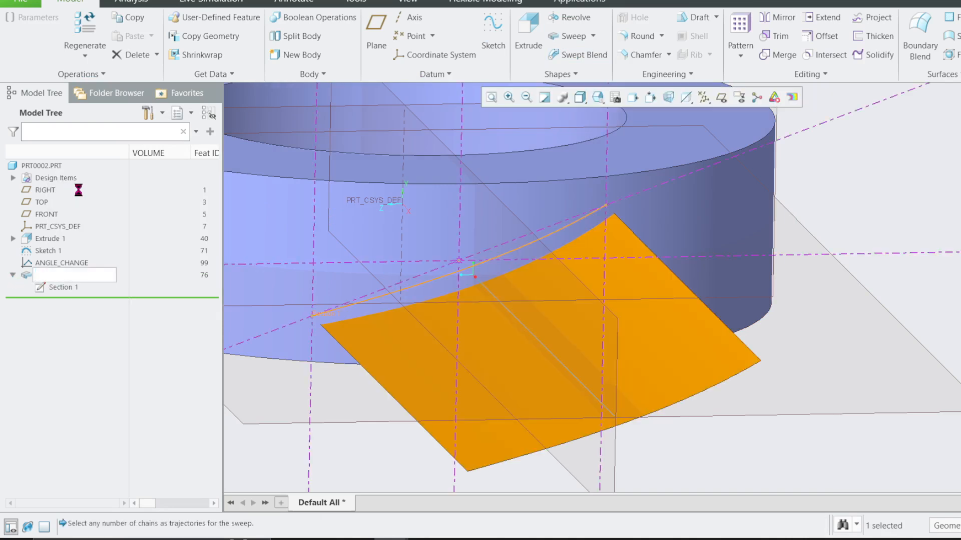
left_click(595, 42)
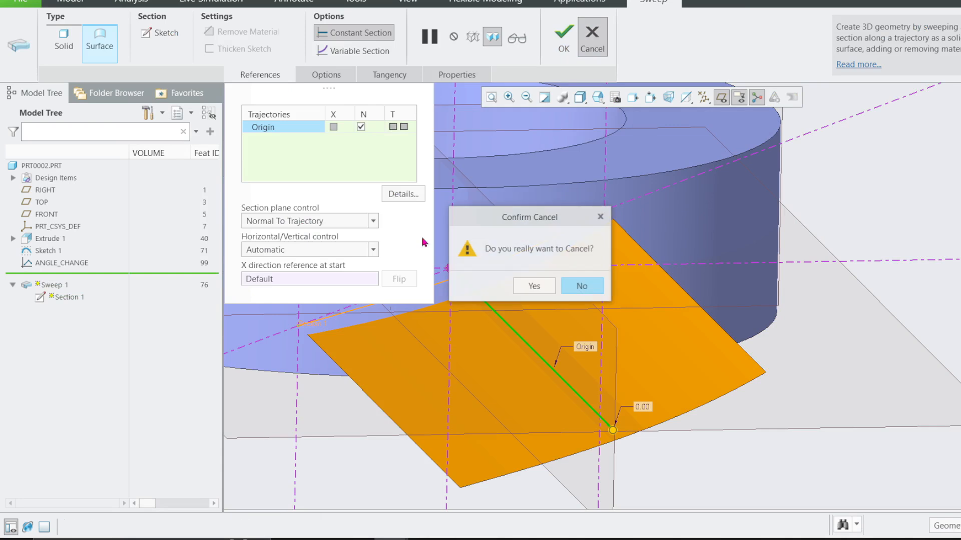
left_click(530, 286)
Display the dimensions of Sweep 1 to check its graph-driven section angle.
right_click(51, 275)
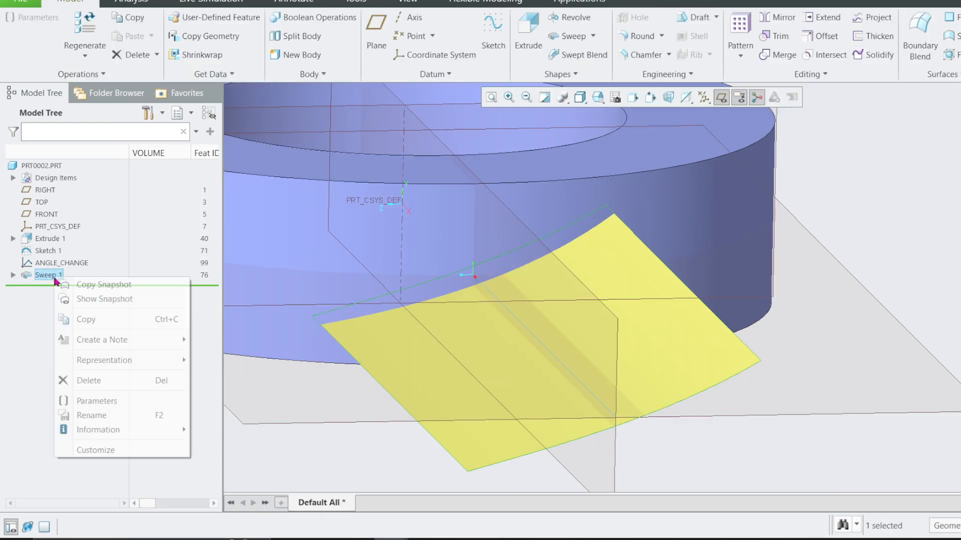
left_click(63, 224)
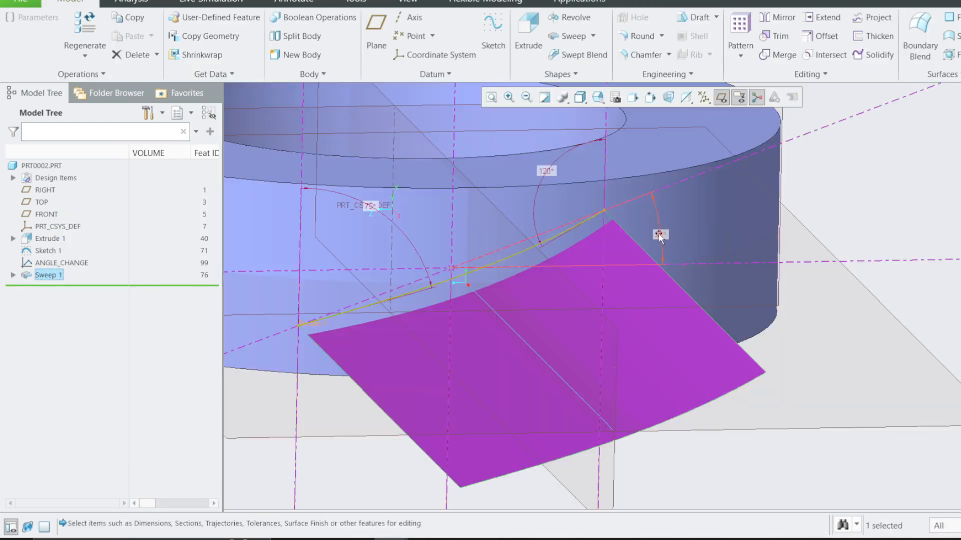
double_click(900, 180)
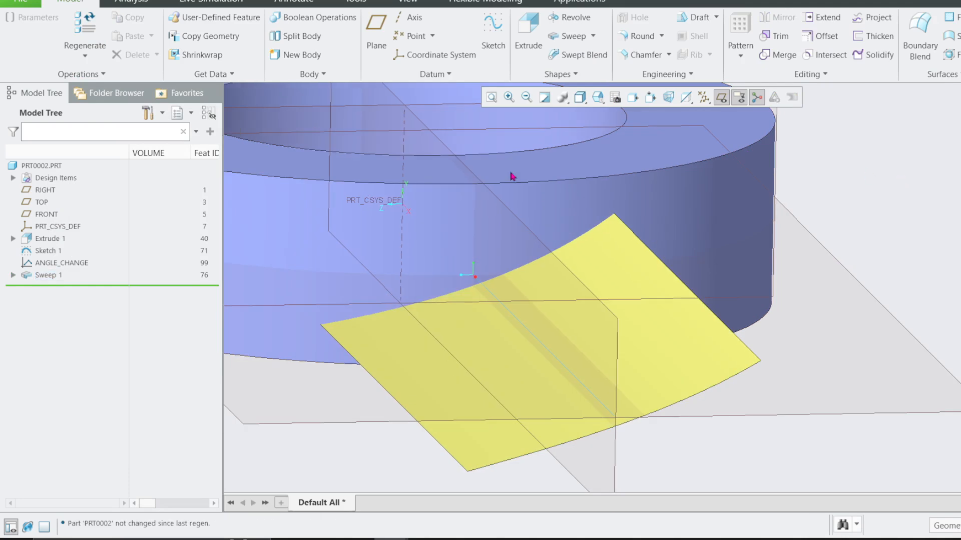
Open the ANGLE_CHANGE graph's section to check its start and end heights, and close it again.
left_click(51, 265)
left_click(71, 192)
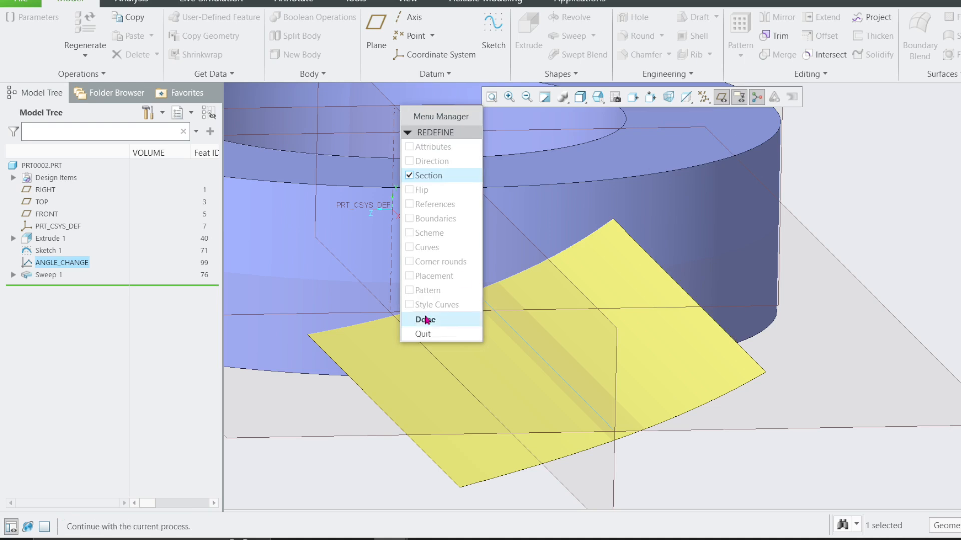
left_click(428, 317)
left_click(768, 109)
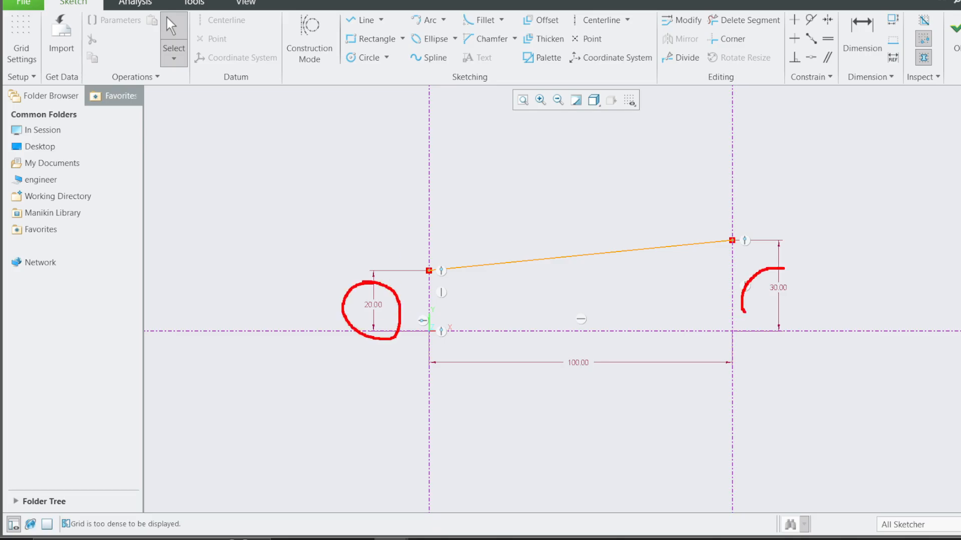
left_click(955, 30)
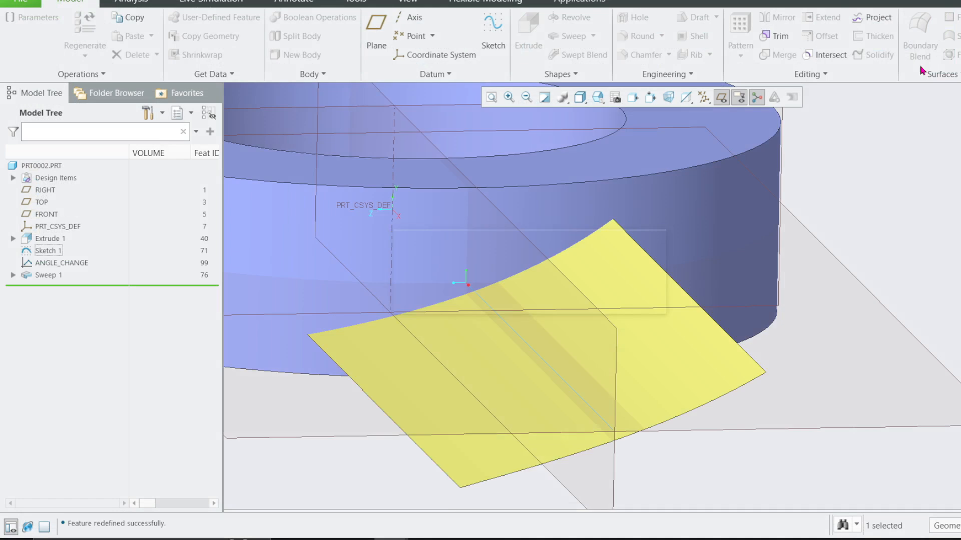
Redefine Sweep 1 with the Variable Section option and complete the feature.
scroll(715, 265, "up", 2)
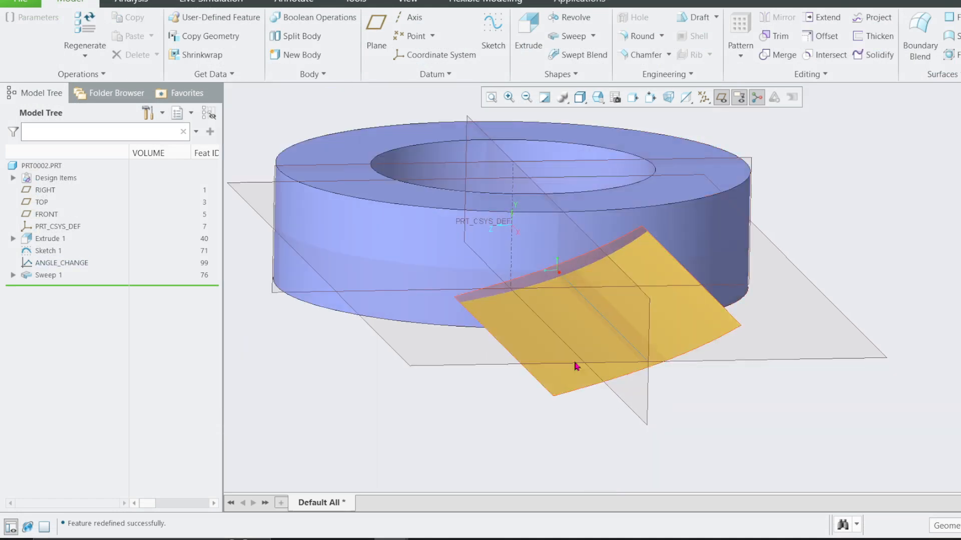
scroll(503, 379, "down", 2)
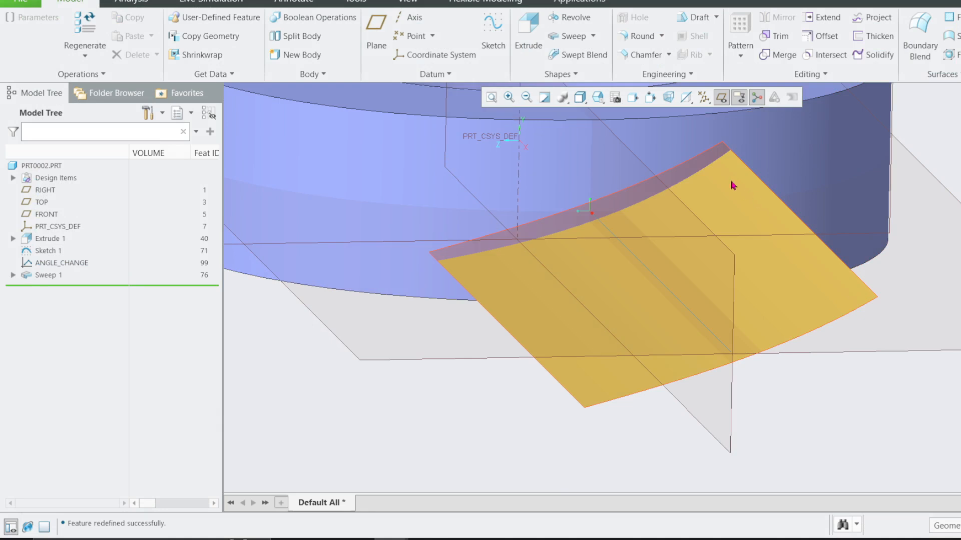
left_click(45, 275)
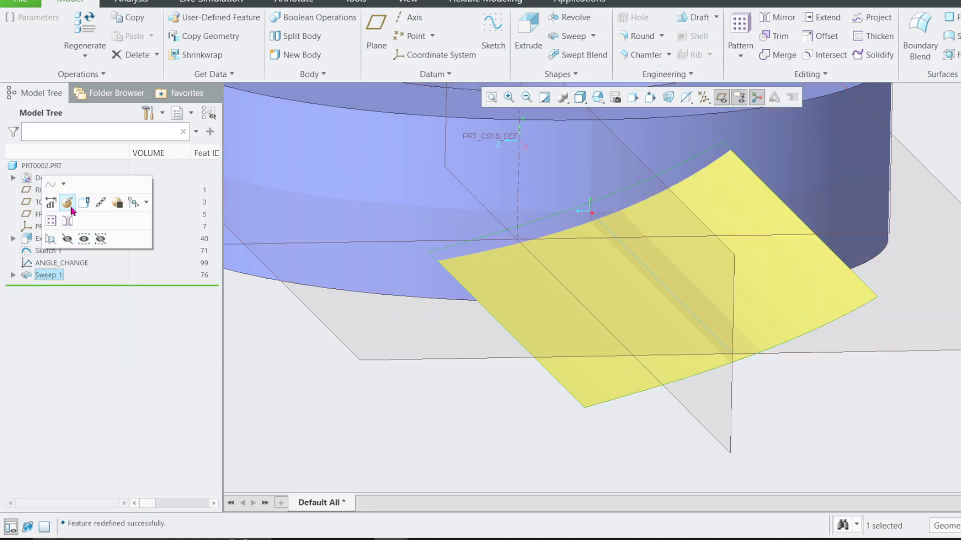
left_click(62, 203)
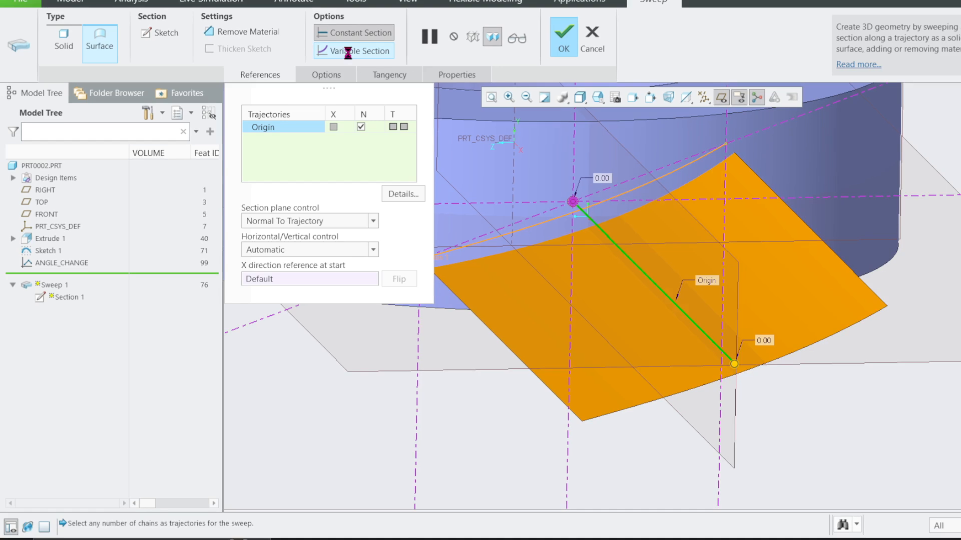
left_click(348, 52)
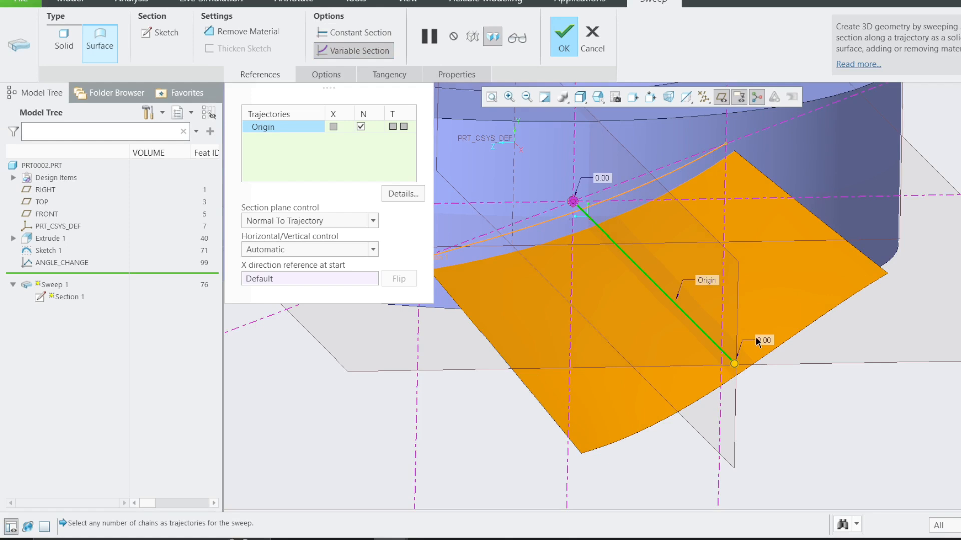
left_click(563, 35)
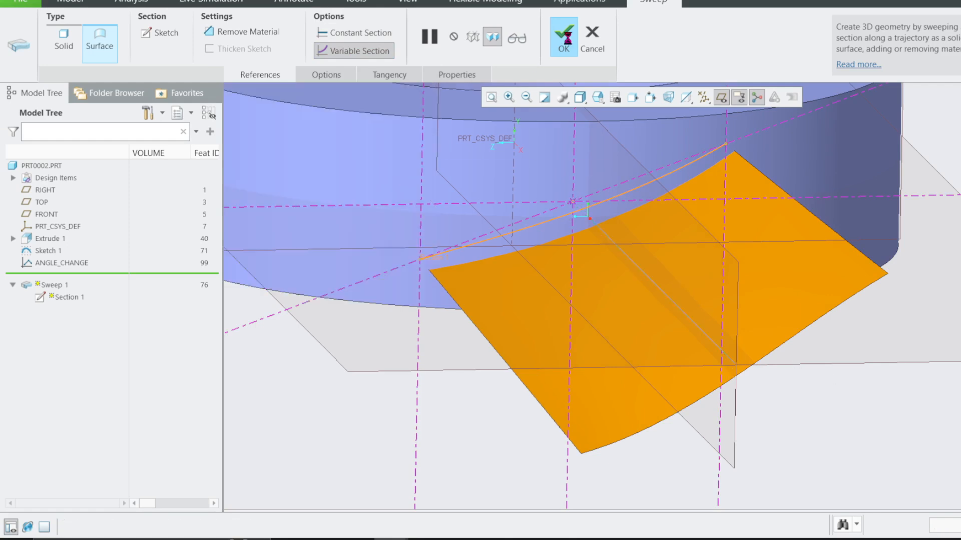
Orient the model normal to the RIGHT datum plane and examine the twist of the swept blade surface.
middle_click_drag(594, 172, 624, 218)
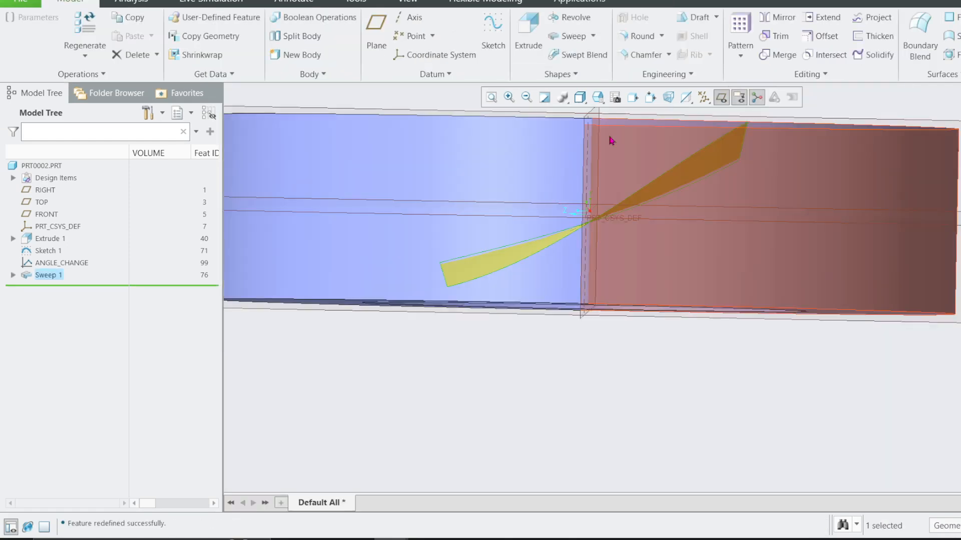
scroll(646, 265, "down", 3)
left_click(849, 180)
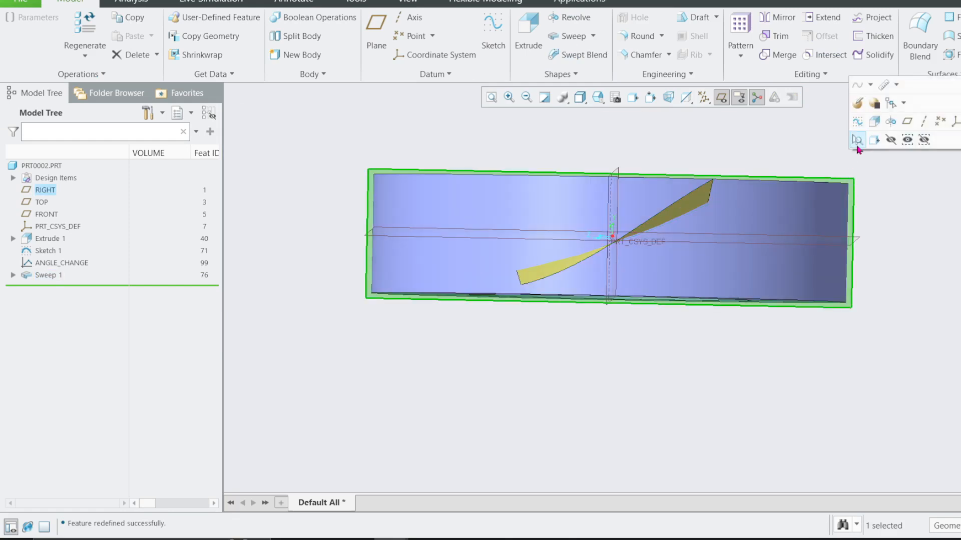
left_click(872, 143)
left_click(553, 276)
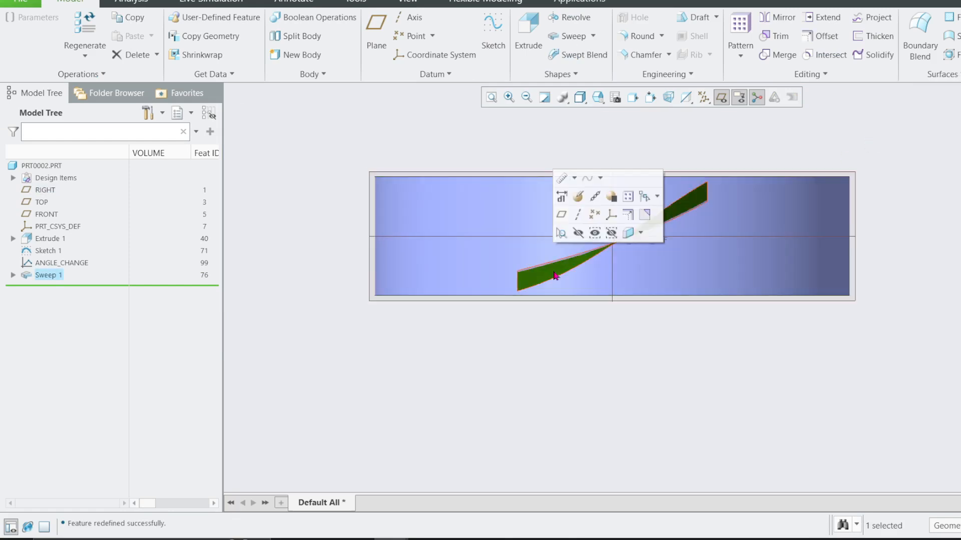
left_click(876, 162)
scroll(670, 221, "up", 2)
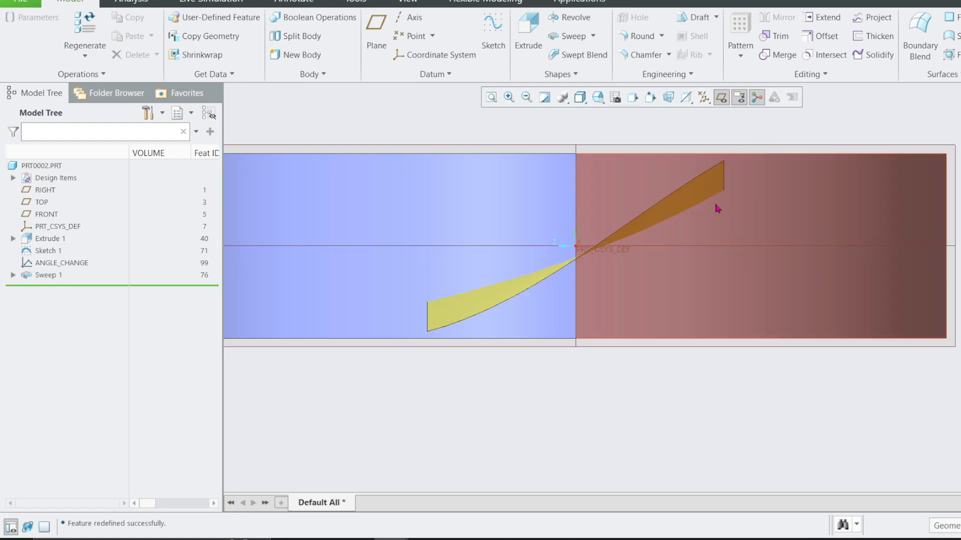
Start a sketch on the RIGHT datum plane and add the blade surface's upper outer corner vertex as a reference.
left_click(747, 148)
left_click(754, 88)
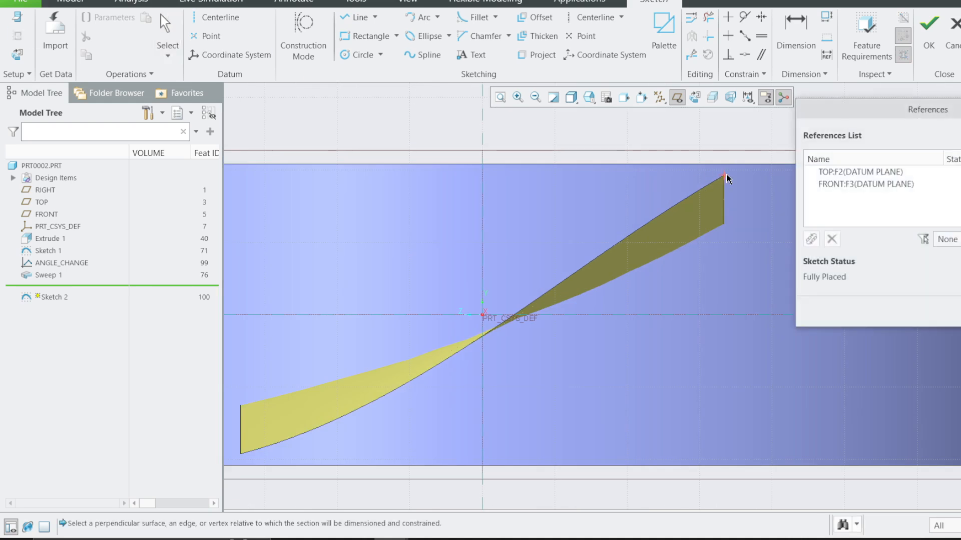
left_click(725, 176)
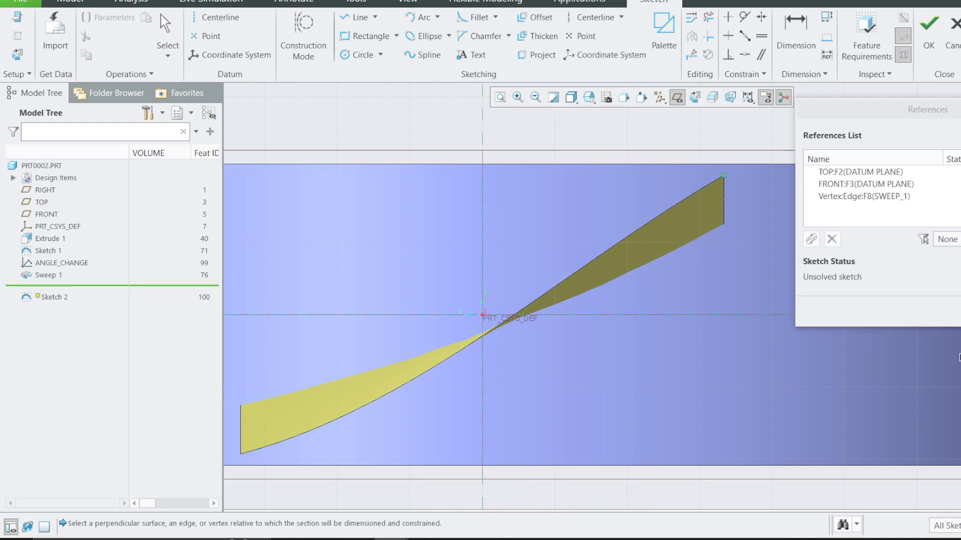
left_click(952, 312)
Sketch a centerline from the blade's upper corner vertex through the origin.
left_click(595, 17)
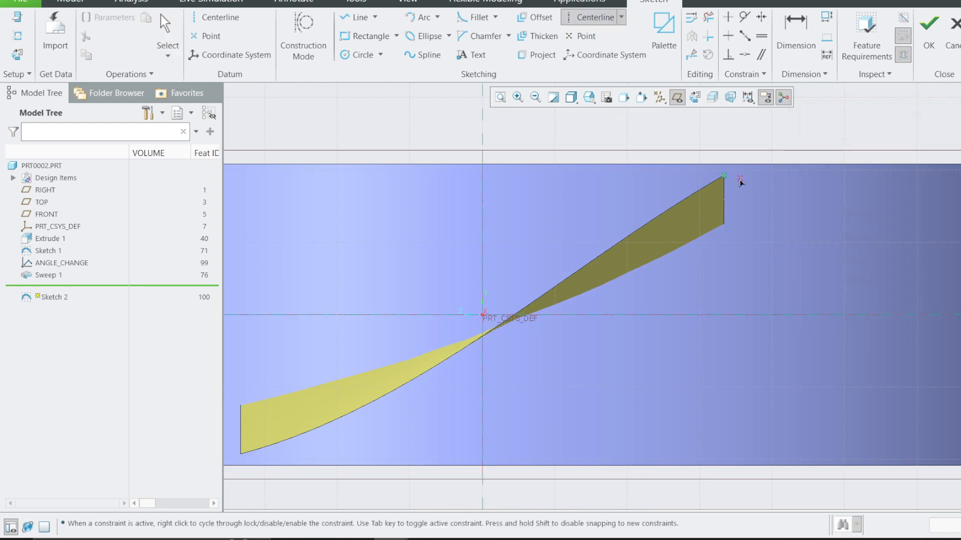
left_click(724, 176)
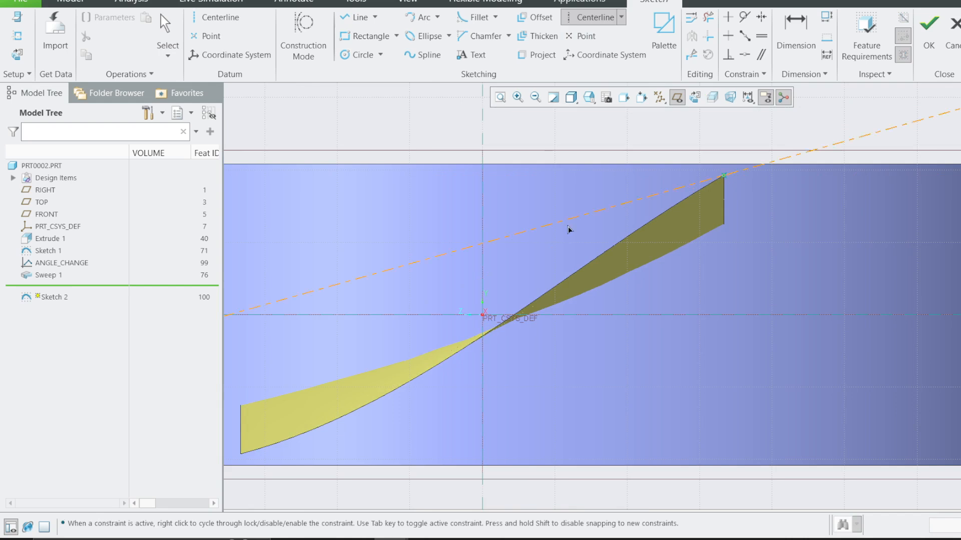
left_click(482, 316)
middle_click(483, 317)
Dimension the angle between the inclined centerline and the horizontal reference as a reference dimension.
left_click(795, 35)
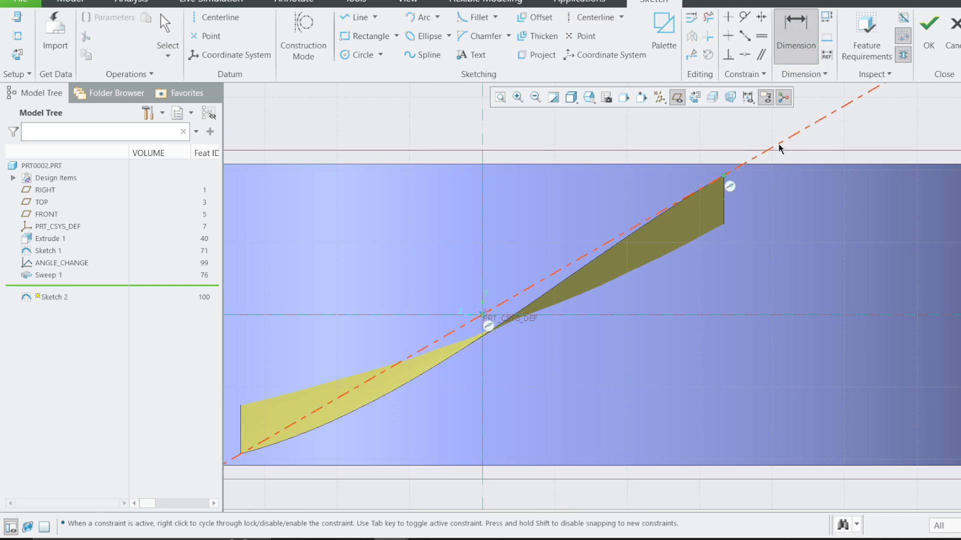
left_click(741, 313)
middle_click(820, 235)
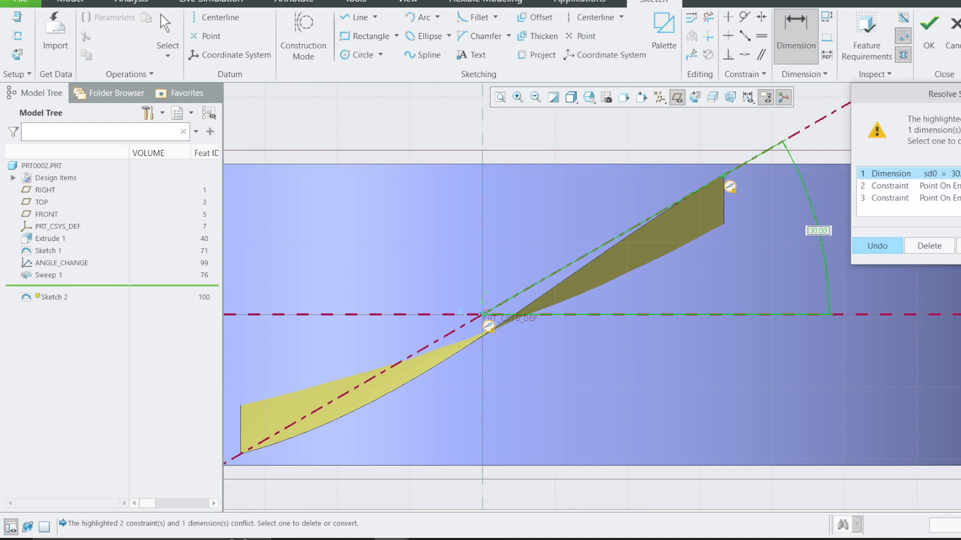
left_click(871, 245)
scroll(842, 234, "down", 2)
scroll(750, 248, "up", 2)
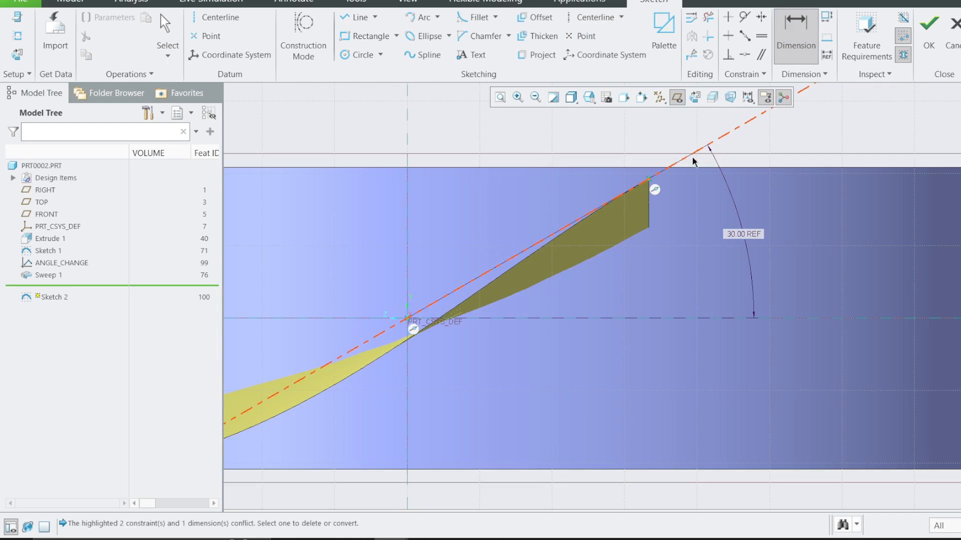
Add a small circle about 4.1 in diameter above the hub, beside the blade, and finish the angle-check sketch.
left_click(929, 35)
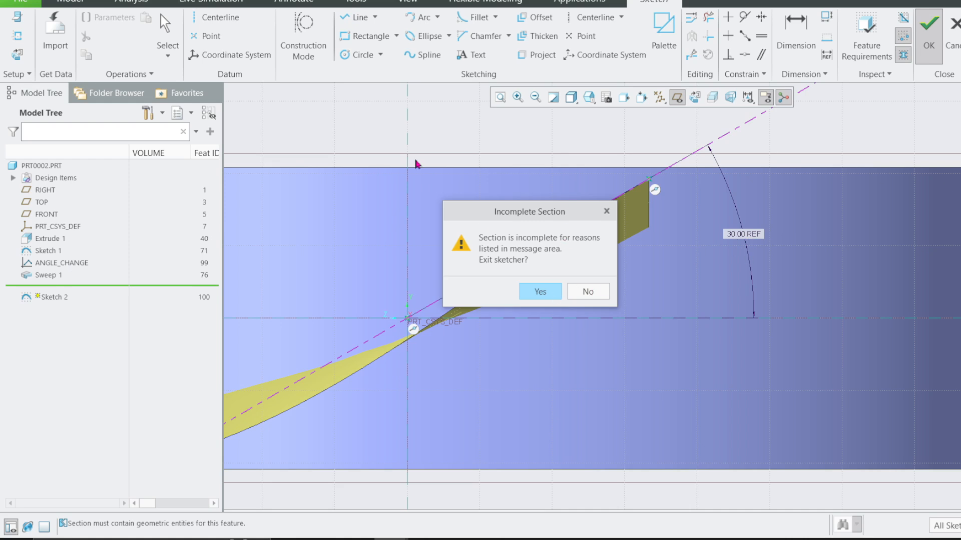
left_click(329, 59)
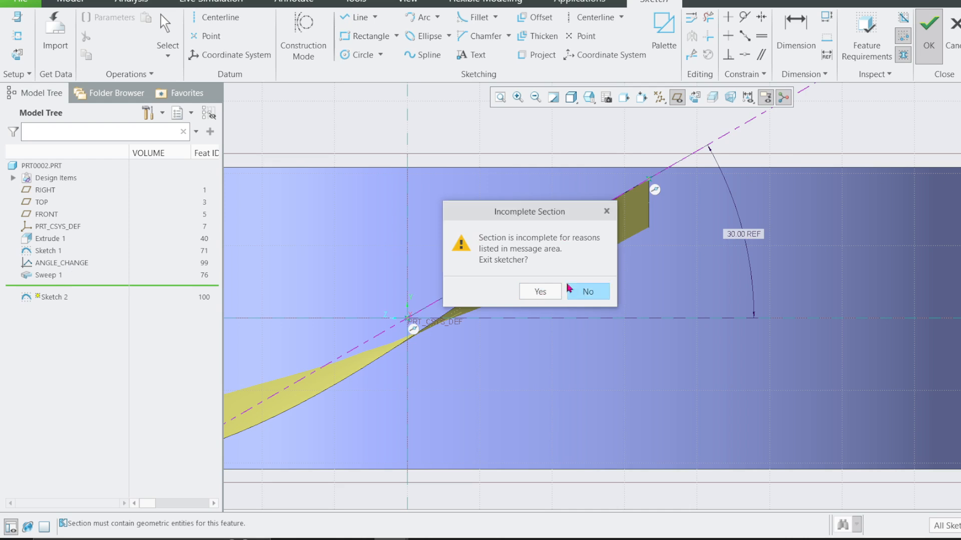
left_click(580, 291)
left_click(358, 55)
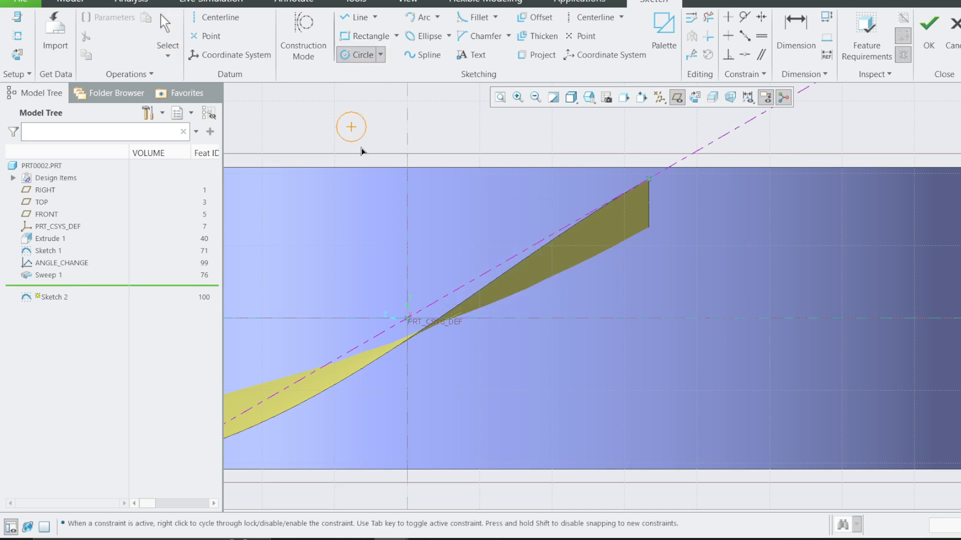
middle_click(687, 164)
left_click(927, 30)
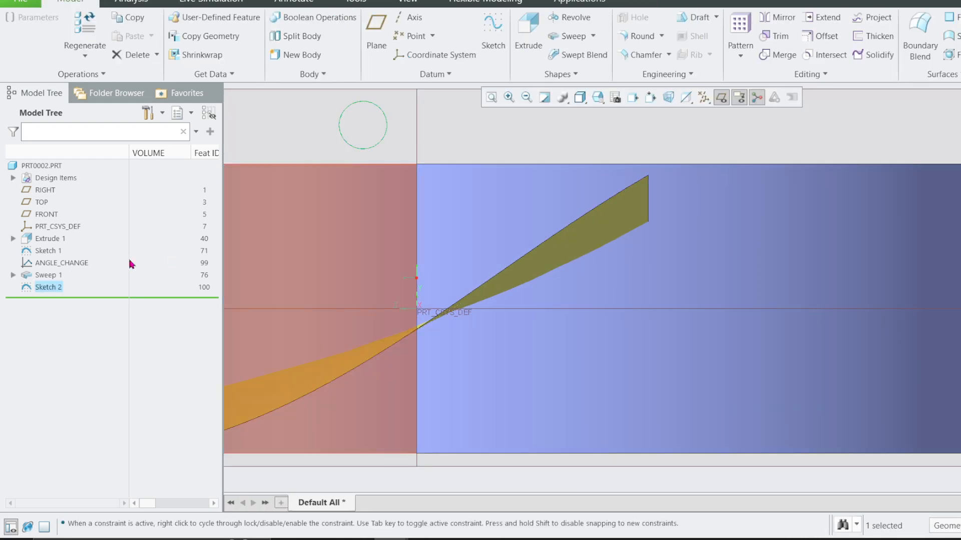
Redefine the ANGLE_CHANGE graph's section so that the graph line's far end has a height of 35.
left_click(66, 265)
left_click(83, 196)
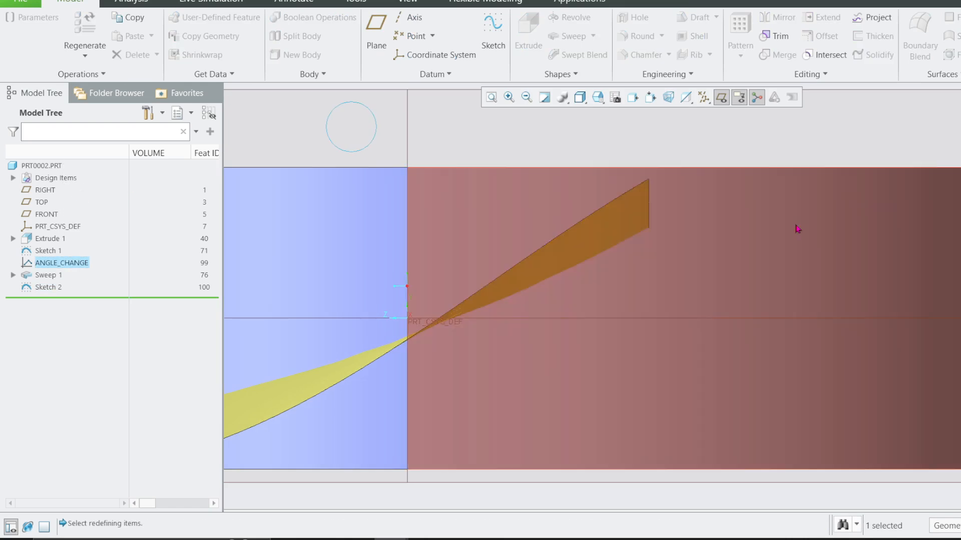
left_click(797, 229)
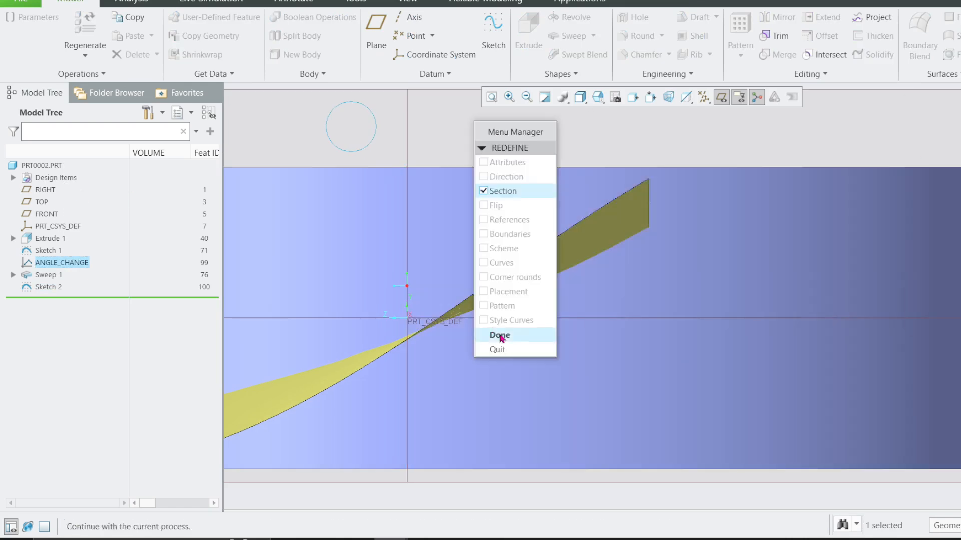
left_click(499, 335)
left_click(767, 107)
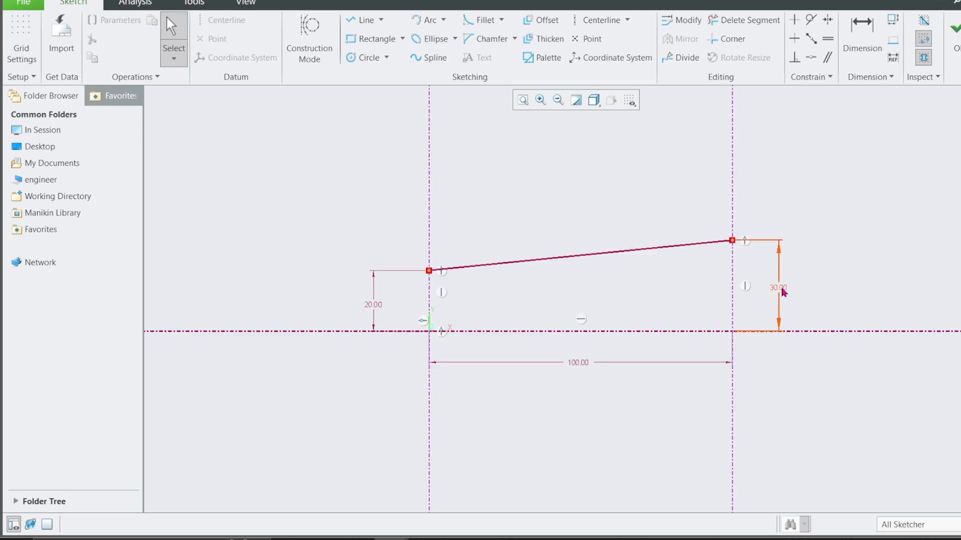
double_click(781, 285)
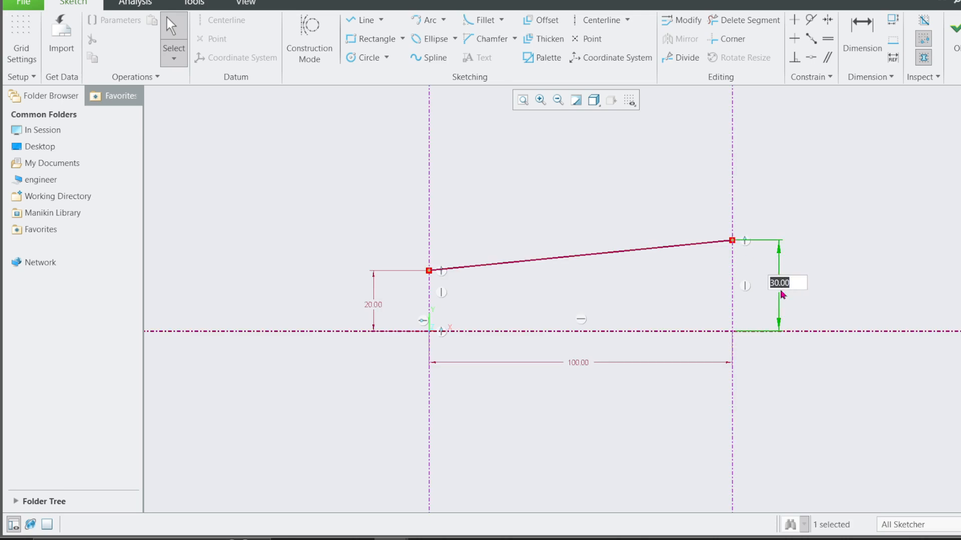
type("35")
key("Return")
left_click(956, 39)
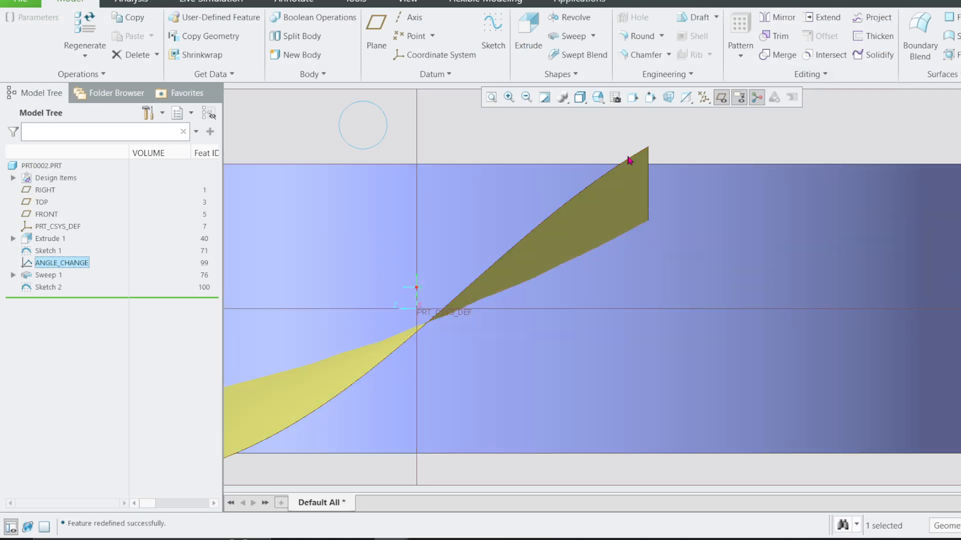
Reopen the angle-check sketch, read the centerline's reference angle, and quit without changes.
left_click(377, 145)
left_click(377, 148)
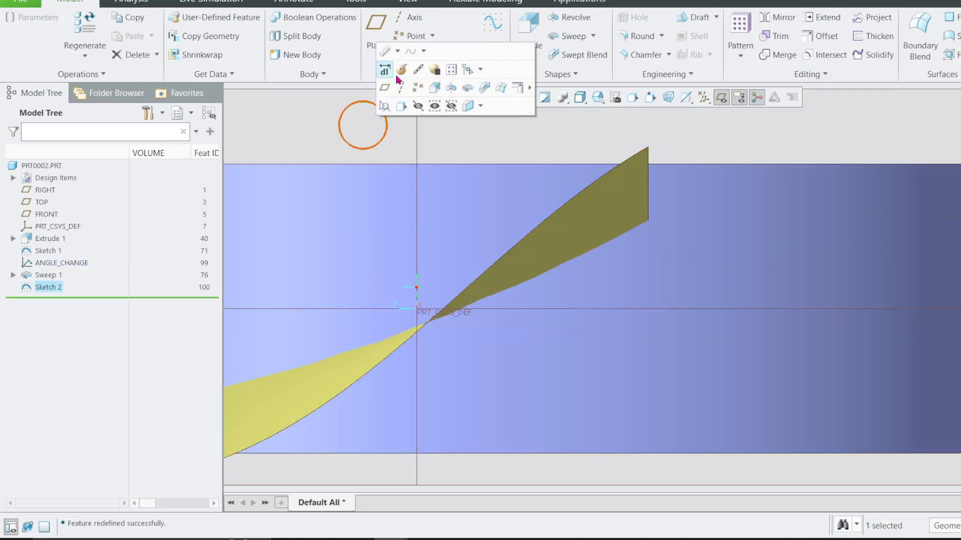
left_click(384, 69)
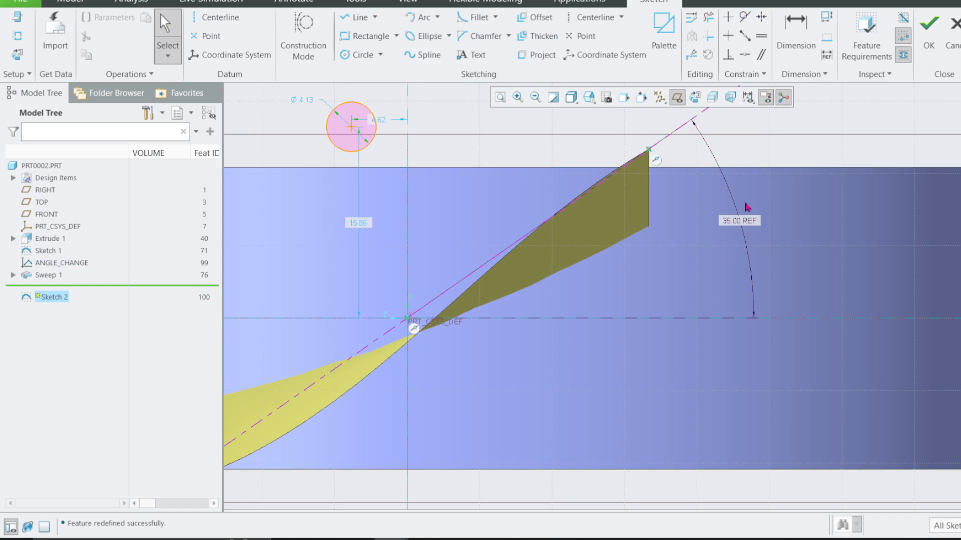
left_click(952, 40)
left_click(577, 286)
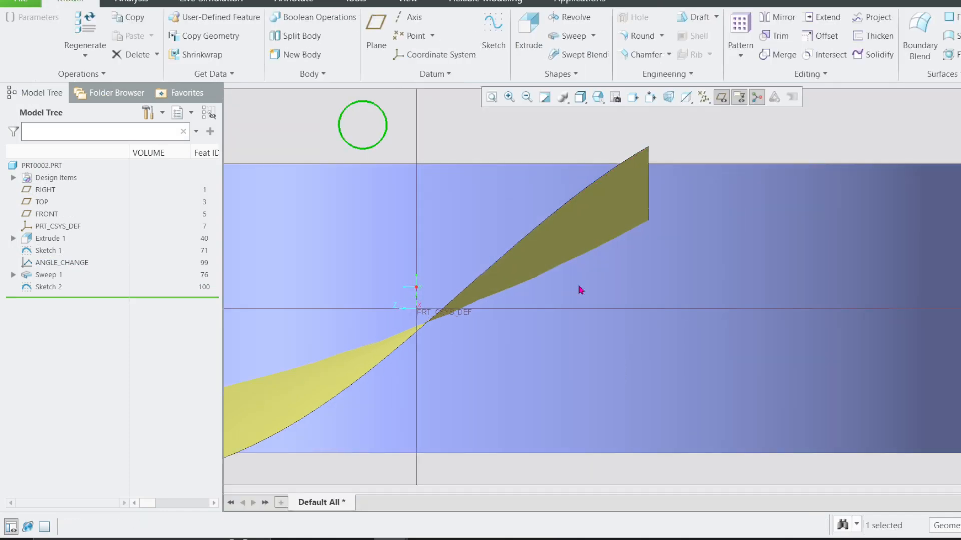
Delete the angle-check sketch, Sketch 2.
left_click(47, 288)
right_click(47, 288)
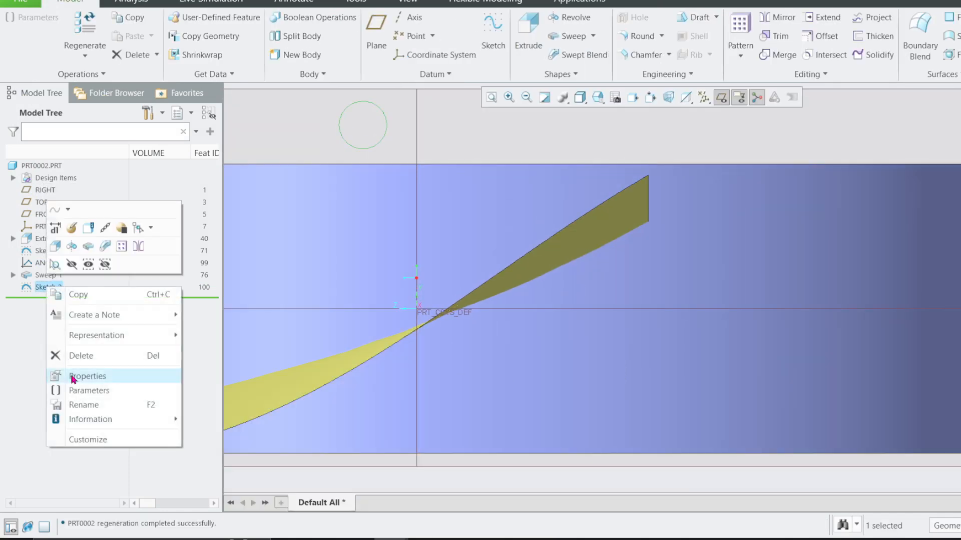
left_click(75, 356)
left_click(500, 283)
Orient the model normal to the hub's top face and examine the blade's outline and width.
scroll(534, 252, "up", 3)
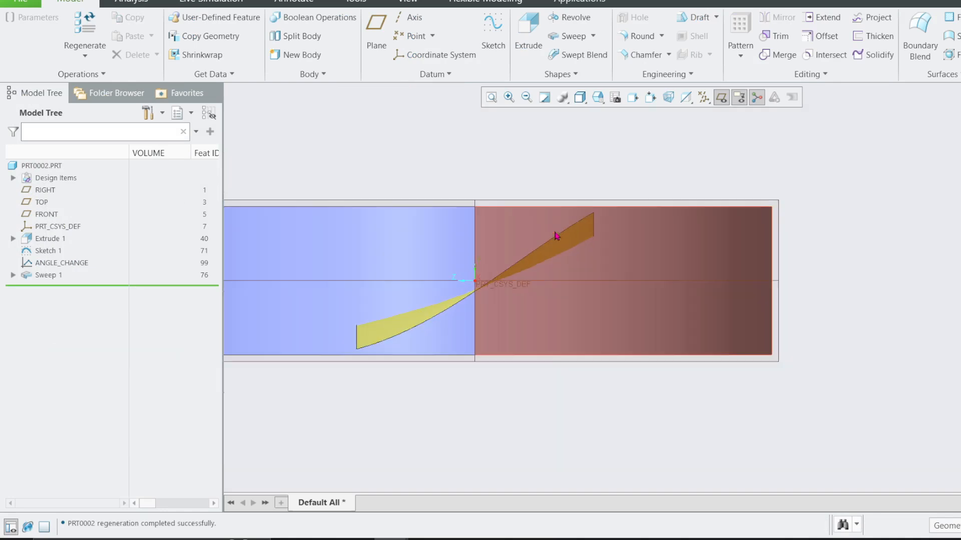
key("ctrl+d")
left_click(568, 175)
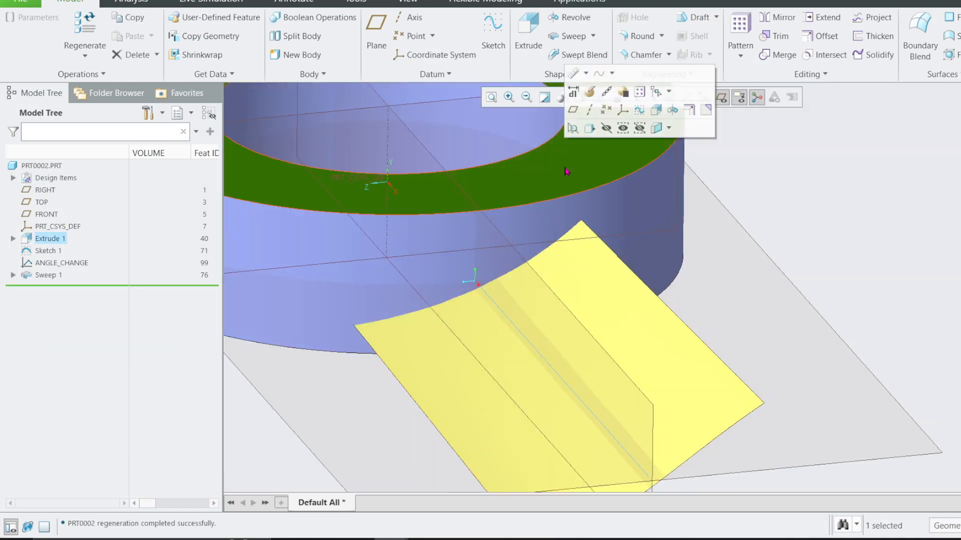
left_click(589, 131)
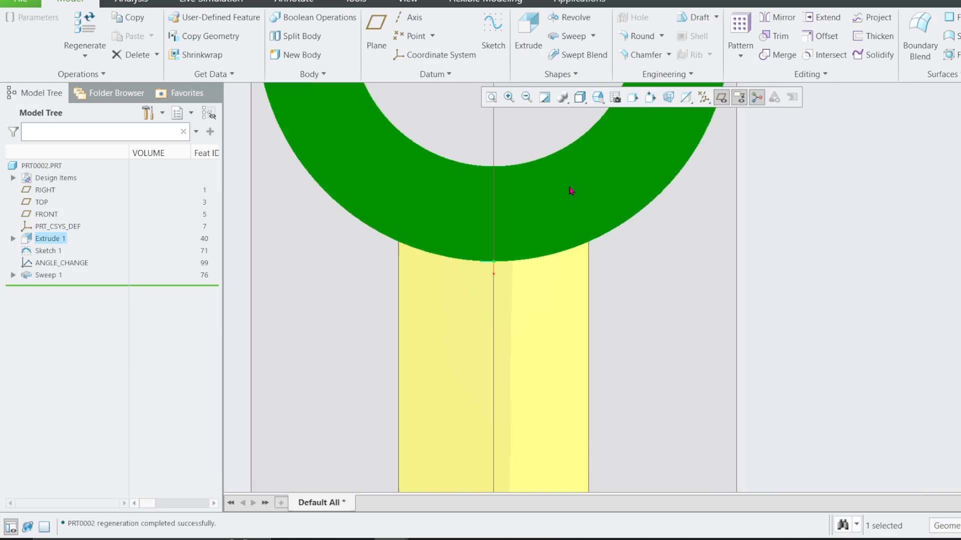
scroll(647, 219, "up", 1)
scroll(605, 315, "down", 3)
scroll(586, 239, "up", 1)
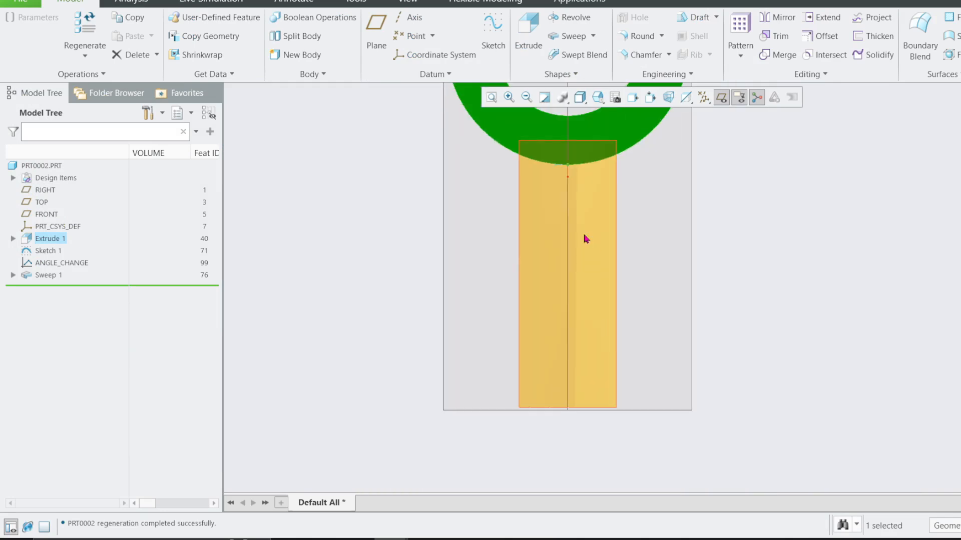
left_click(396, 269)
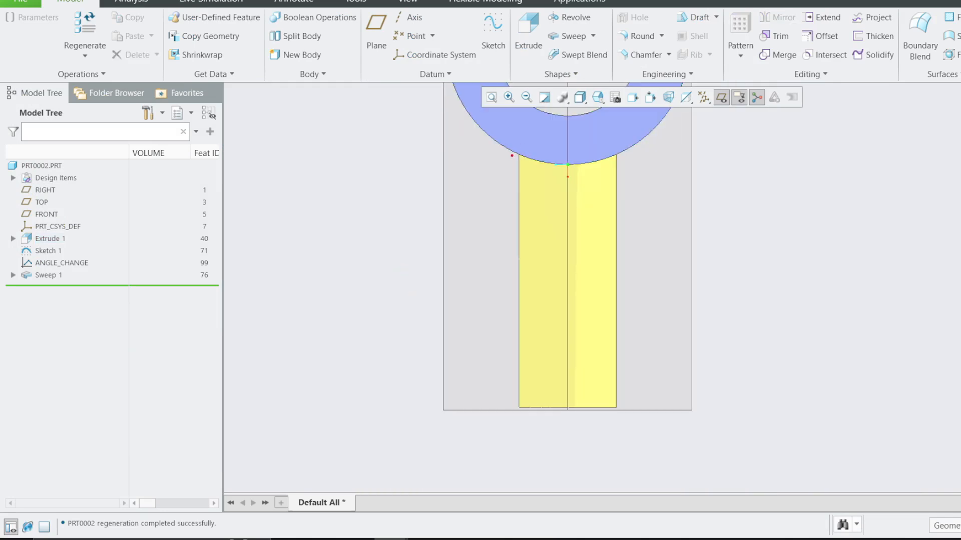
mouse_move(520, 178)
left_mouse_down()
mouse_move(513, 237)
mouse_move(454, 353)
mouse_move(569, 406)
mouse_move(654, 402)
mouse_move(727, 382)
mouse_move(689, 274)
mouse_move(608, 165)
mouse_move(516, 157)
left_mouse_up()
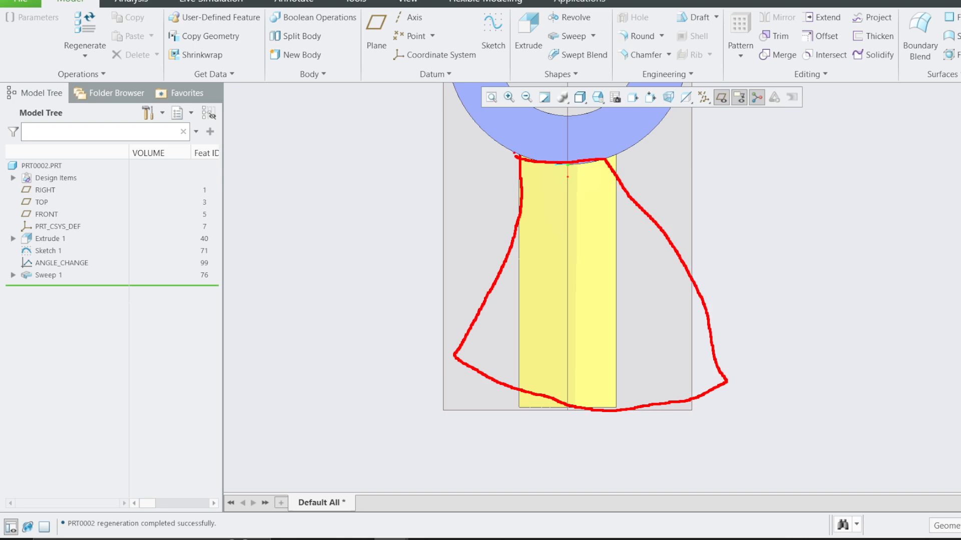
left_click_drag(549, 172, 549, 267)
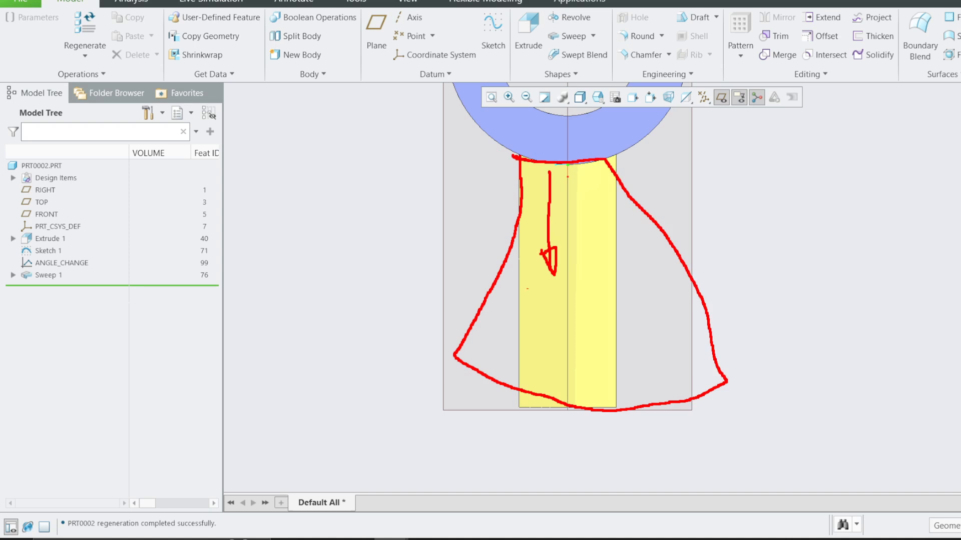
mouse_move(491, 289)
left_mouse_down()
mouse_move(552, 303)
mouse_move(681, 266)
mouse_move(648, 284)
mouse_move(498, 291)
left_mouse_up()
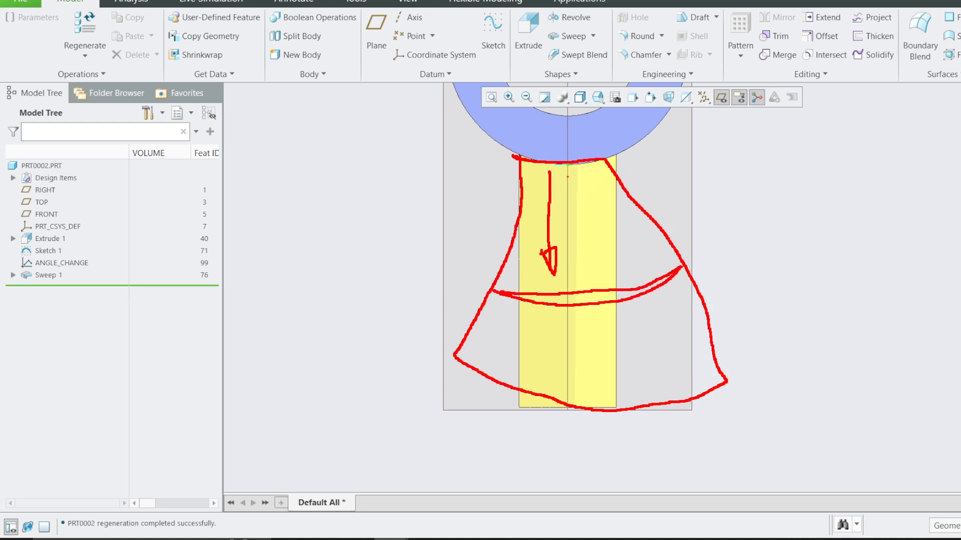
key("Escape")
Examine the width dimensions in the Sweep 1 section sketch, and leave the sketch and the sweep without changes.
middle_click_drag(718, 269, 714, 177)
left_click(39, 276)
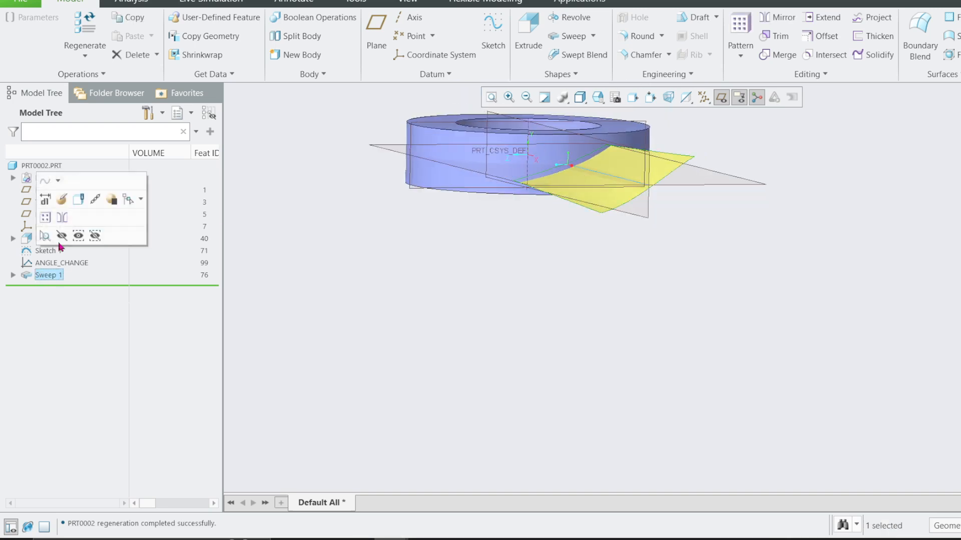
left_click(65, 199)
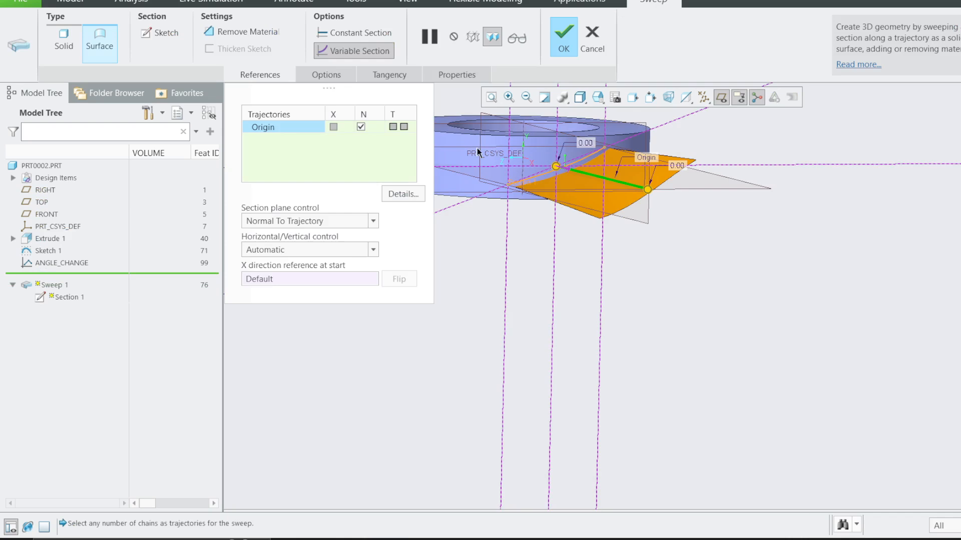
left_click(159, 32)
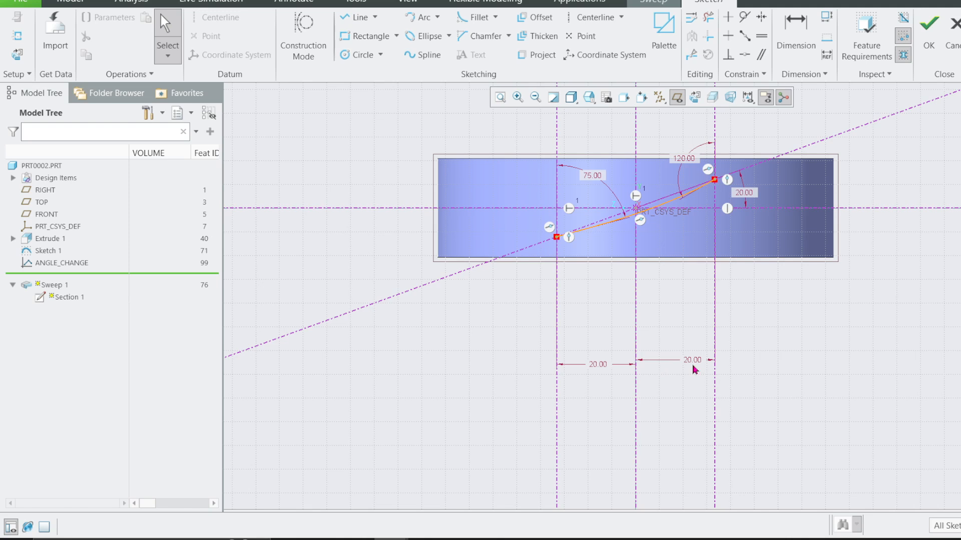
left_click(953, 25)
left_click(584, 287)
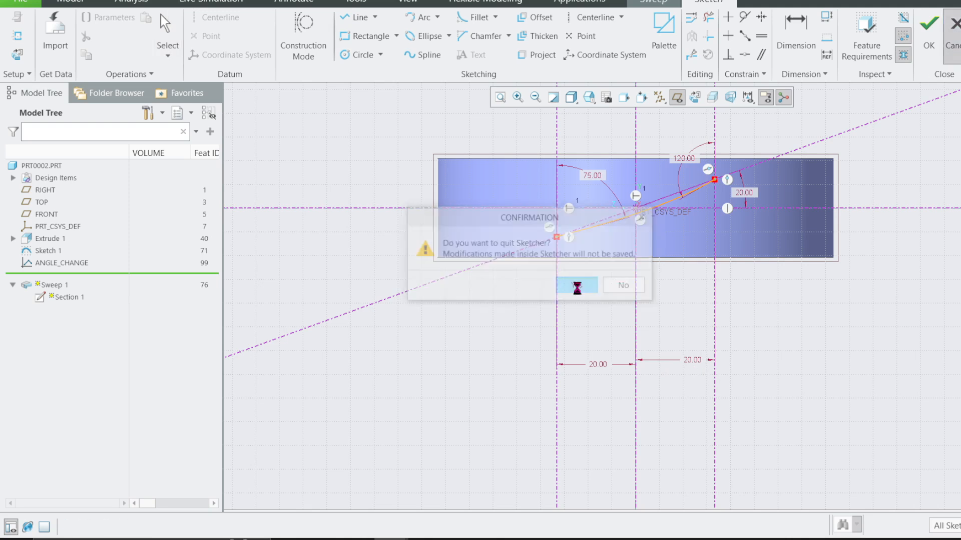
left_click(592, 37)
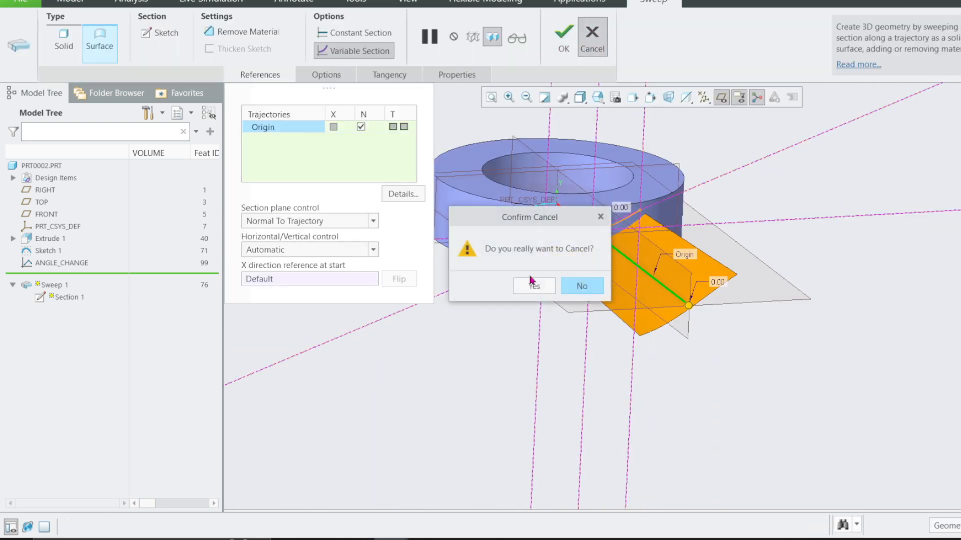
left_click(582, 286)
Start a second named datum graph feature and place a coordinate system in its sketch.
left_click(434, 74)
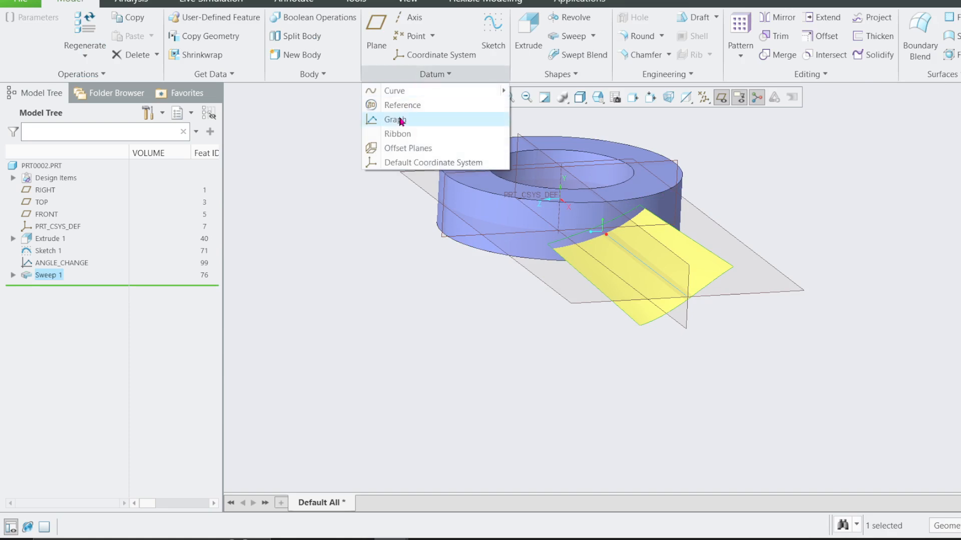
left_click(398, 119)
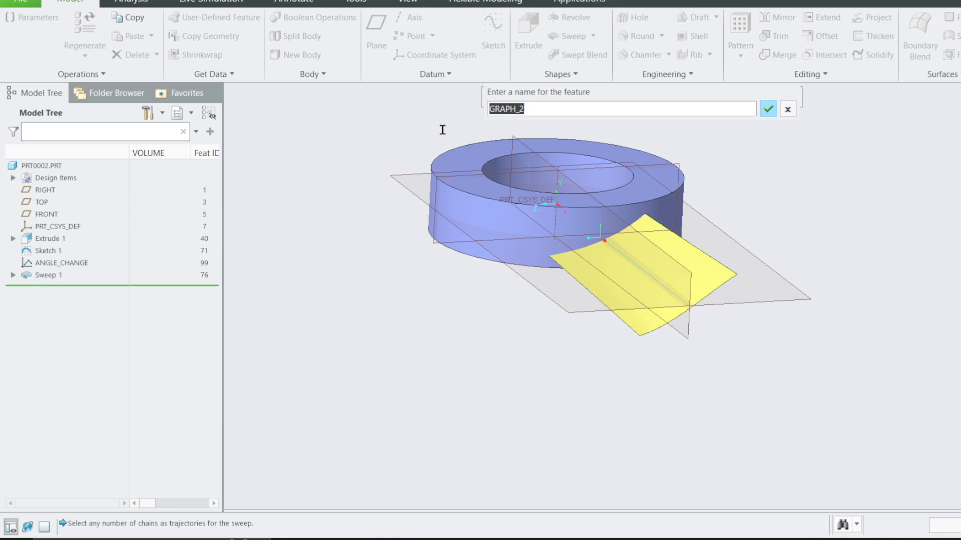
type("side1")
key("Return")
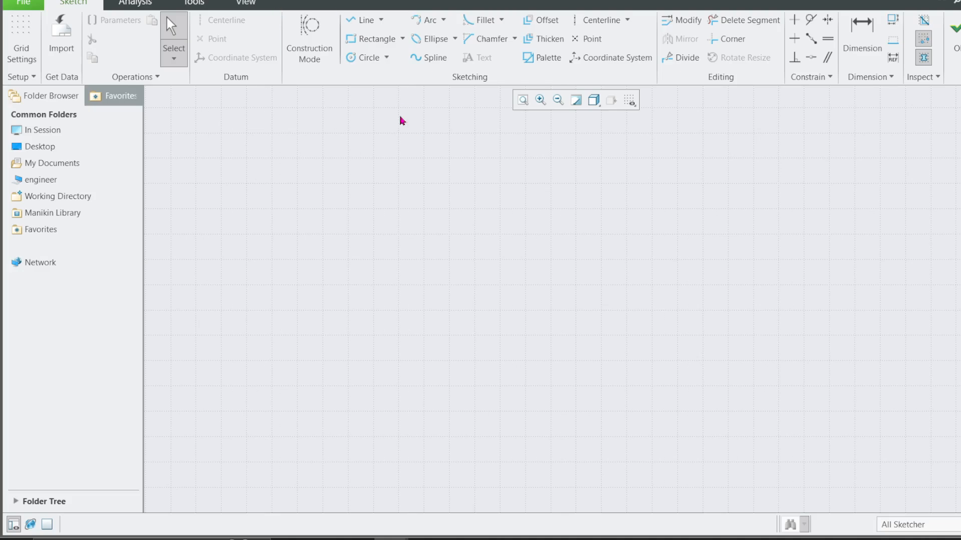
left_click(592, 59)
left_click(236, 166)
scroll(325, 356, "up", 2)
middle_click(325, 355)
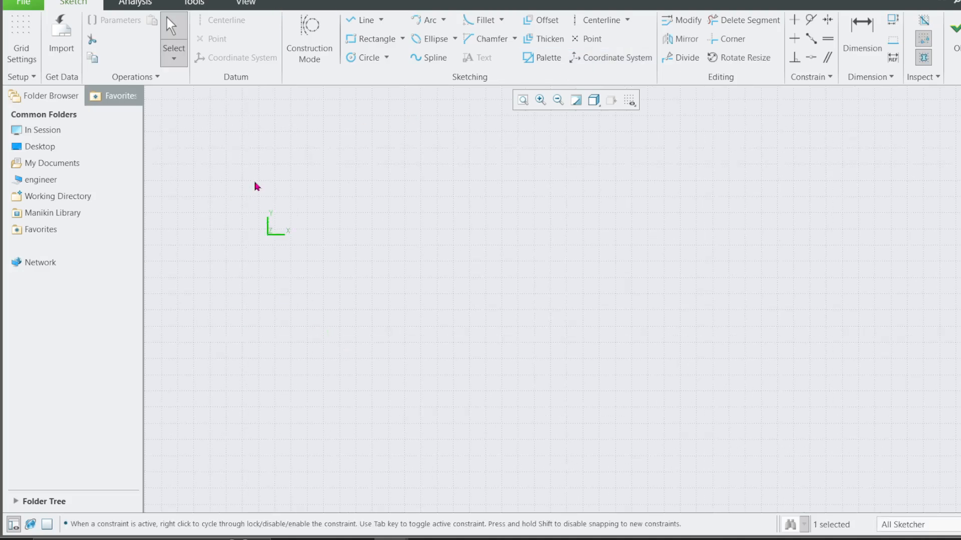
Sketch a vertical and a horizontal centerline through the graph's coordinate system origin.
left_click(600, 22)
left_click(269, 235)
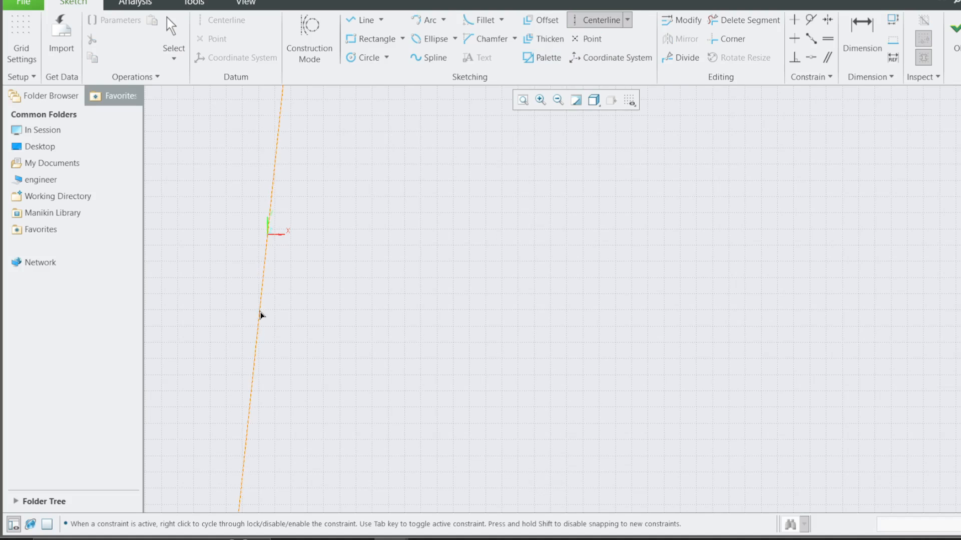
left_click(268, 317)
middle_click(268, 317)
left_click(736, 21)
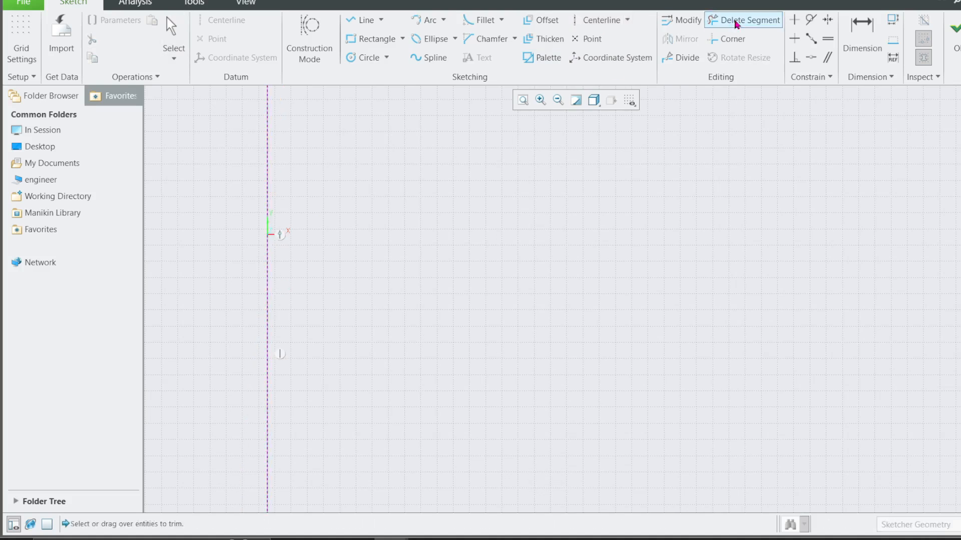
left_click(600, 20)
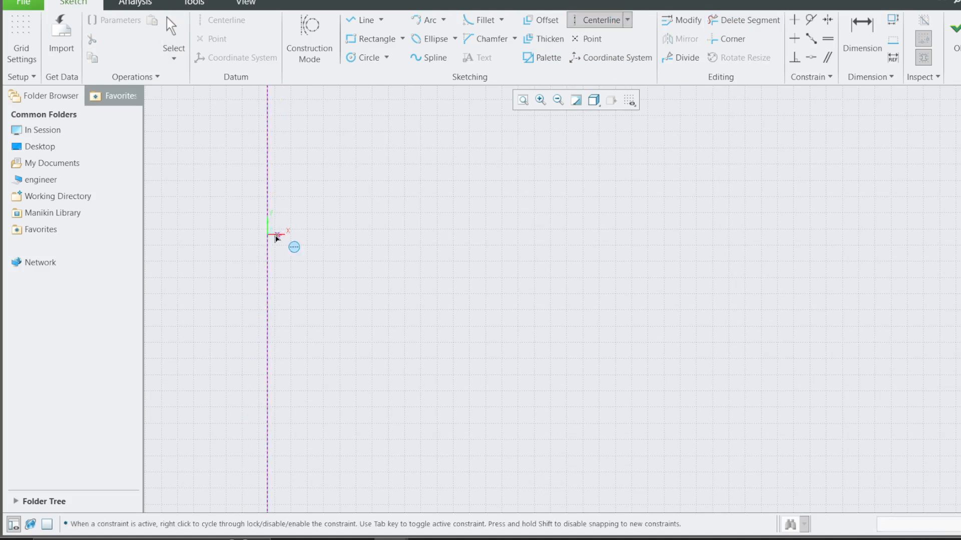
left_click(268, 234)
left_click(622, 241)
Sketch a second vertical centerline about 27.8 from the coordinate system in the positive X direction.
left_click(718, 234)
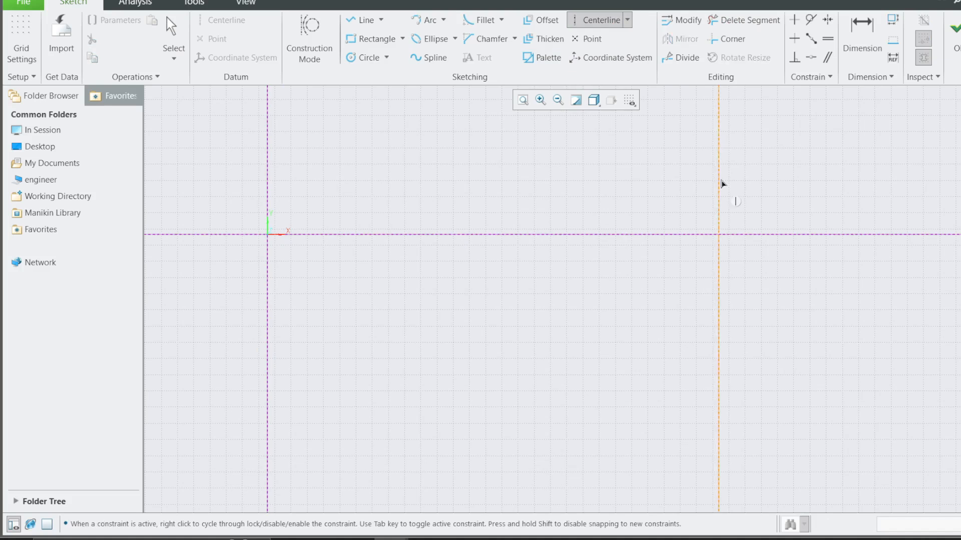
left_click(728, 343)
middle_click(727, 345)
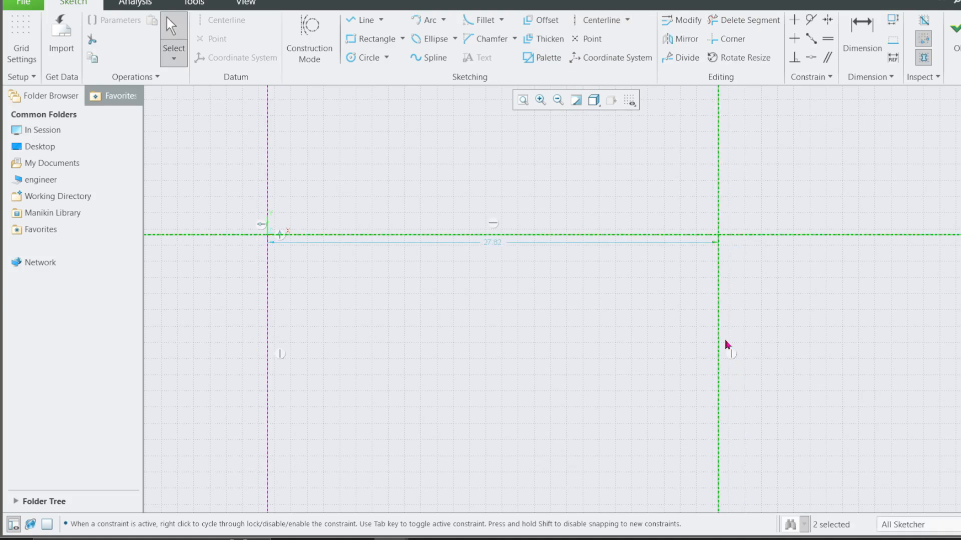
Set the distance between the two vertical centerlines to 100.
double_click(498, 245)
type("100")
key("Return")
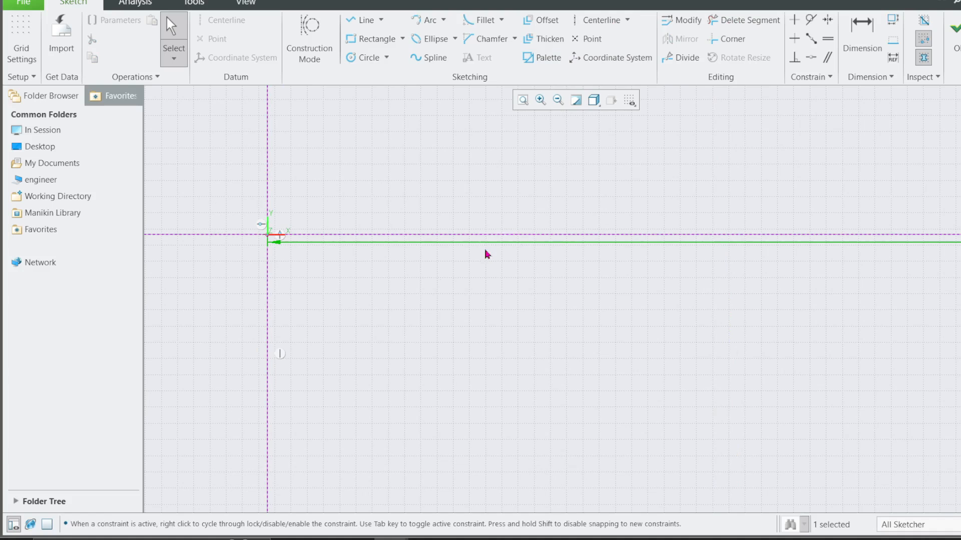
Sketch a two-point spline rising from the first vertical centerline to the second, starting about 18.5 above the horizontal centerline.
scroll(381, 285, "up", 6)
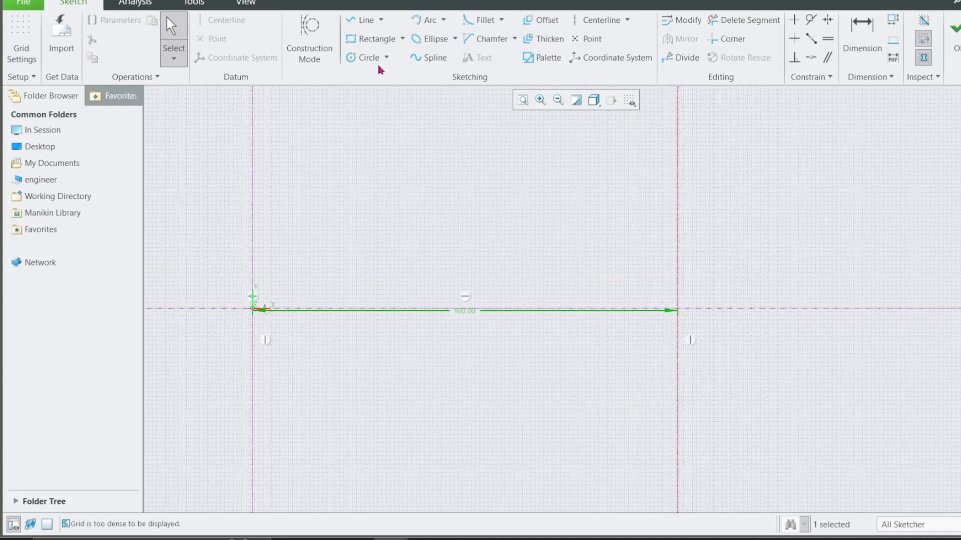
left_click(428, 57)
left_click(253, 230)
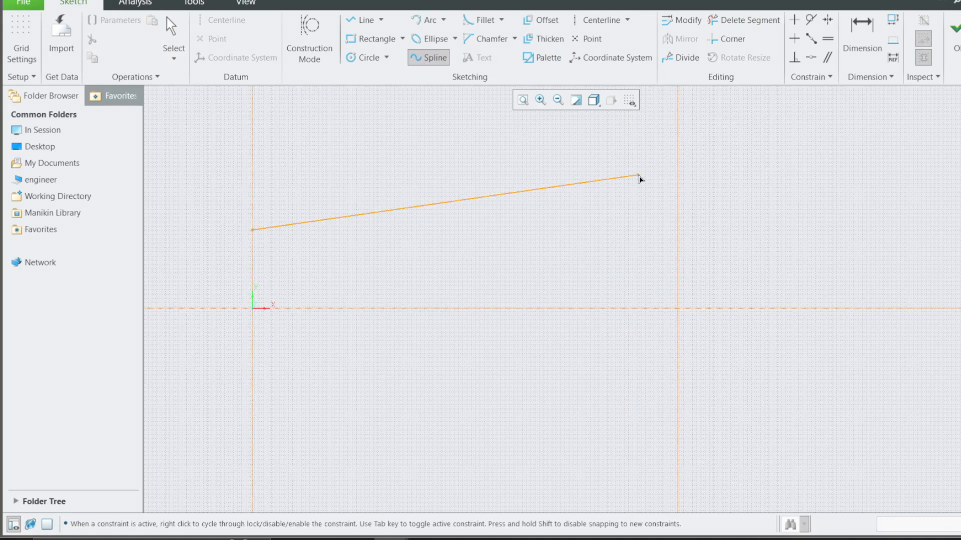
left_click(678, 162)
middle_click(678, 162)
middle_click(677, 162)
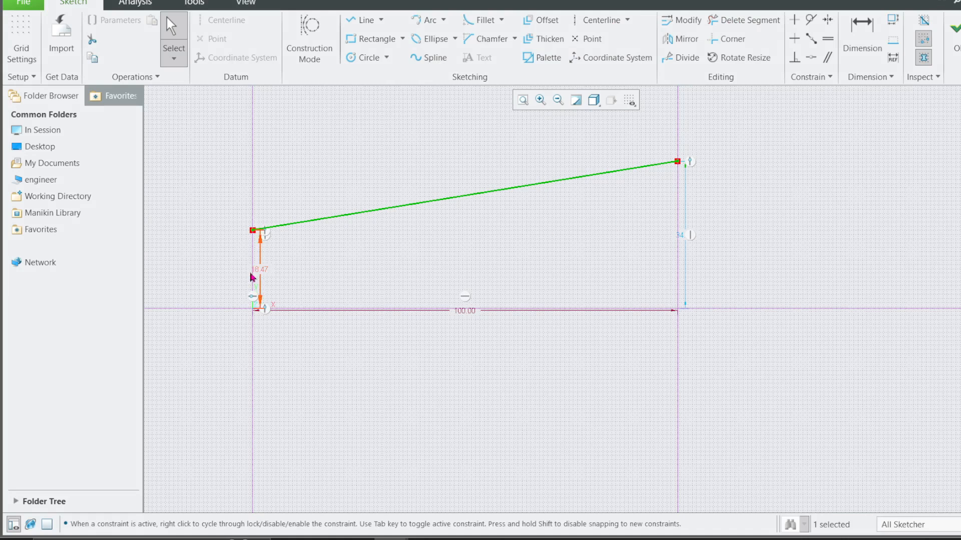
Move the spline's start height dimension clear of the geometry and set it to 20.
left_click_drag(260, 273, 222, 283)
double_click(222, 283)
type("2")
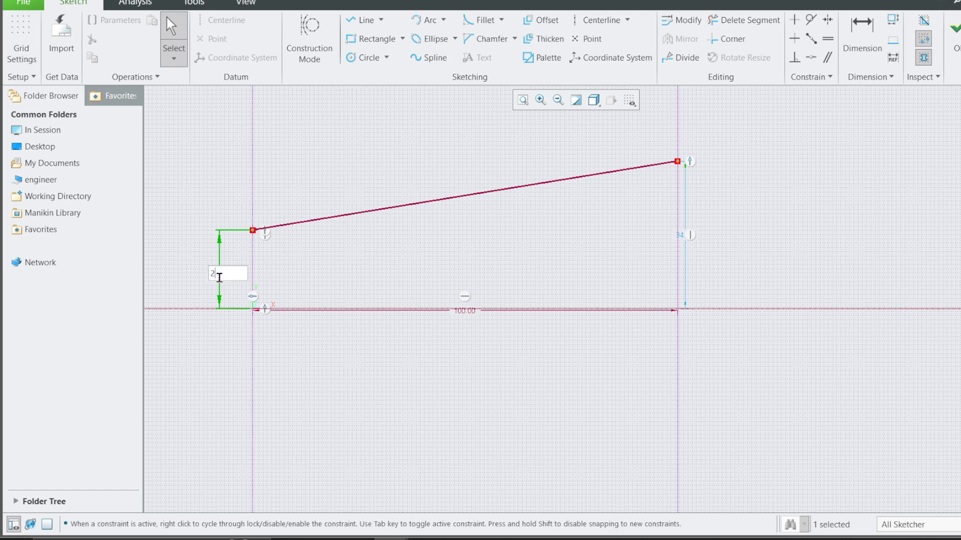
type("0")
key("Return")
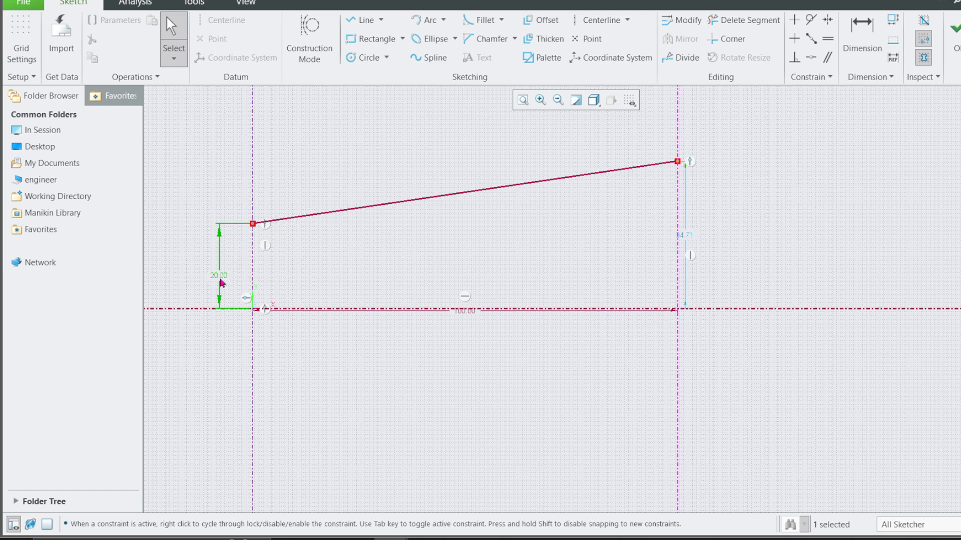
Set the spline's end height to 75 and place its dimension clear of the second vertical centerline.
double_click(685, 235)
type("75")
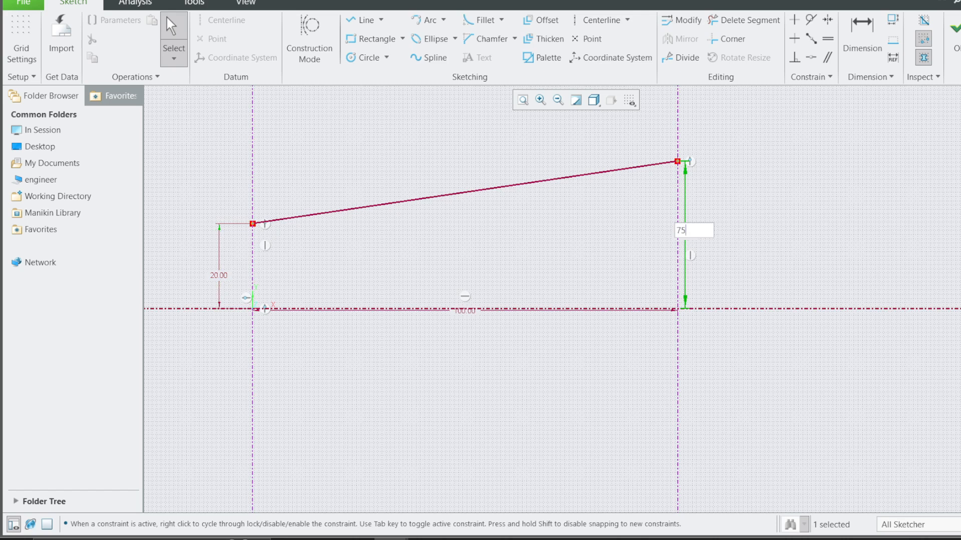
key("Return")
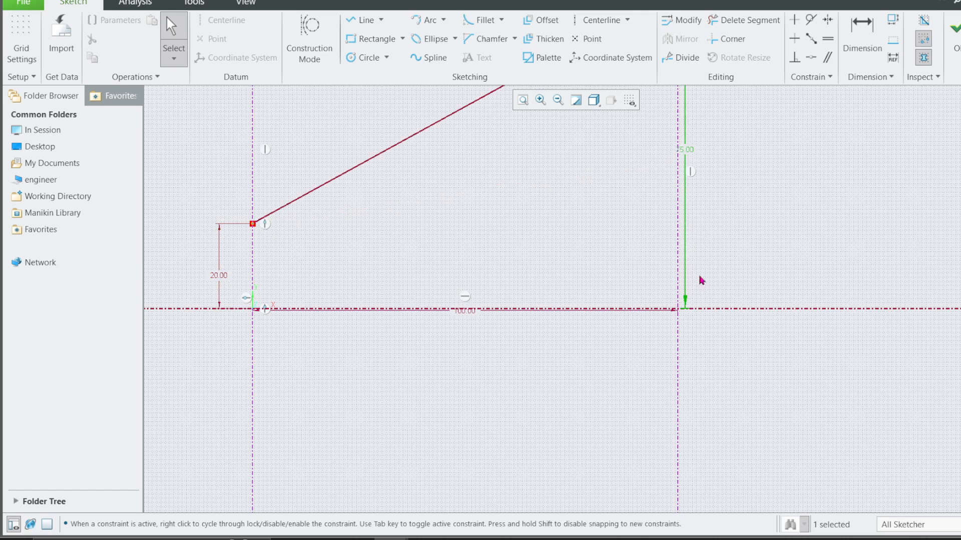
scroll(665, 304, "up", 2)
left_click_drag(679, 208, 771, 216)
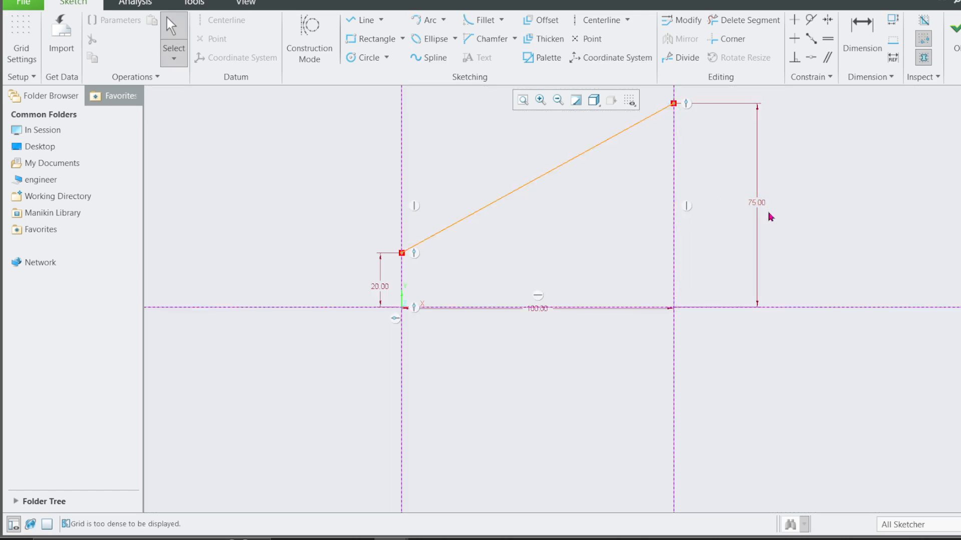
Add an angular dimension of 120 degrees between the first vertical centerline and the spline at its start point.
scroll(527, 165, "down", 1)
left_click(861, 35)
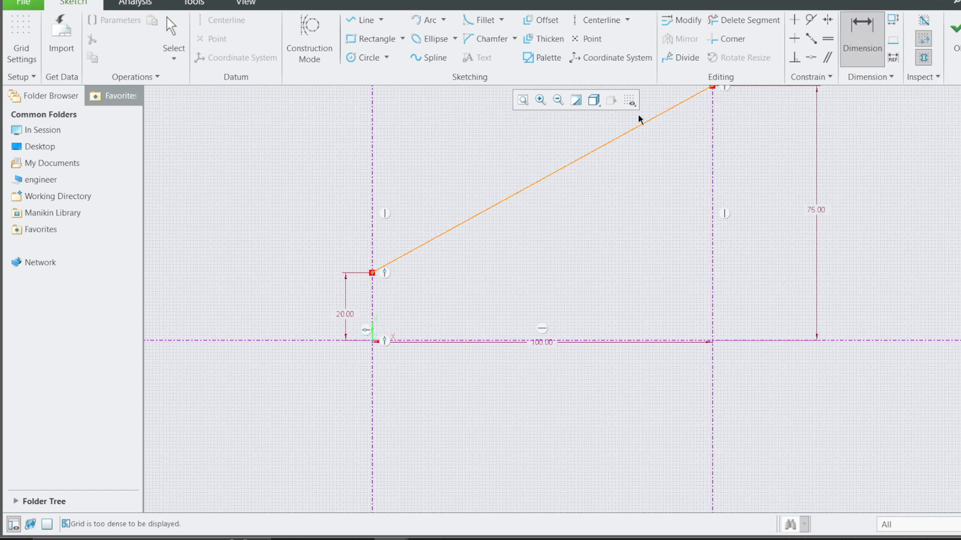
left_click(372, 309)
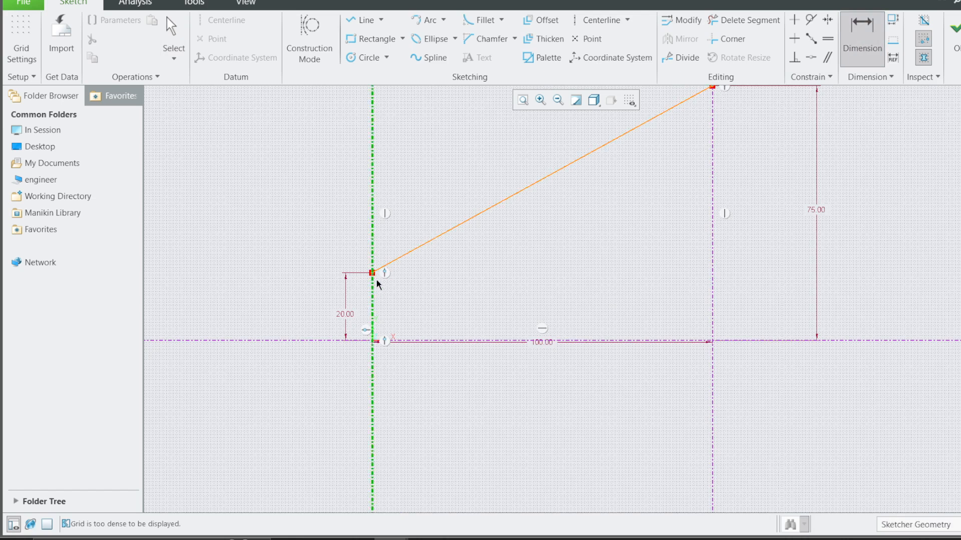
left_click(401, 261)
middle_click(390, 296)
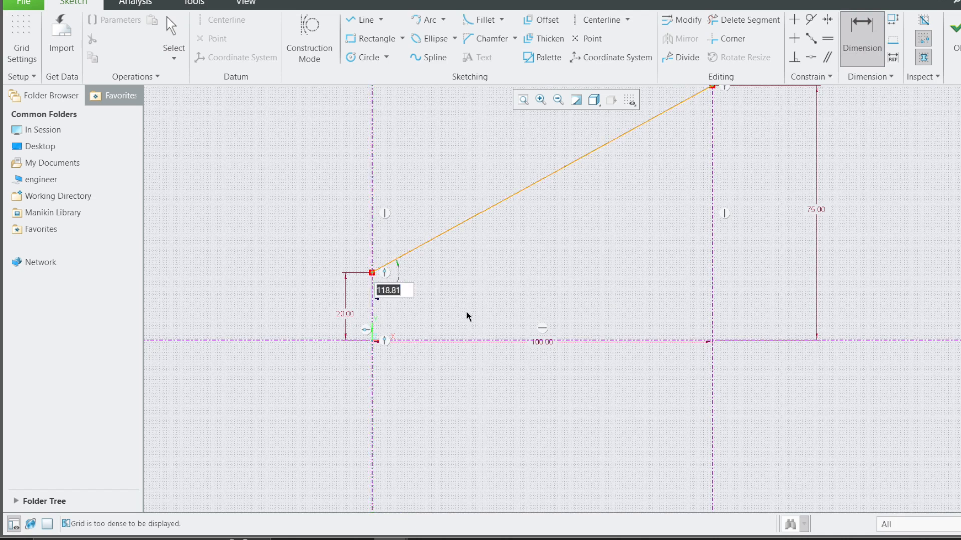
type("120")
key("Return")
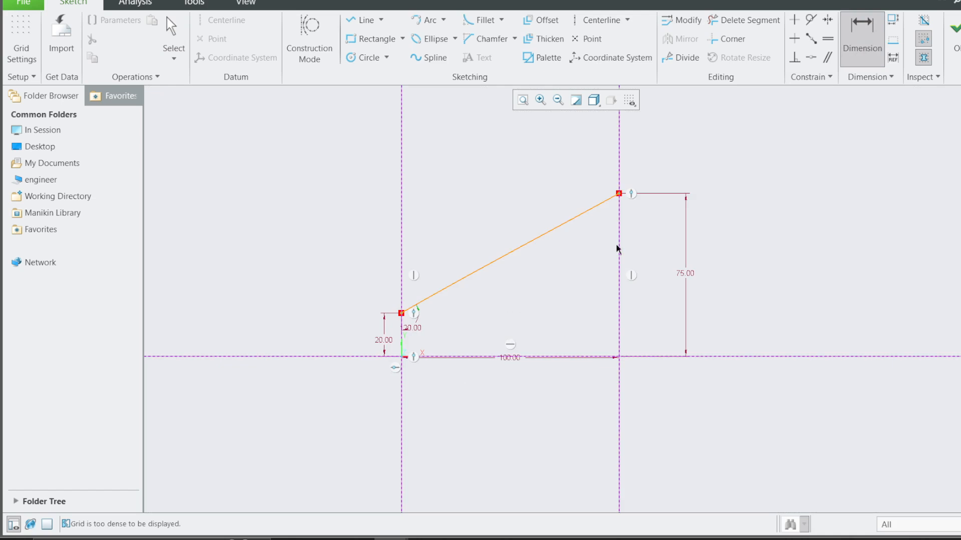
Add an angular dimension of 130 degrees between the second vertical centerline and the spline at its end point.
scroll(615, 241, "up", 2)
left_click(594, 182)
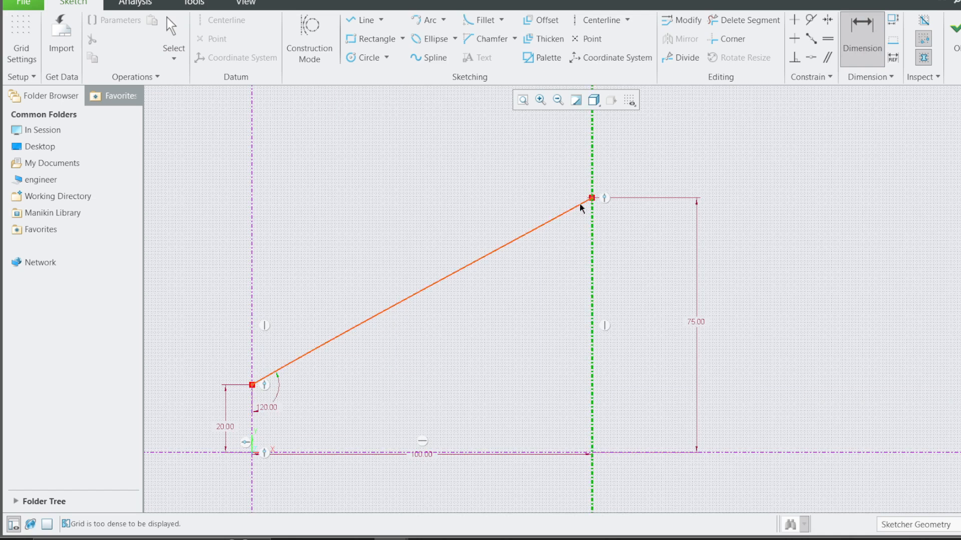
left_click(579, 203)
middle_click(600, 194)
type("13")
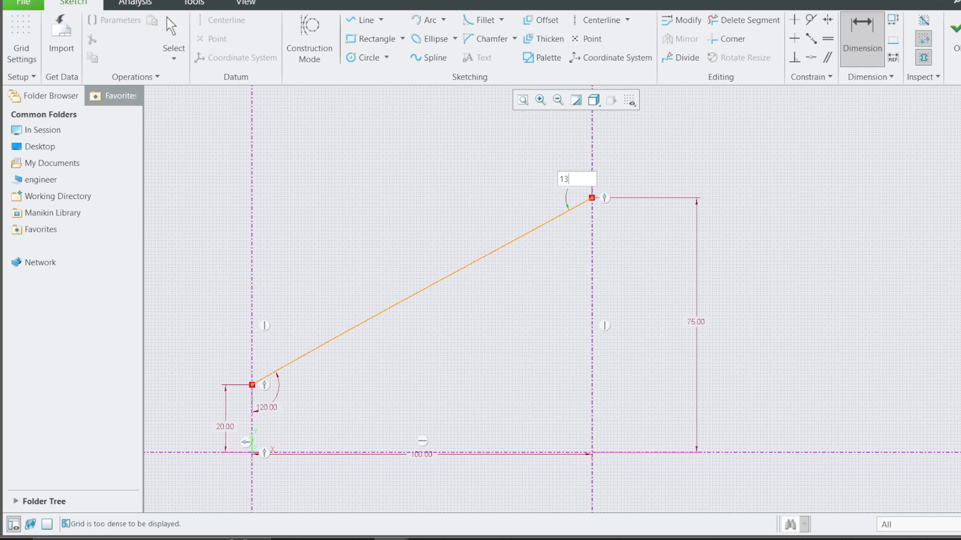
type("0")
key("Return")
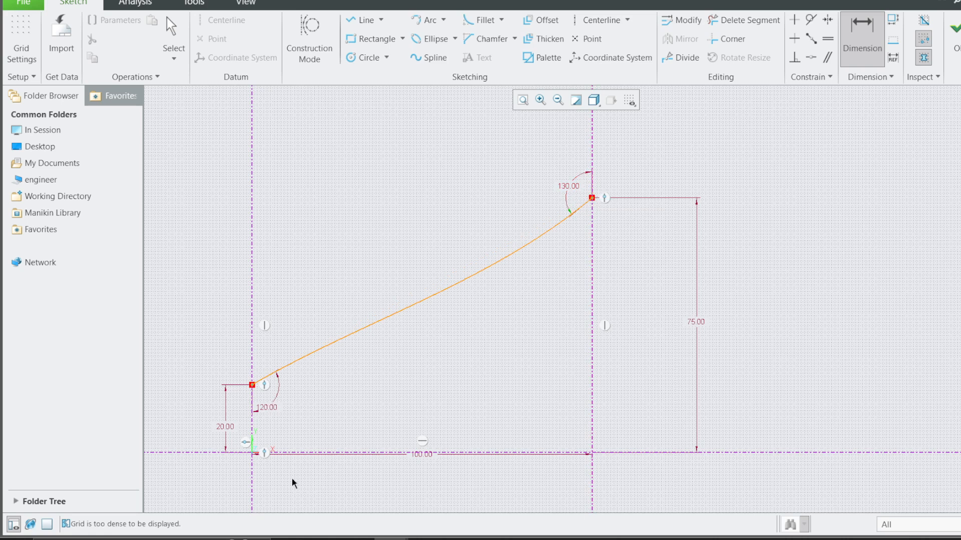
Set the spline's start angle to 100 degrees and finish the graph sketch.
double_click(267, 409)
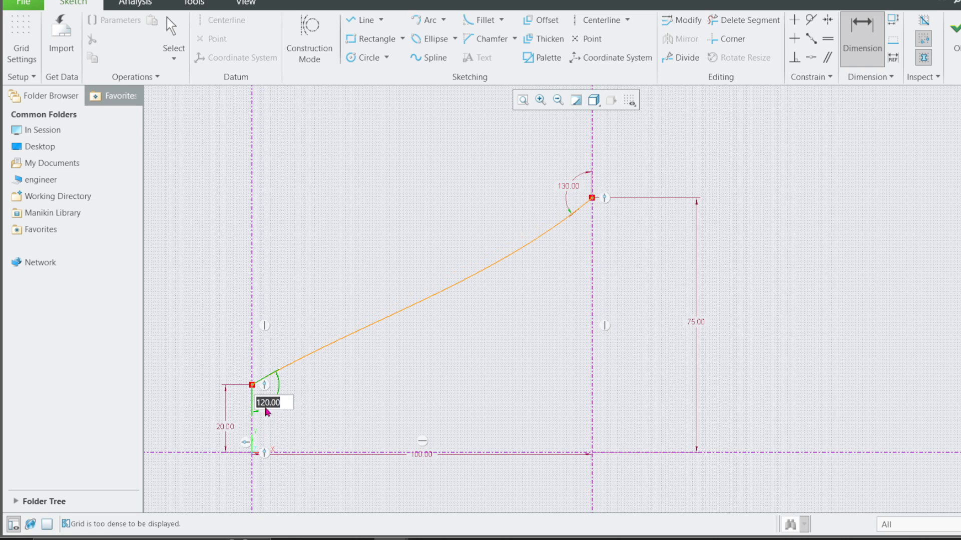
type("100")
key("Return")
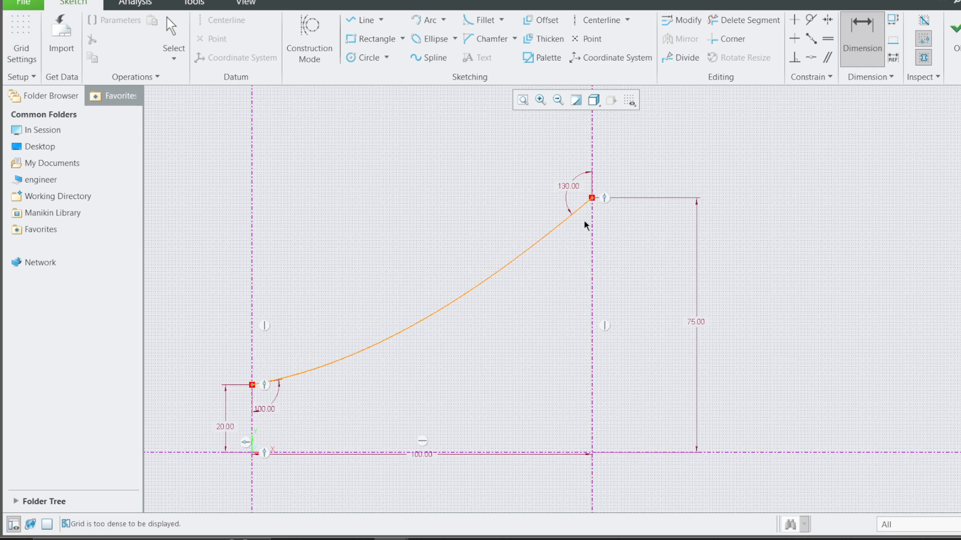
left_click(955, 28)
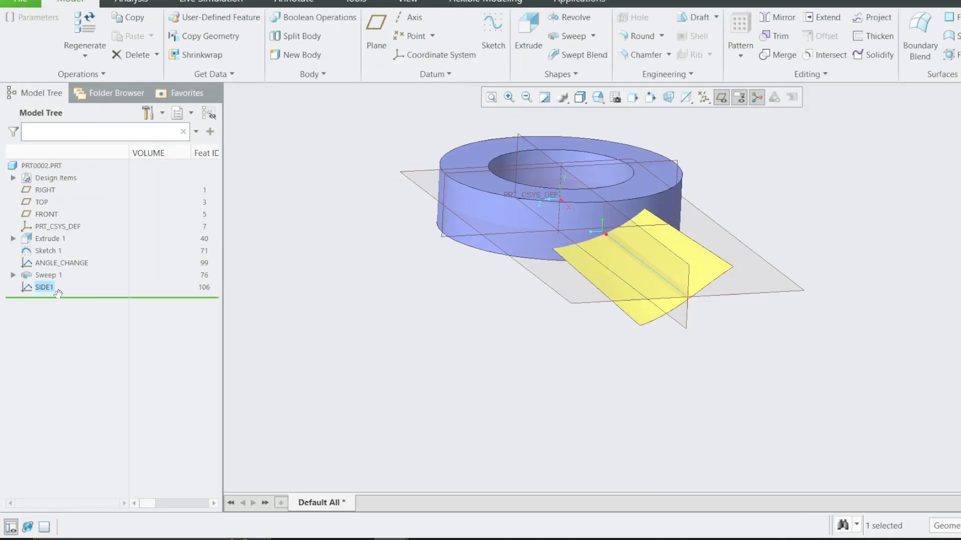
Reorder the SIDE1 graph ahead of Sweep 1 and copy it with a redefinable section as a new graph named SIDE2.
left_click_drag(57, 294, 44, 272)
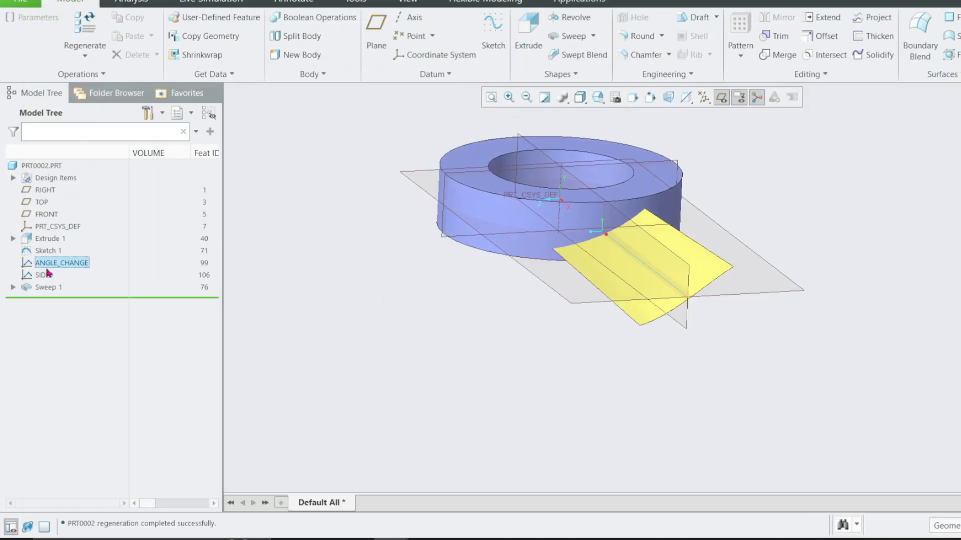
left_click(47, 269)
left_click(49, 274)
key("ctrl+e")
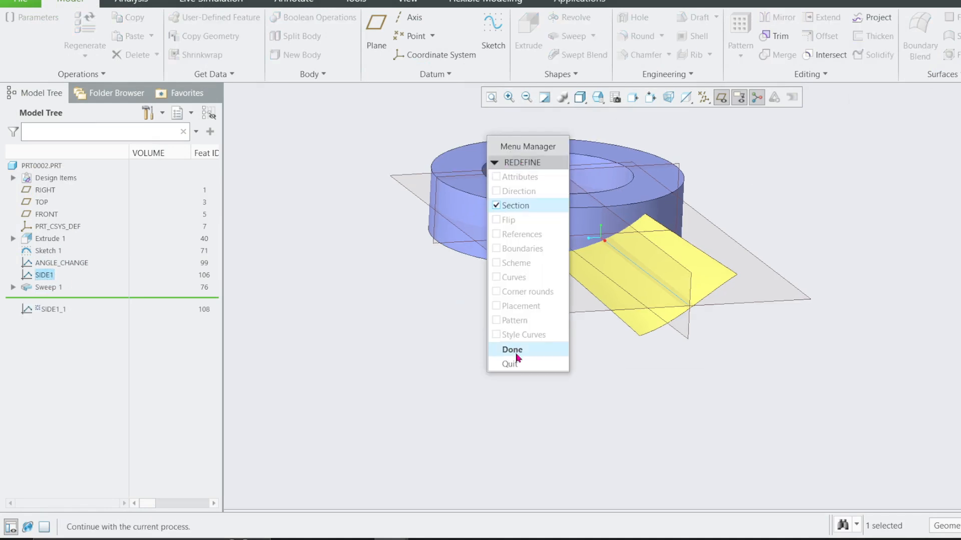
left_click(511, 347)
left_click(521, 108)
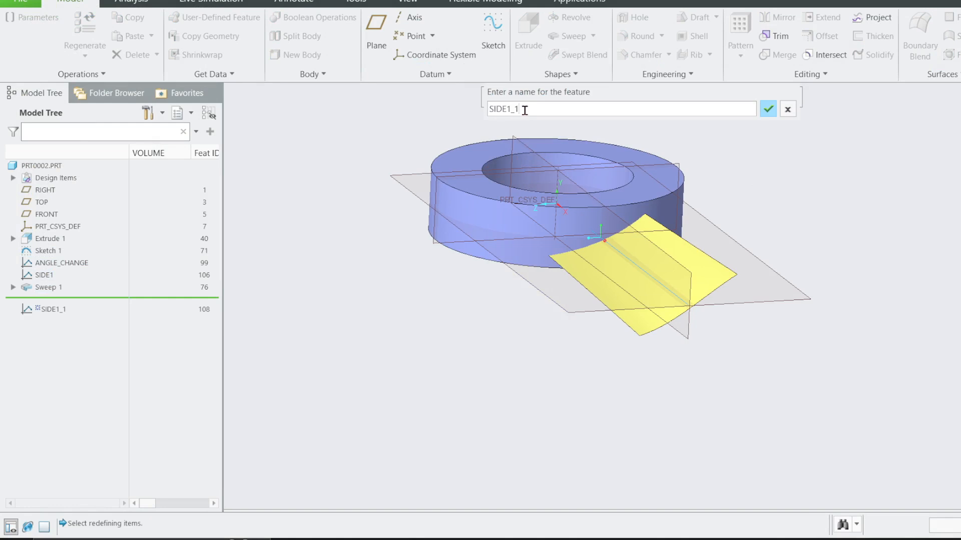
key("BackSpace")
type("2")
left_click(768, 109)
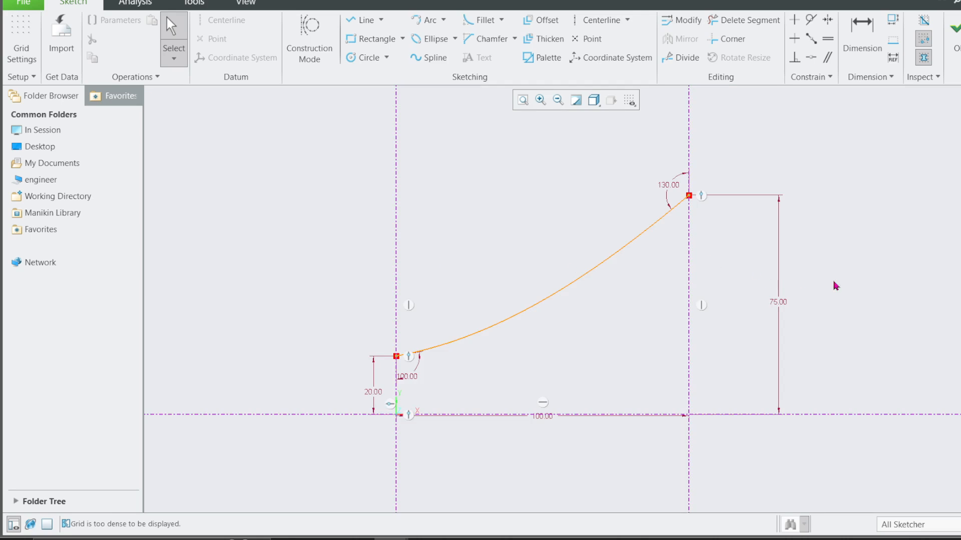
Set the SIDE2 spline's end height to 50 and its end angle to 90 degrees.
double_click(779, 307)
type("50")
key("Return")
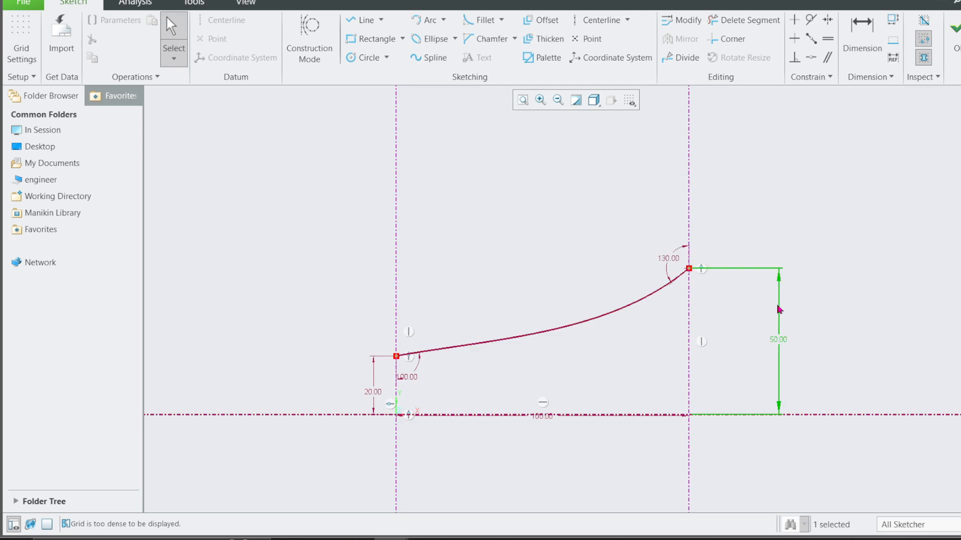
double_click(678, 266)
type("90")
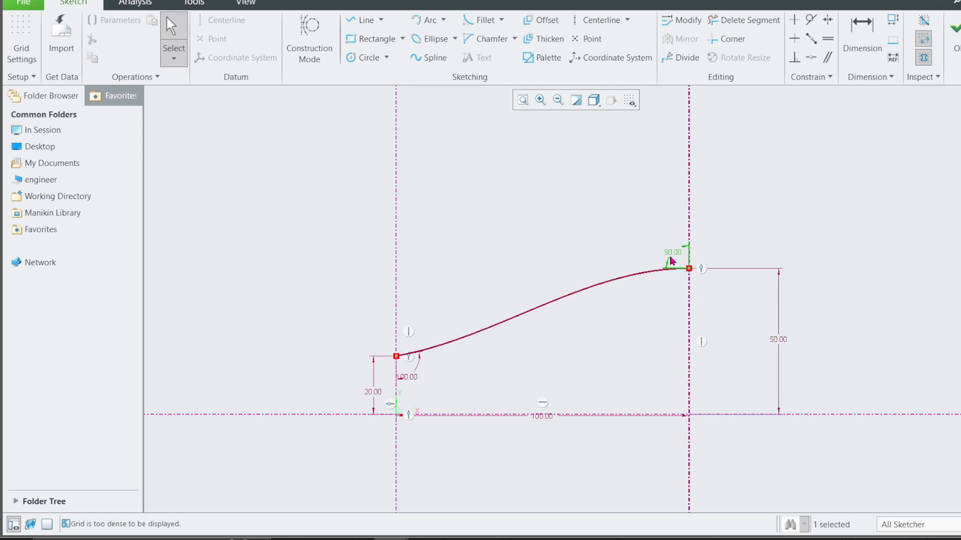
Set the SIDE2 spline's start angle to 120 degrees and finish the graph sketch.
double_click(415, 382)
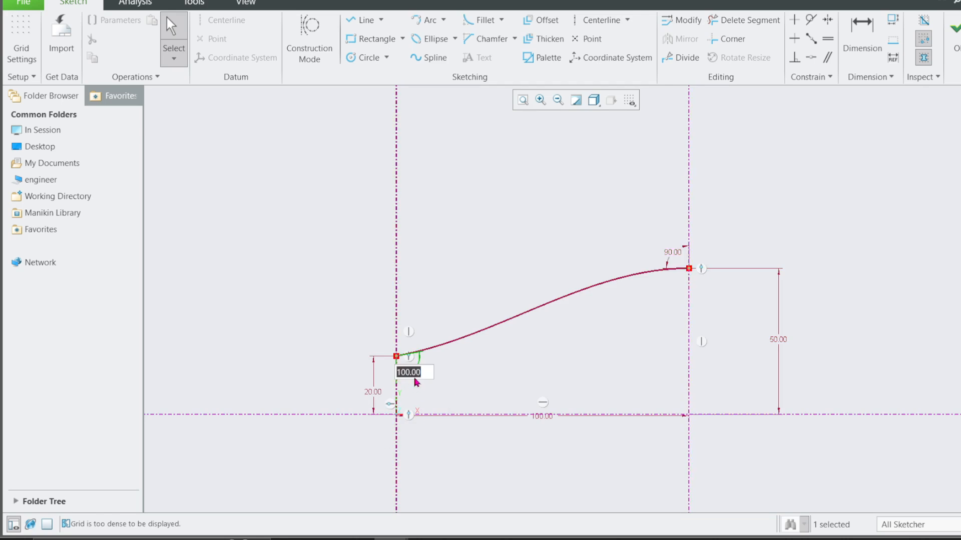
type("120")
key("Return")
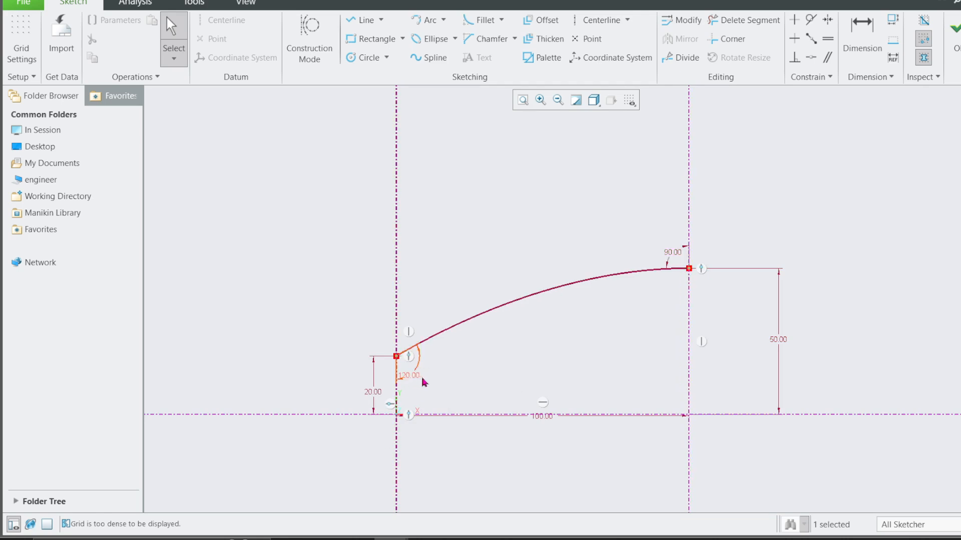
left_click(954, 28)
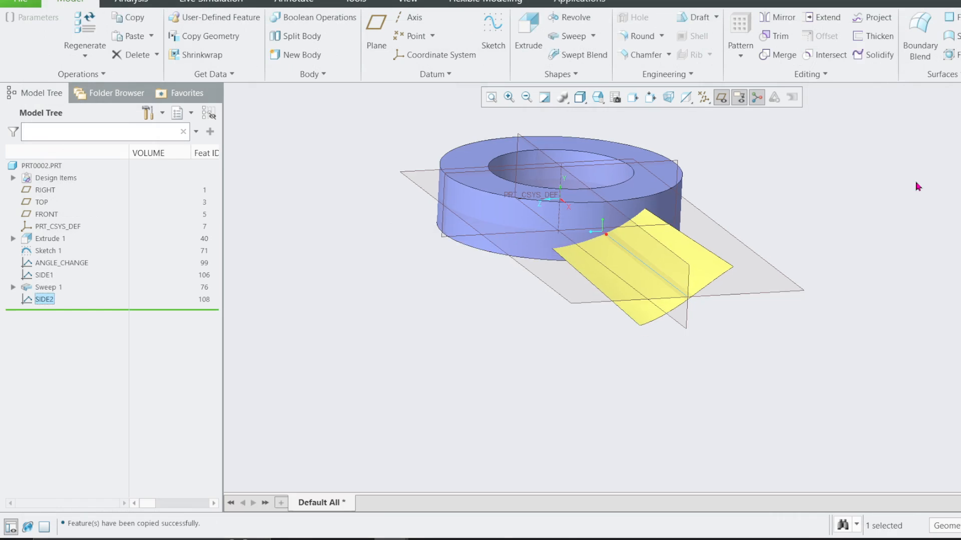
Reorder the SIDE2 graph ahead of Sweep 1 and open Sweep 1's section sketch for editing.
left_click_drag(43, 300, 40, 285)
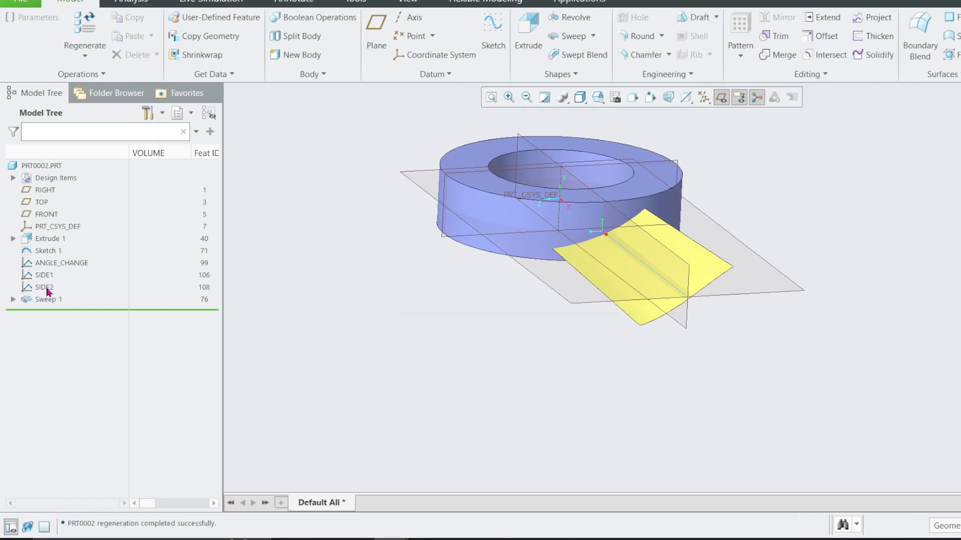
left_click(46, 299)
left_click(77, 222)
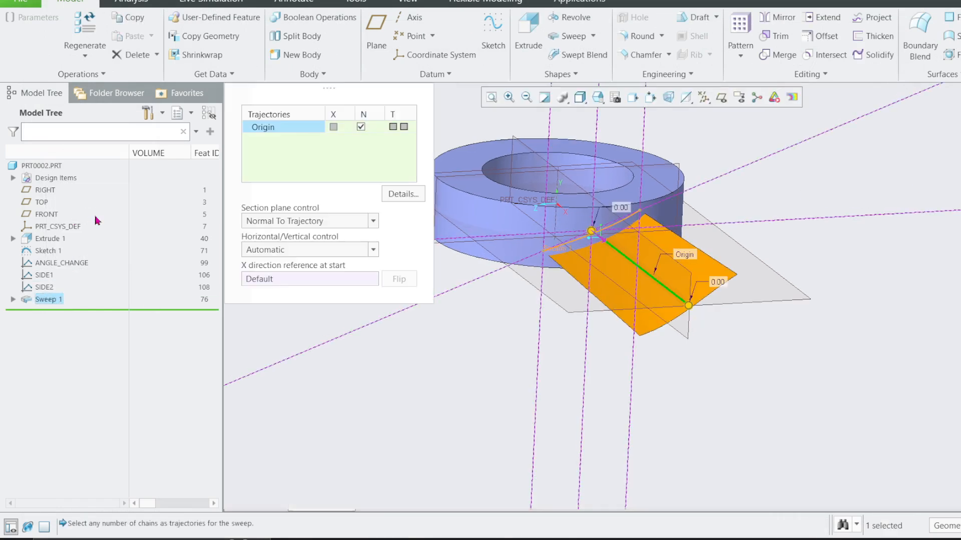
left_click(159, 33)
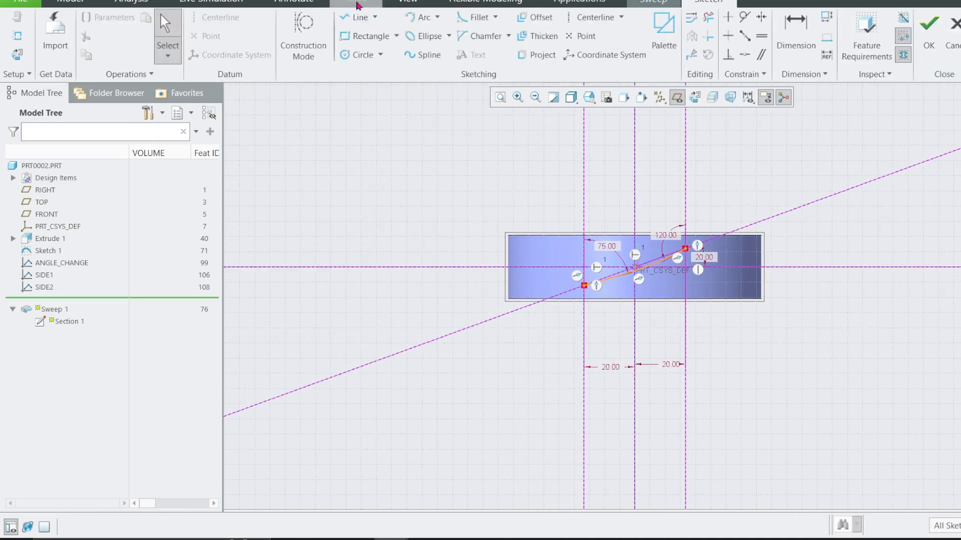
Open the section's relations and duplicate the sd15 evalgraph relation on a second line.
left_click(357, 2)
left_click(527, 58)
left_click_drag(336, 115, 148, 117)
left_click_drag(314, 114, 131, 114)
key("ctrl+c")
left_click(167, 131)
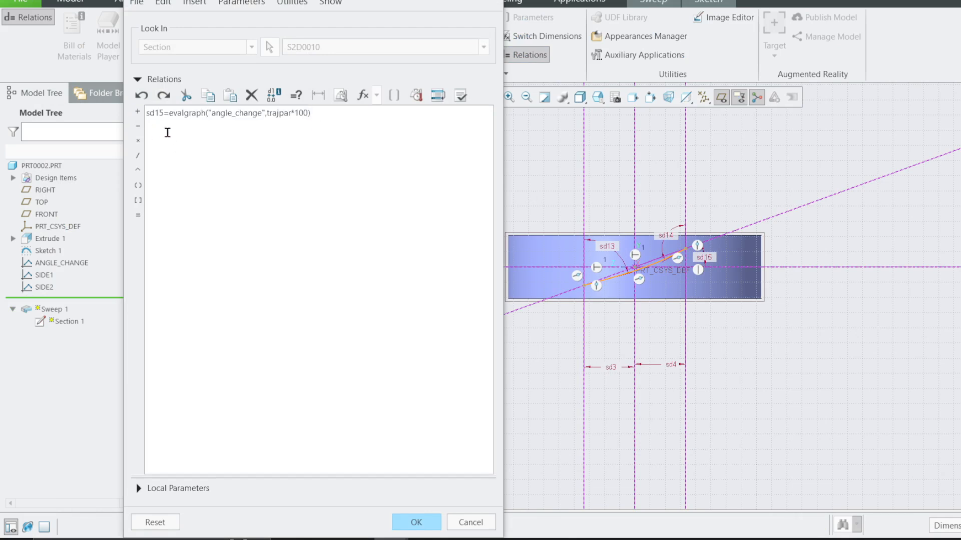
key("ctrl+v")
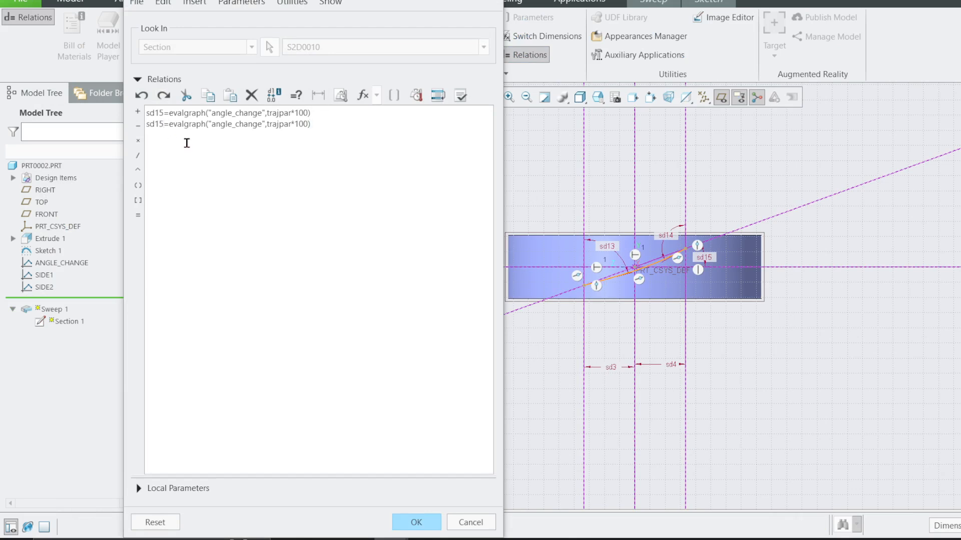
Change the second relation to sd3=evalgraph("side1",trajpar*100).
key("BackSpace")
key("BackSpace")
type("3")
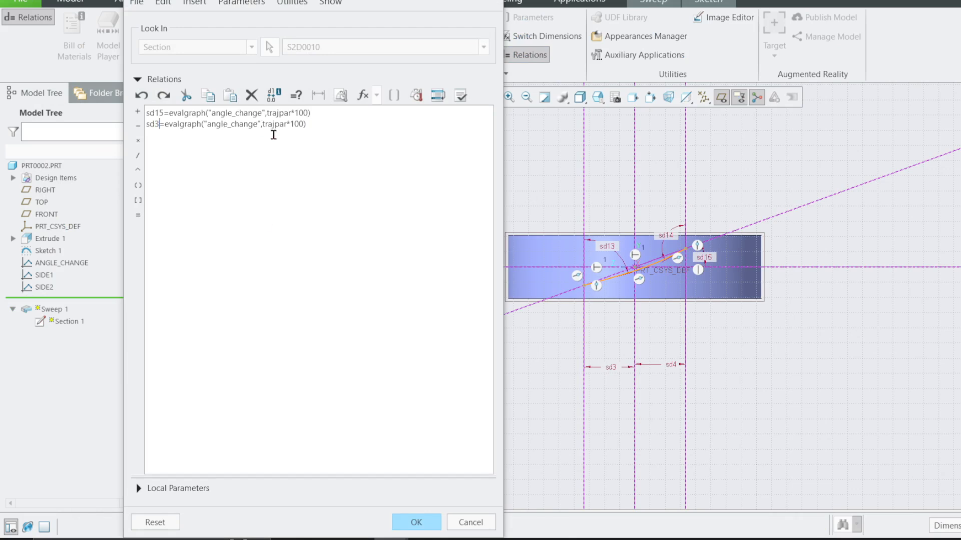
key("BackSpace")
key("BackSpace")
key("BackSpace")
key("BackSpace")
key("BackSpace")
key("BackSpace")
key("BackSpace")
key("BackSpace")
key("BackSpace")
key("BackSpace")
key("BackSpace")
key("BackSpace")
type("side1")
Add the relation sd4=evalgraph("side2",trajpar*100) on a third line, then verify and accept the section's relations.
left_click_drag(290, 124, 138, 124)
key("ctrl+c")
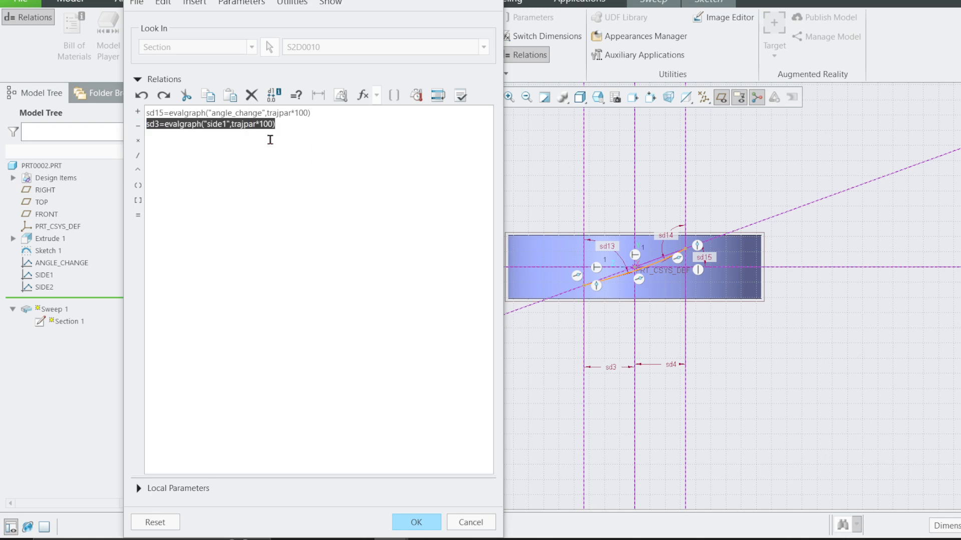
left_click(289, 126)
key("ctrl+v")
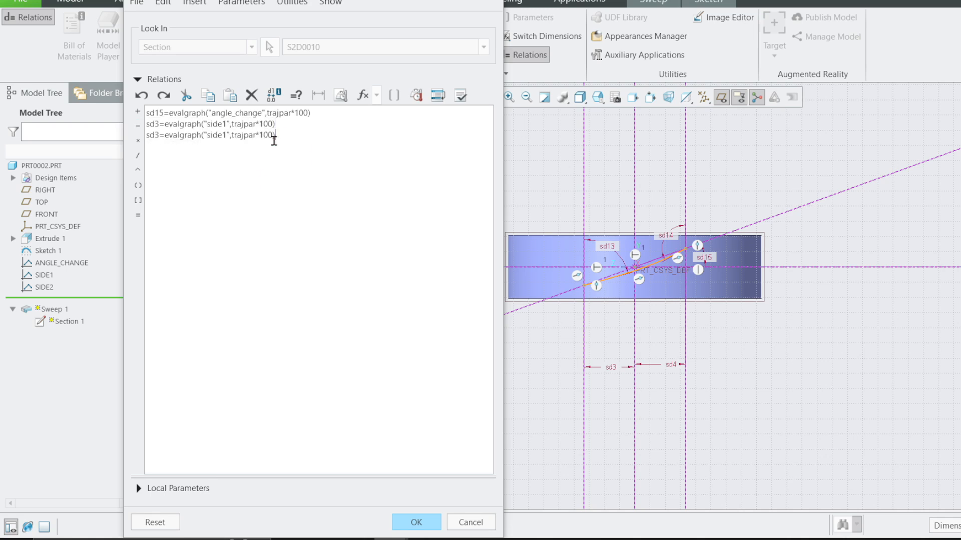
key("BackSpace")
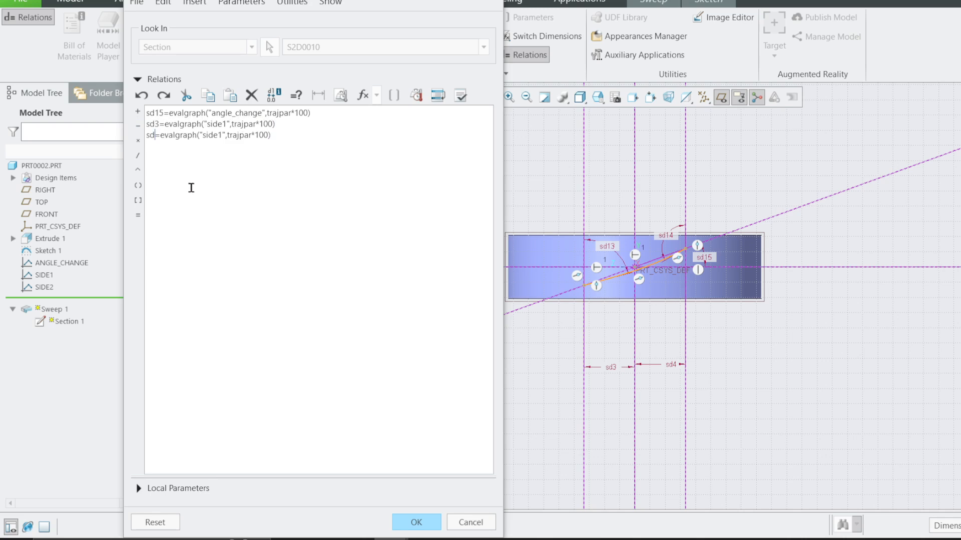
type("4")
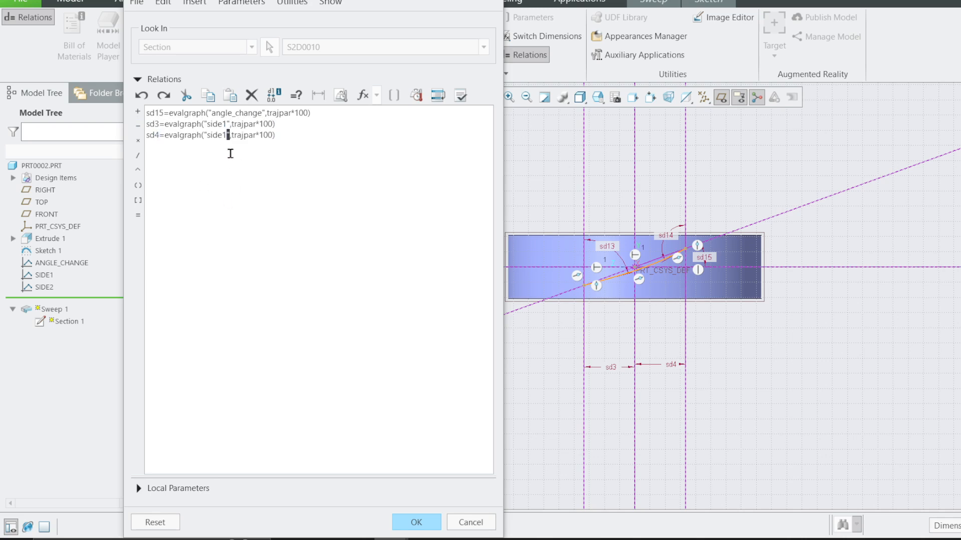
key("BackSpace")
type("2")
left_click(460, 98)
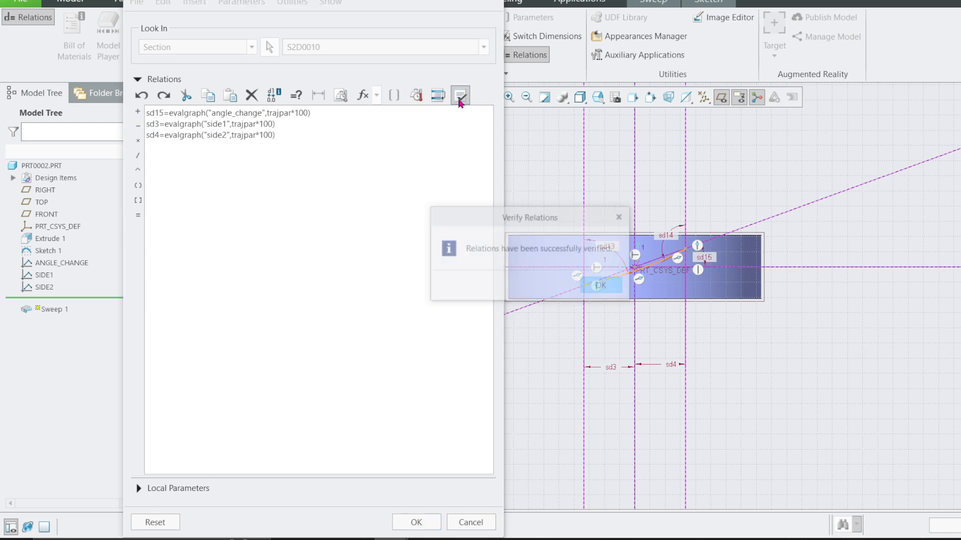
left_click(601, 285)
left_click(419, 522)
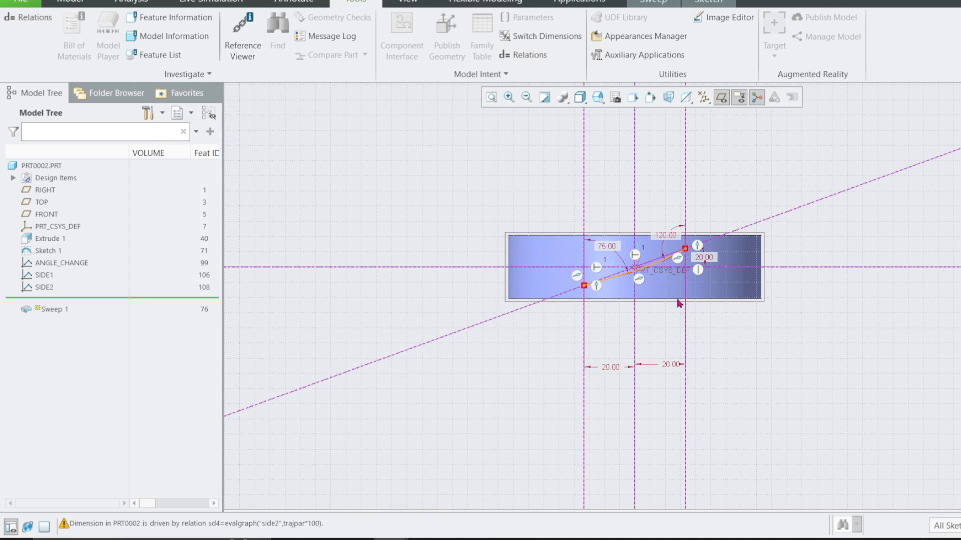
Finish the section sketch and complete the redefinition of Sweep 1.
left_click(713, 2)
left_click(929, 37)
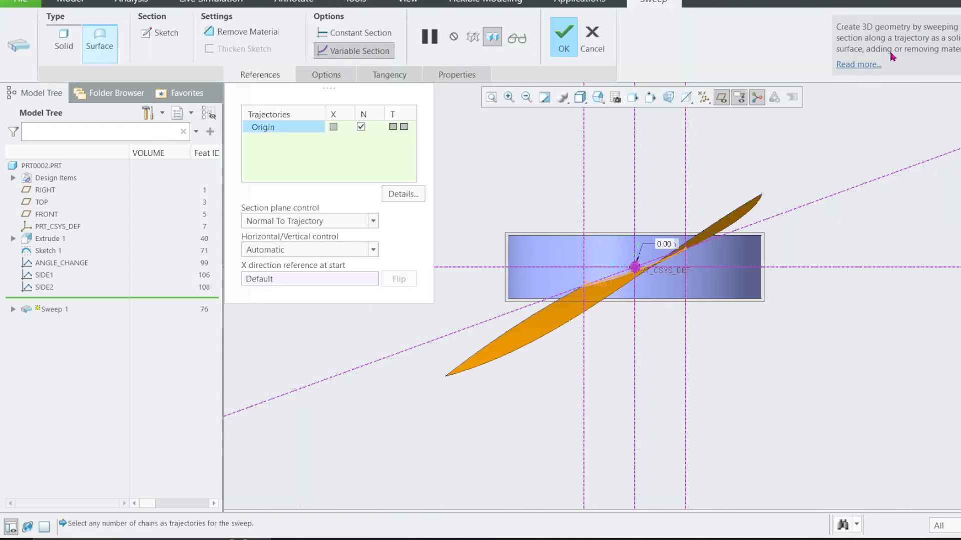
left_click(564, 37)
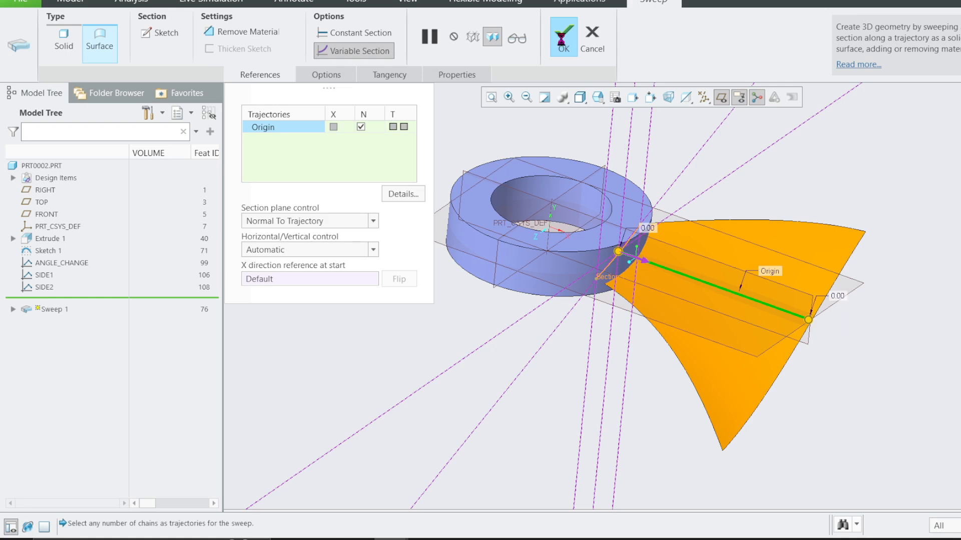
Orient the view normal to the hub's flat ring face and examine the blade's two curved side edges.
mouse_move(821, 250)
middle_mouse_down()
mouse_move(751, 205)
mouse_move(725, 214)
mouse_move(751, 210)
mouse_move(783, 252)
mouse_move(682, 339)
middle_mouse_up()
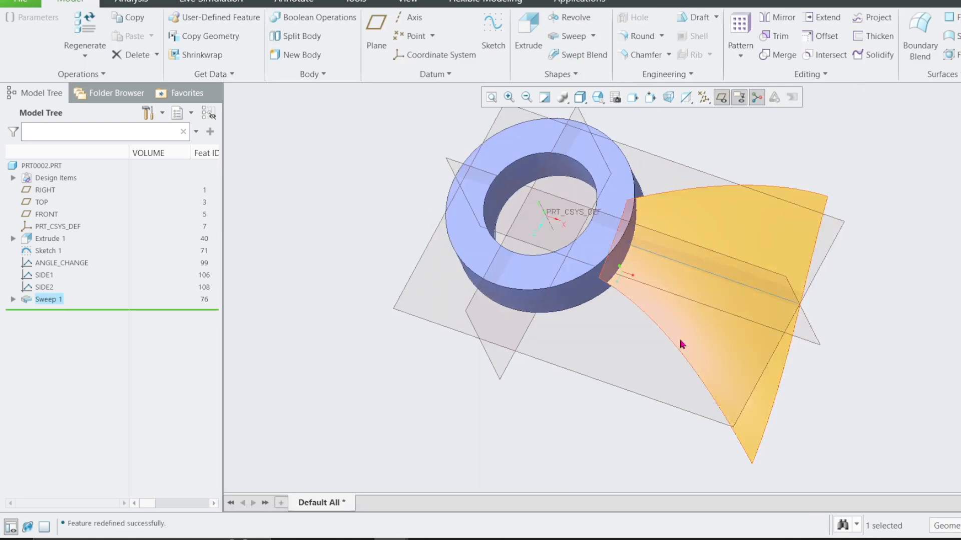
left_click(629, 182)
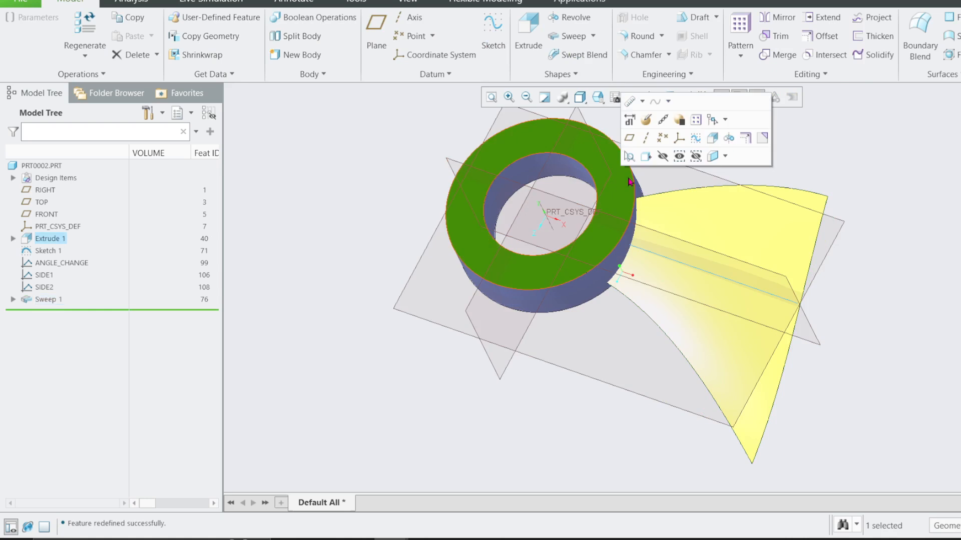
left_click(645, 156)
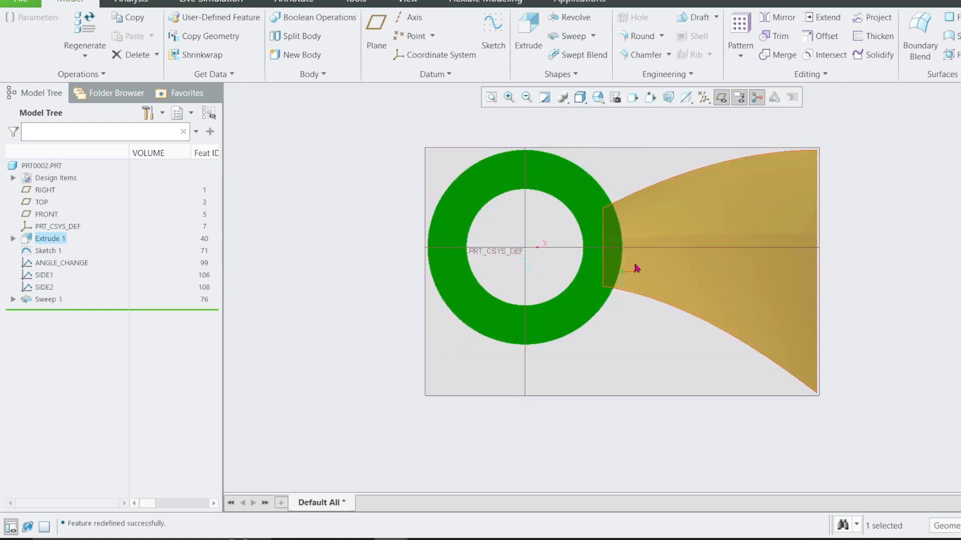
left_click(638, 296)
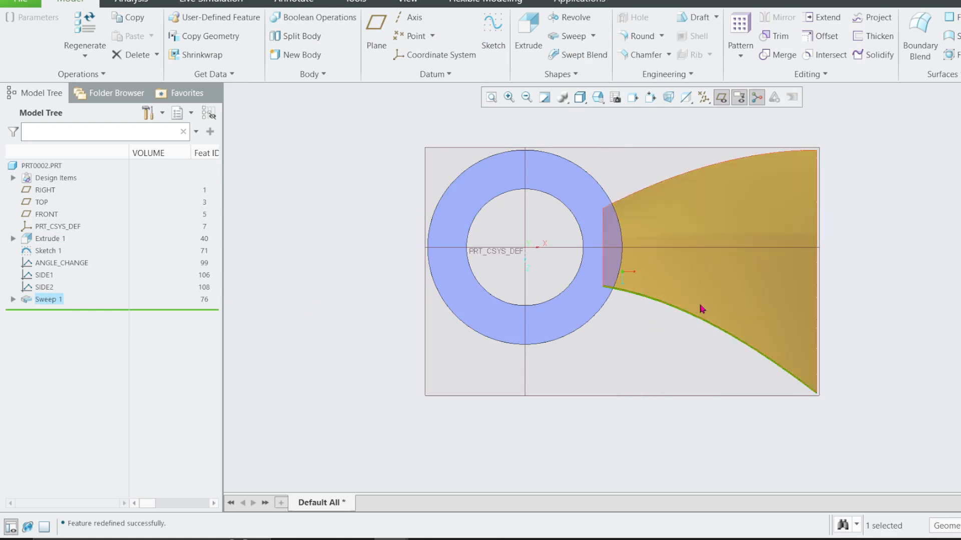
left_click(880, 209)
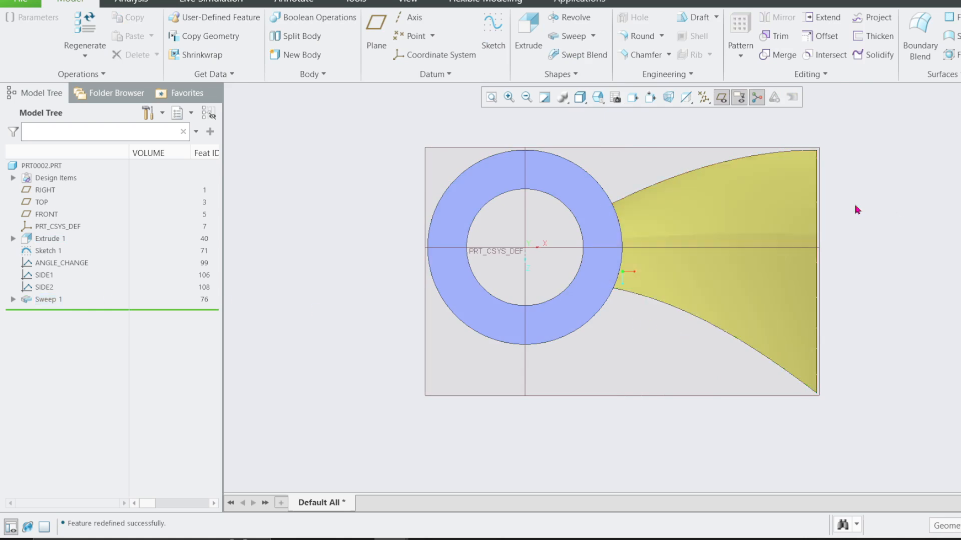
left_click(644, 188)
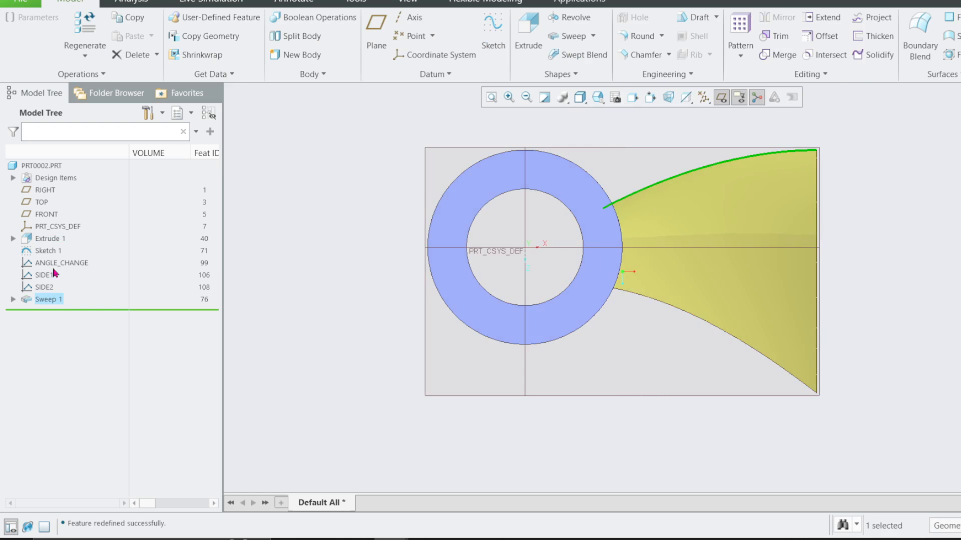
Redefine the section of the SIDE2 graph, keeping its name, and open its sketch for editing.
left_click(50, 287)
left_click(69, 214)
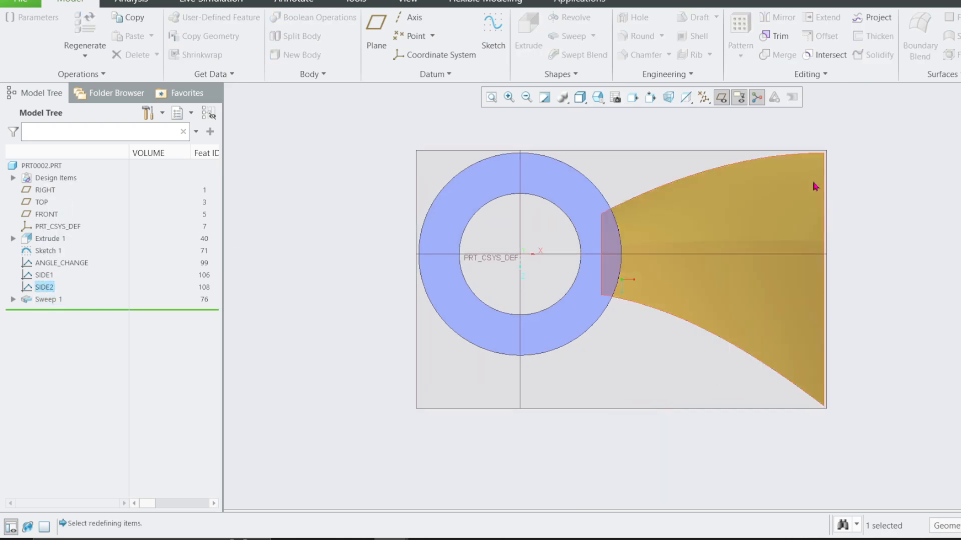
left_click(400, 325)
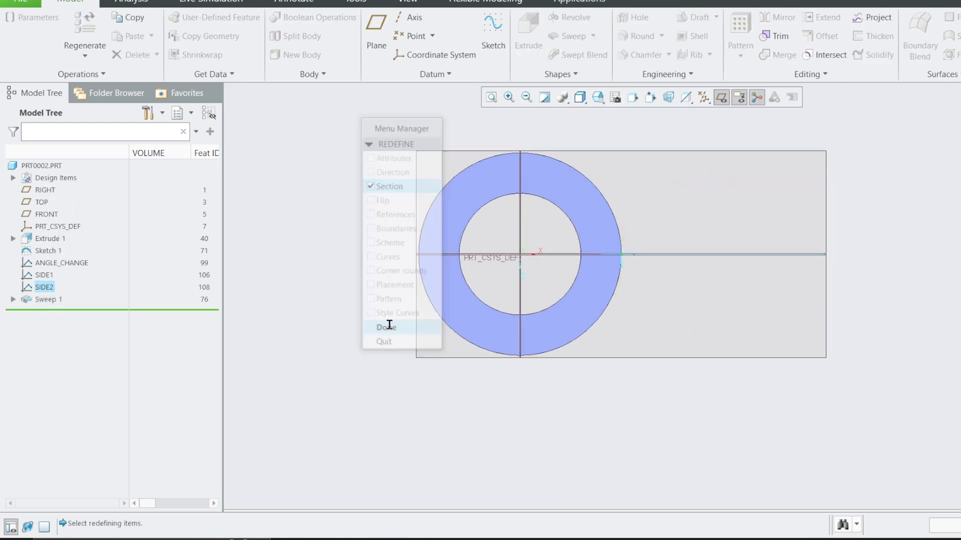
left_click(764, 113)
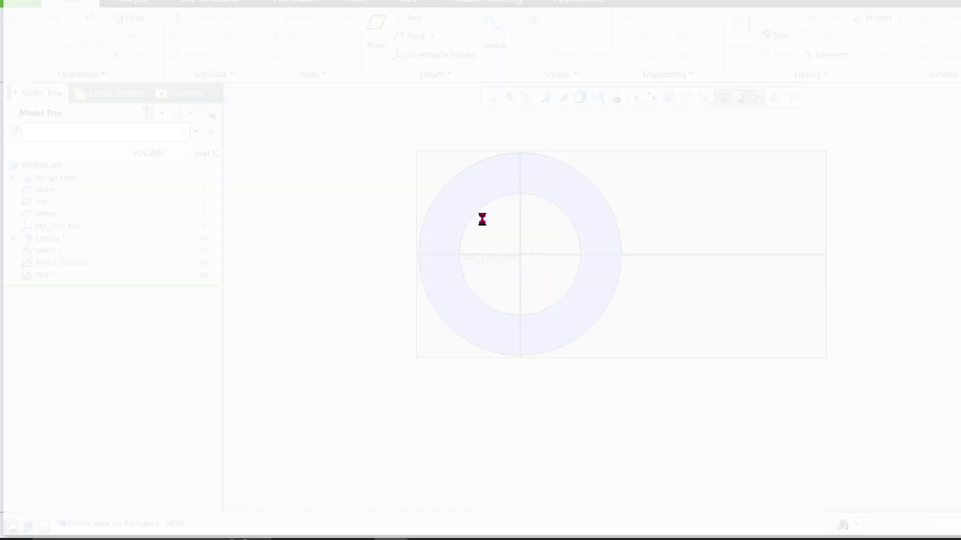
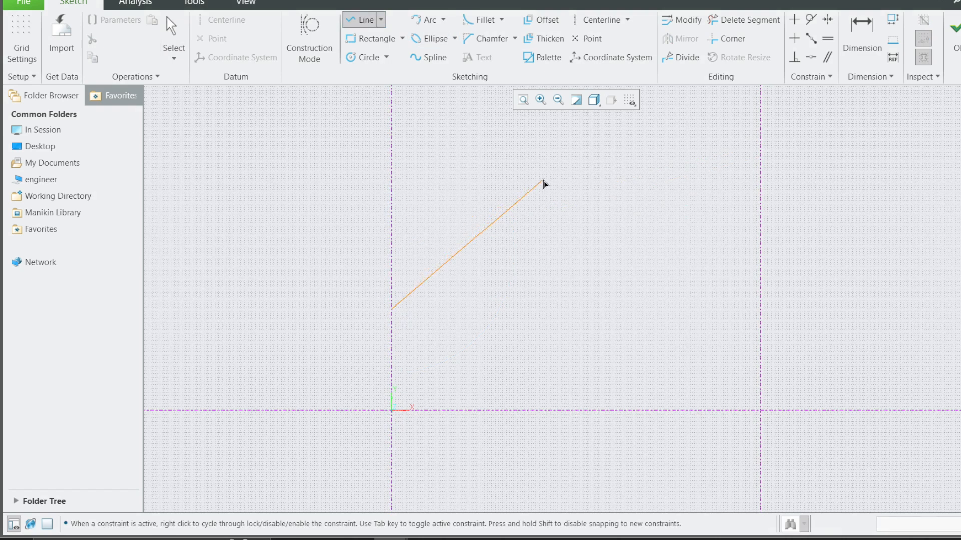
Finish a peaked two-segment line in the SIDE2 graph, peaking about 41 along X and ending on the far vertical centerline, and accept it.
left_click(760, 236)
middle_click(498, 292)
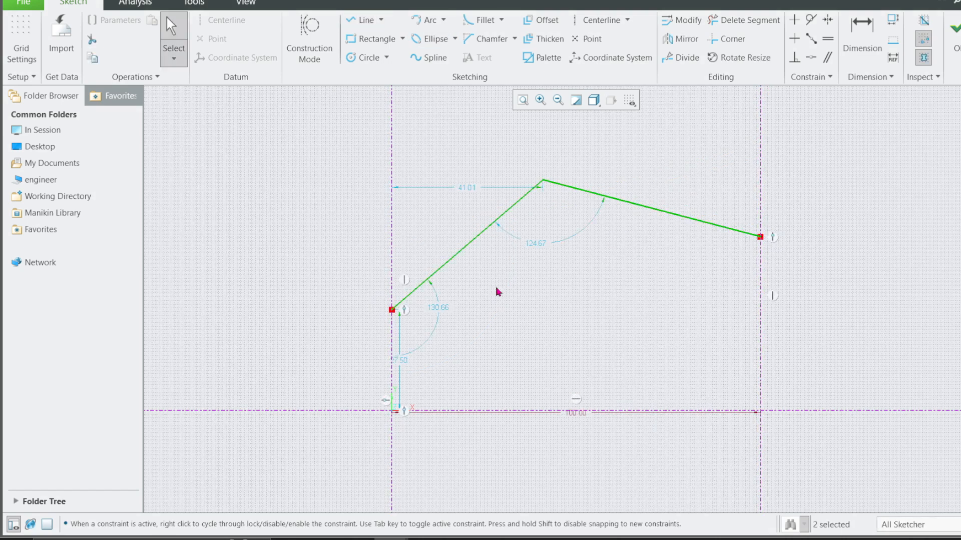
left_click(956, 49)
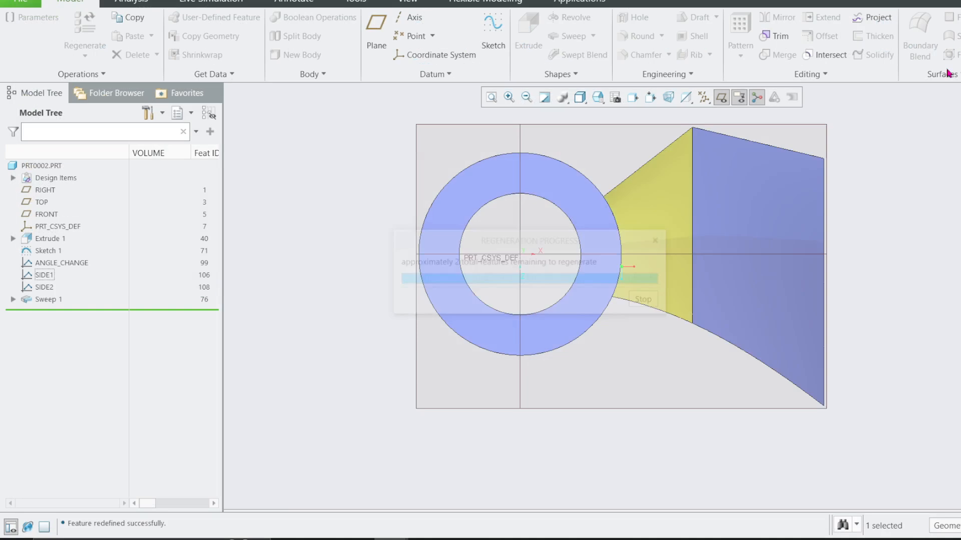
scroll(626, 270, "up", 1)
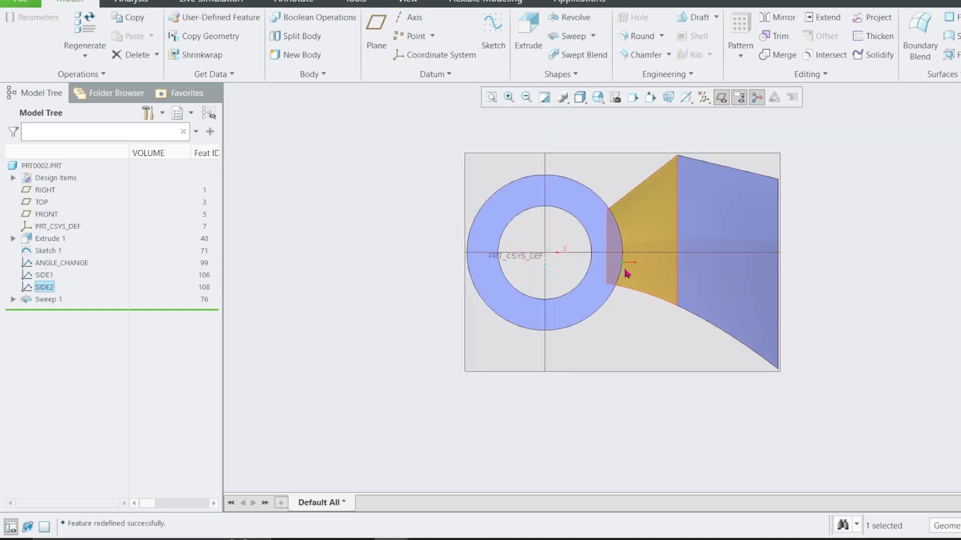
scroll(731, 124, "down", 2)
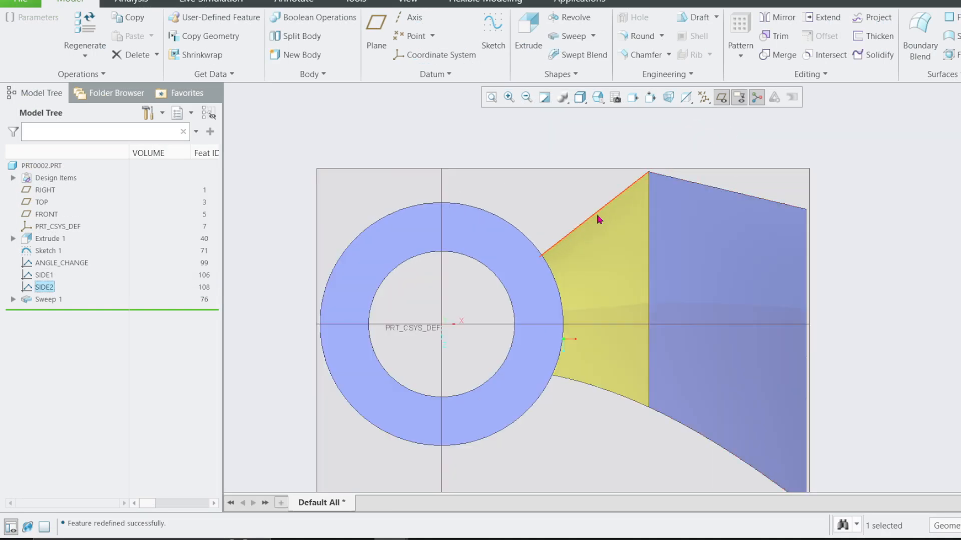
Undo the straight-line changes to the SIDE2 graph to restore the curved blade edge.
key("ctrl+g")
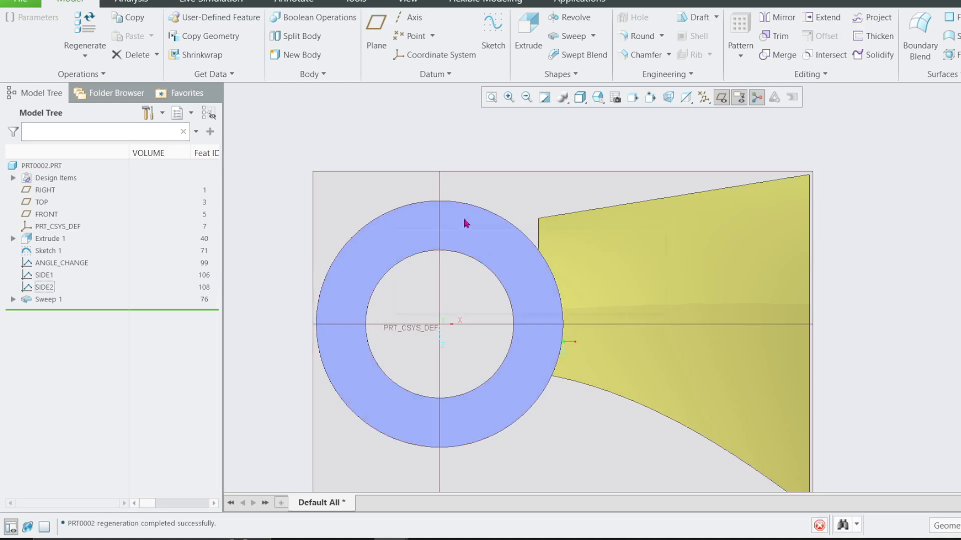
scroll(478, 223, "down", 1)
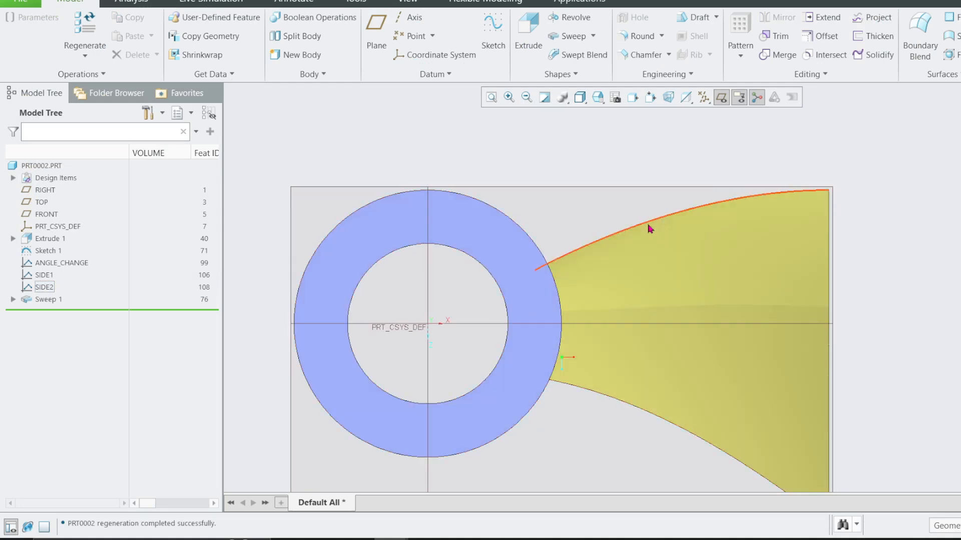
scroll(625, 180, "up", 3)
Orient the view normal to the RIGHT datum plane, examine the blade's twist from the side, and restore the default orientation.
middle_click_drag(605, 193, 605, 218)
left_click(612, 228)
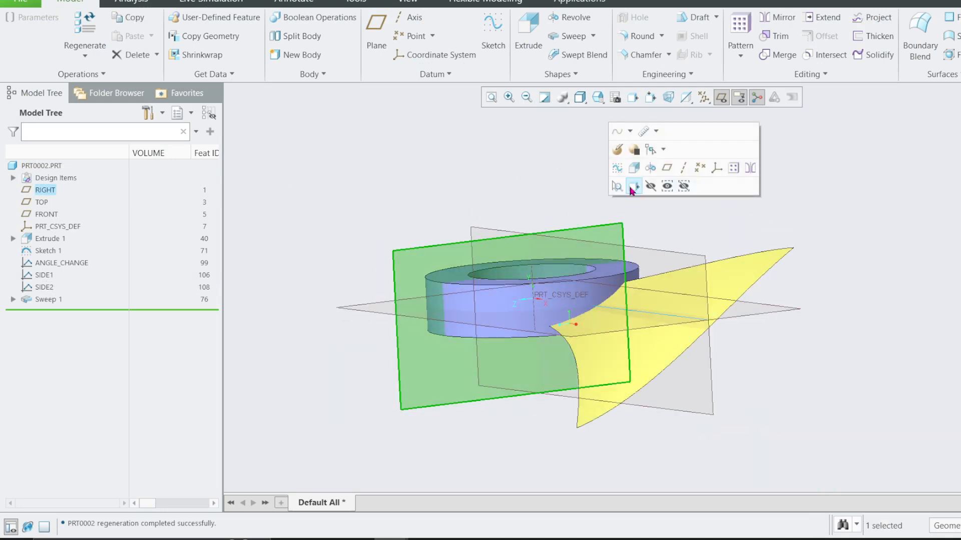
left_click(632, 187)
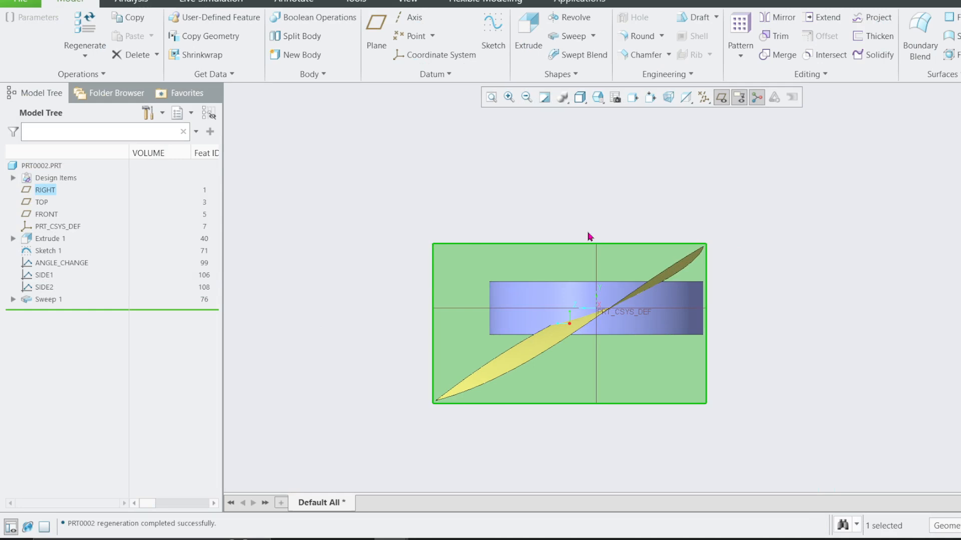
key("ctrl+d")
left_click(701, 245)
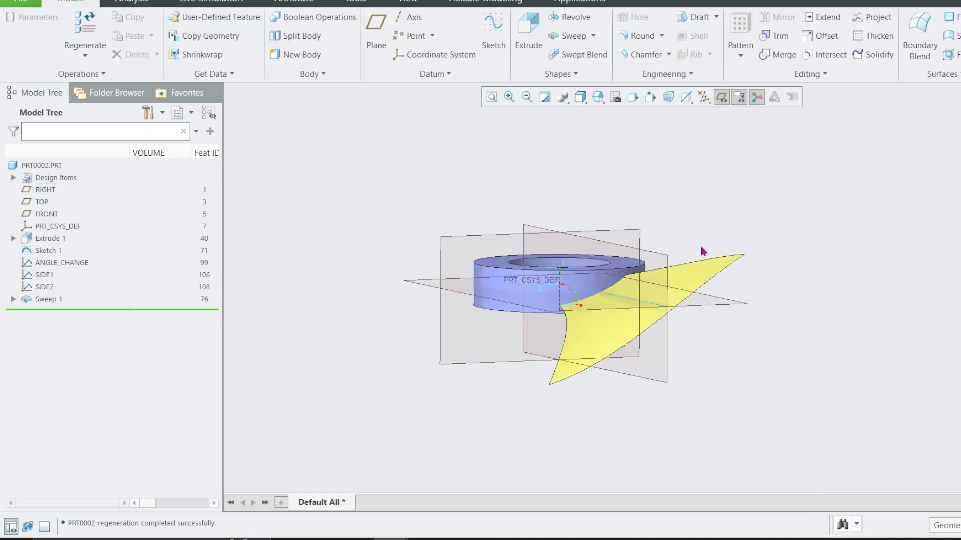
Start a projected curve from an internal sketch placed on the TOP datum plane, with RIGHT as the orientation reference facing Bottom.
left_click(698, 273)
middle_click_drag(636, 240, 633, 272)
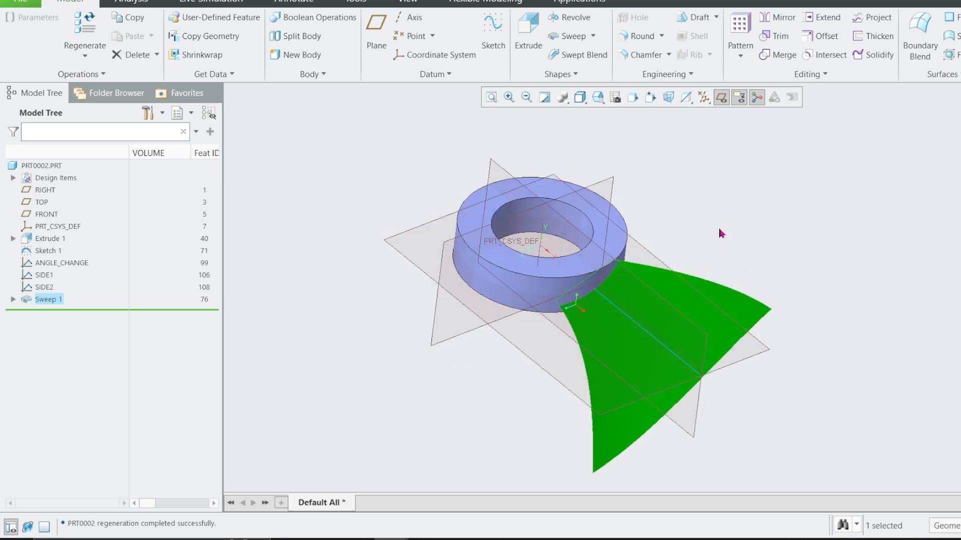
left_click(871, 18)
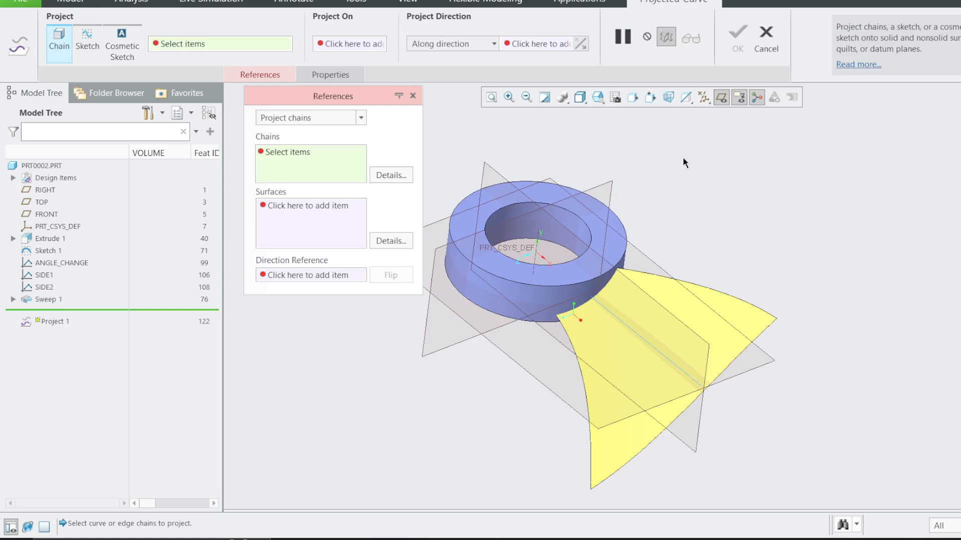
left_click(352, 118)
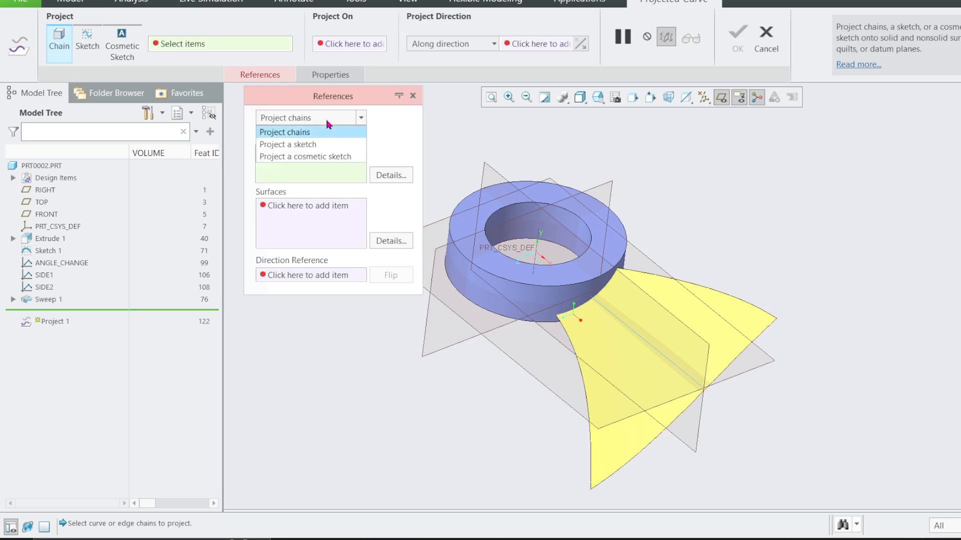
left_click(306, 144)
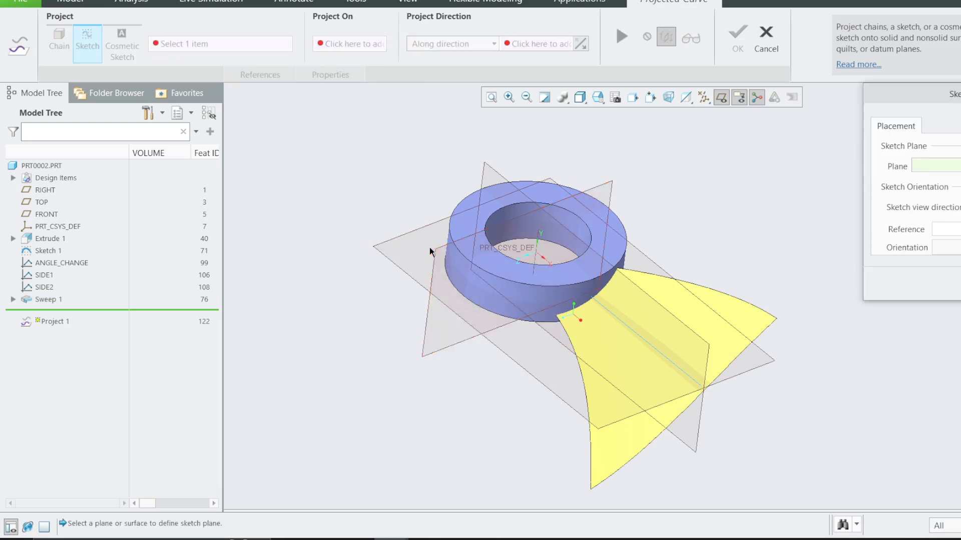
left_click(753, 374)
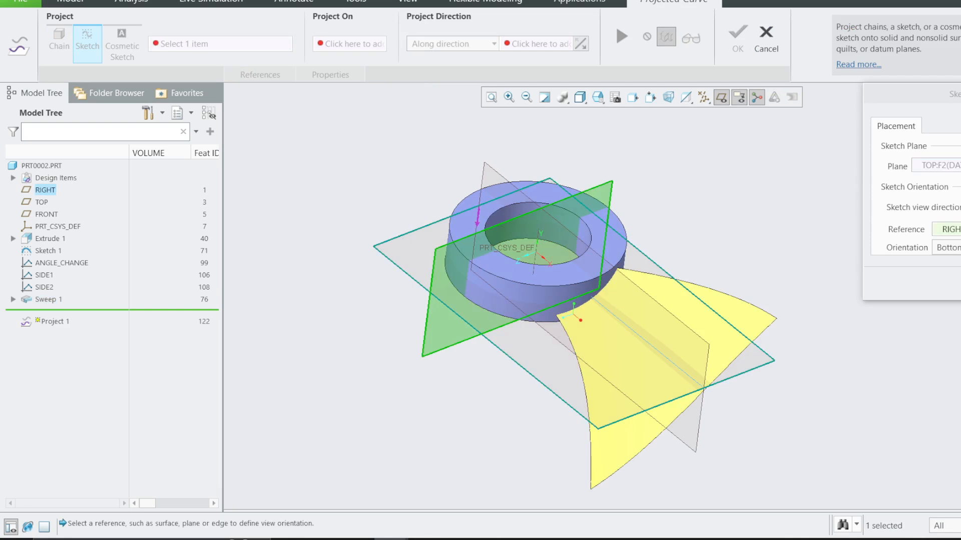
left_click(955, 284)
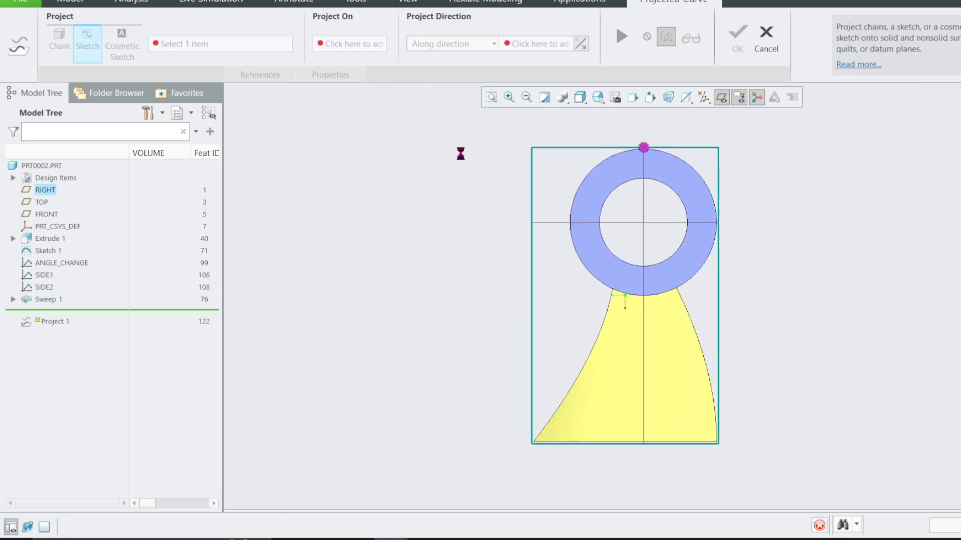
Sketch a circle about 204 in diameter centered on the hub's origin, crossing the blade.
left_click(349, 54)
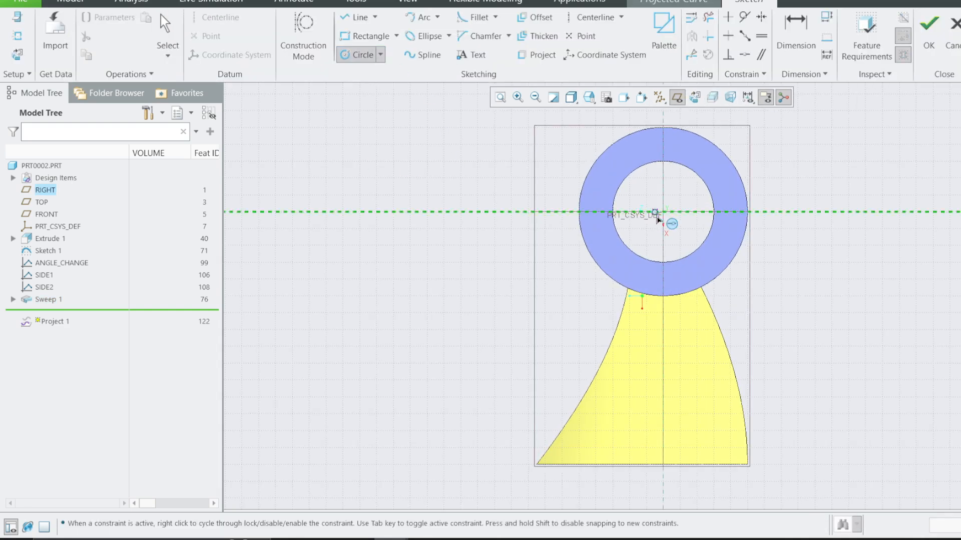
left_click(665, 388)
middle_click(665, 388)
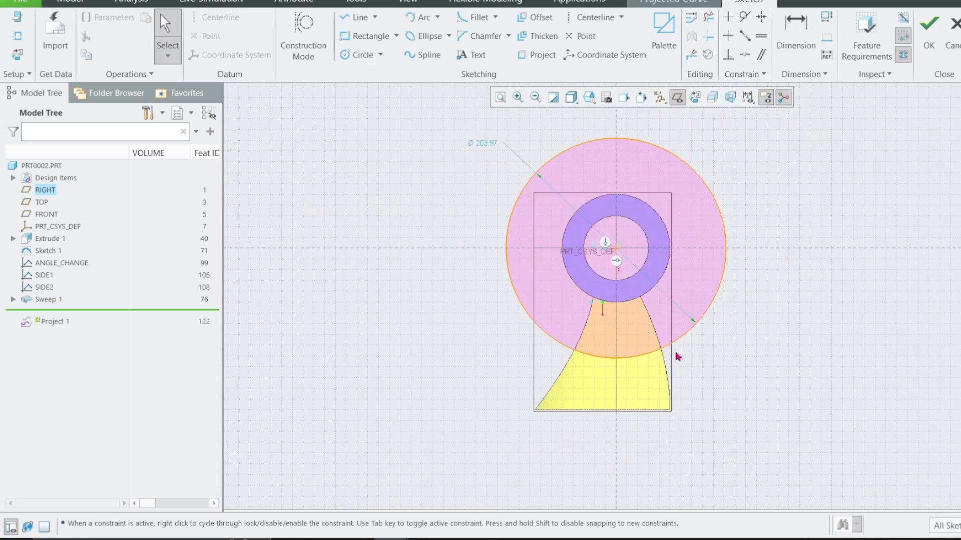
Add the blade's straight outer edge as a sketch reference, enlarge the circle until it is tangent to that edge, and accept the sketch.
scroll(650, 360, "up", 3)
left_click(23, 44)
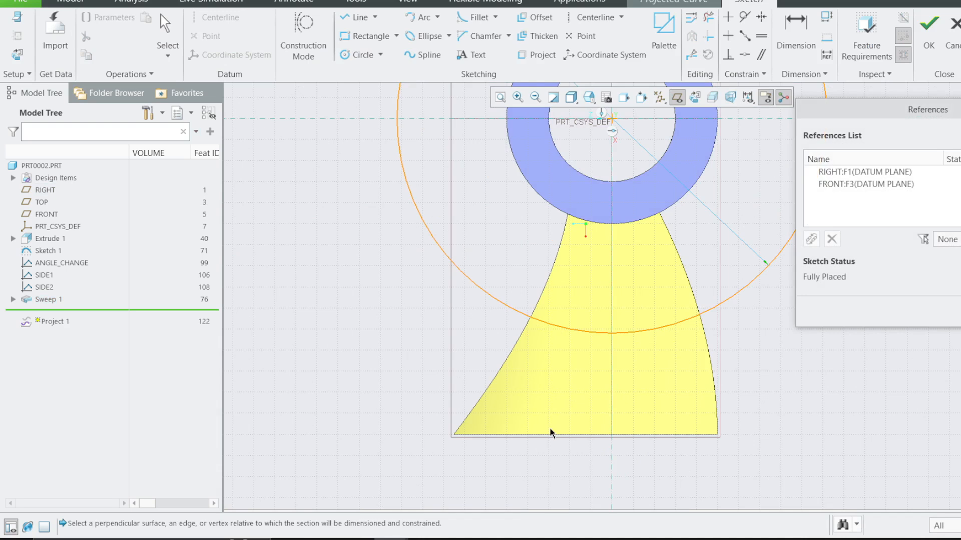
left_click(960, 312)
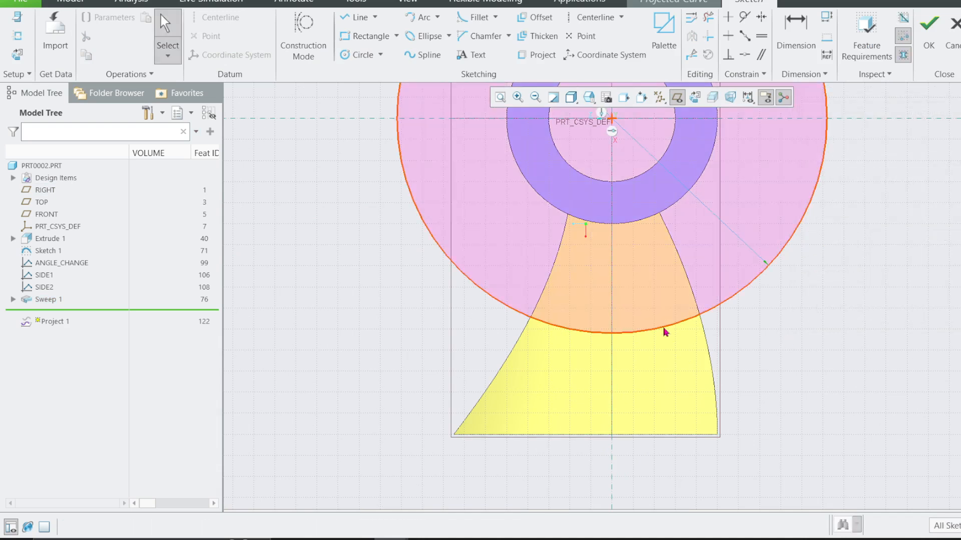
left_click(663, 326)
scroll(607, 401, "down", 3)
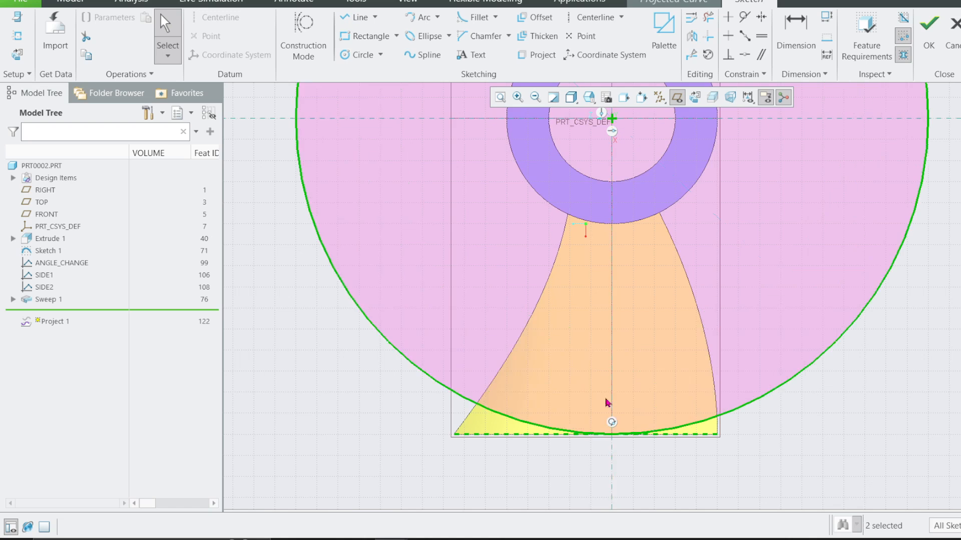
left_click(929, 37)
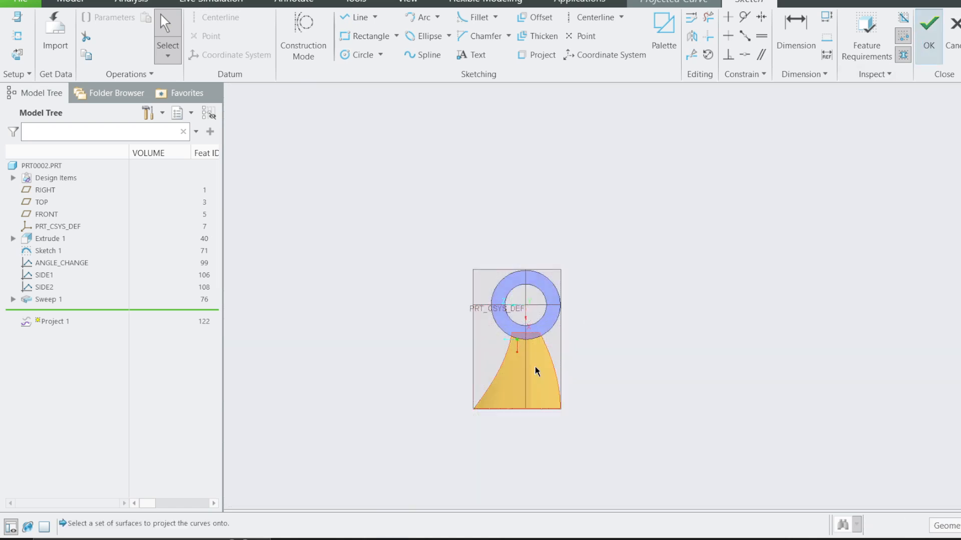
Project the circle onto the blade surface, using the hub's flat ring face as the direction reference, and complete the projection.
left_click(508, 354)
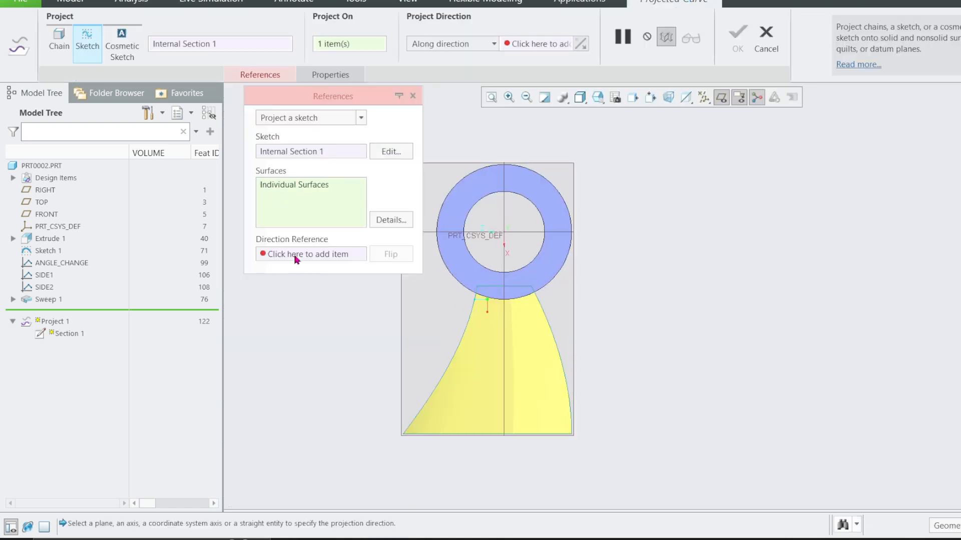
left_click(350, 254)
left_click(486, 289)
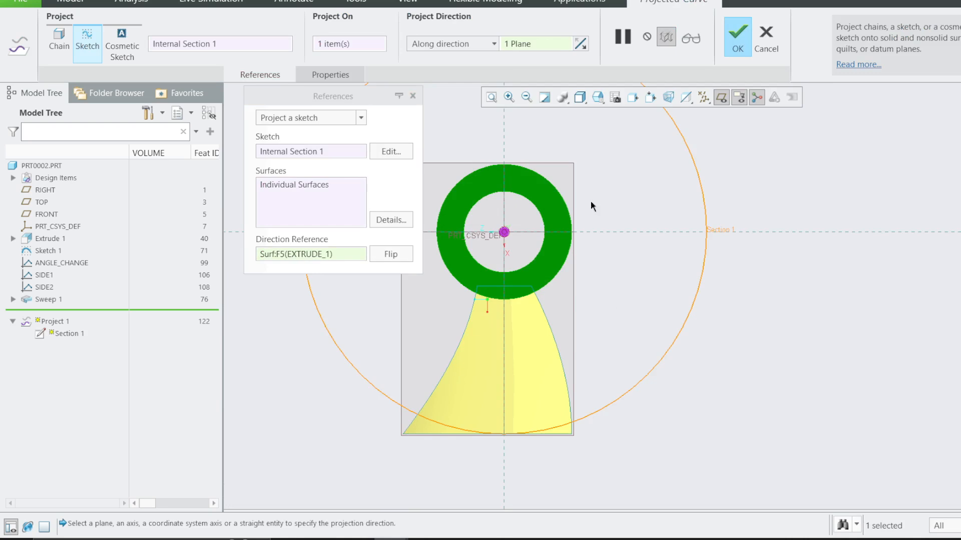
scroll(724, 211, "up", 1)
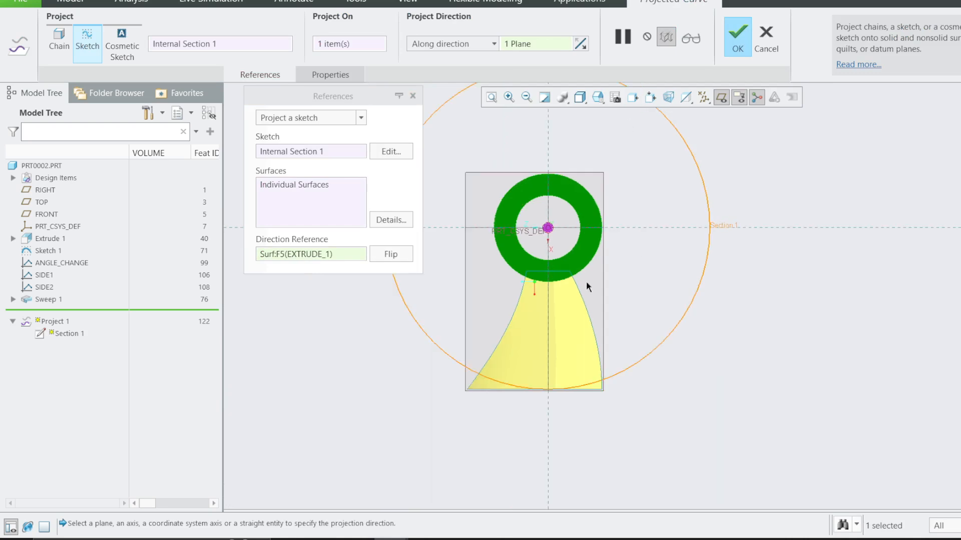
left_click(737, 45)
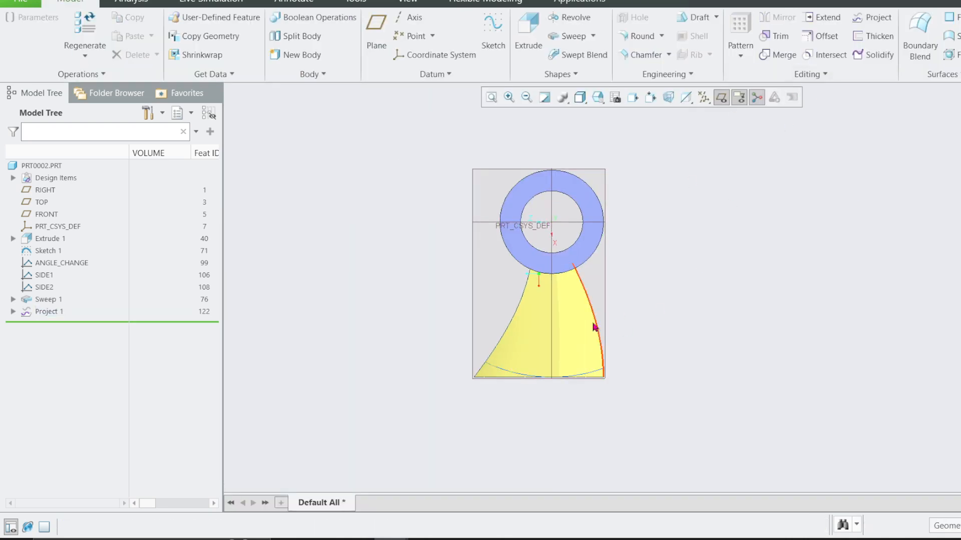
Trim the blade quilt with the projected arc, keeping the hub side, and turn off the datum plane display.
left_click(591, 320)
left_click(775, 36)
left_click(722, 99)
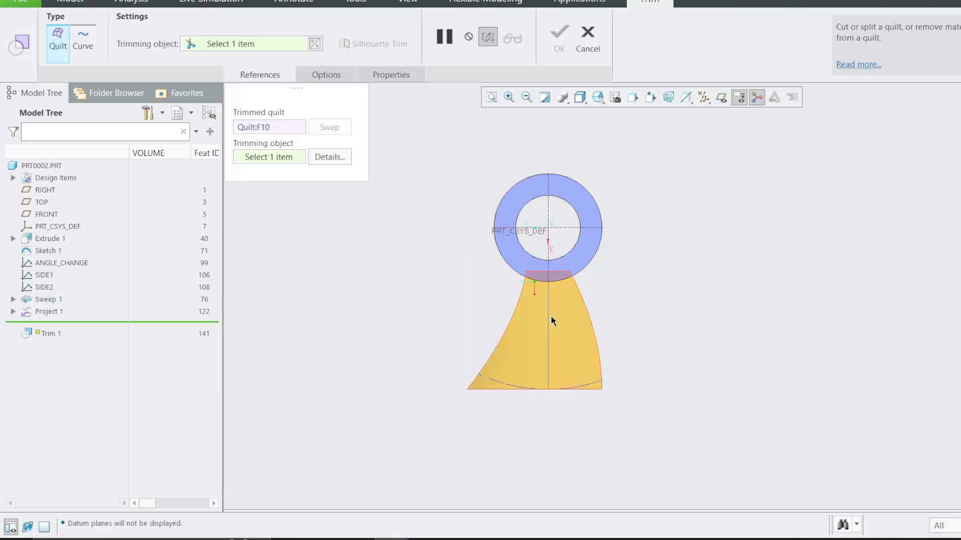
left_click(498, 382)
middle_click(502, 410)
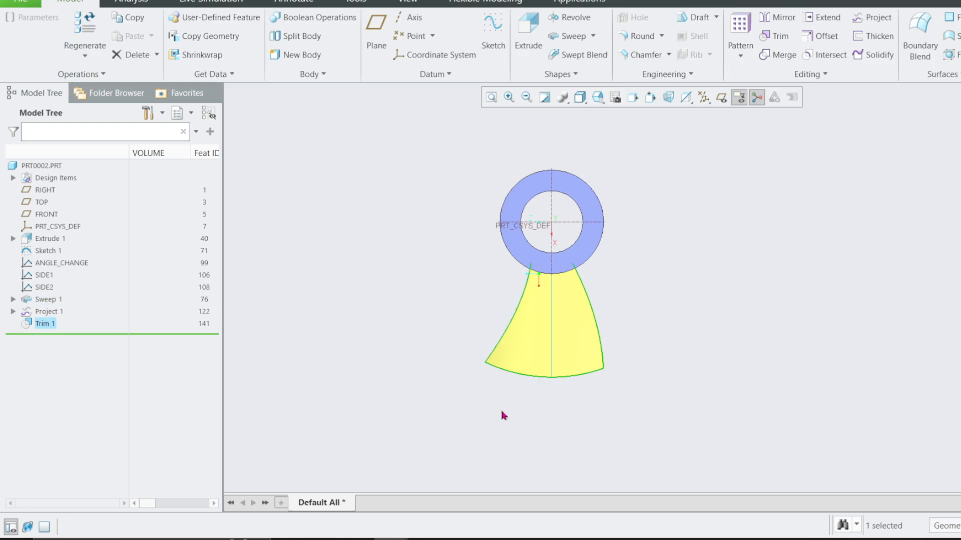
Hide Sketch 1, the straight trajectory line running along the blade.
mouse_move(502, 413)
middle_mouse_down()
mouse_move(472, 305)
mouse_move(600, 281)
mouse_move(636, 262)
mouse_move(626, 328)
mouse_move(647, 325)
mouse_move(622, 298)
mouse_move(613, 310)
middle_mouse_up()
left_click(603, 244)
left_click(643, 210)
scroll(619, 236, "down", 2)
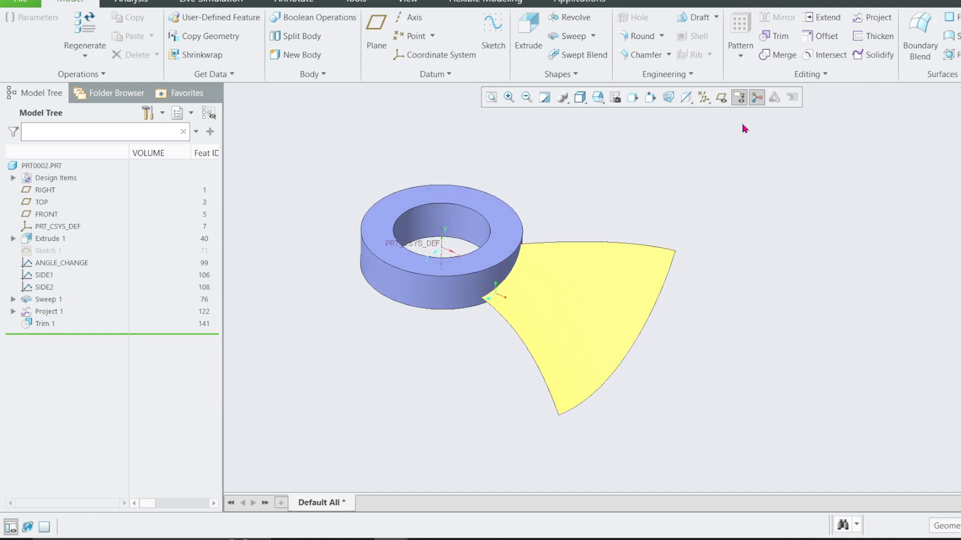
Start an offset of the trimmed blade surface and set the offset distance to 2.
left_click(923, 76)
left_click(607, 275)
left_click(823, 36)
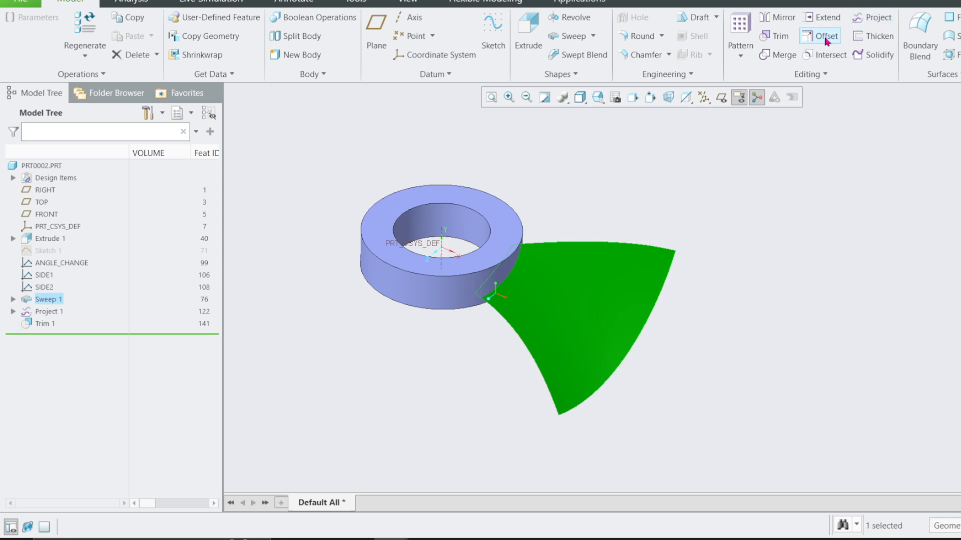
middle_click_drag(440, 234, 535, 263)
left_click(350, 33)
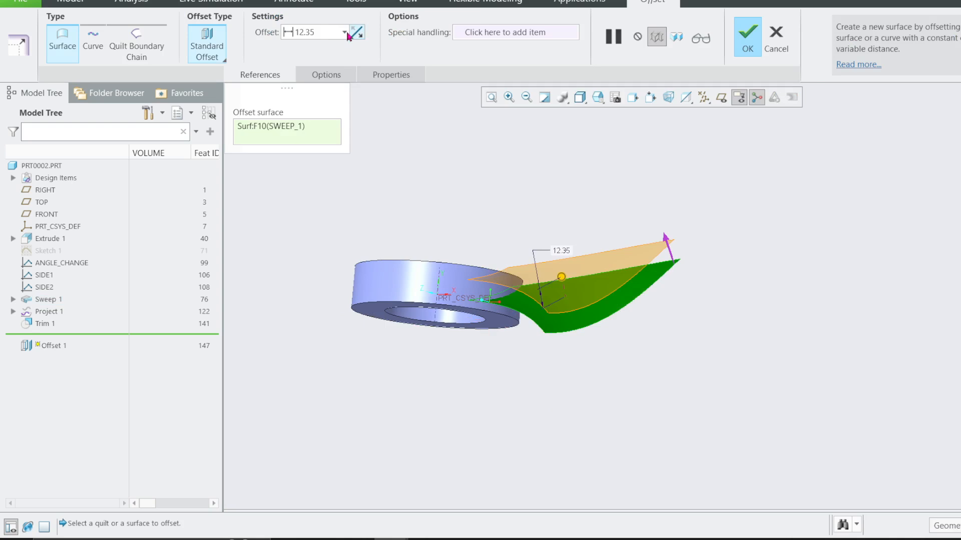
type("2")
key("Return")
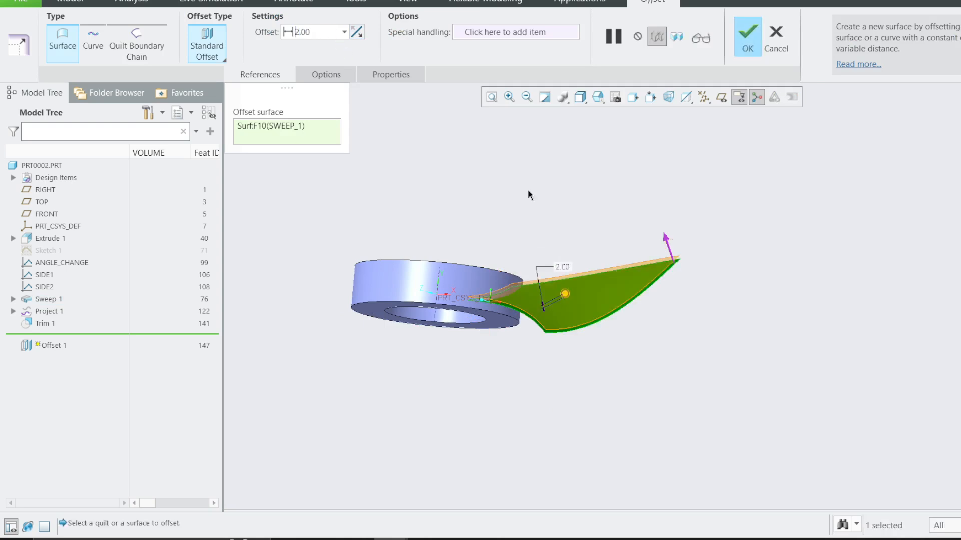
Enable side surface creation for the blade offset and complete the feature.
middle_click_drag(527, 191, 505, 195)
left_click(342, 76)
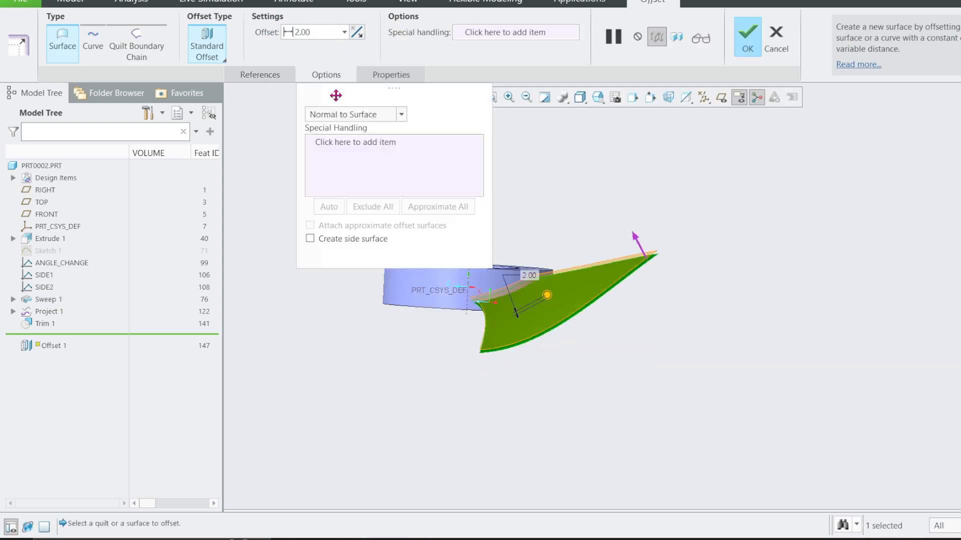
left_click(310, 239)
left_click(746, 36)
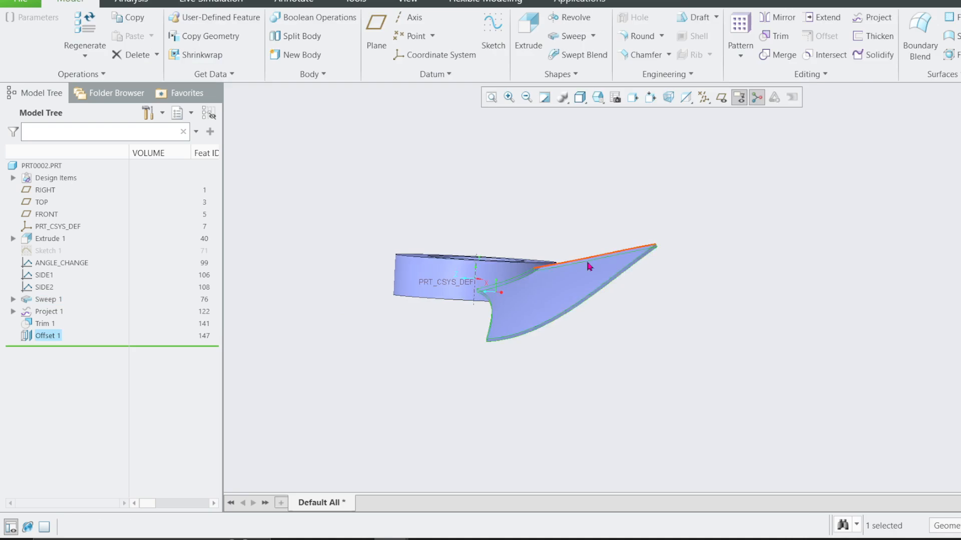
Merge the original blade quilt with the offset quilt and its side surfaces into one quilt.
key("ctrl+d")
left_click(779, 56)
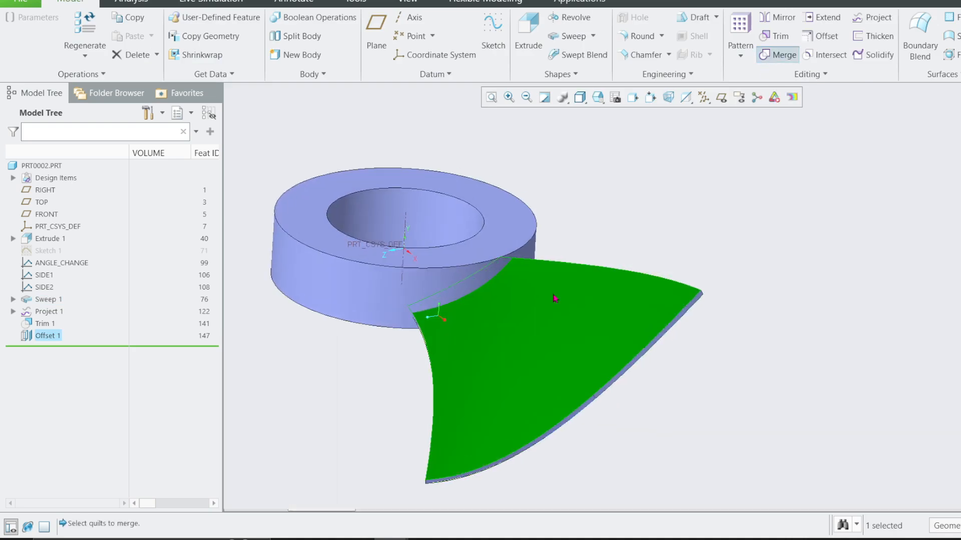
middle_click_drag(543, 368, 611, 294)
scroll(567, 318, "down", 3)
left_click(553, 305, "ctrl")
left_click(518, 193, "ctrl")
left_click(468, 54)
key("ctrl+d")
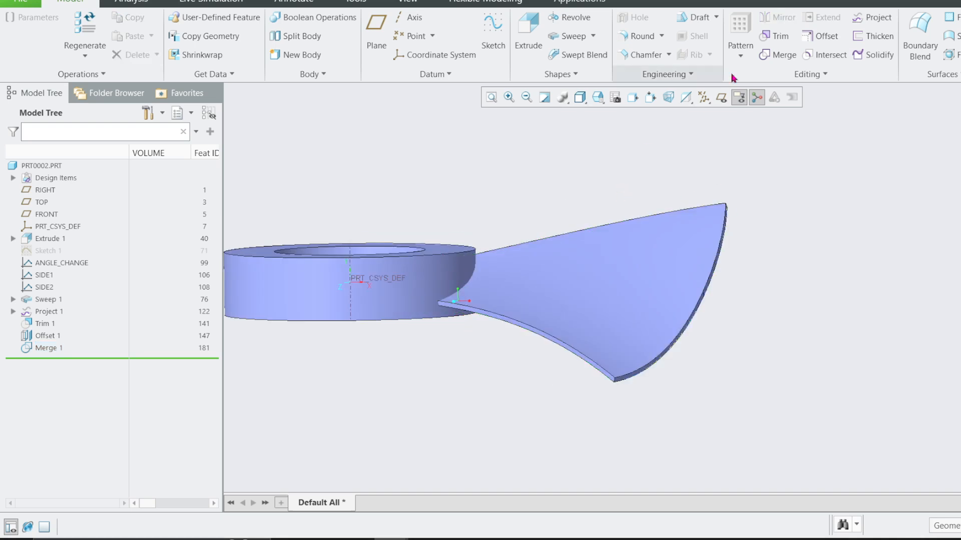
Start a round and apply a 14.5 radius to the two outer tip corner edges of the blade.
left_click(642, 36)
scroll(608, 430, "down", 3)
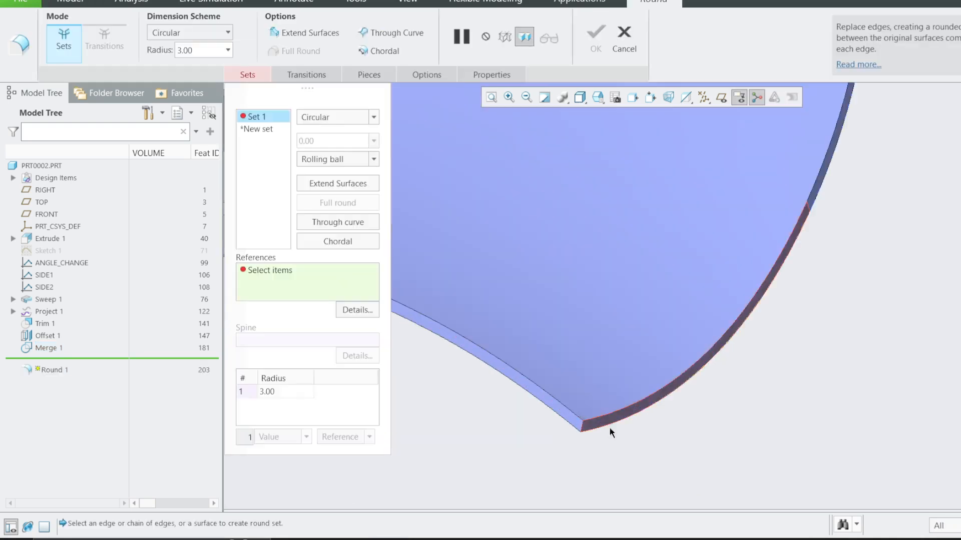
left_click(581, 429)
left_click_drag(598, 426, 659, 414)
scroll(670, 350, "up", 5)
middle_click_drag(647, 336, 698, 300)
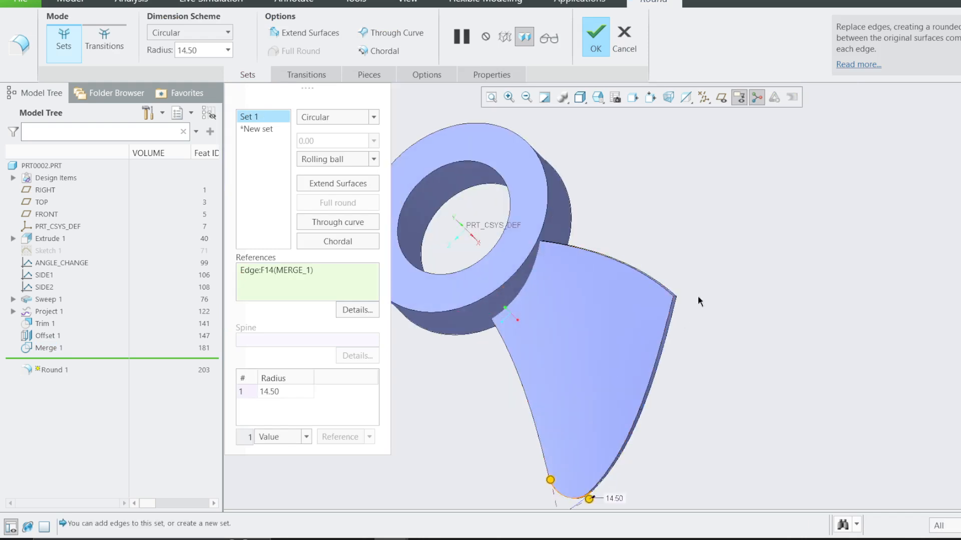
scroll(695, 299, "down", 5)
left_click(651, 304, "ctrl")
scroll(767, 344, "up", 5)
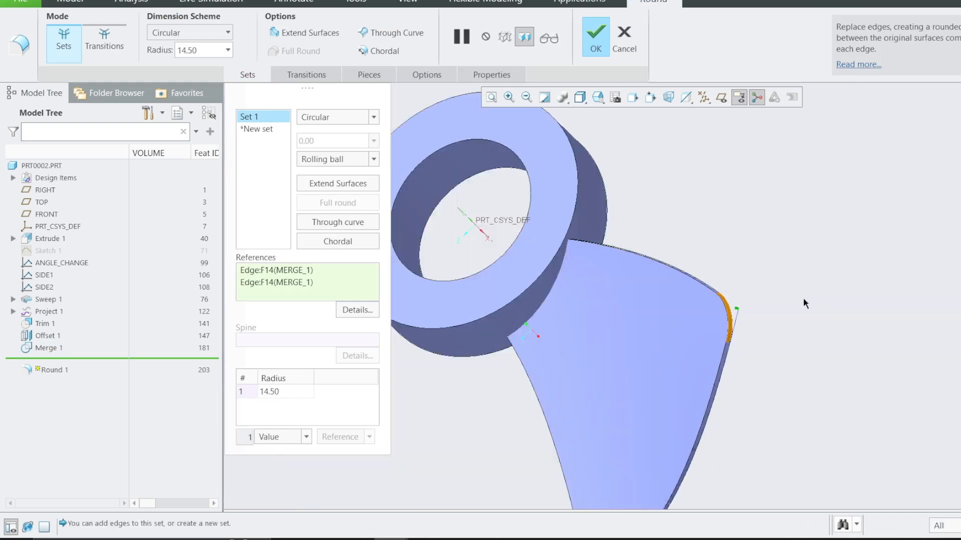
left_click(259, 130)
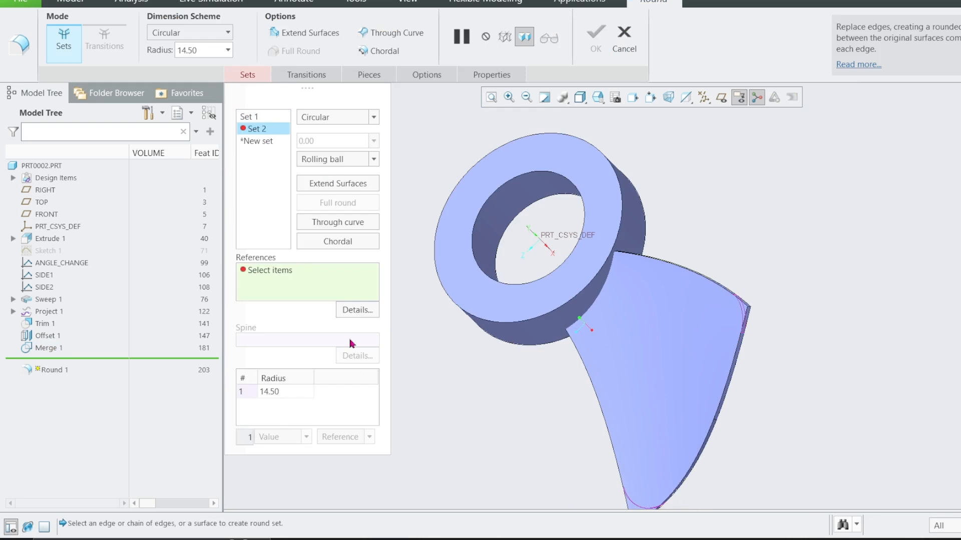
double_click(273, 392)
type("2")
left_click(601, 316)
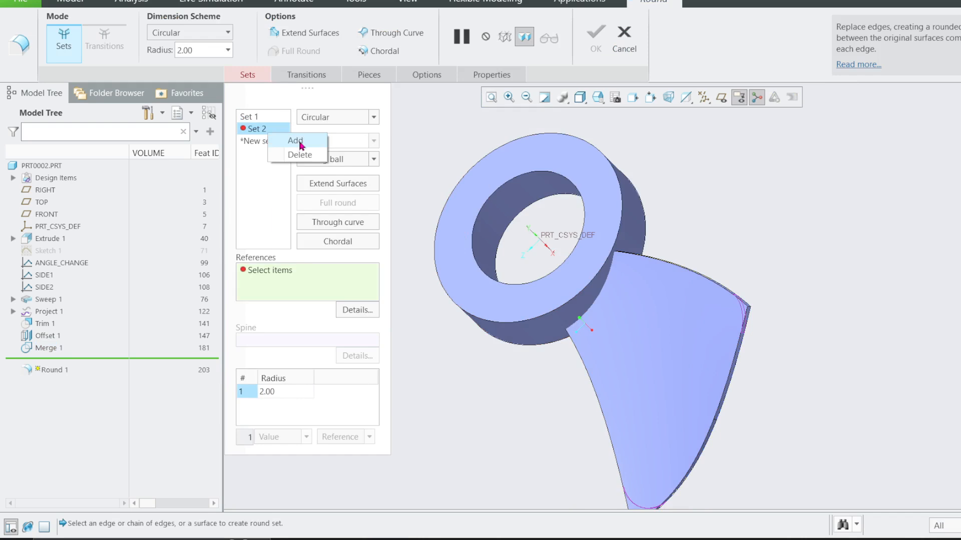
left_click(300, 143)
right_click(249, 132)
left_click(280, 151)
right_click(264, 132)
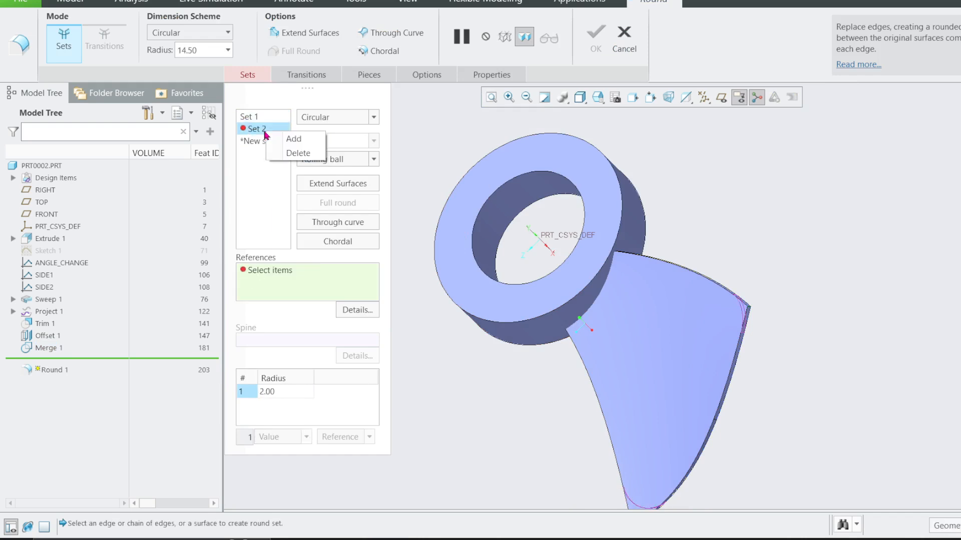
left_click(296, 154)
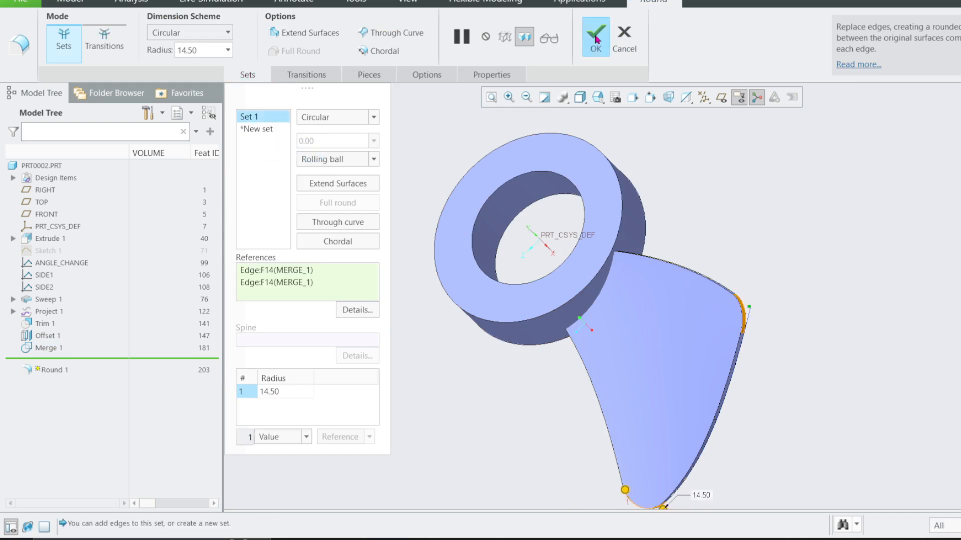
Complete the blade tip round and merge the ring hub quilt with the blade quilt, keeping the blade portion outside the ring.
left_click(595, 39)
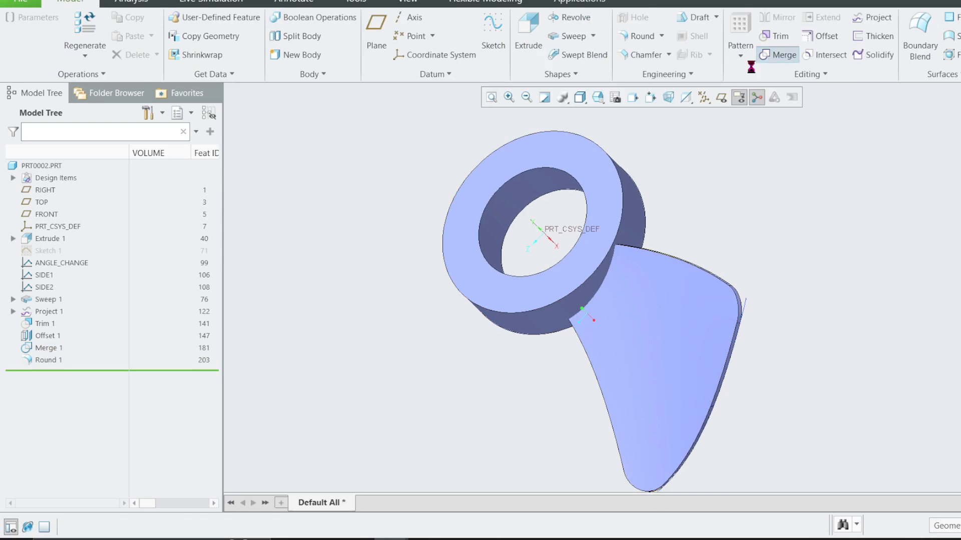
left_click(769, 56)
left_click(599, 220)
left_click(641, 322, "ctrl")
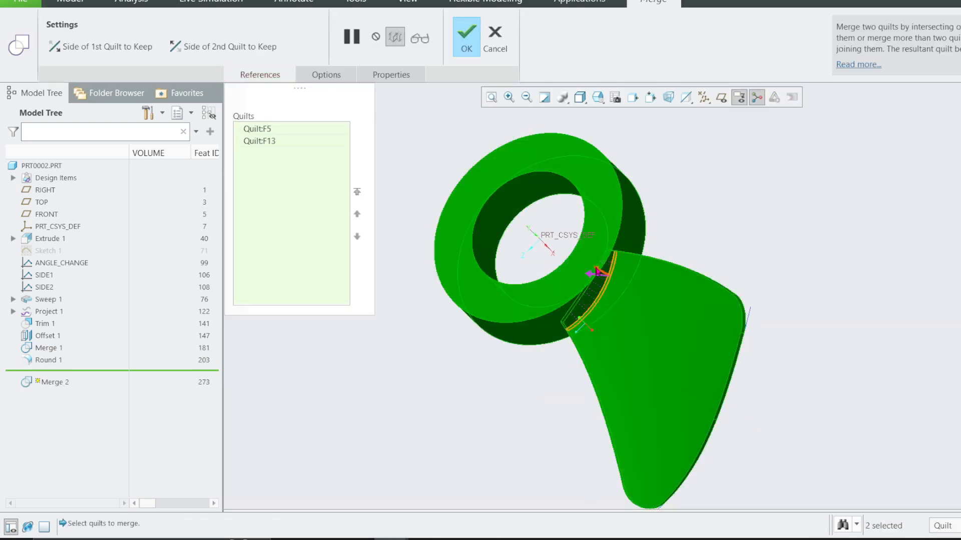
middle_click_drag(599, 273, 609, 193)
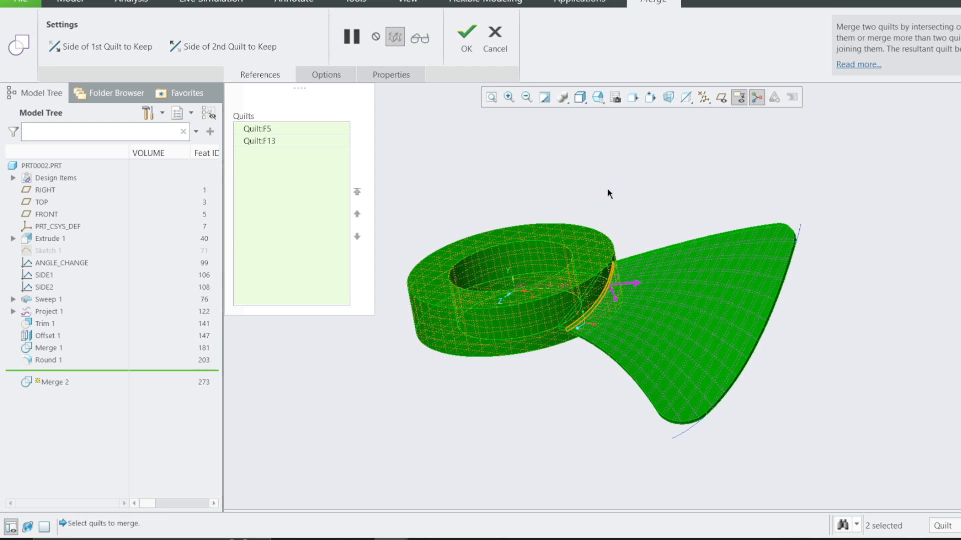
middle_click(597, 198)
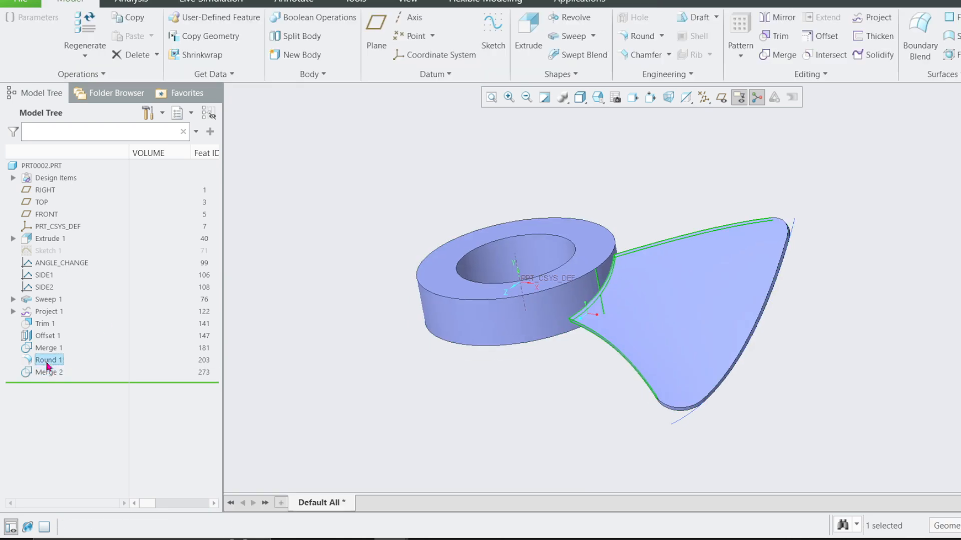
Reorder Round 1 so it follows Merge 2 and open its definition for editing.
left_click_drag(48, 367, 52, 378)
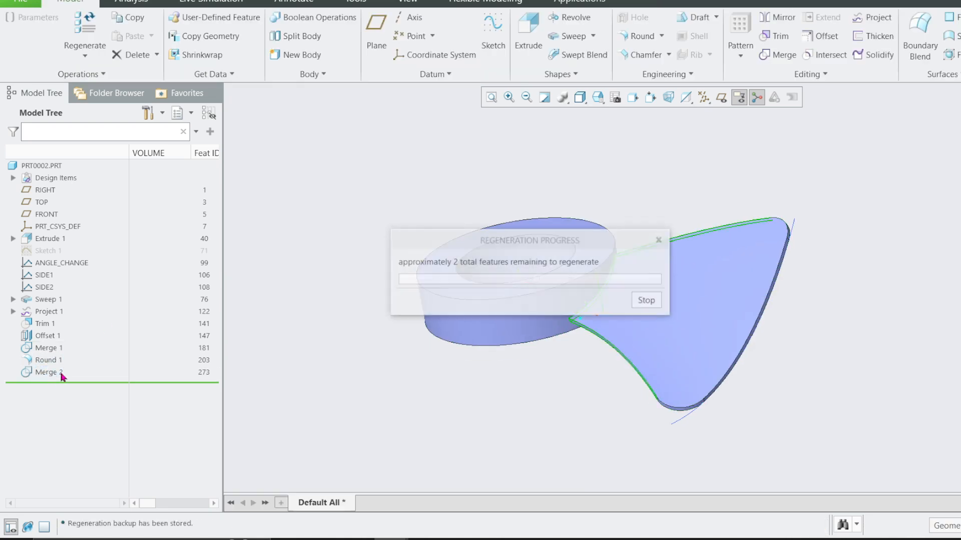
left_click(58, 311)
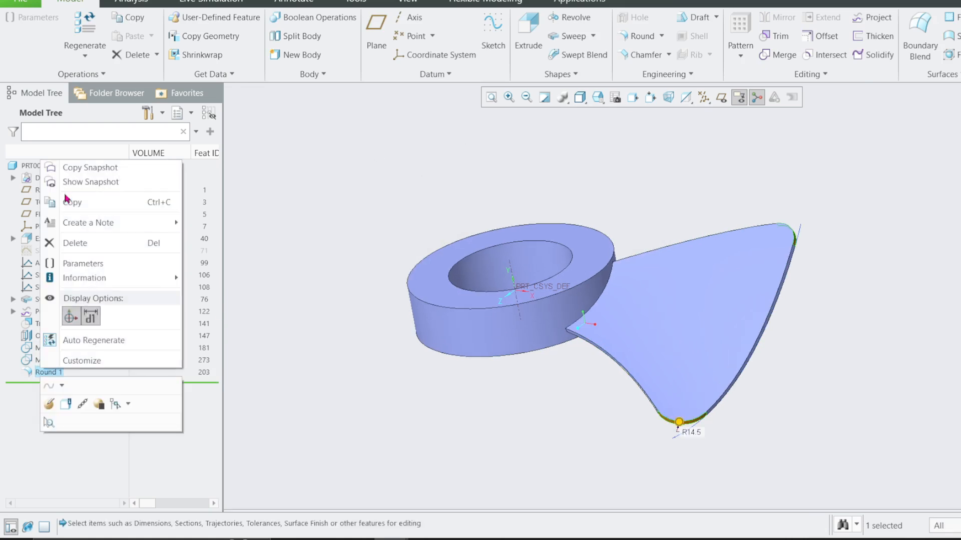
left_click(52, 400)
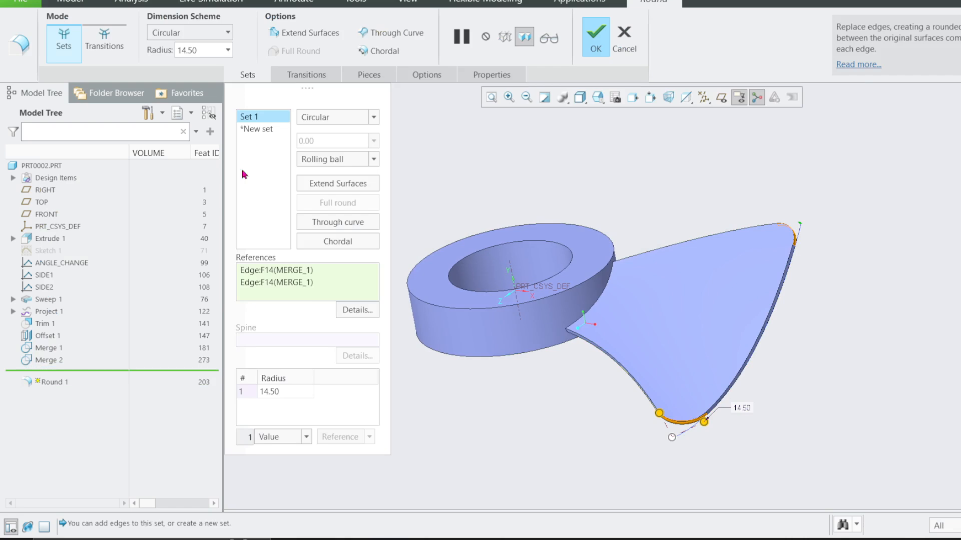
Add a second round set with radius 3 on the edges where the blade meets the ring and complete the feature.
left_click(263, 130)
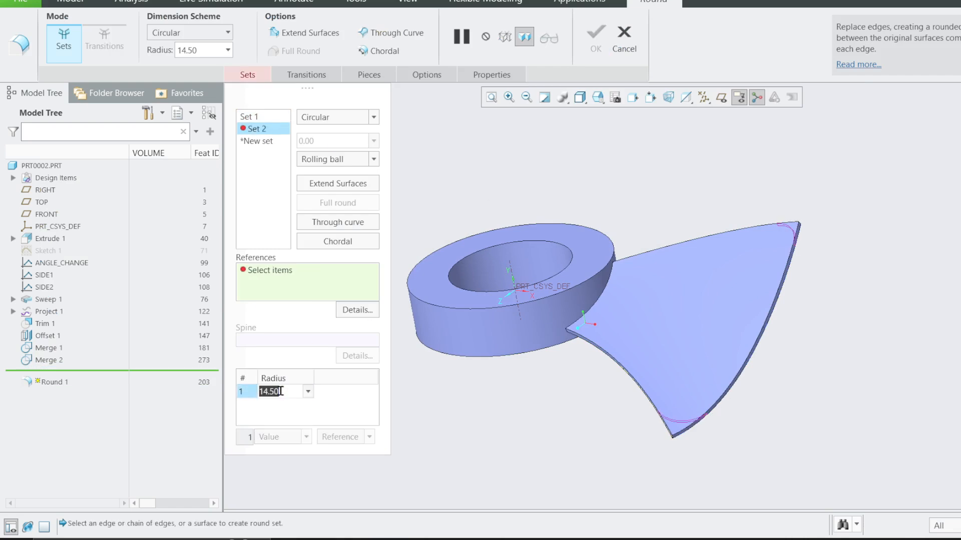
type("3")
left_click(602, 294)
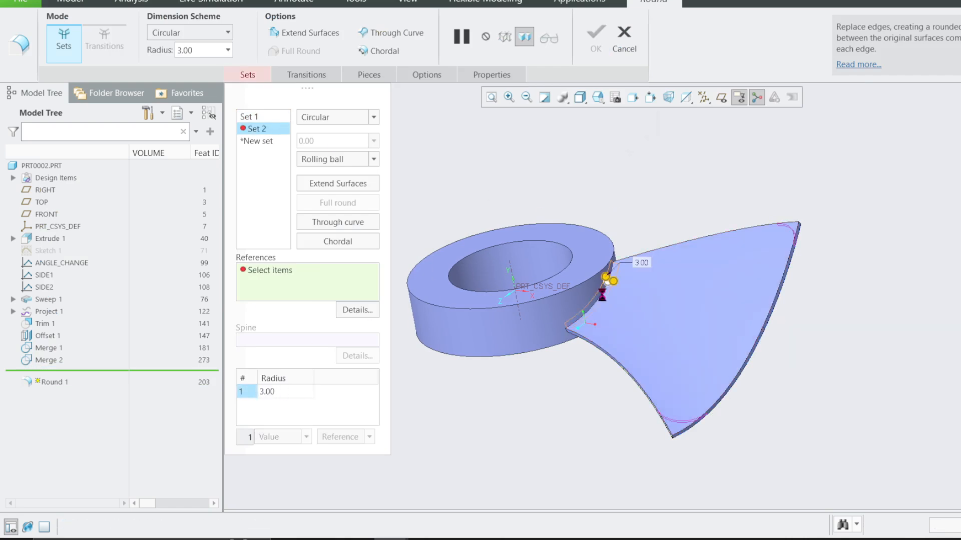
middle_click_drag(602, 295, 590, 330)
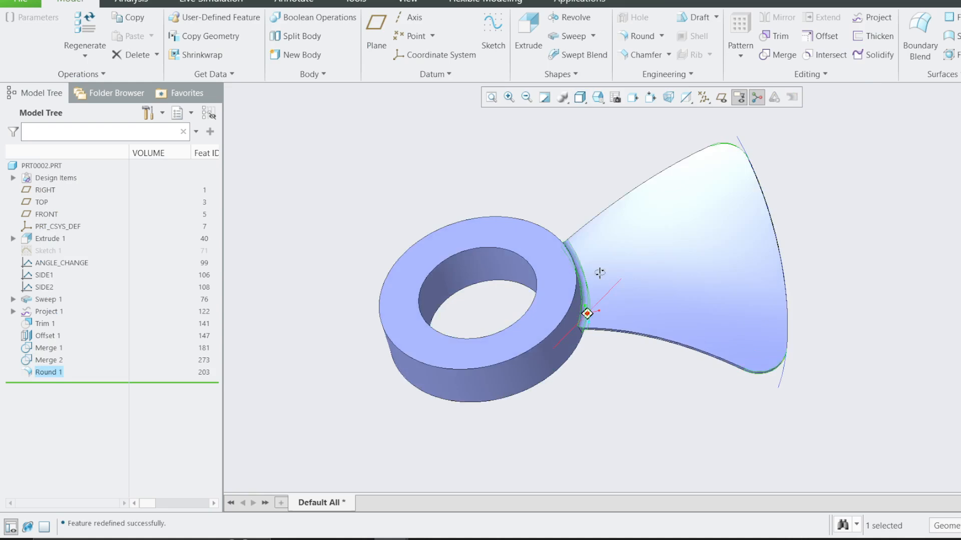
Reopen the definition of Round 1 for editing.
middle_click_drag(600, 273, 585, 188)
left_click(585, 187)
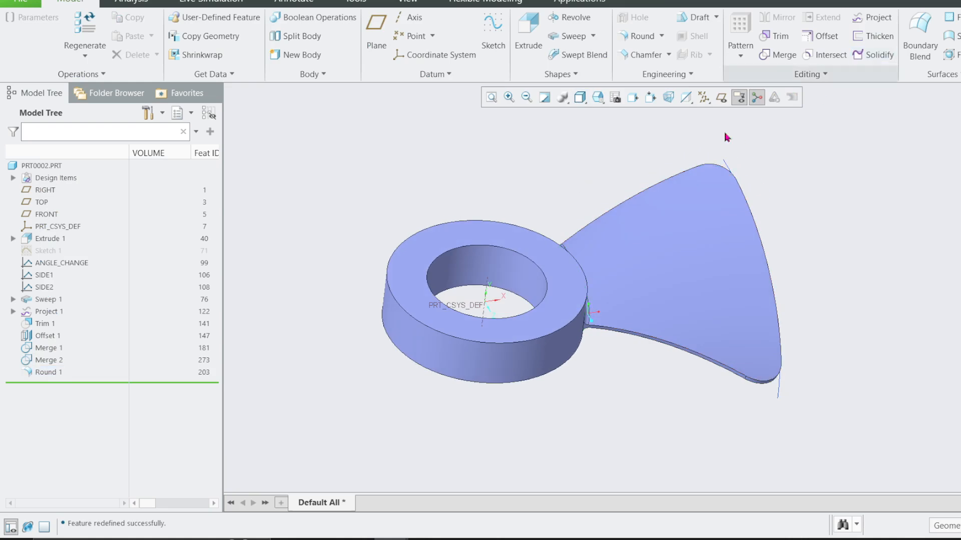
left_click(49, 373)
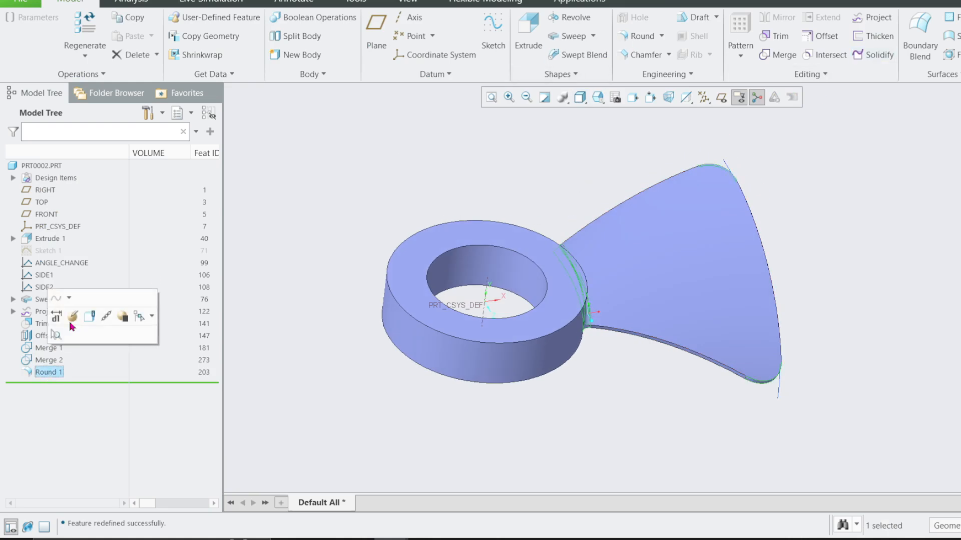
left_click(71, 318)
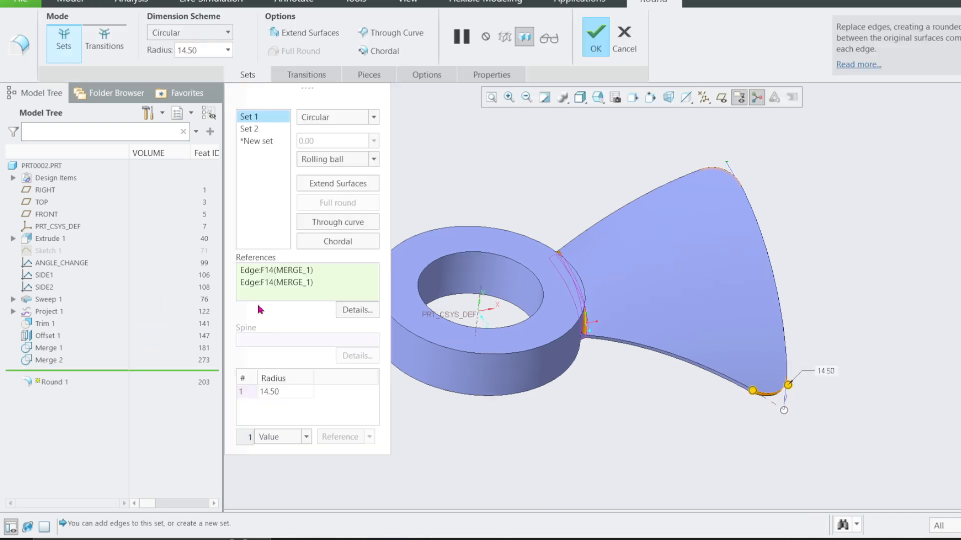
Try to add a third round set with radius 2 on the inner and outer upper edges of the ring.
left_click(266, 145)
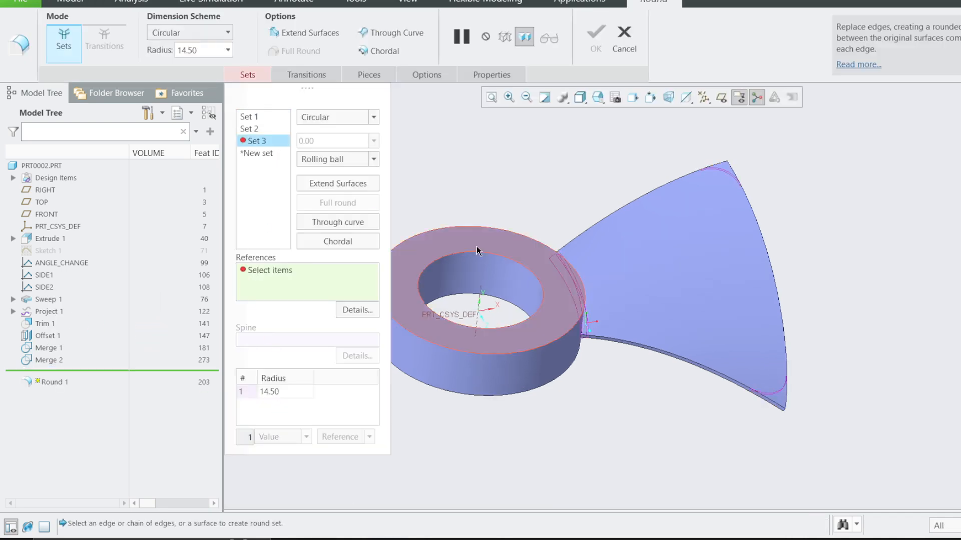
left_click(472, 254)
right_click(277, 274)
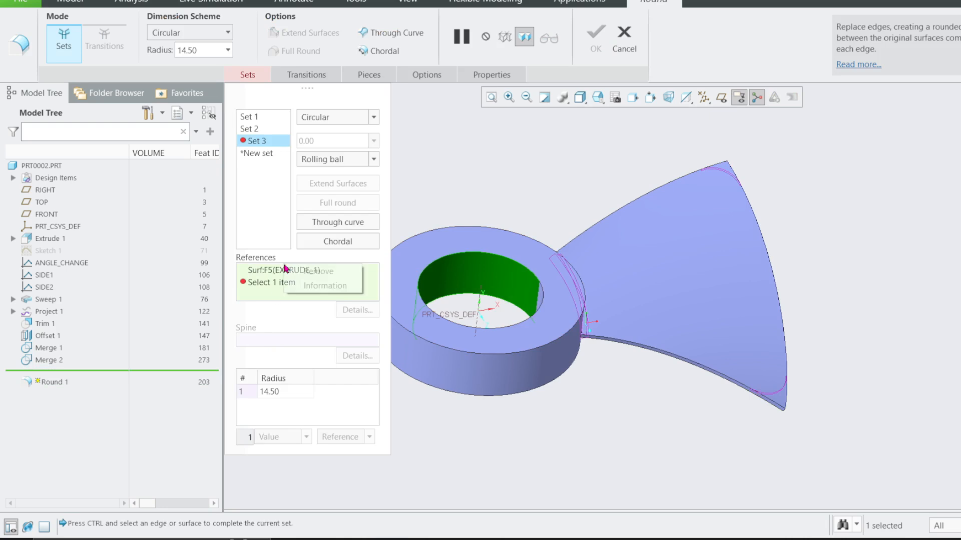
left_click(313, 269)
left_click(490, 255)
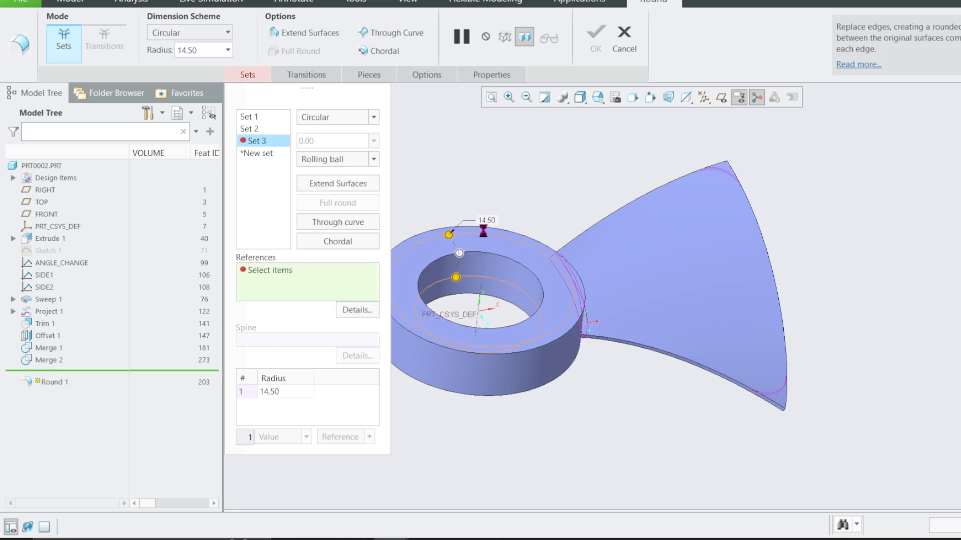
double_click(271, 392)
type("2")
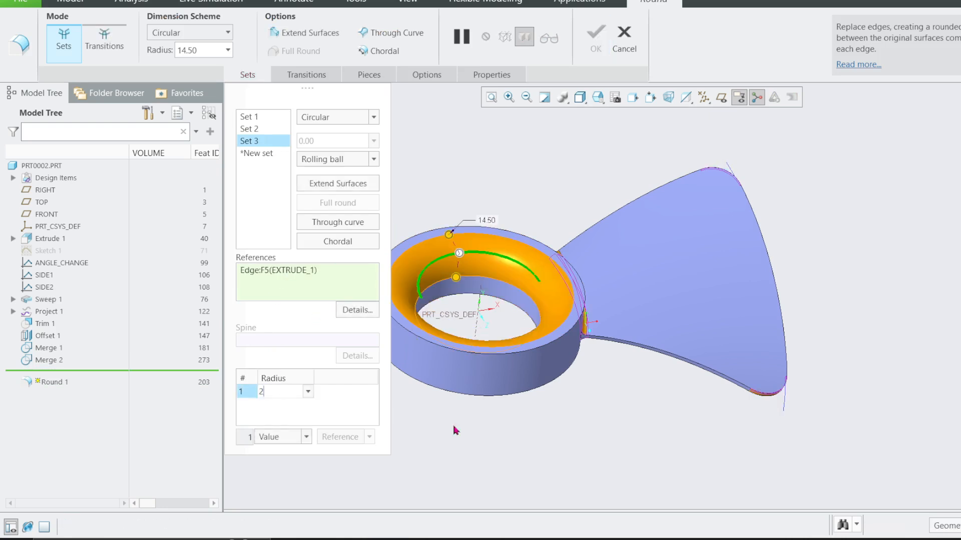
key("Return")
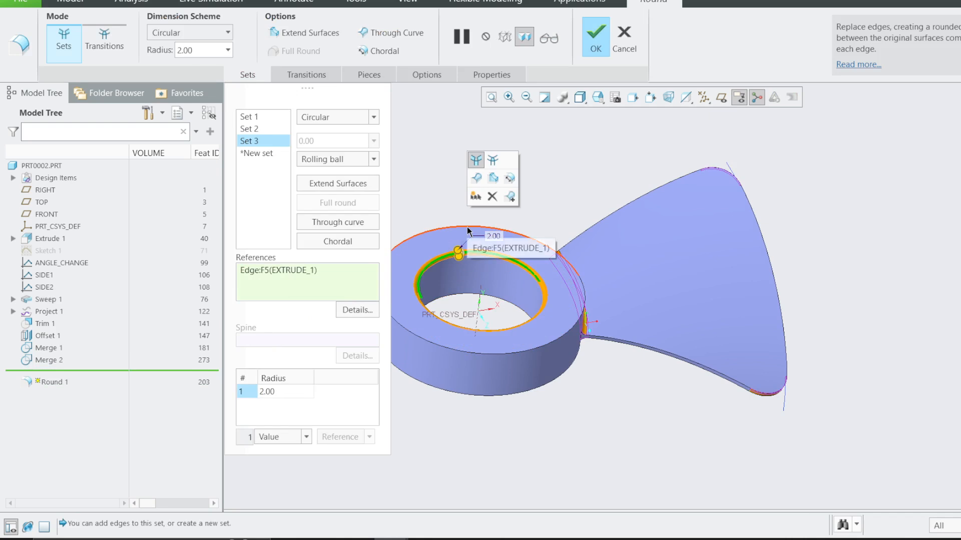
left_click(467, 228, "ctrl")
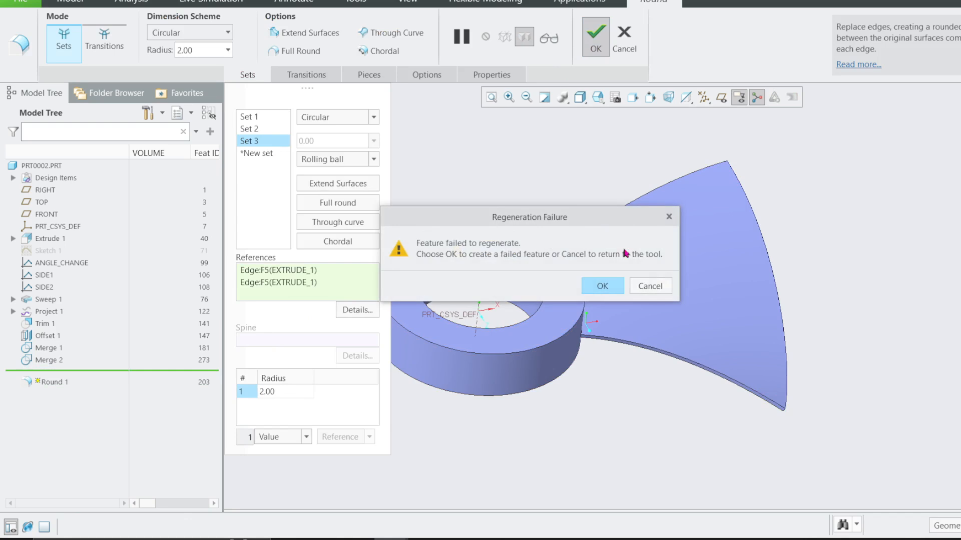
left_click(644, 284)
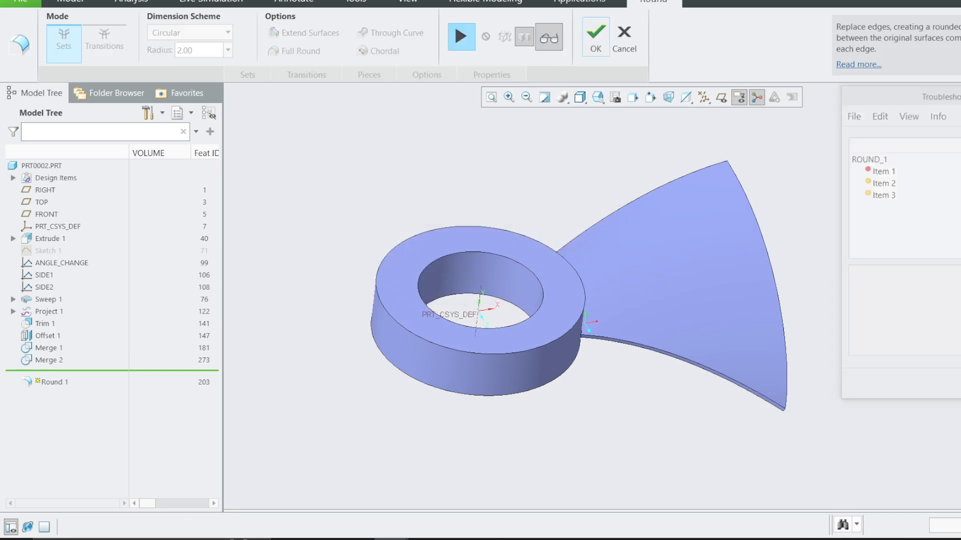
Try a radius of 0.5 for the ring-edge round set and delete that set.
middle_click_drag(584, 311, 496, 335)
scroll(594, 260, "down", 5)
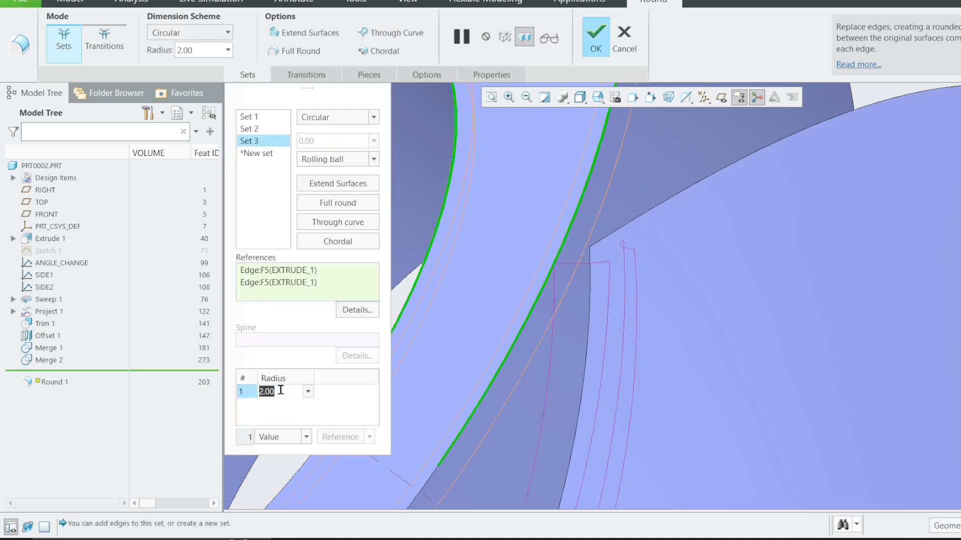
type("0.5")
key("Return")
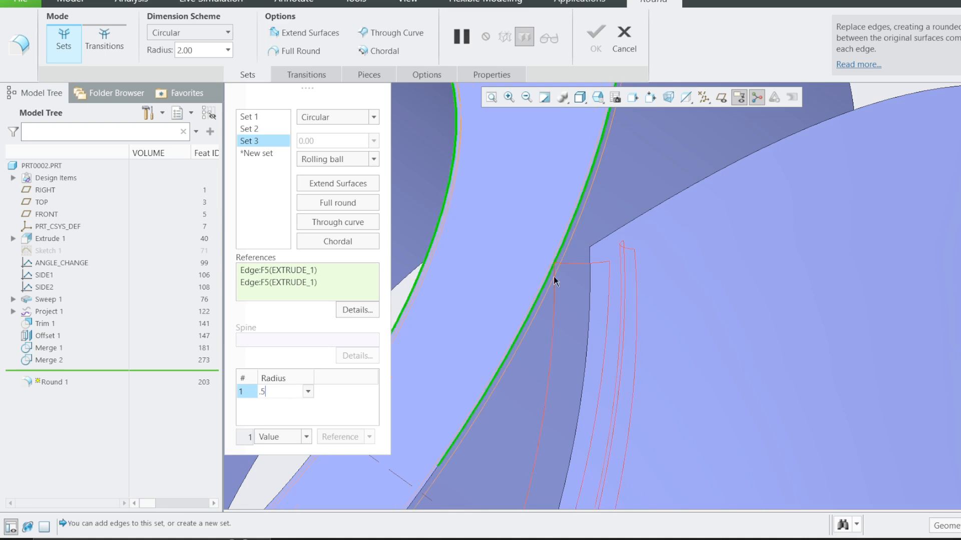
left_click(550, 38)
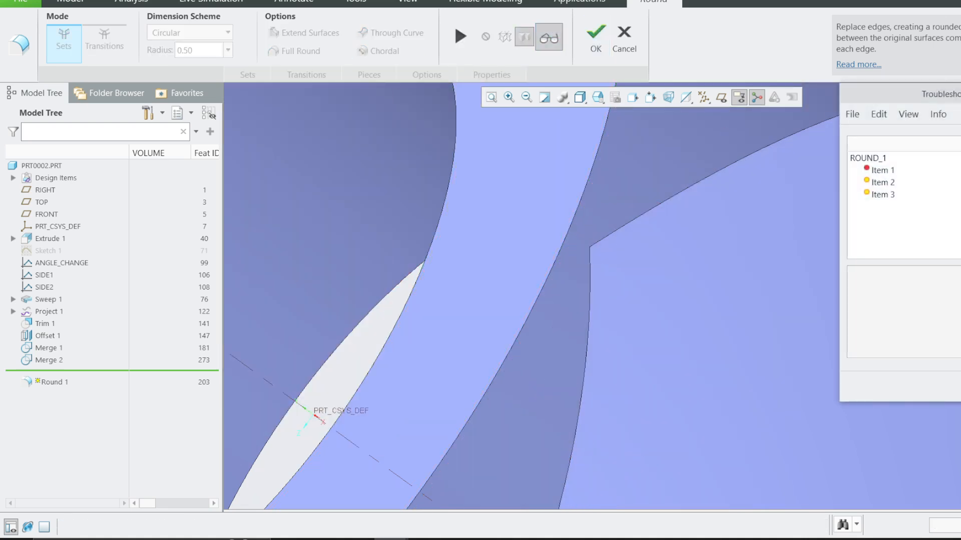
left_click(959, 386)
left_click(460, 37)
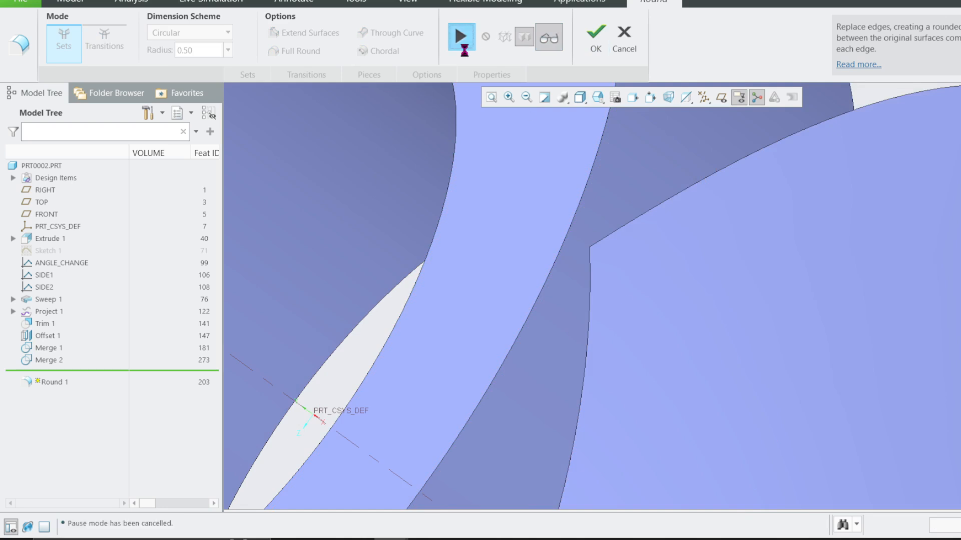
right_click(259, 144)
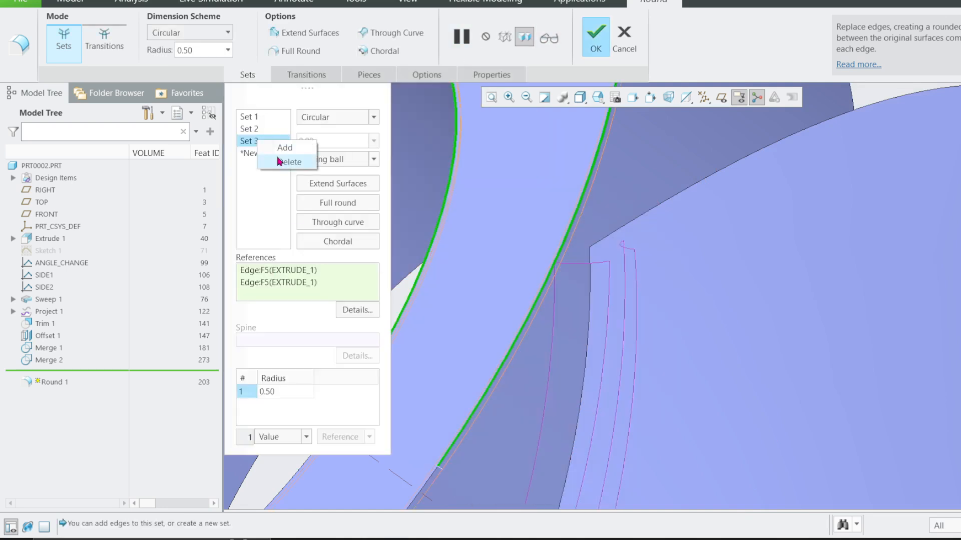
left_click(284, 159)
Set the radius of the blade root round set to 1 and complete the round feature.
middle_click_drag(571, 107, 569, 268)
scroll(573, 275, "down", 5)
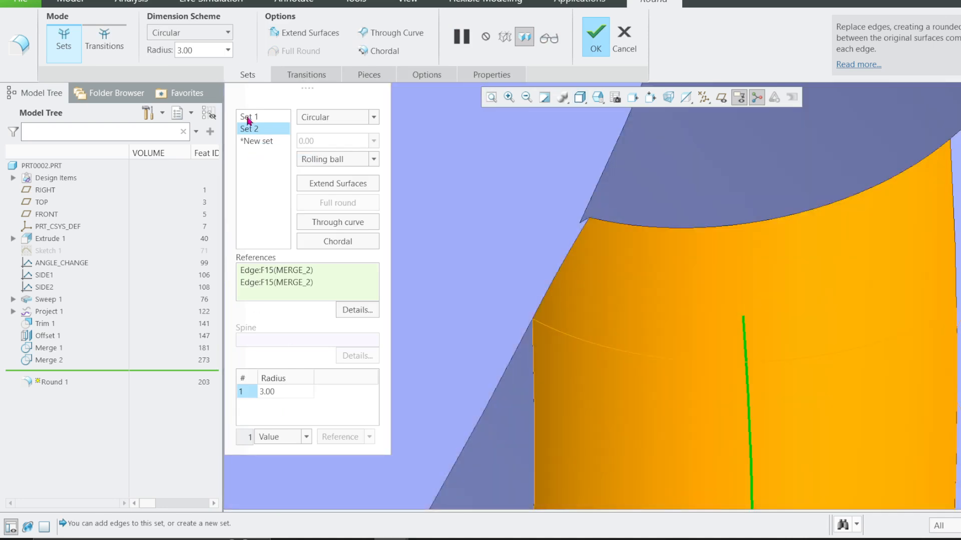
left_click(247, 120)
left_click(263, 130)
type("1")
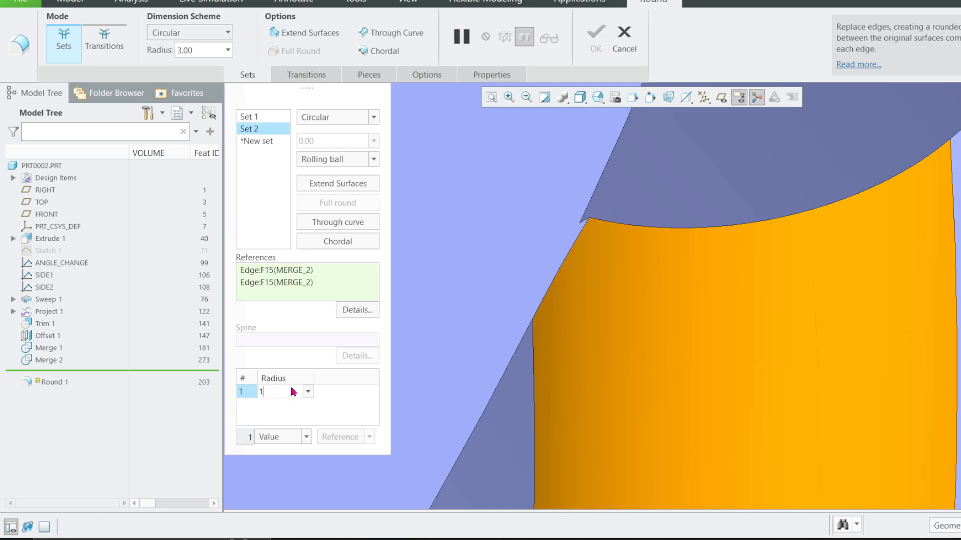
key("Return")
left_click(594, 39)
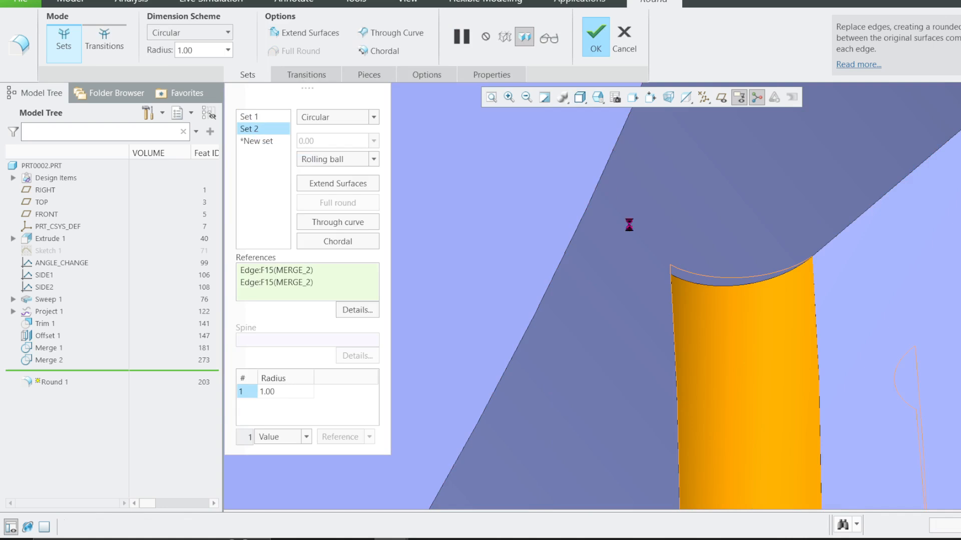
Pattern the ring-and-blade quilt around the hub's central axis with 4 members spaced 90 degrees apart.
scroll(548, 262, "up", 10)
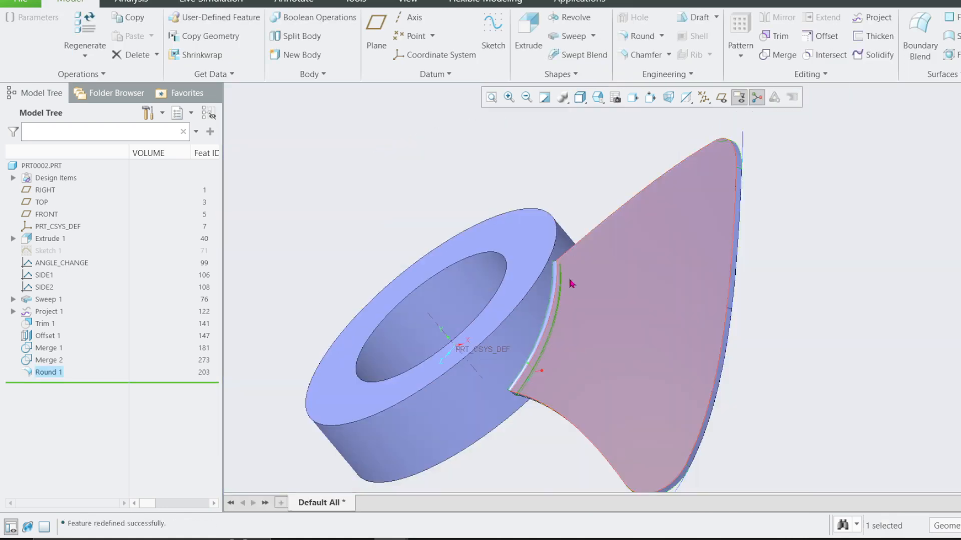
middle_click_drag(572, 283, 626, 224)
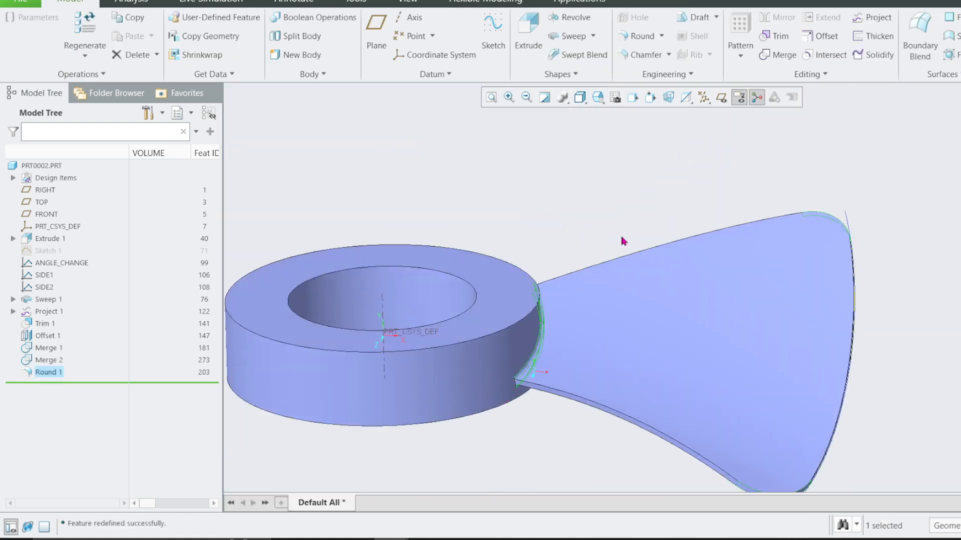
scroll(650, 264, "up", 3)
middle_click_drag(595, 280, 590, 320)
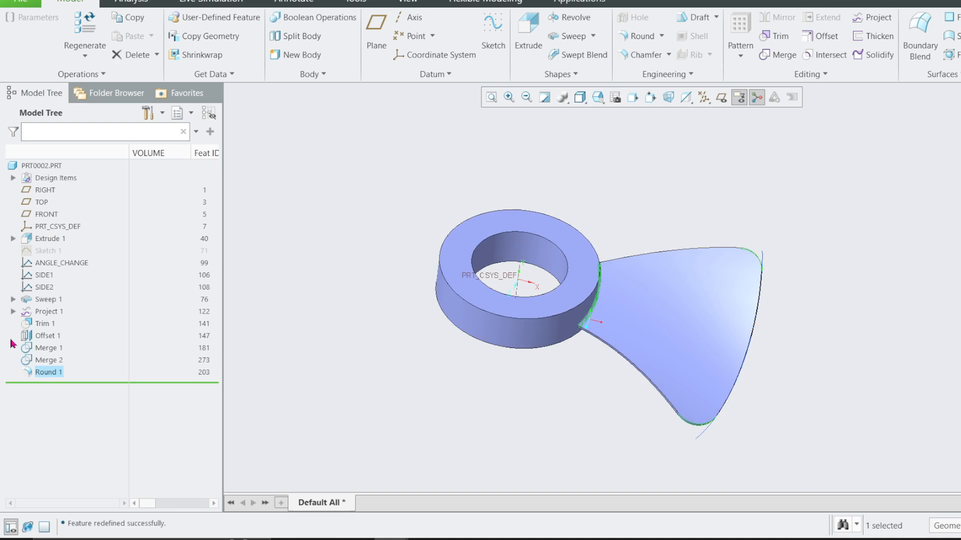
left_click(13, 178)
left_click(65, 190)
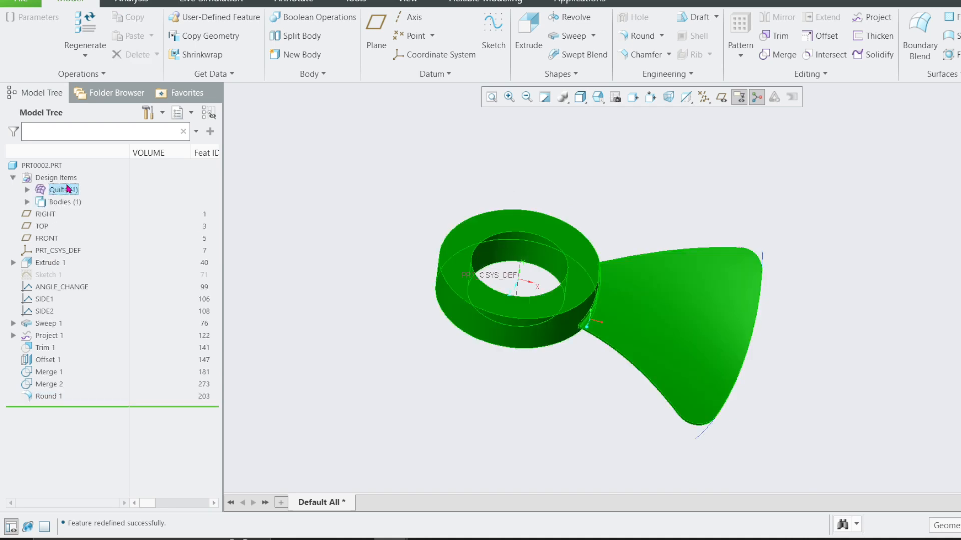
left_click(25, 190)
left_click(67, 203)
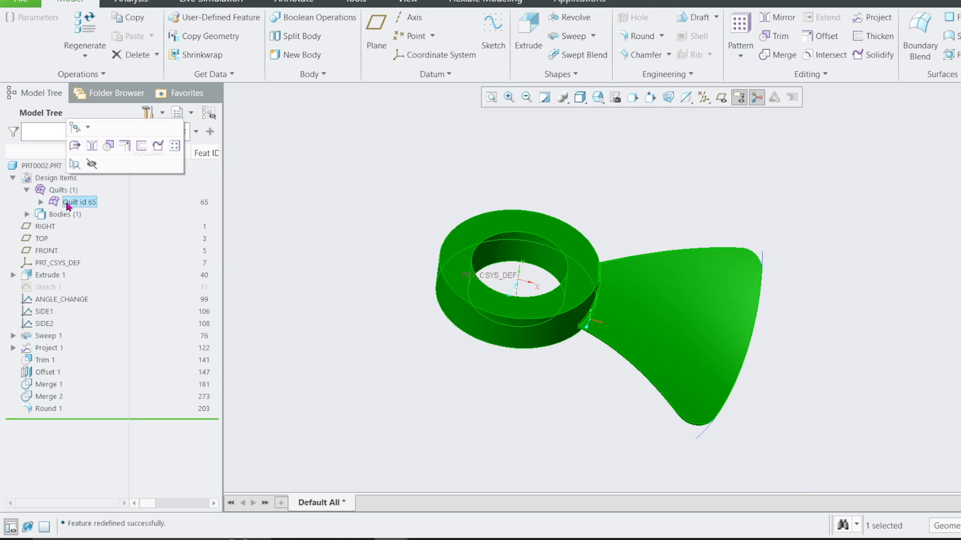
left_click(174, 146)
left_click(86, 58)
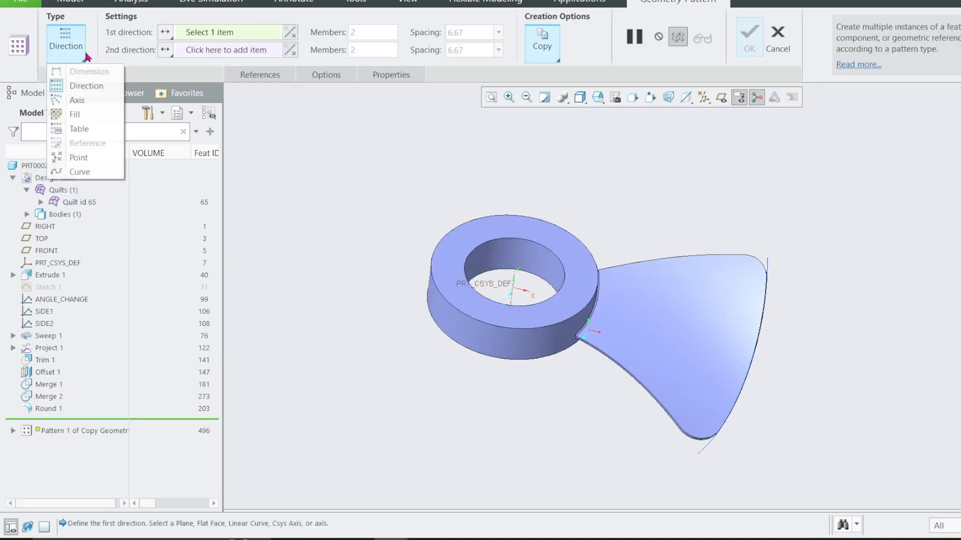
left_click(93, 100)
left_click(509, 284)
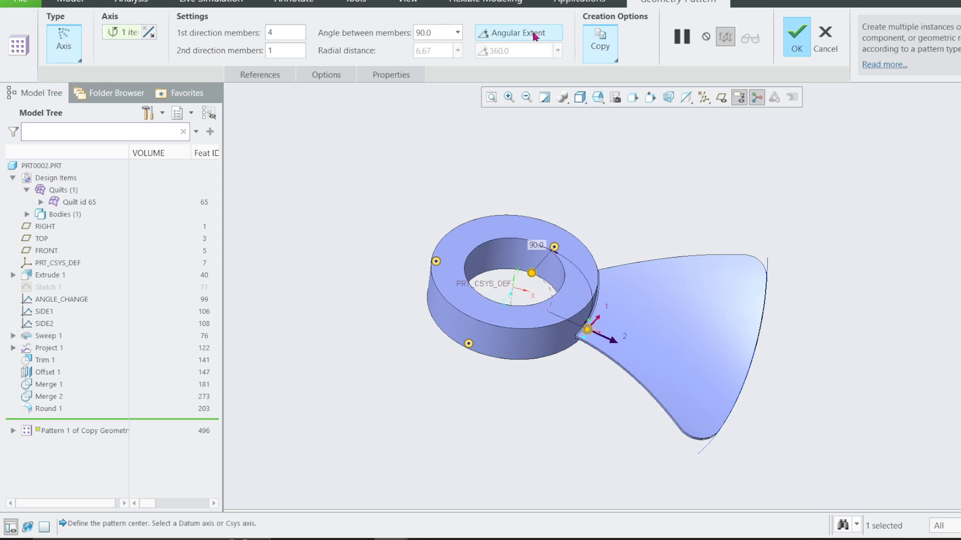
left_click(793, 36)
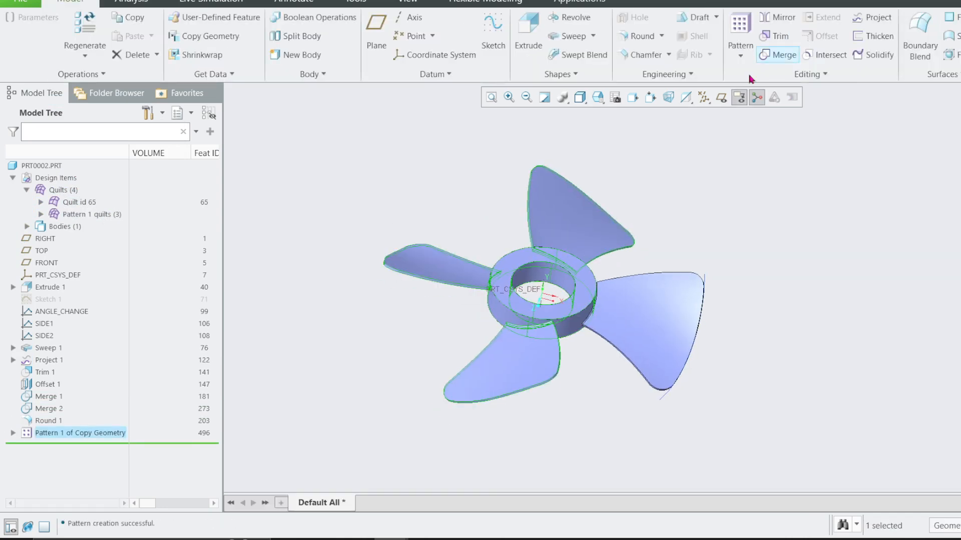
middle_click_drag(751, 80, 588, 198)
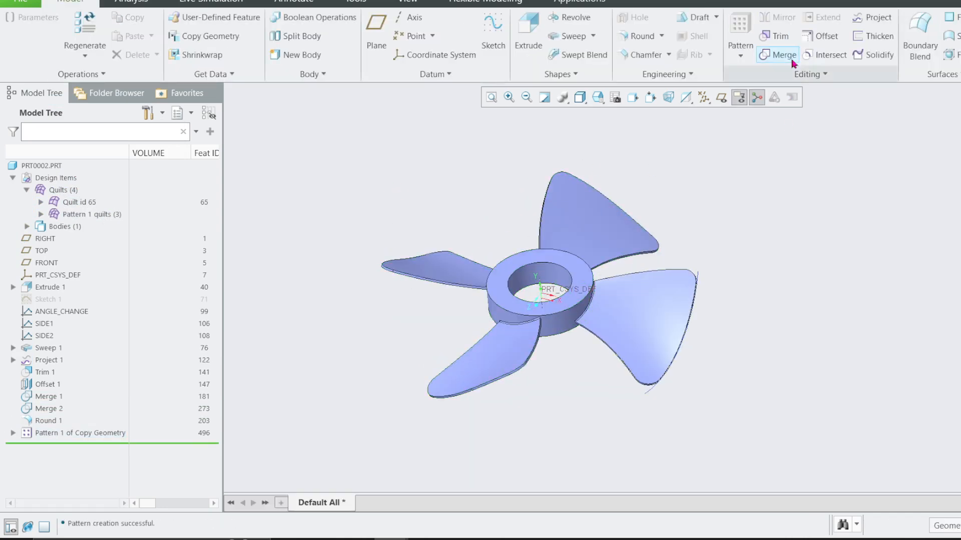
left_click(777, 54)
left_click(583, 253)
left_click(637, 300, "ctrl")
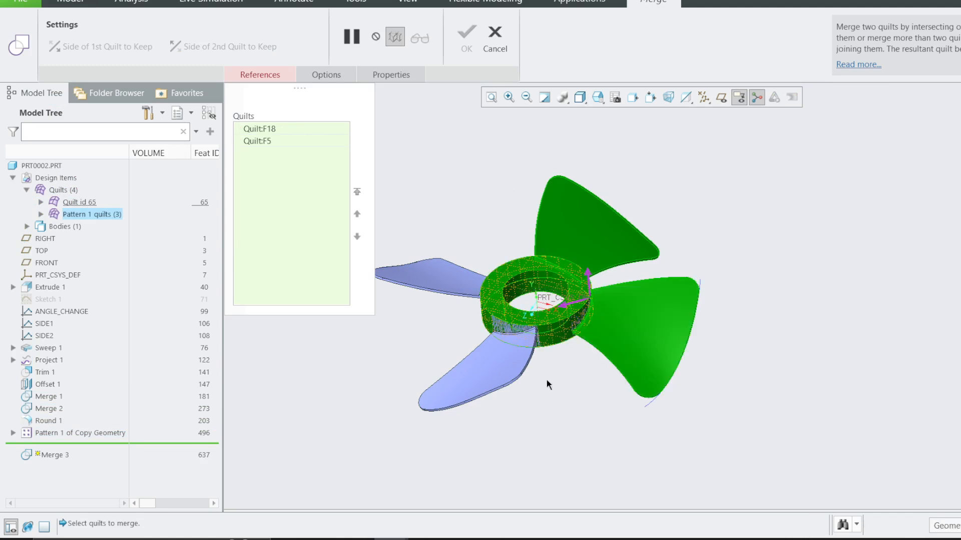
scroll(581, 283, "up", 3)
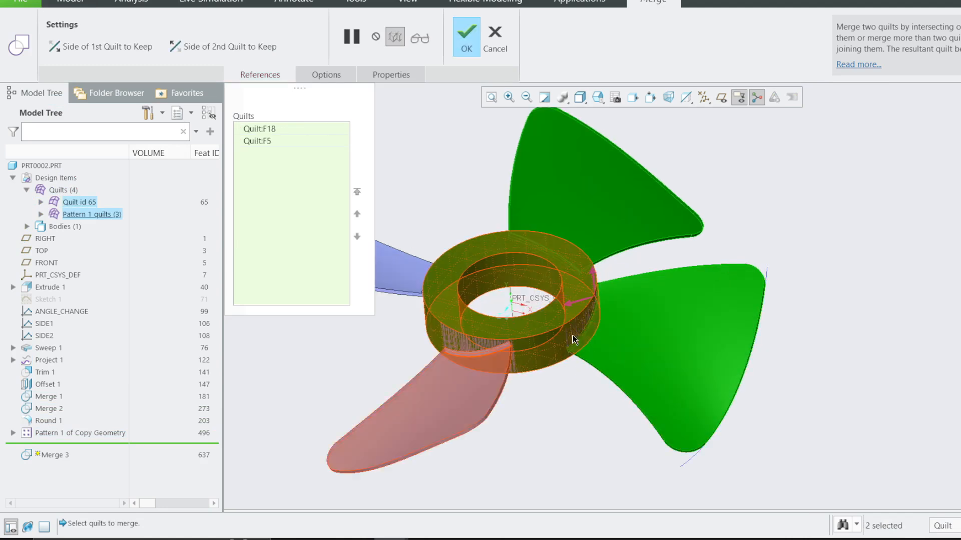
left_click(502, 45)
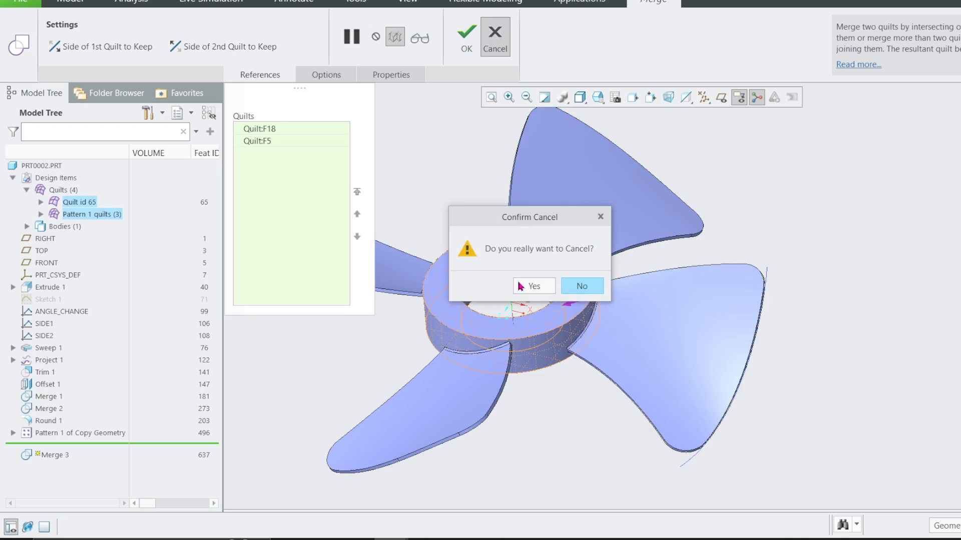
left_click(532, 346)
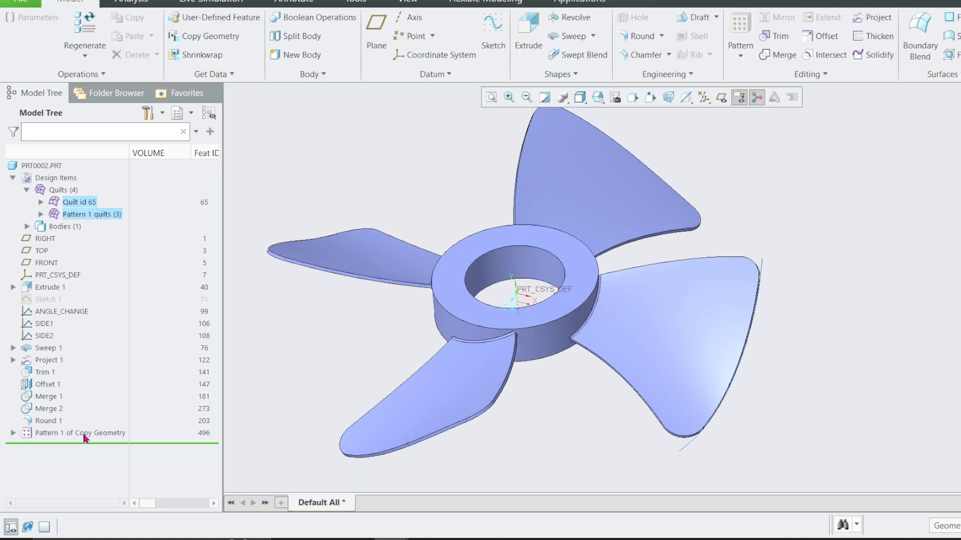
Remove the quilt pattern and solidify the ring-and-blade quilt.
left_click_drag(85, 439, 116, 424)
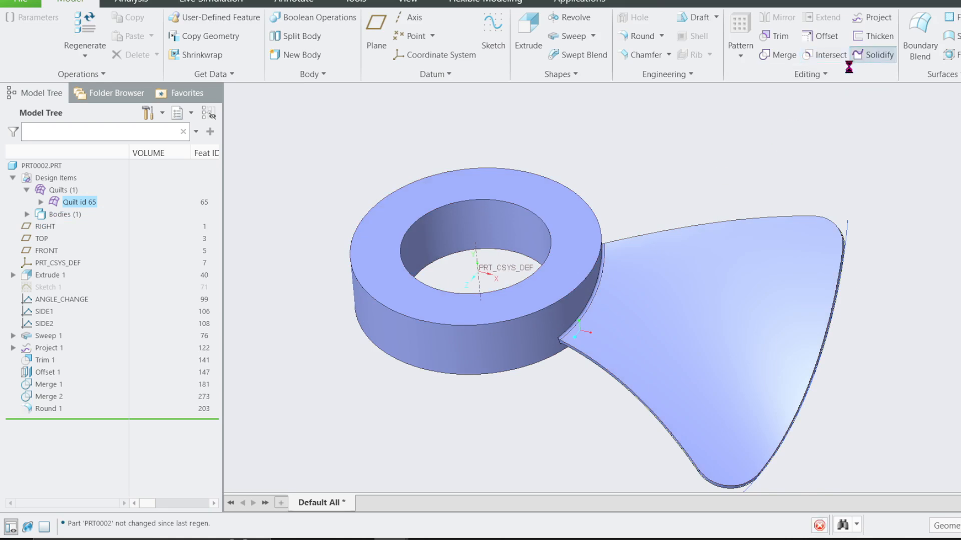
left_click(868, 55)
left_click(442, 36)
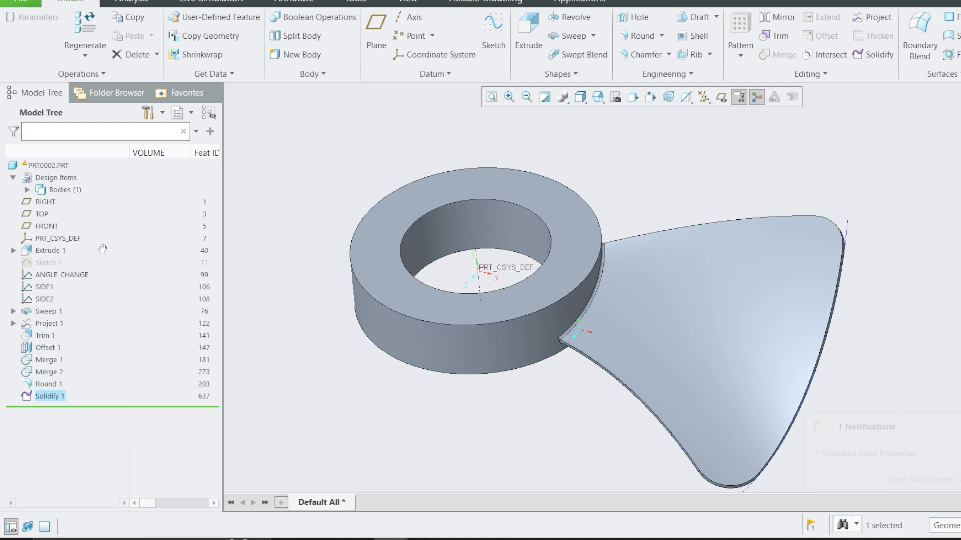
Pattern the solid body around the hub's central axis with 4 members over a 360-degree angular extent.
left_click(27, 190)
left_click(73, 202)
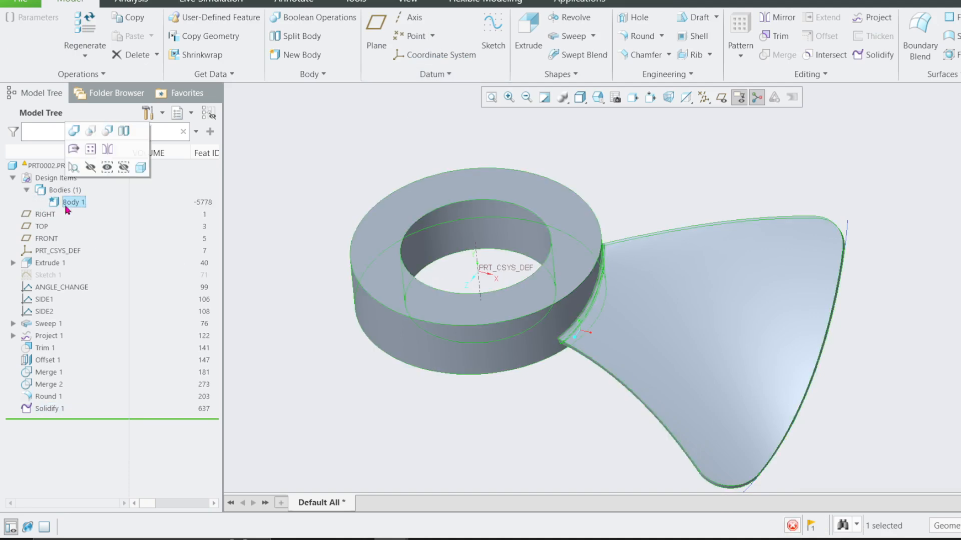
left_click(89, 148)
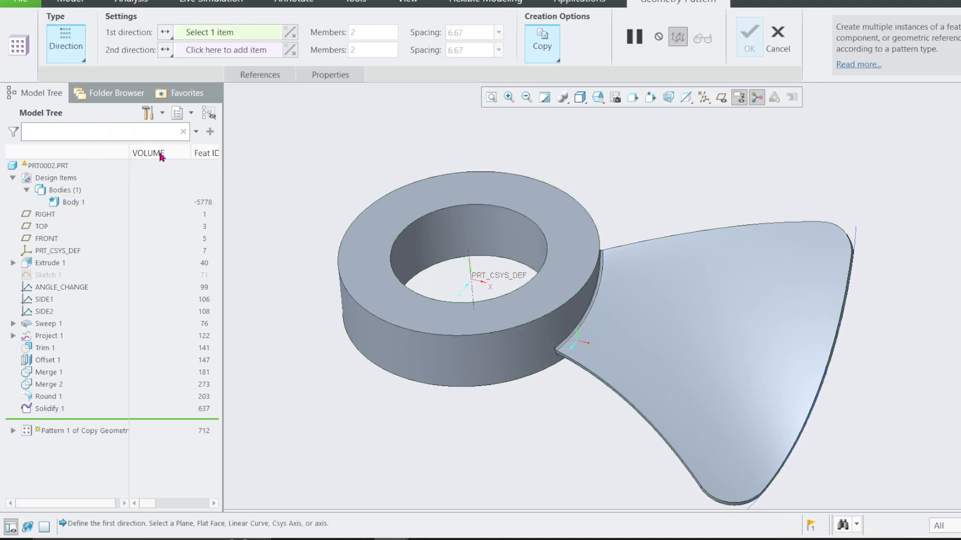
left_click(80, 56)
left_click(83, 103)
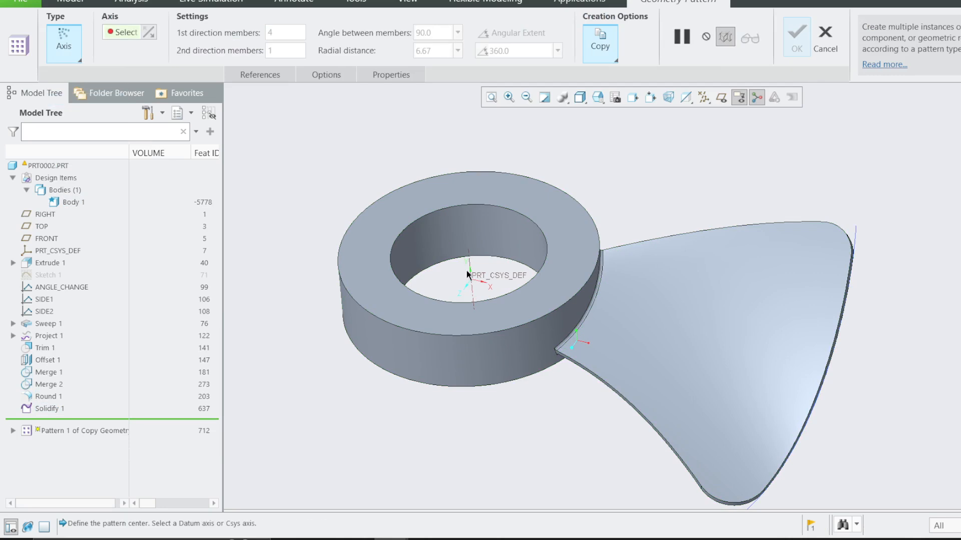
left_click(466, 270)
left_click(496, 33)
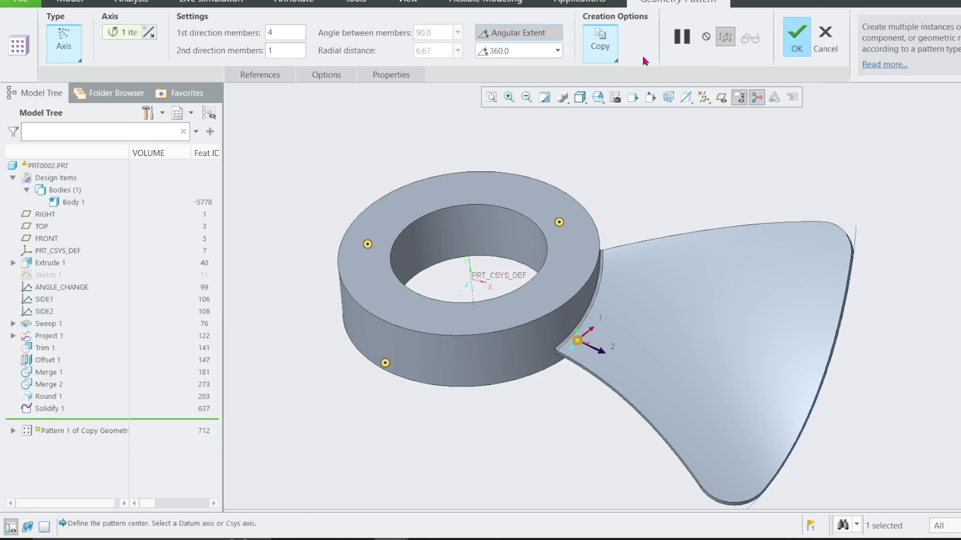
left_click(789, 49)
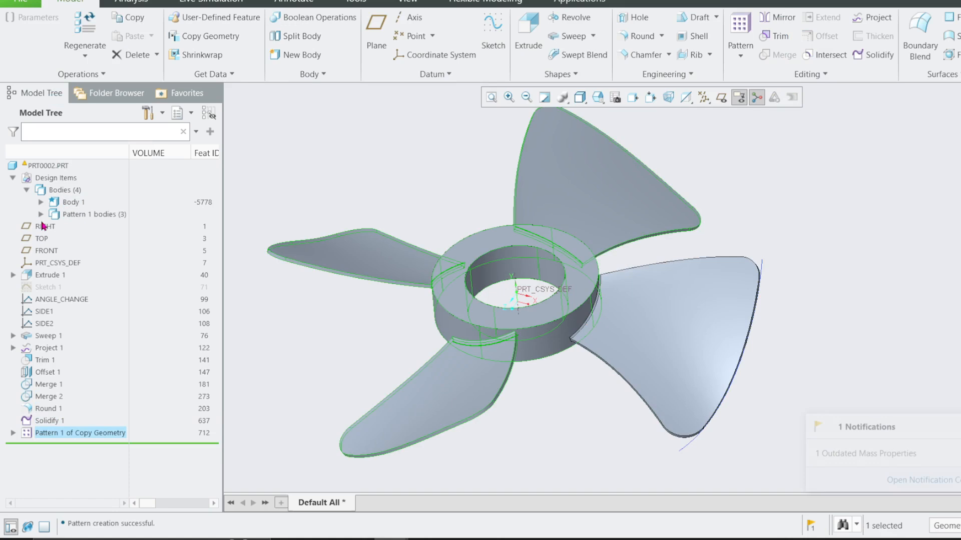
Reopen the body pattern's definition and examine its regeneration options, properties, geometry references and creation options.
right_click(71, 436)
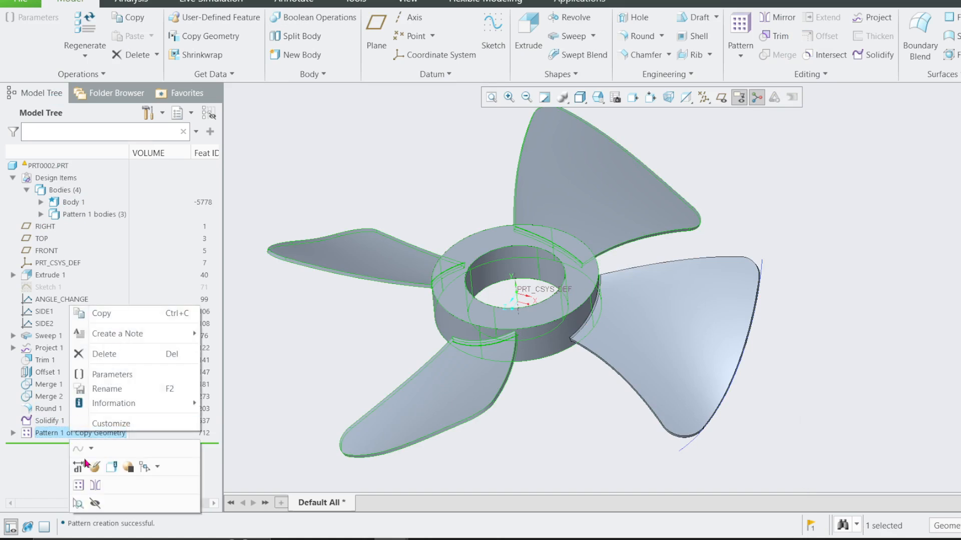
left_click(84, 463)
left_click(325, 80)
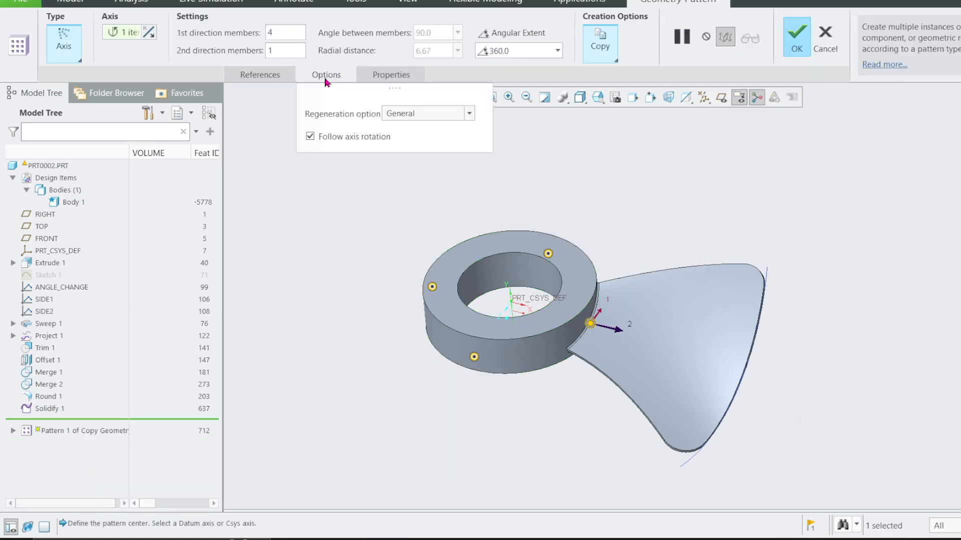
left_click(399, 111)
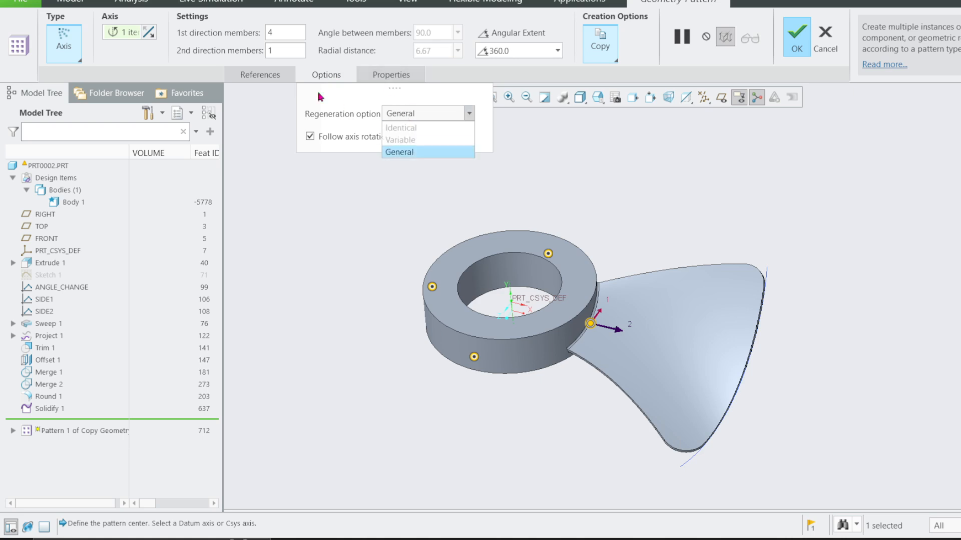
left_click(281, 102)
left_click(391, 75)
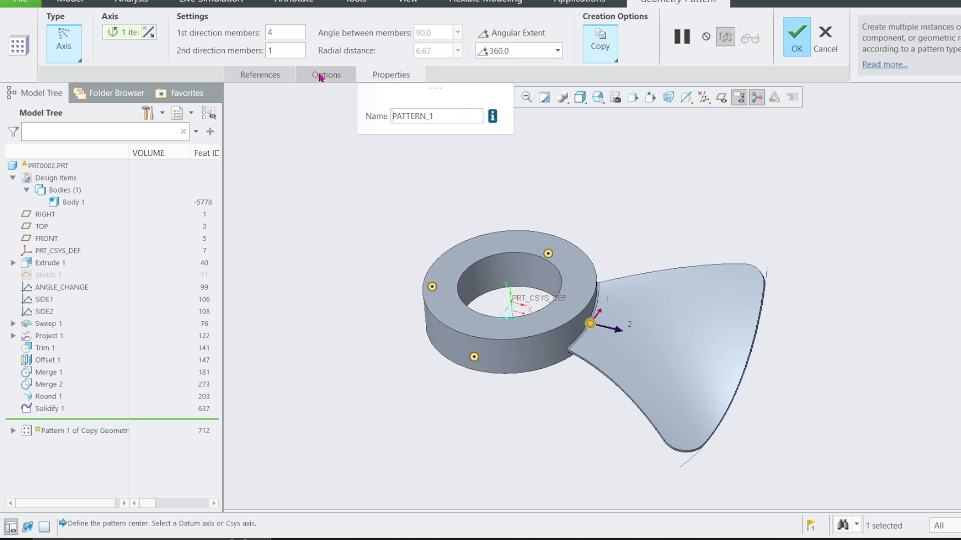
left_click(263, 75)
left_click(615, 60)
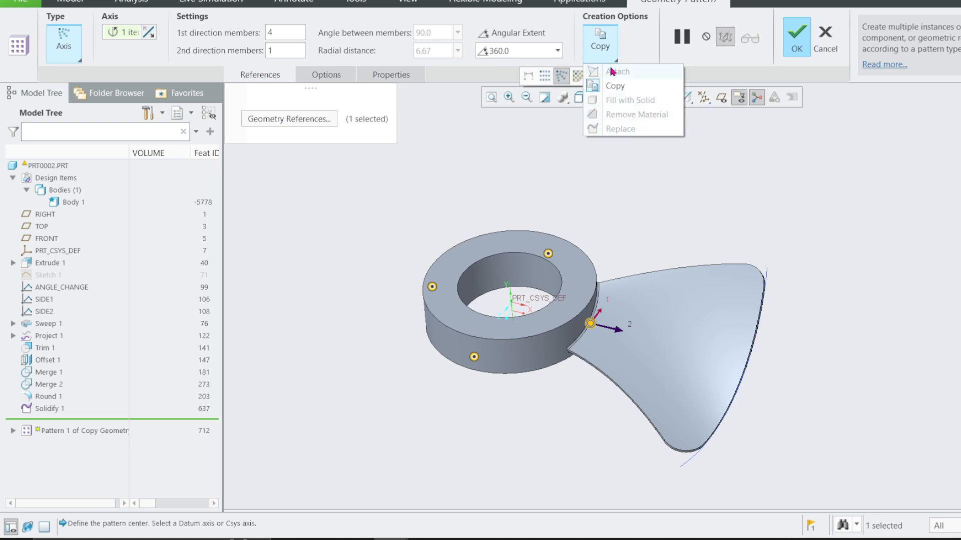
left_click(603, 87)
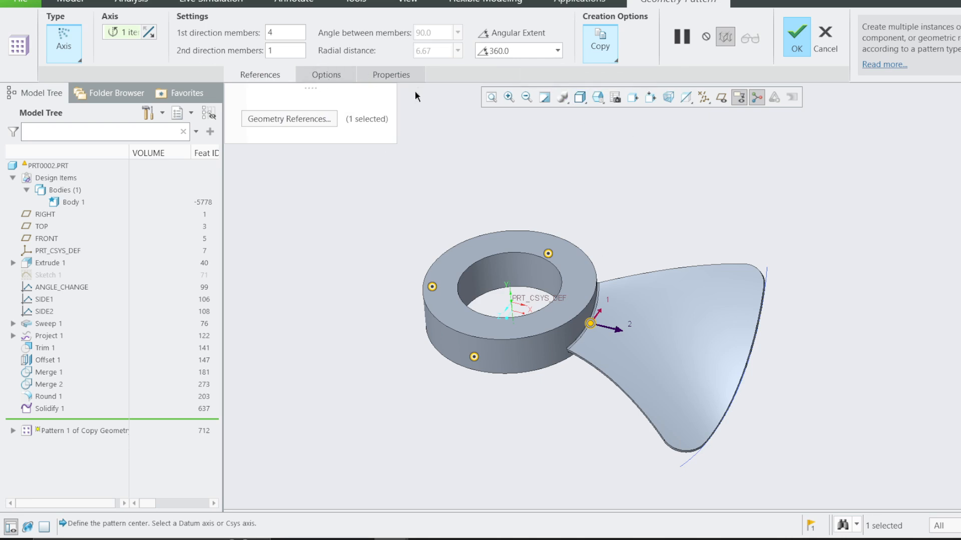
left_click(390, 74)
left_click(326, 75)
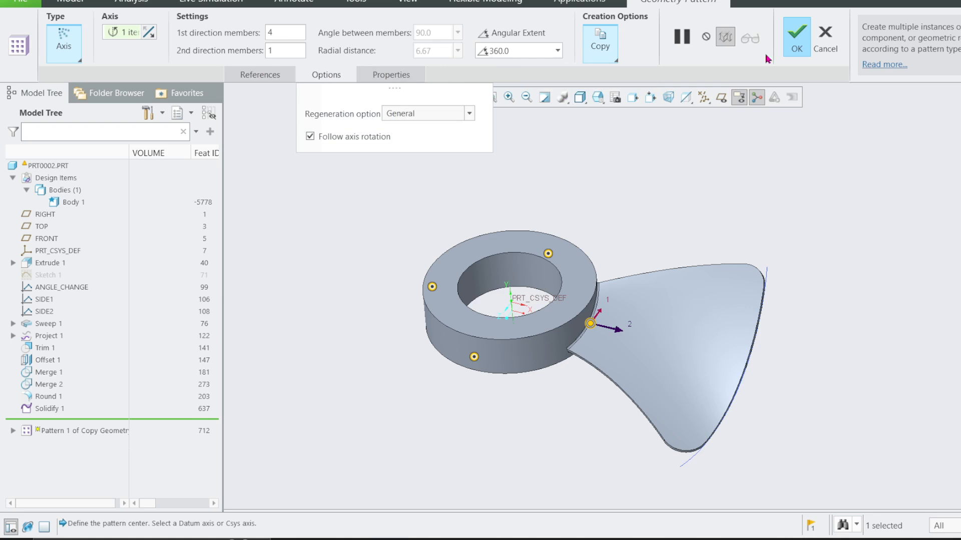
left_click(796, 34)
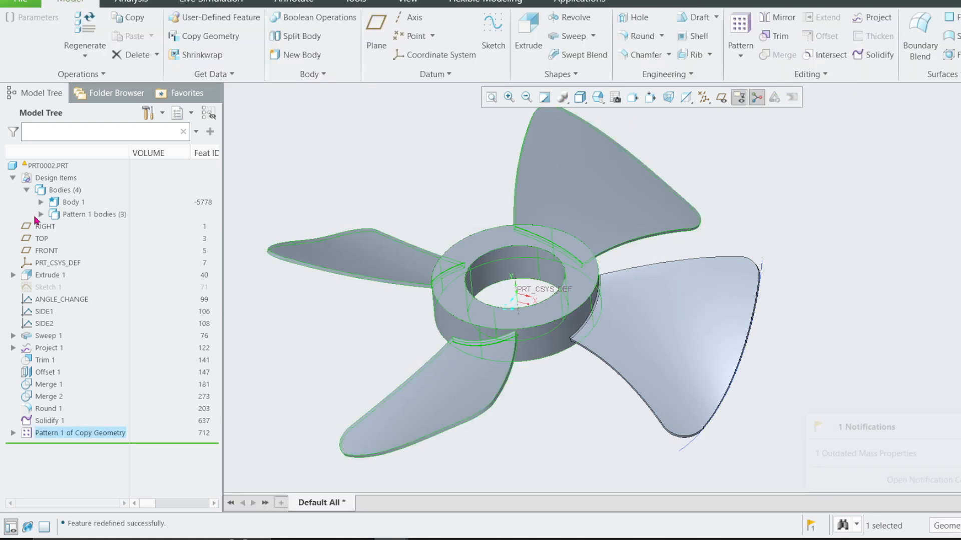
Merge the three patterned bodies, Body 2, Body 3 and Body 4, into one body.
left_click(41, 214)
left_click(82, 227)
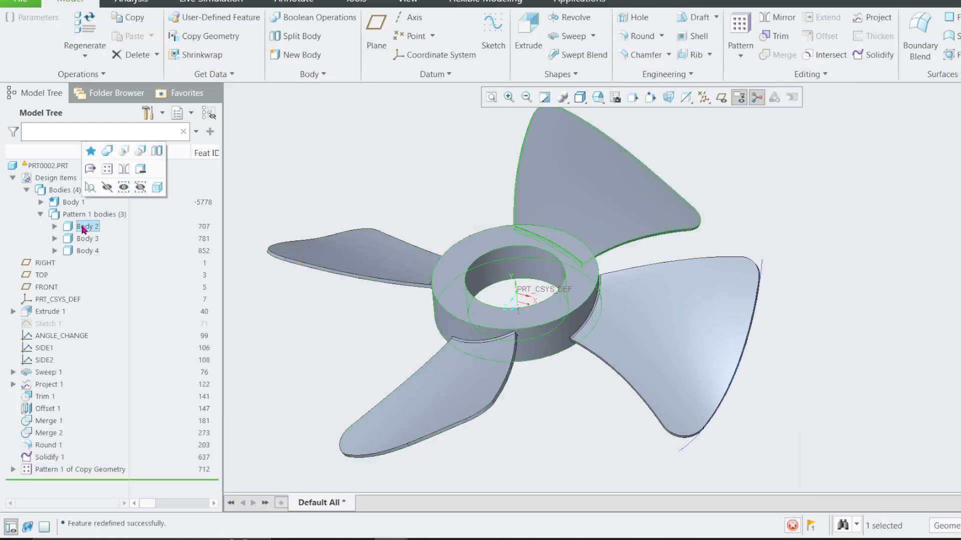
left_click(85, 252, "shift")
left_click(92, 173)
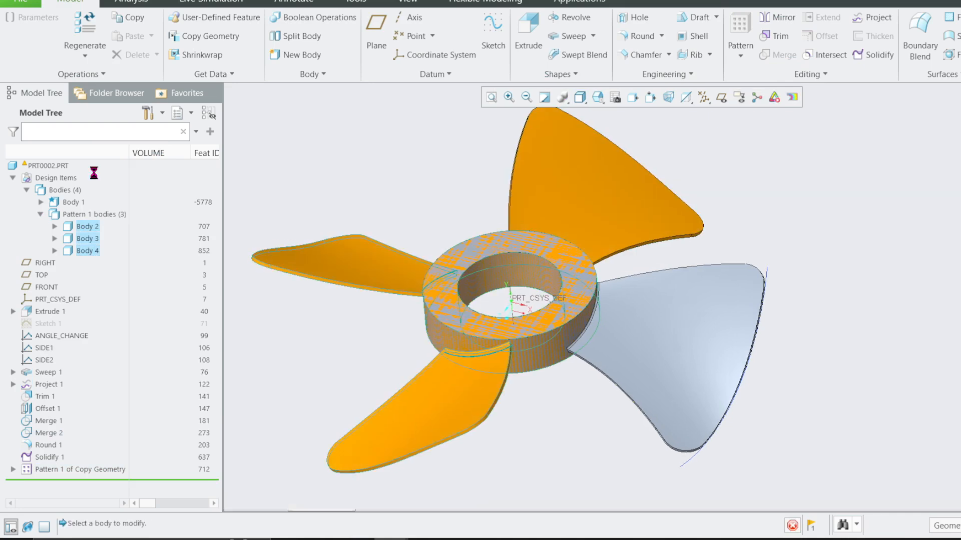
left_click(604, 51)
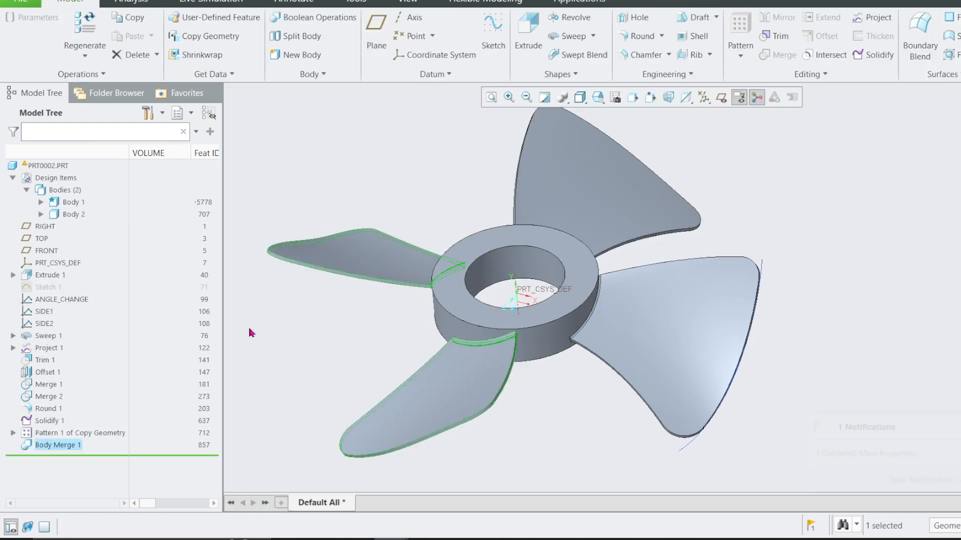
Merge Body 2 into Body 1 and inspect the resulting four-blade body.
left_click(75, 204)
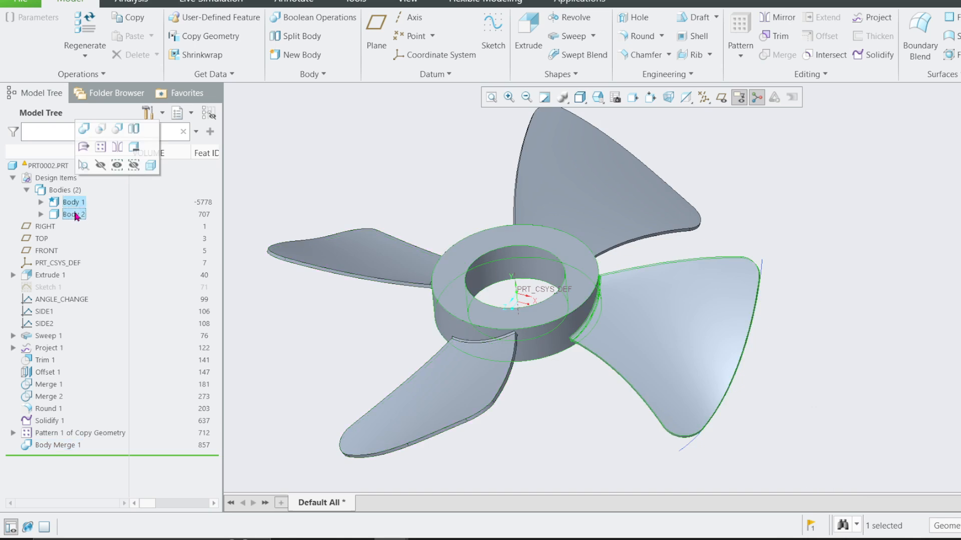
left_click(75, 213, "shift")
left_click(83, 137)
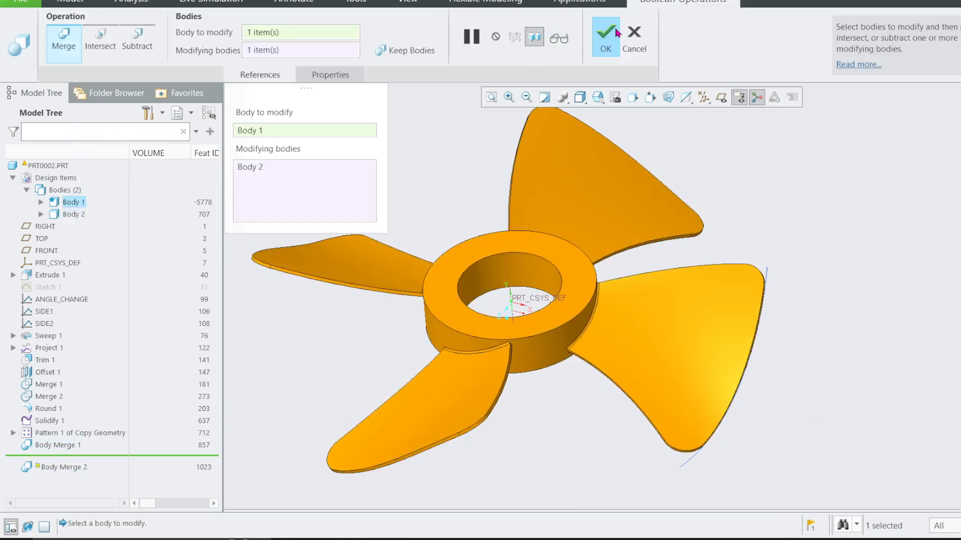
left_click(616, 33)
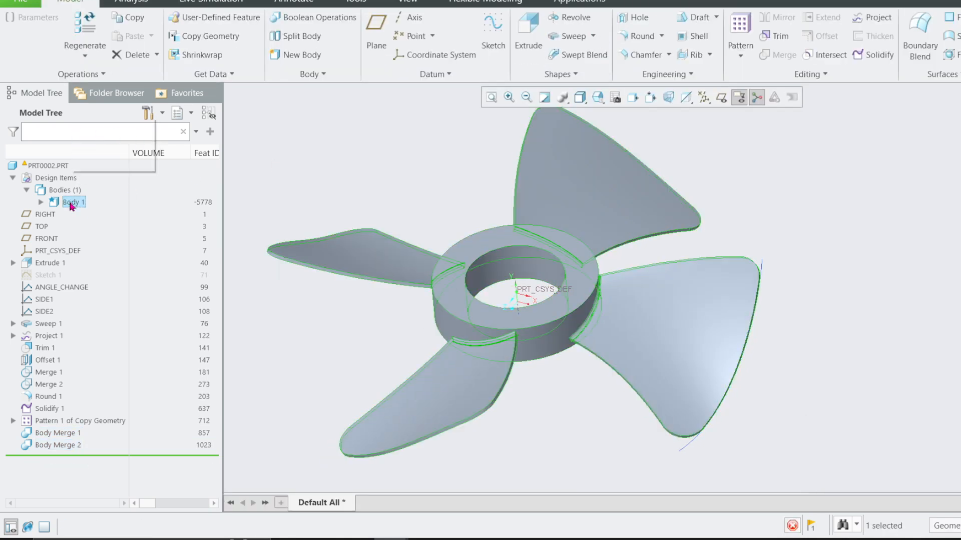
left_click(74, 204)
left_click(456, 202)
middle_click_drag(457, 202, 483, 165)
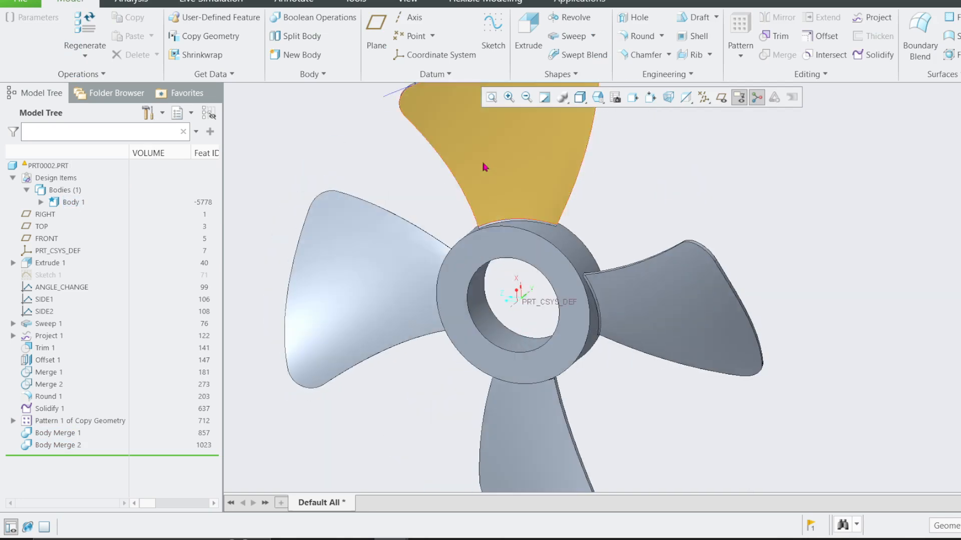
left_click(483, 165)
left_click(408, 2)
left_click(146, 57)
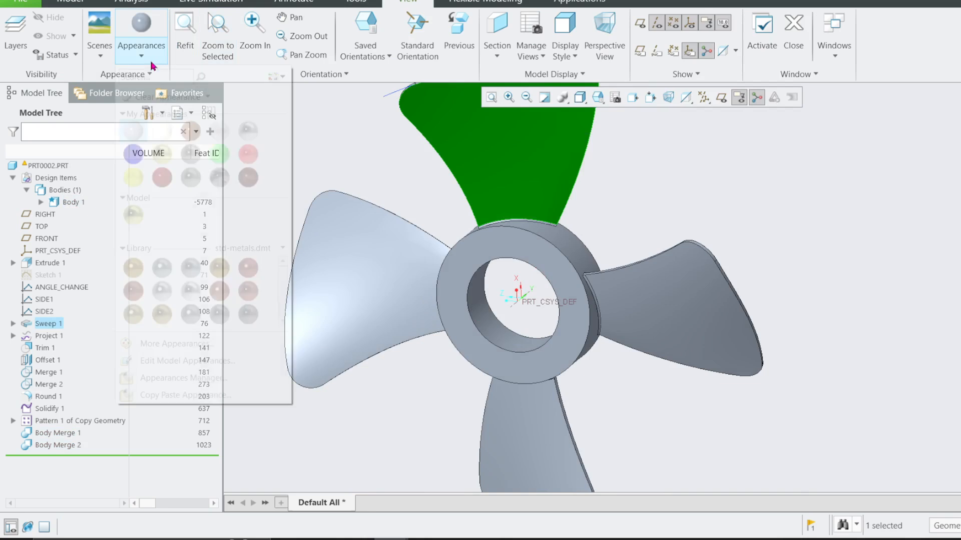
left_click(172, 96)
Reset the model to its default orientation and set the display style to Shading to view the propeller.
middle_click_drag(414, 204, 523, 261)
key("ctrl+d")
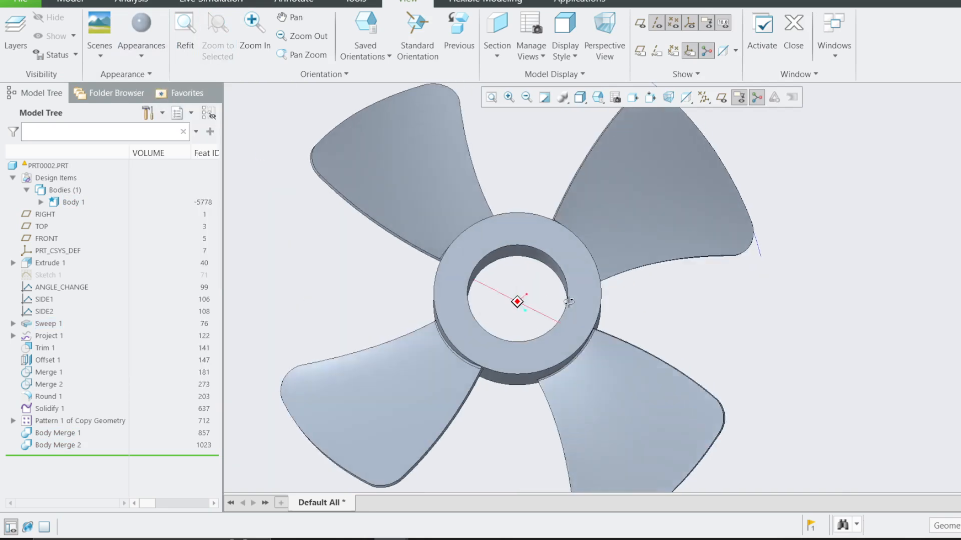
left_click(580, 97)
left_click(610, 142)
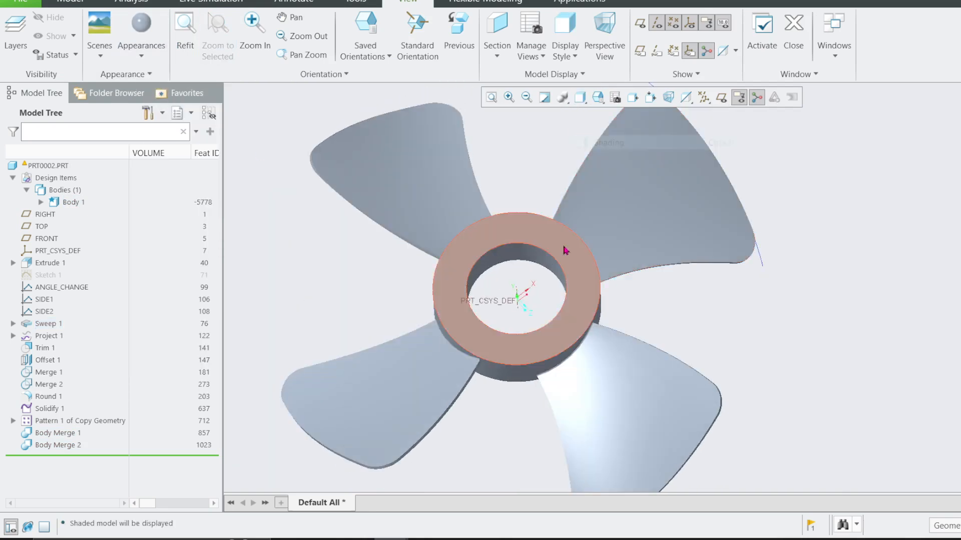
mouse_move(568, 248)
middle_mouse_down()
mouse_move(545, 235)
mouse_move(560, 221)
mouse_move(552, 213)
mouse_move(562, 193)
mouse_move(581, 219)
middle_mouse_up()
middle_click_drag(770, 227, 725, 257)
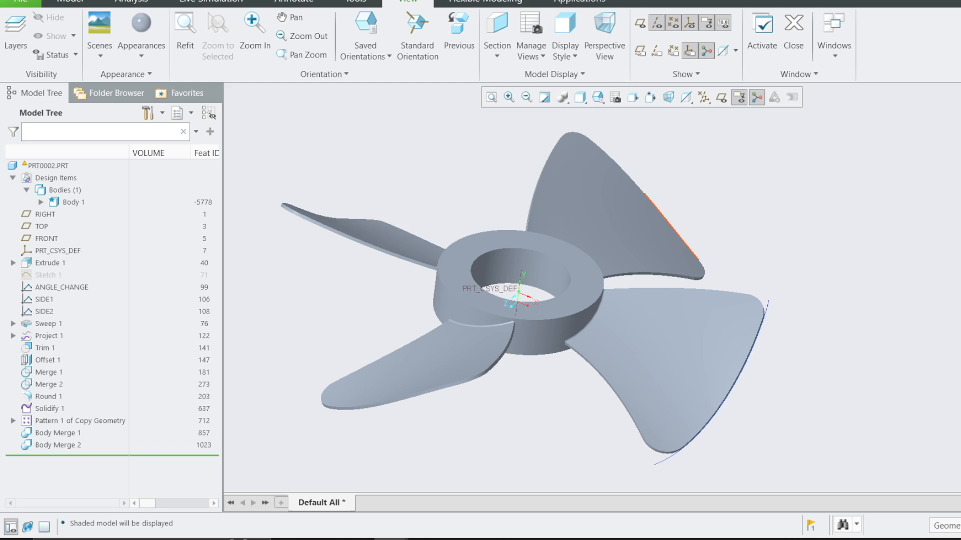
left_click(50, 288)
left_click(45, 310)
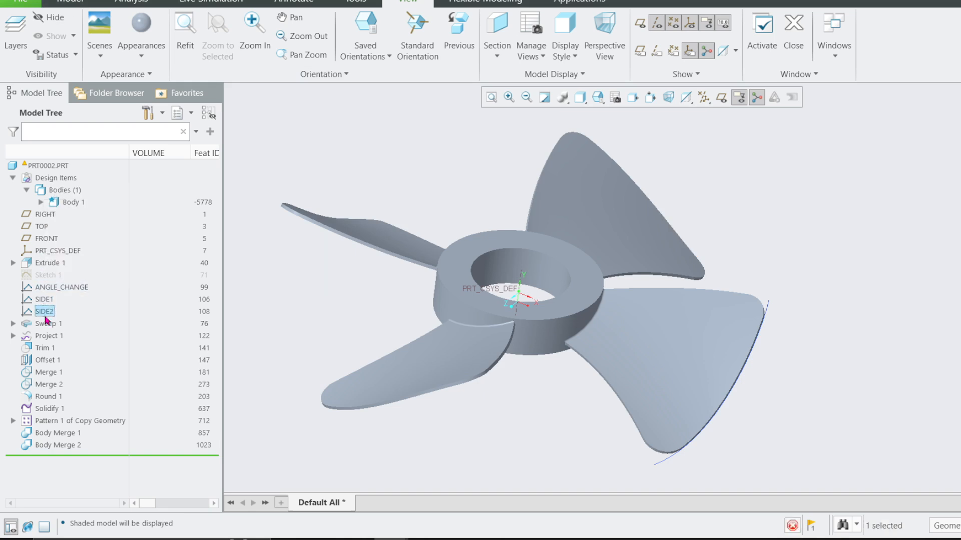
left_click(301, 305)
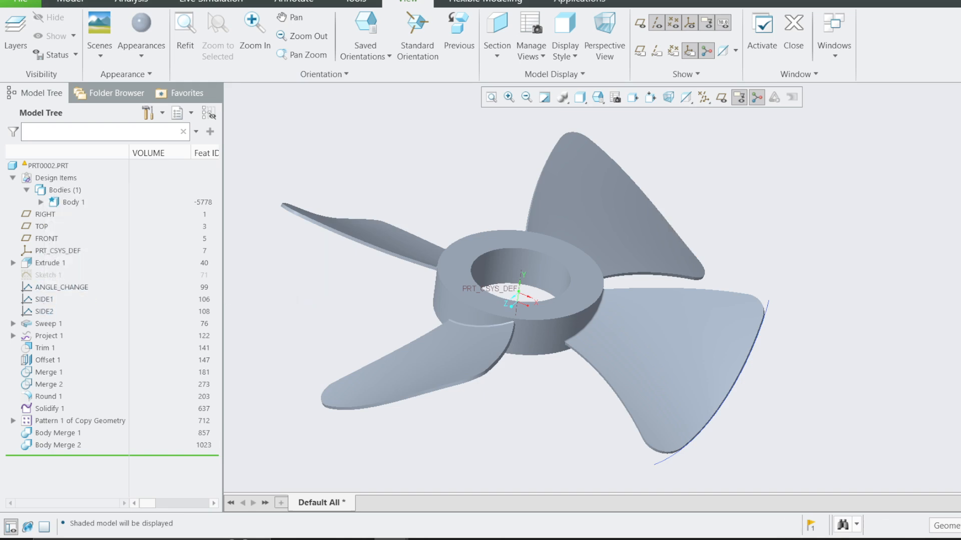
left_click_drag(279, 114, 288, 146)
left_click_drag(364, 116, 326, 147)
left_click_drag(407, 139, 443, 143)
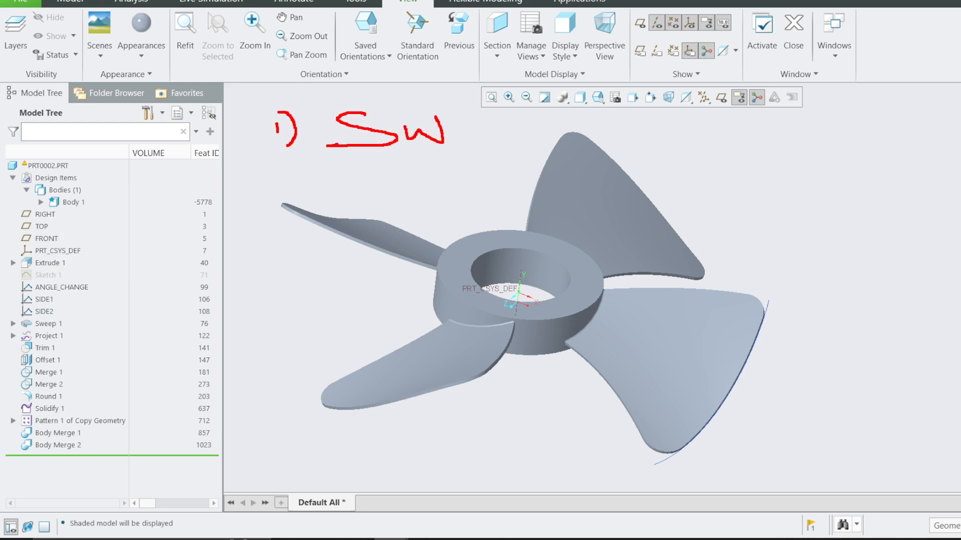
left_click_drag(279, 173, 295, 191)
mouse_move(301, 159)
left_mouse_down()
mouse_move(315, 196)
mouse_move(358, 205)
left_mouse_up()
left_click_drag(334, 173, 369, 171)
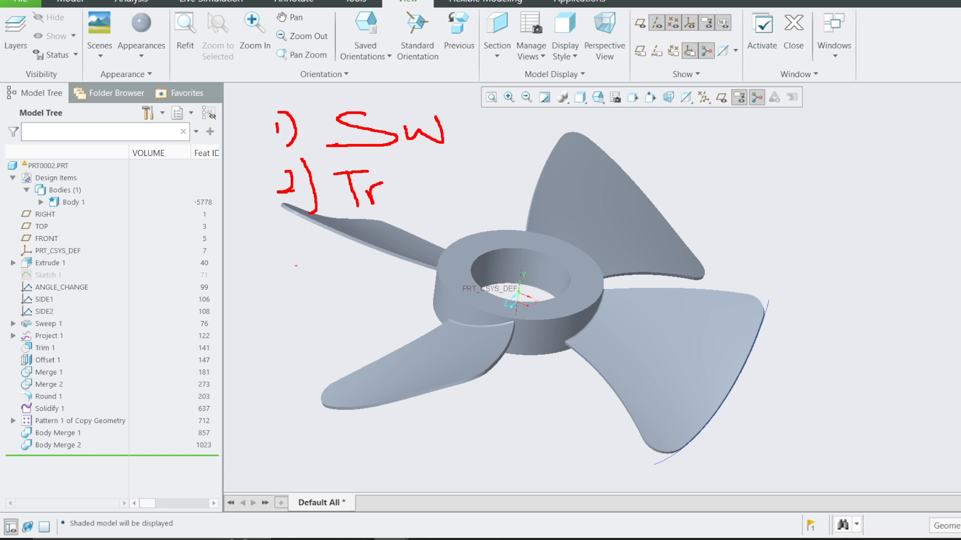
mouse_move(291, 260)
left_mouse_down()
mouse_move(301, 274)
mouse_move(294, 295)
left_mouse_up()
left_click_drag(311, 237, 323, 289)
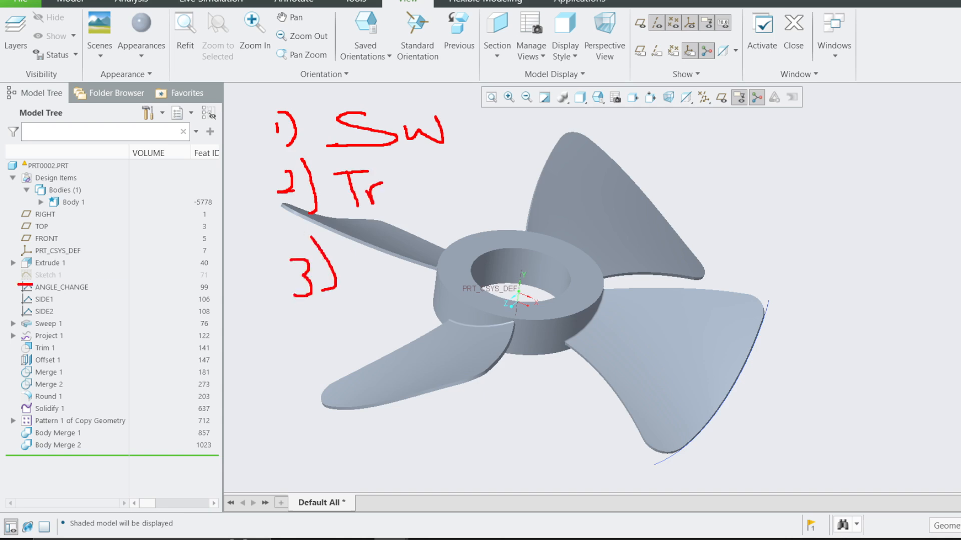
left_click_drag(33, 285, 44, 317)
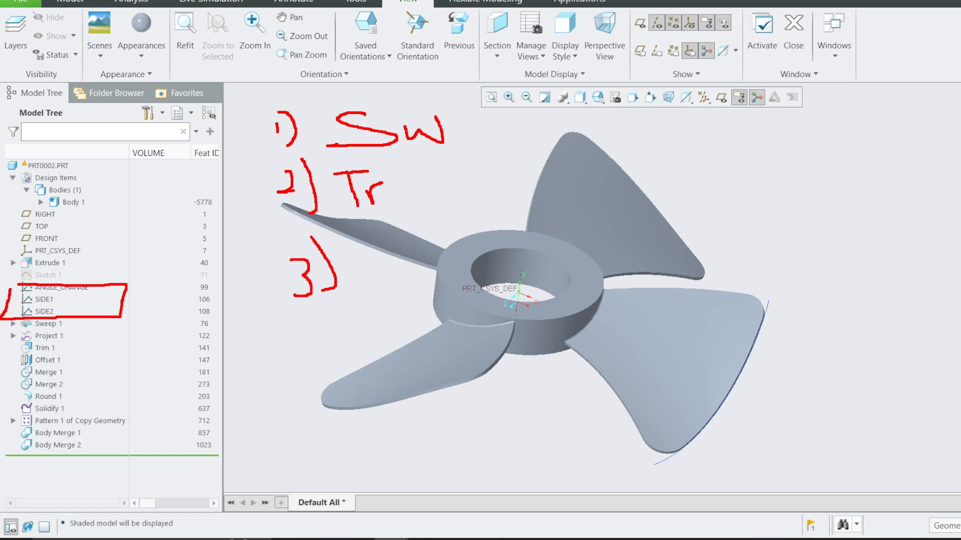
key("Escape")
left_click(70, 2)
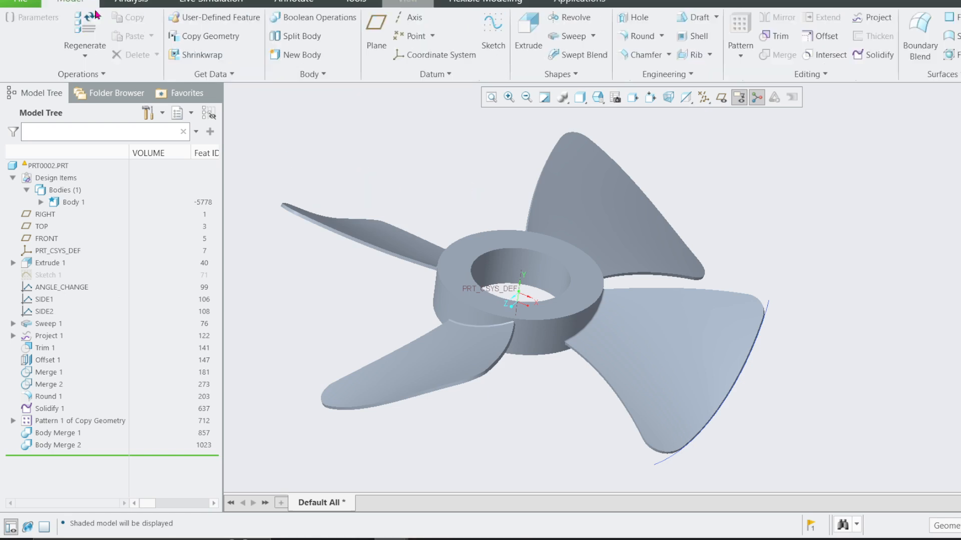
left_click(577, 36)
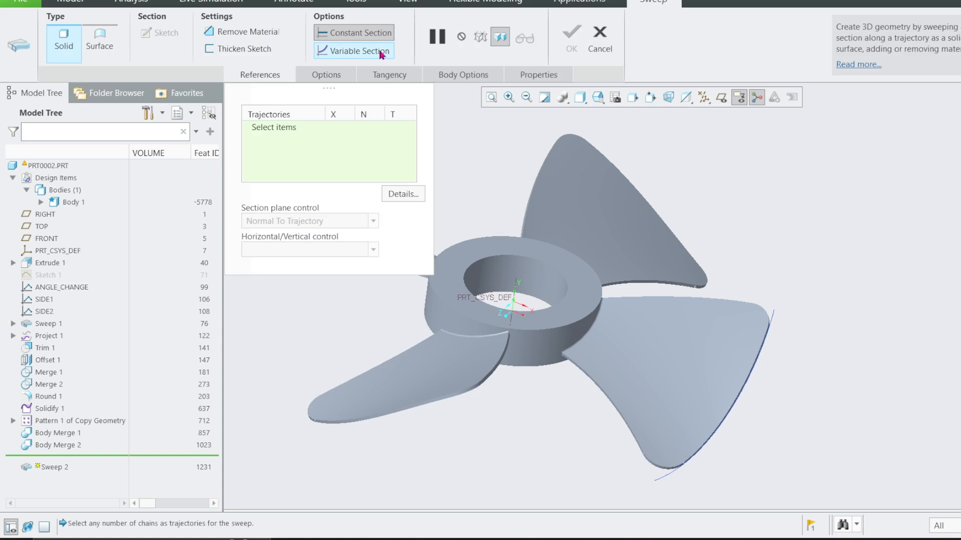
left_click(359, 51)
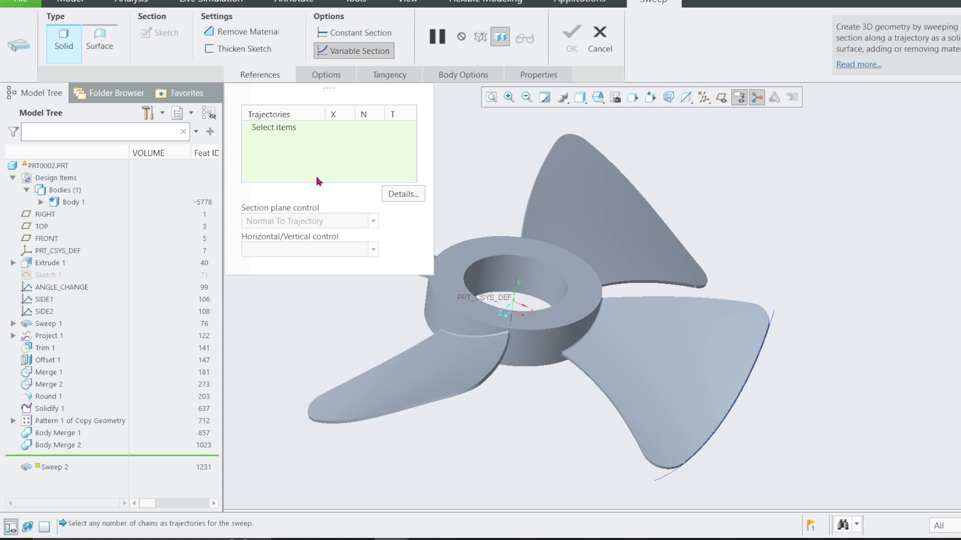
left_click(600, 38)
left_click(533, 285)
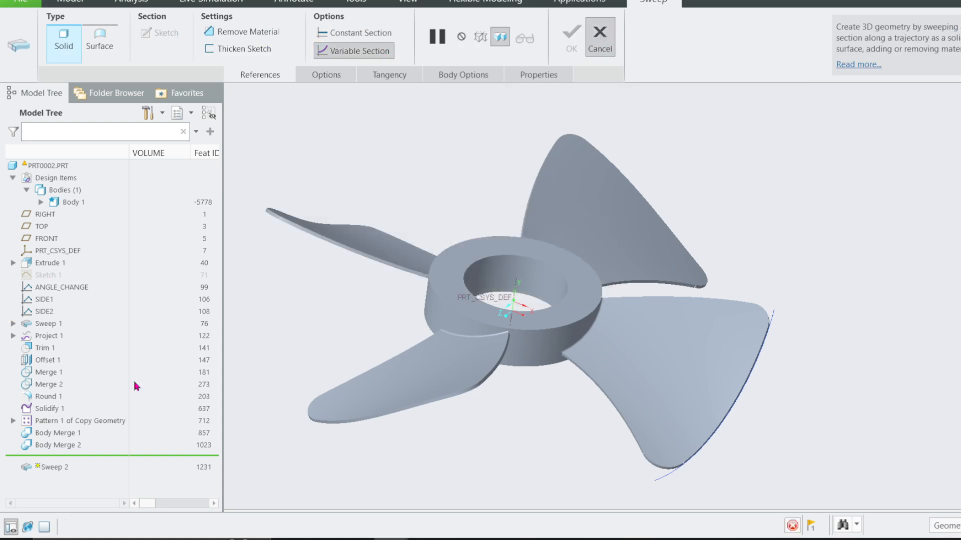
Try redefining the blade sweep, Sweep 1, with Normal To Projection section plane control and the FRONT datum plane as direction reference.
left_click(46, 323)
left_click(59, 253)
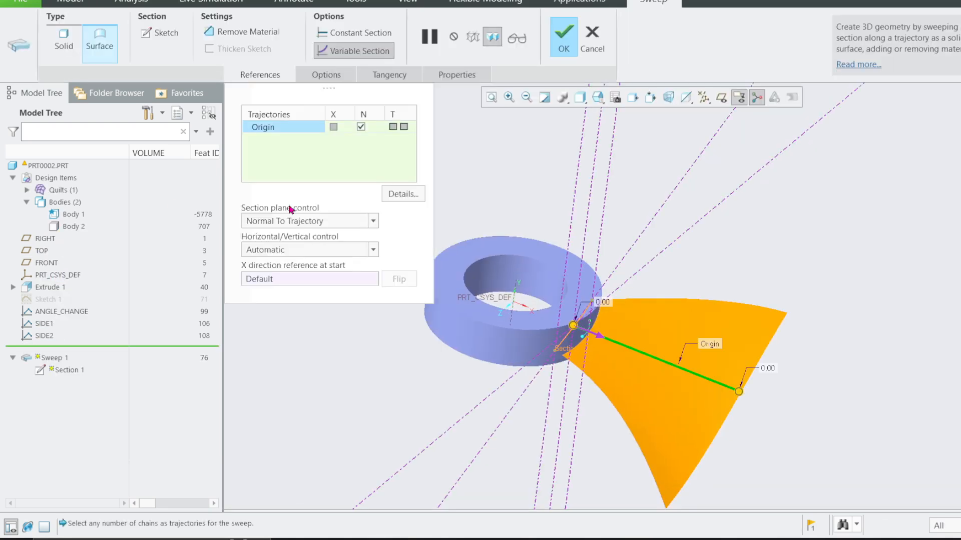
left_click(315, 221)
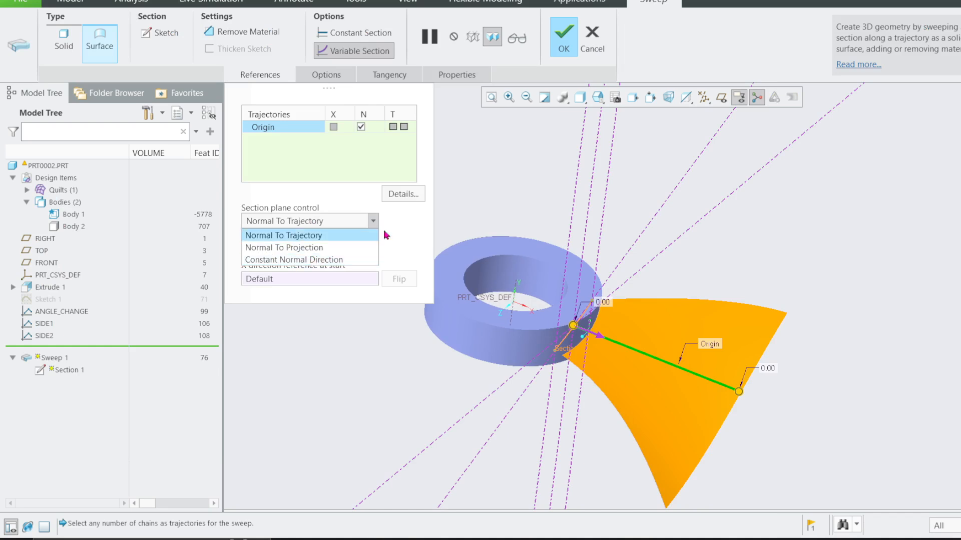
left_click(321, 248)
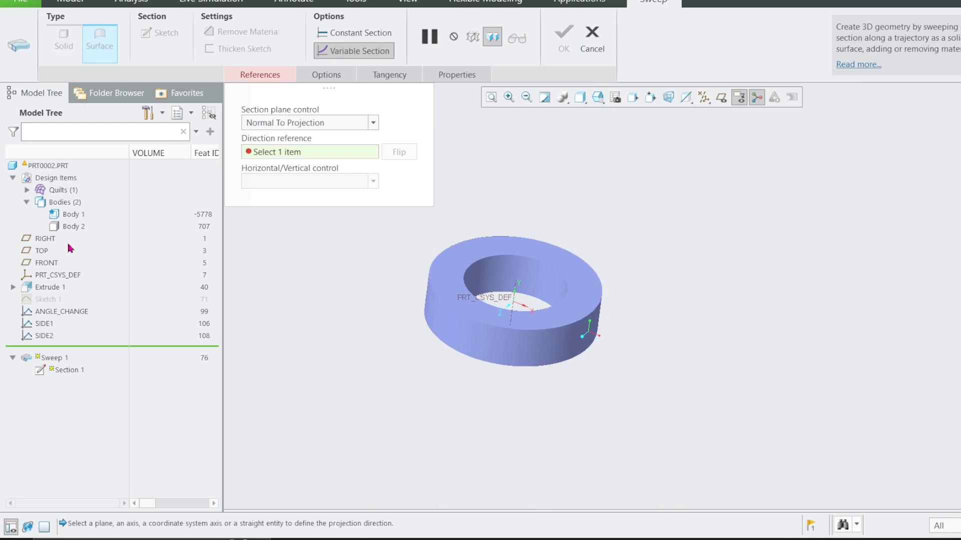
left_click(721, 98)
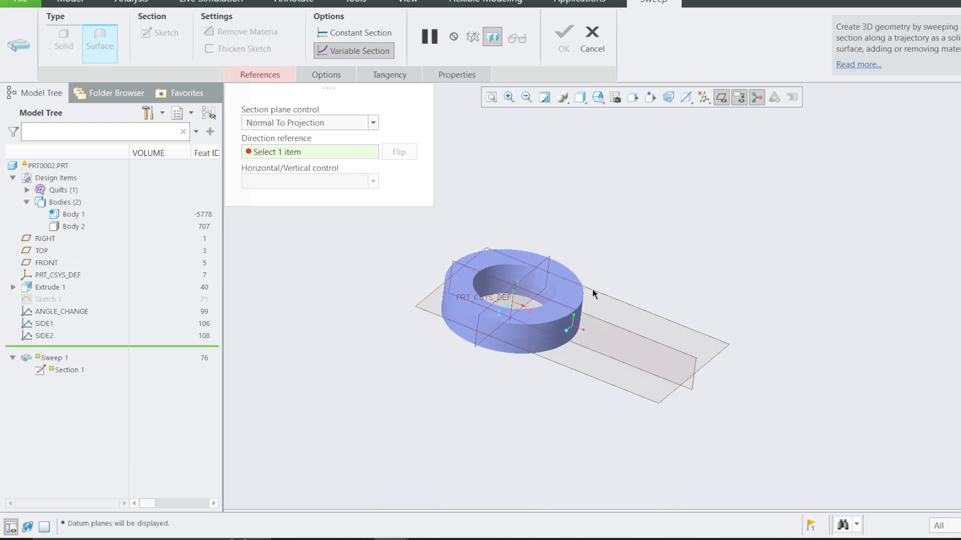
left_click(612, 331)
middle_click_drag(612, 331, 535, 208)
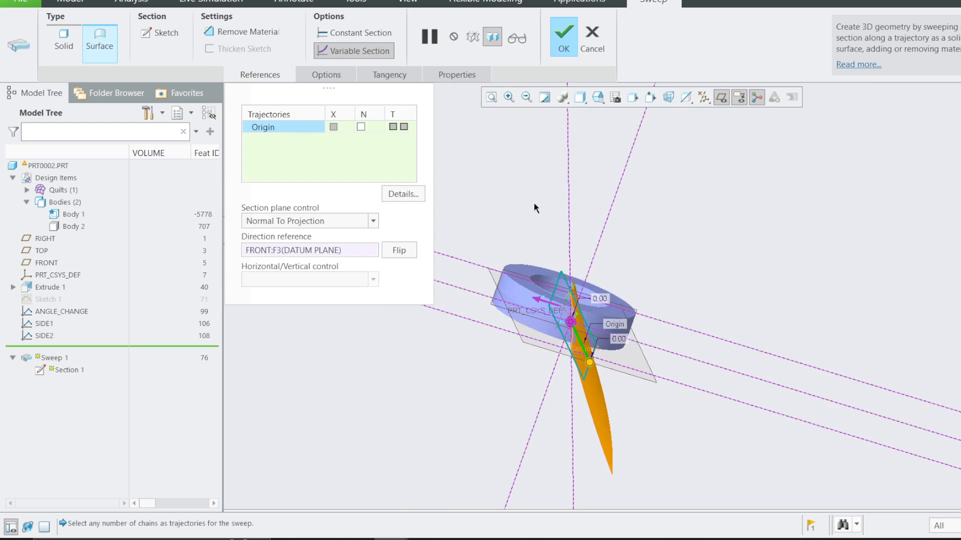
left_click(590, 35)
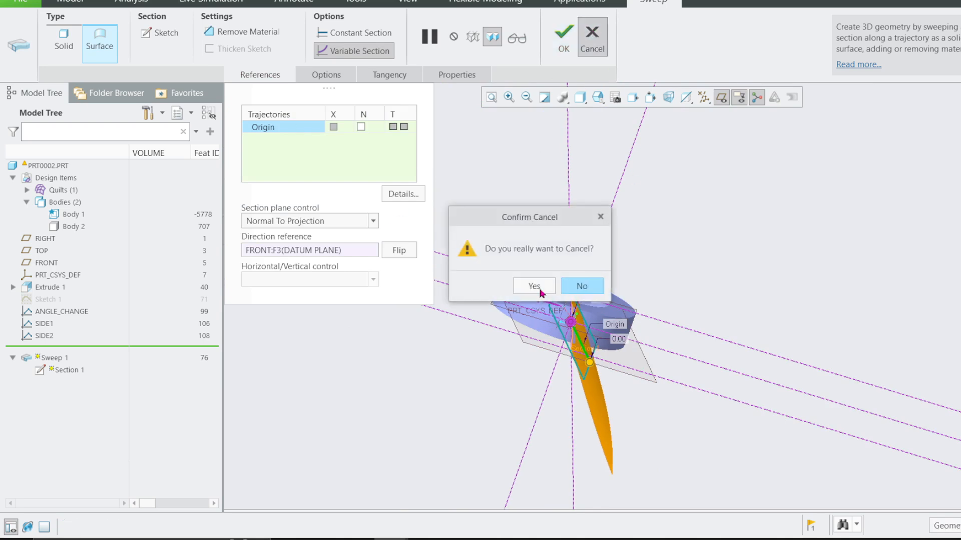
left_click(534, 347)
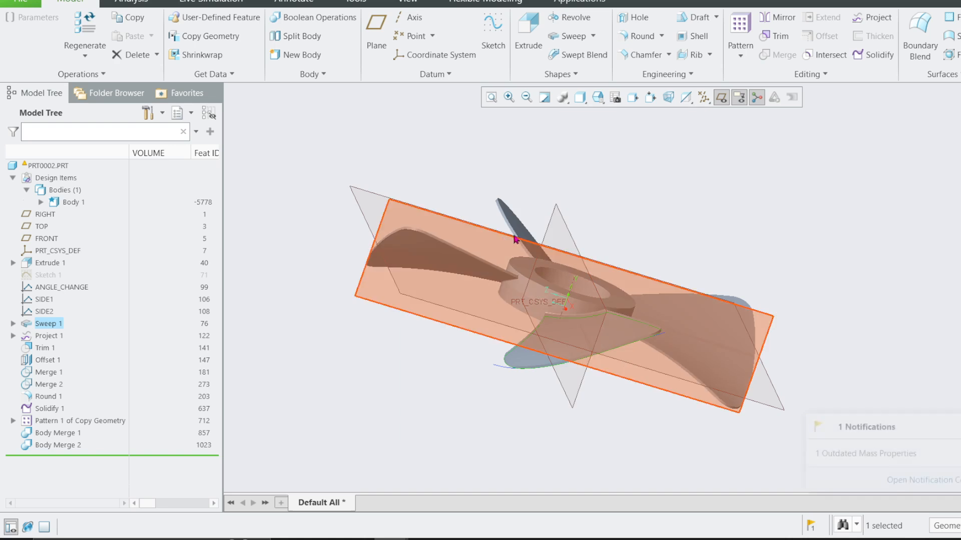
Hide the datum planes and inspect the four-blade propeller.
middle_click_drag(515, 240, 674, 236)
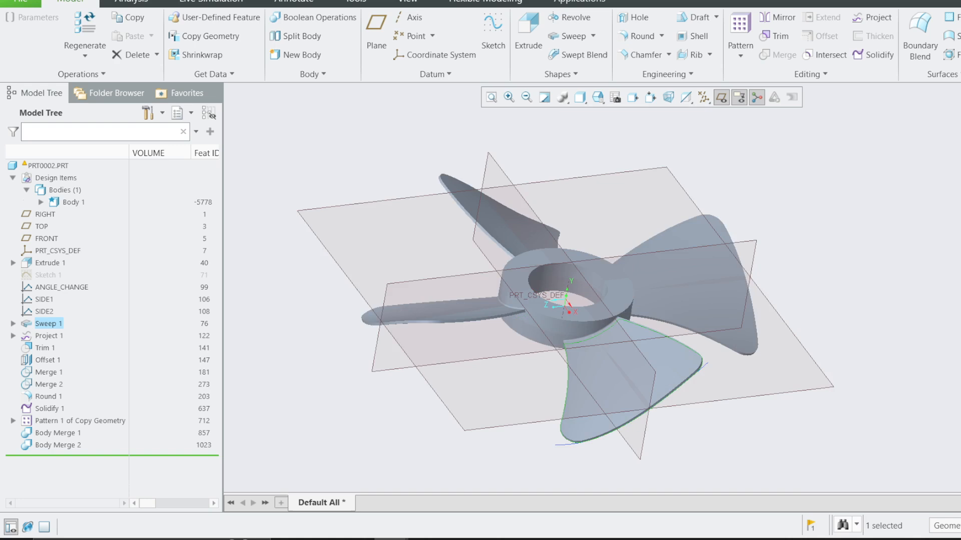
left_click(721, 97)
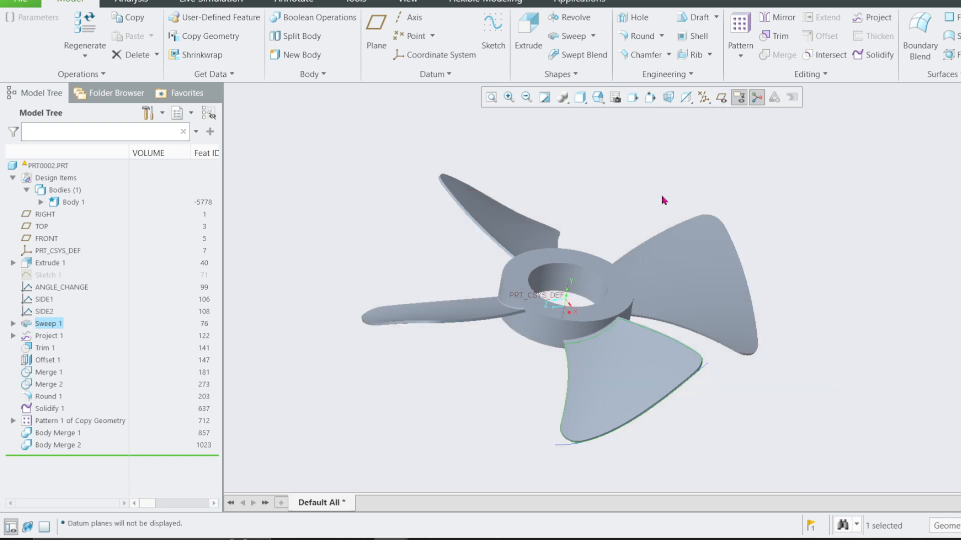
mouse_move(665, 199)
middle_mouse_down()
mouse_move(594, 207)
mouse_move(679, 204)
middle_mouse_up()
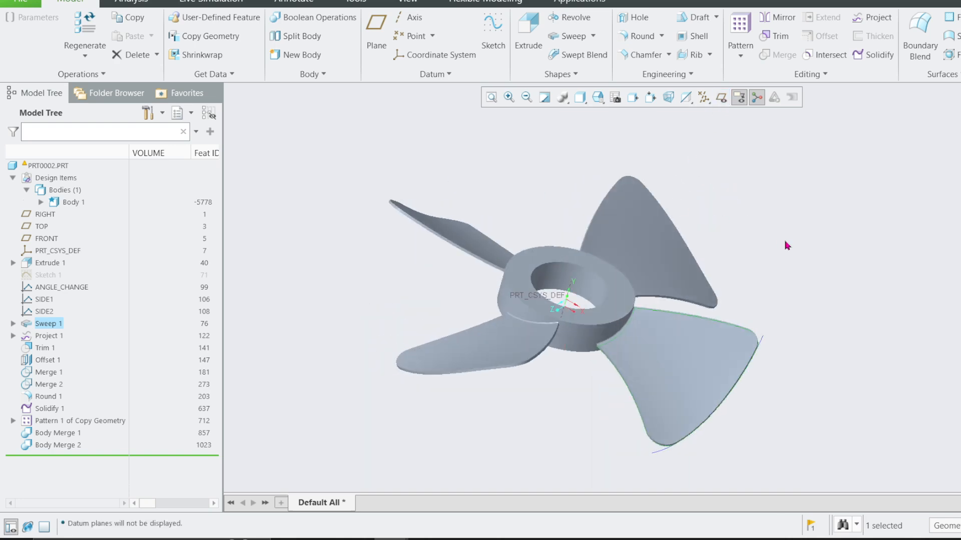